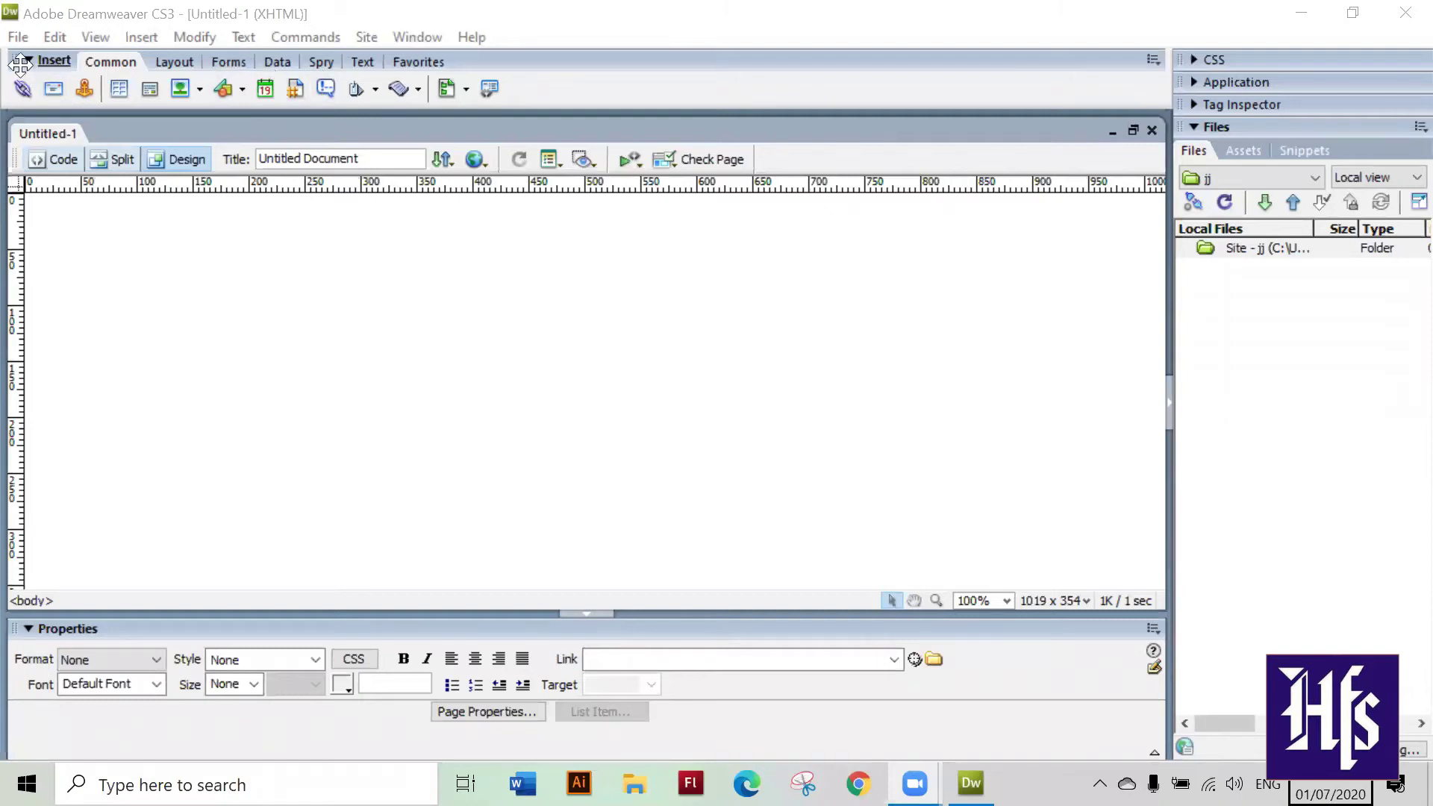
- Float the Insert bar over the page and dock it back above the document
left_click_drag(14, 59, 101, 279)
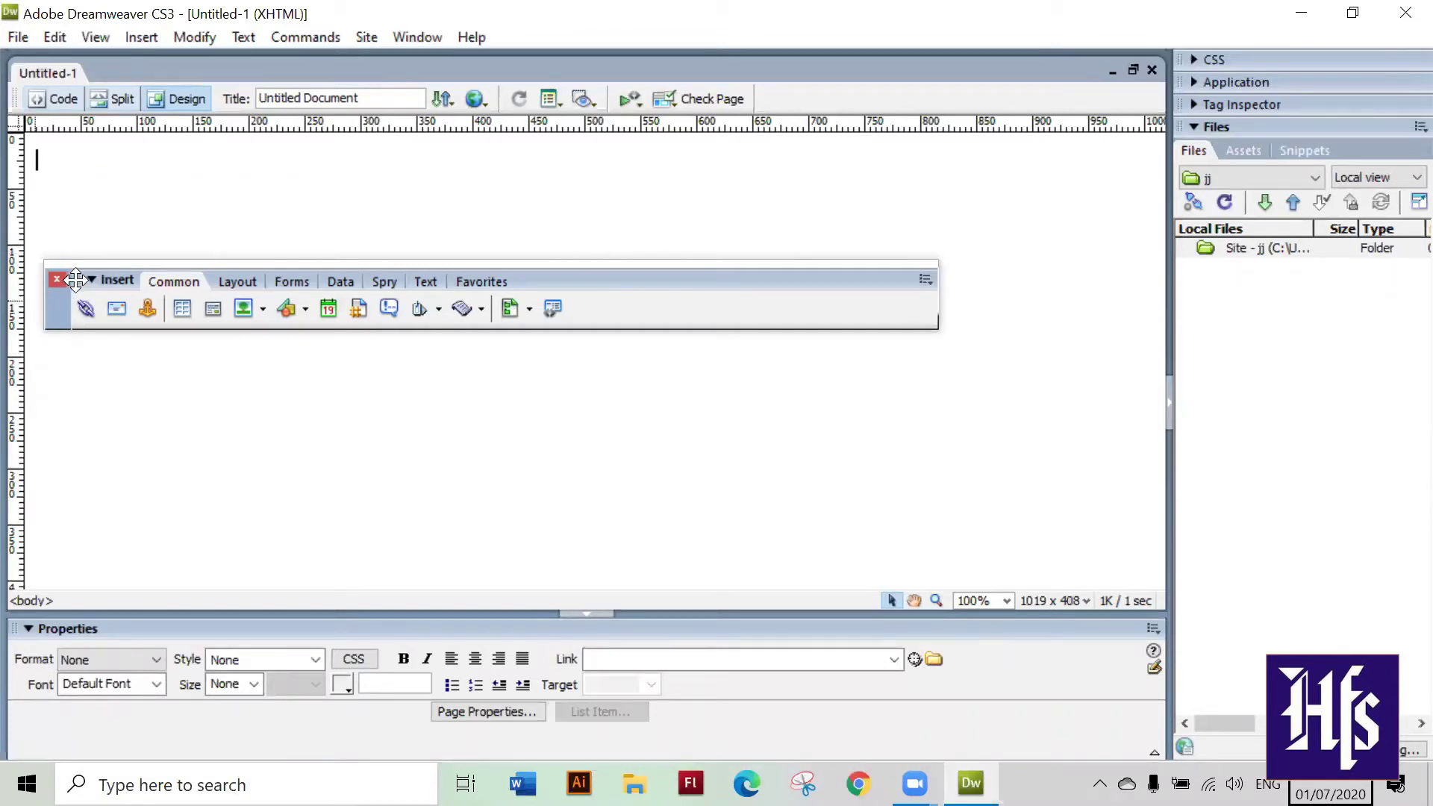
left_click_drag(76, 279, 15, 61)
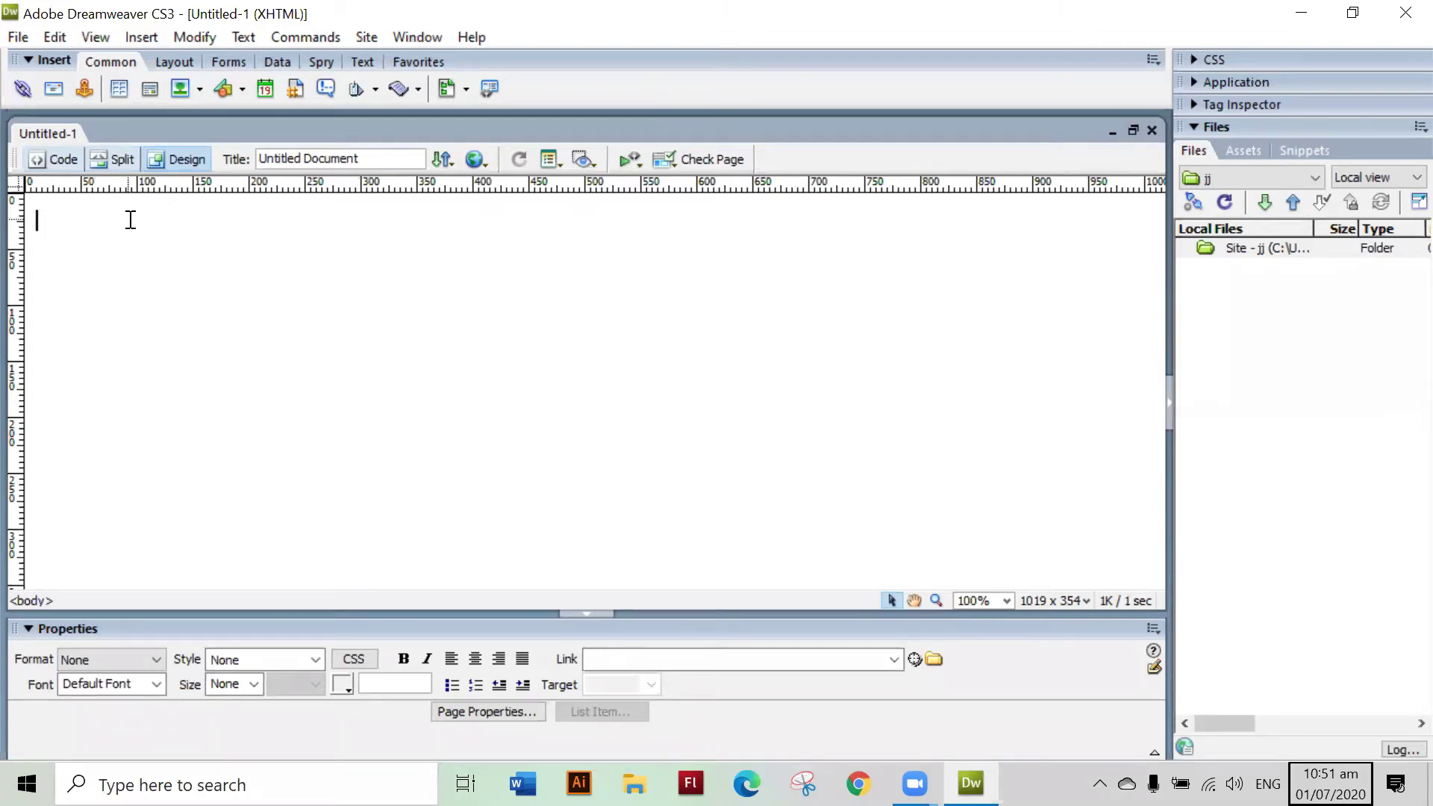
- Look at the blank page in Code, Design and Split views
left_click(61, 162)
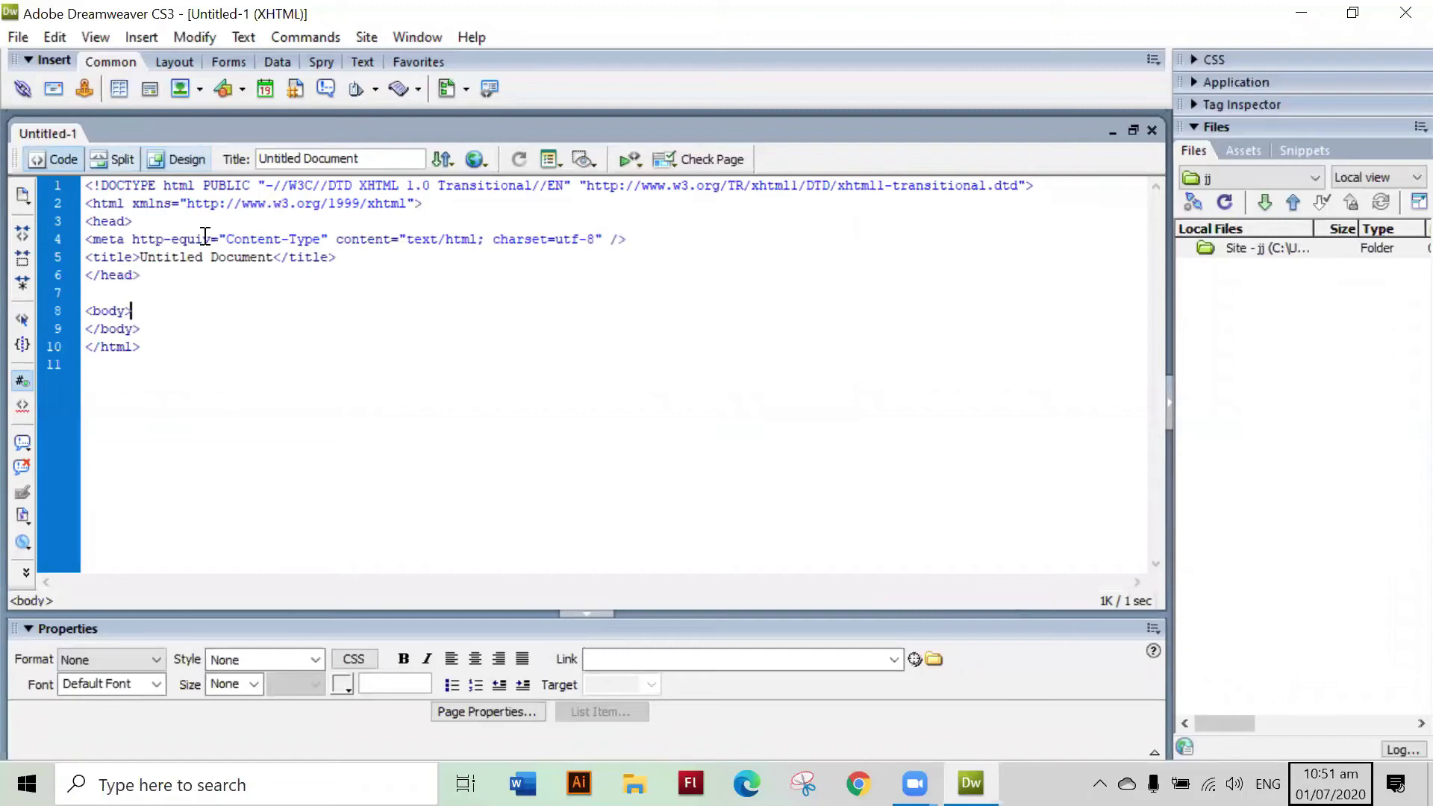
left_click(186, 161)
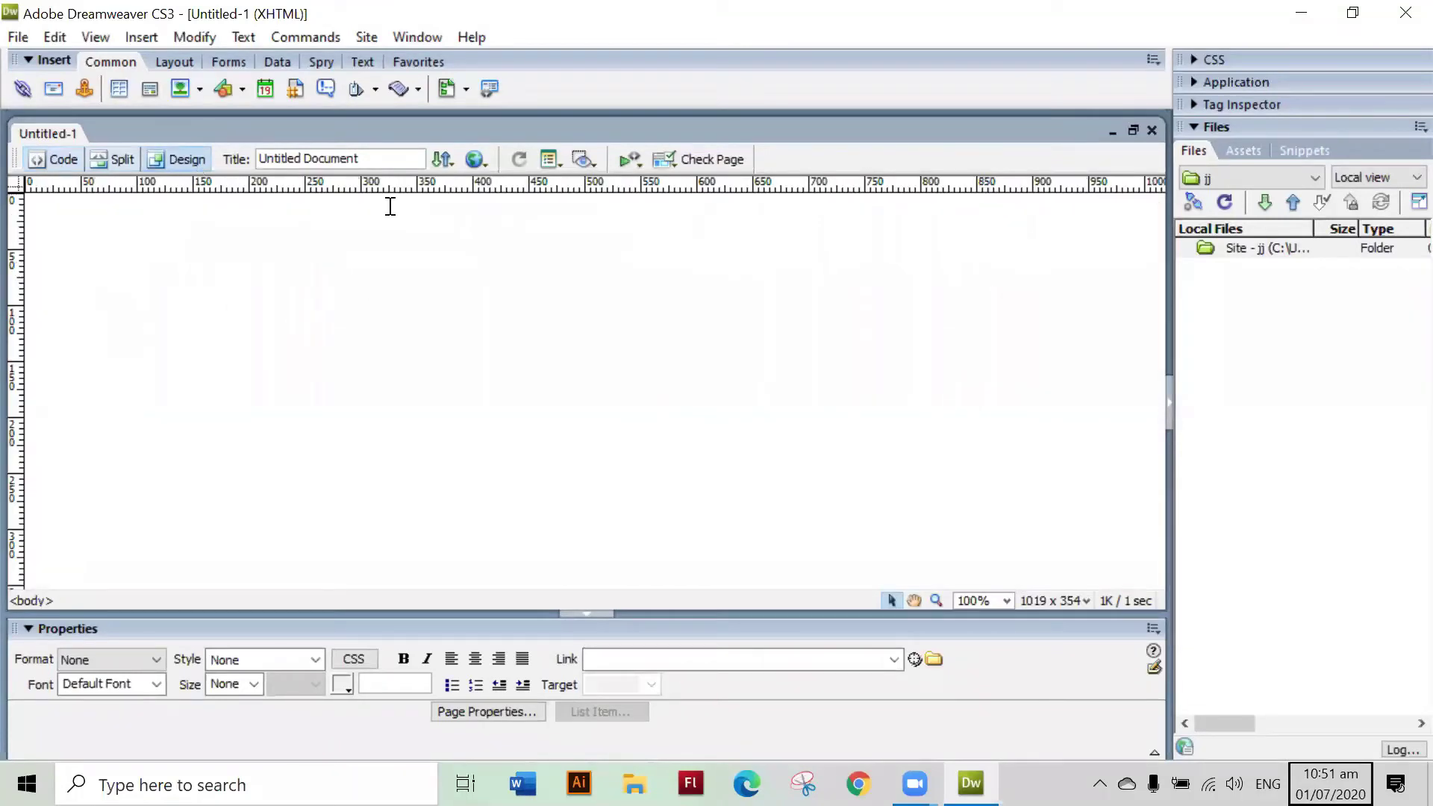
left_click(64, 162)
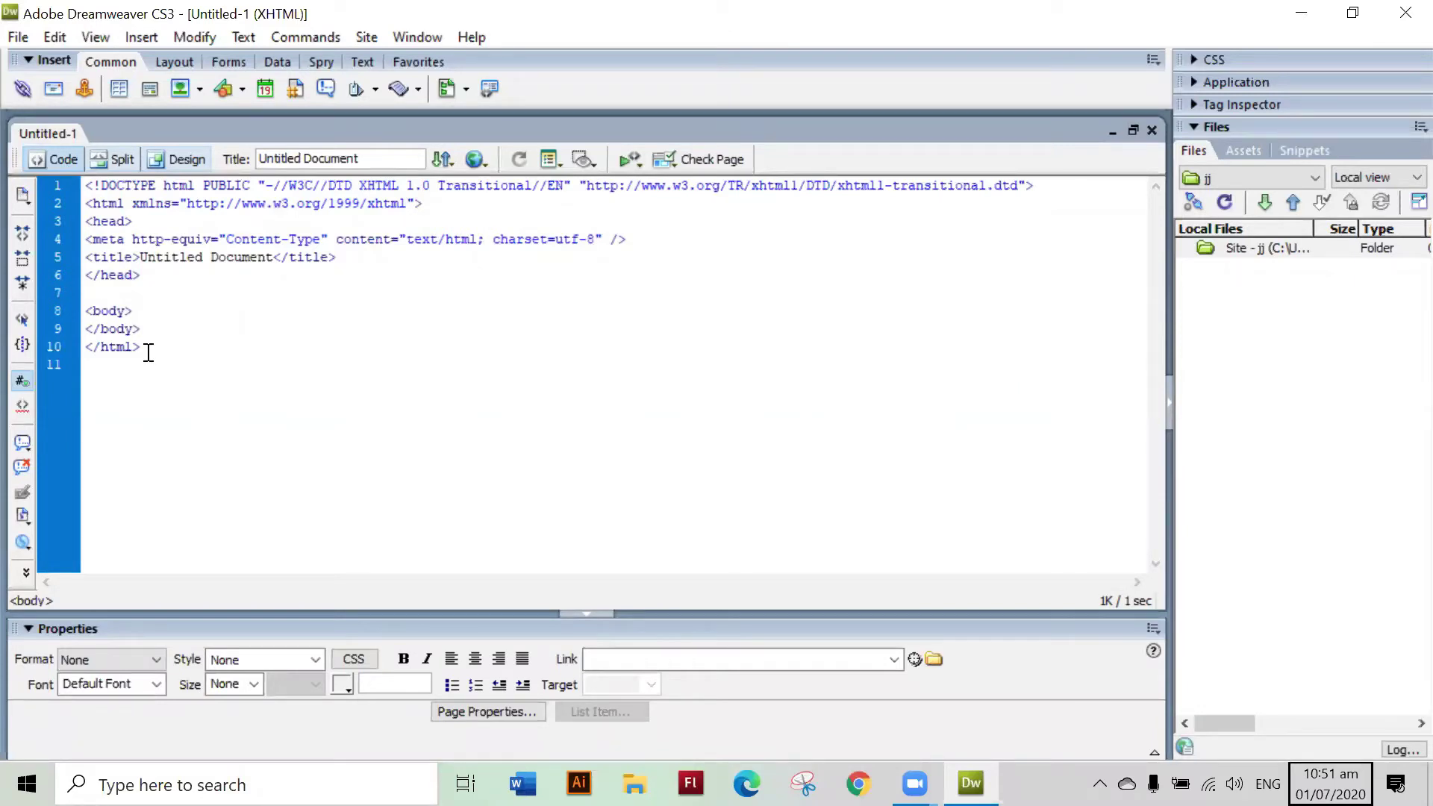
left_click(184, 168)
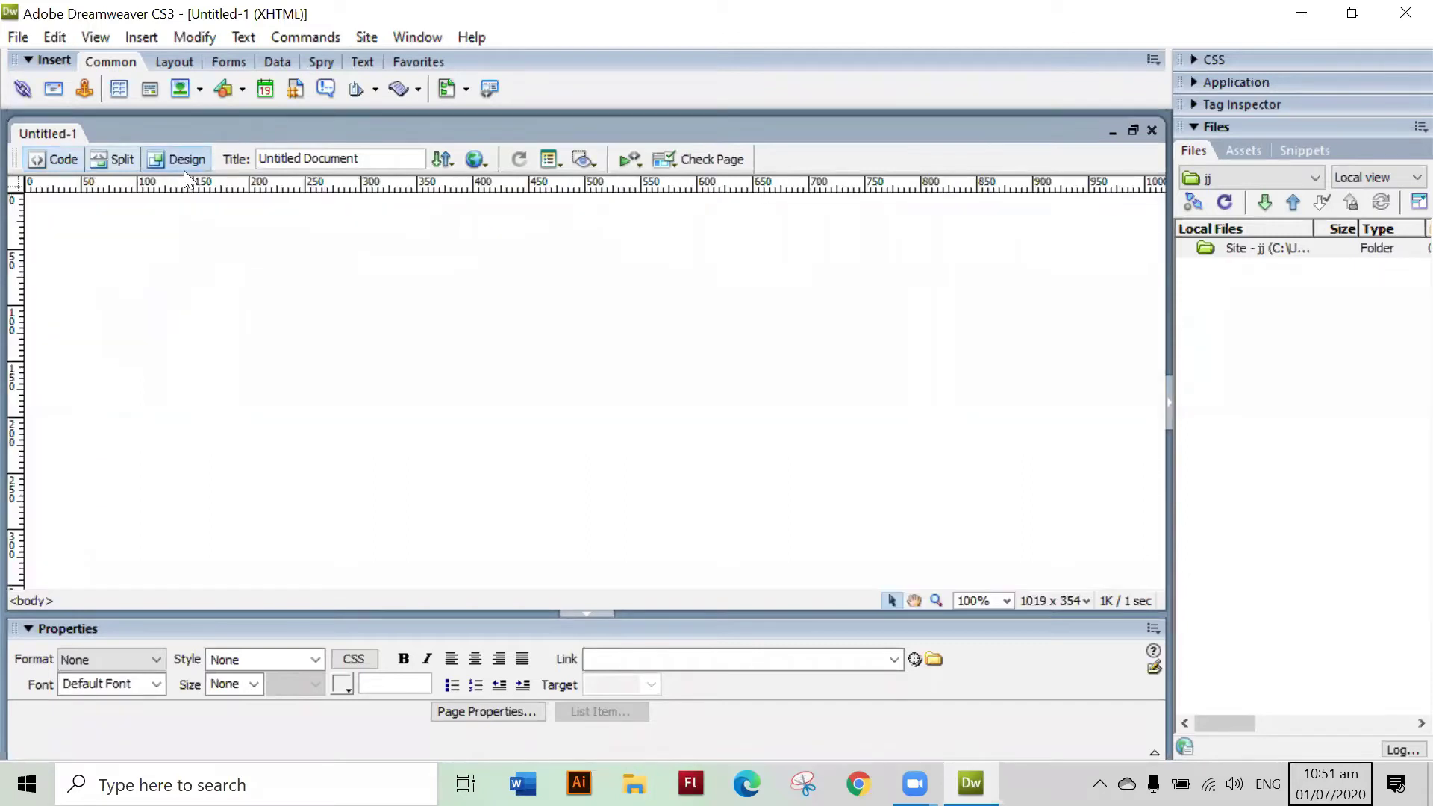
left_click(118, 163)
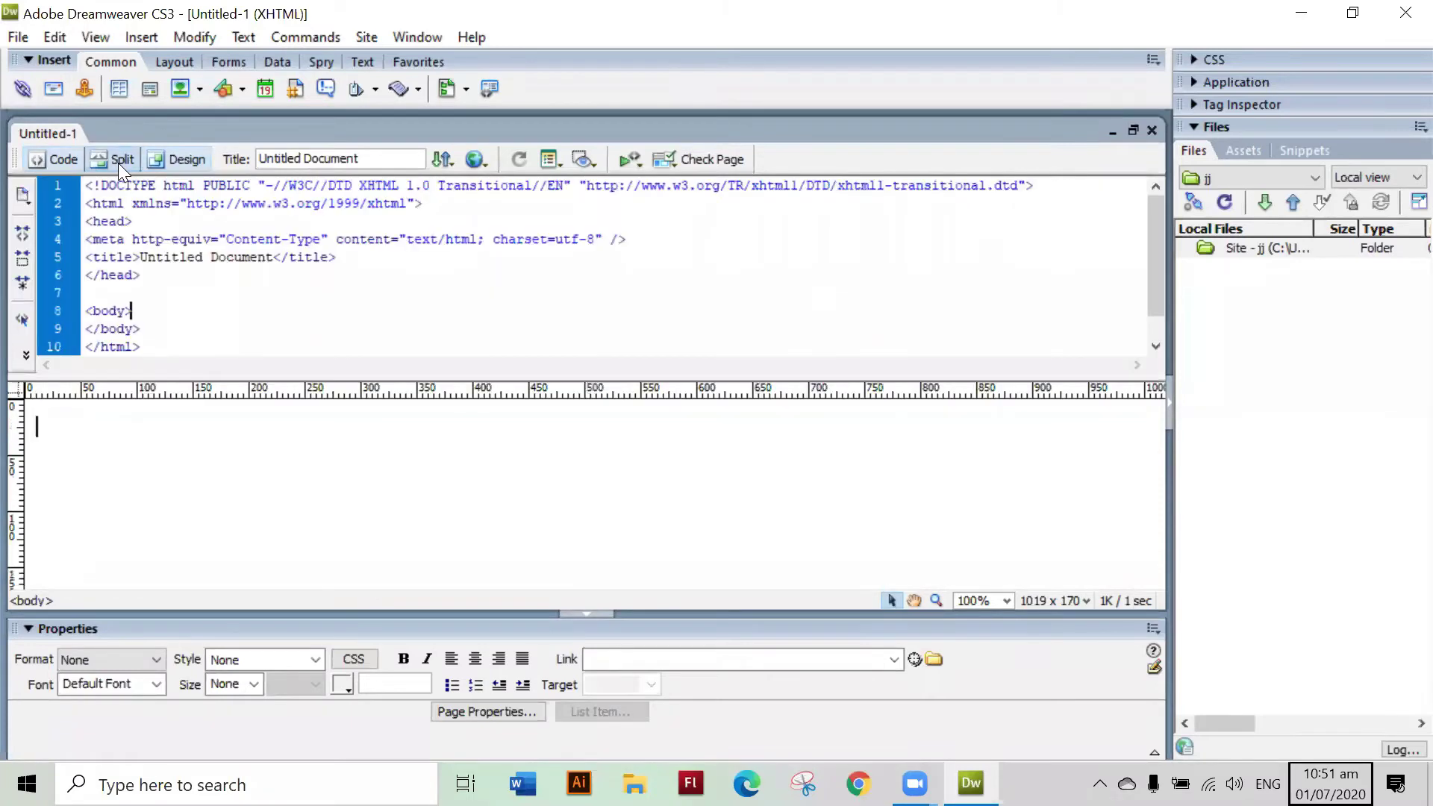
- Add an empty line between the body tags in Code view and check the page in Design view
left_click(54, 152)
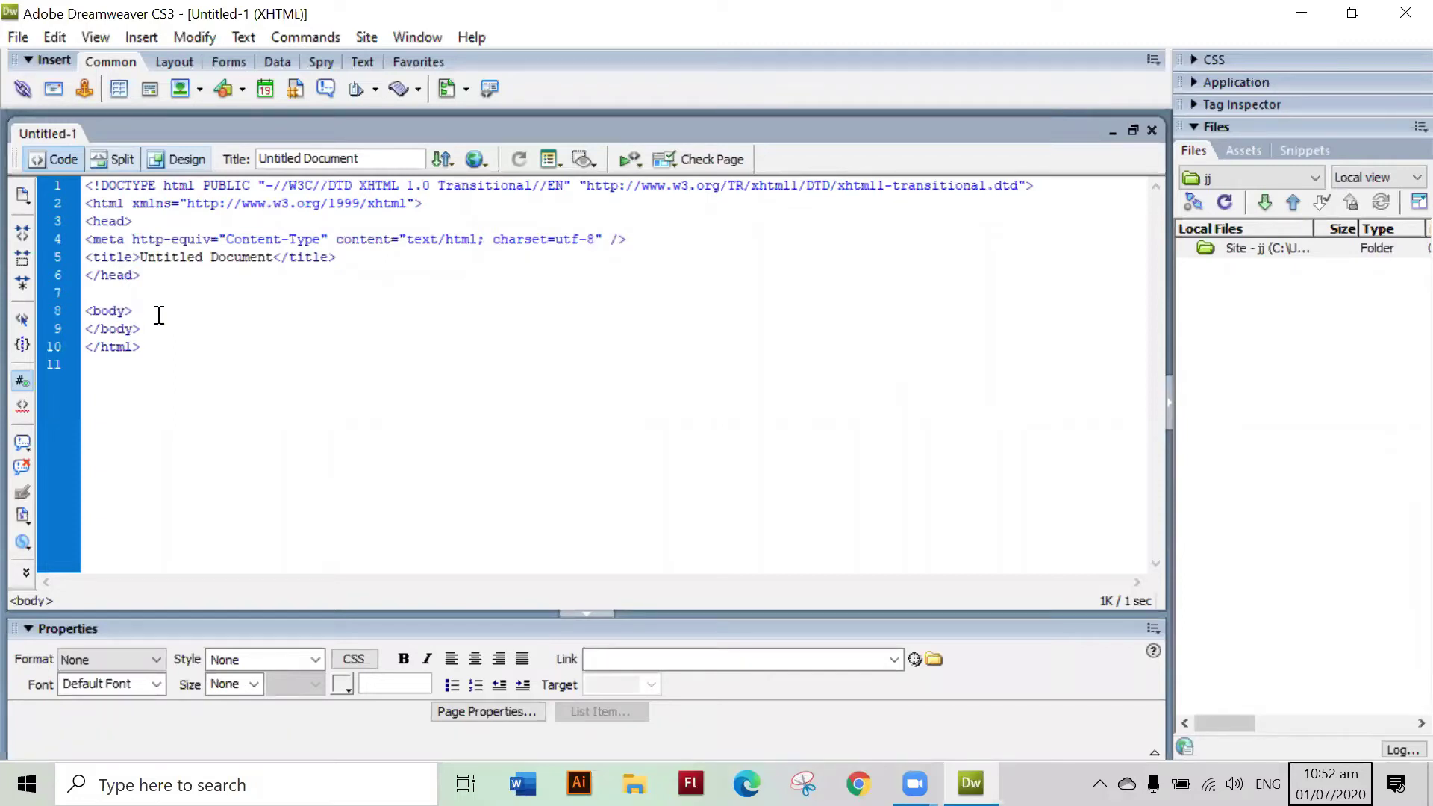
key("Return")
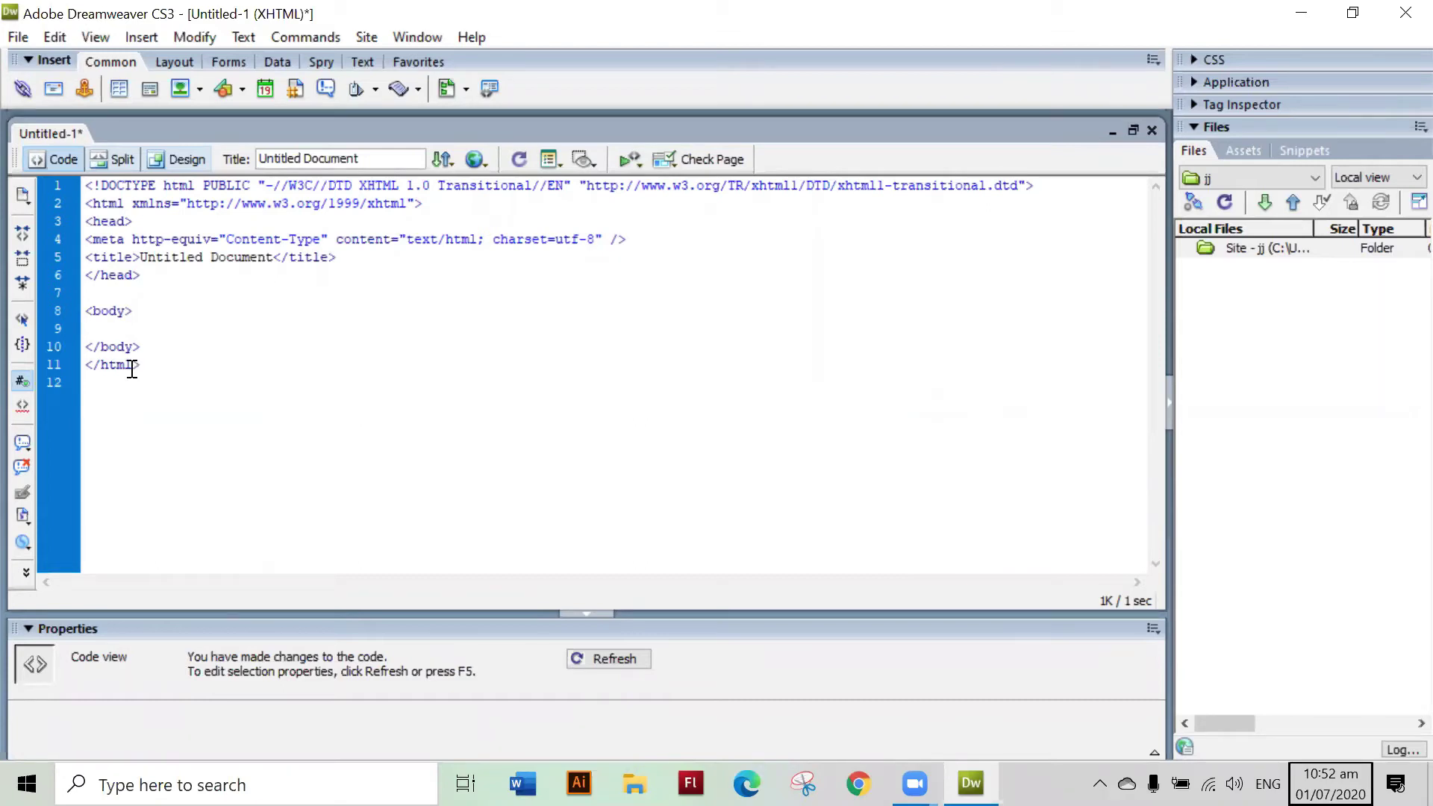
left_click(182, 163)
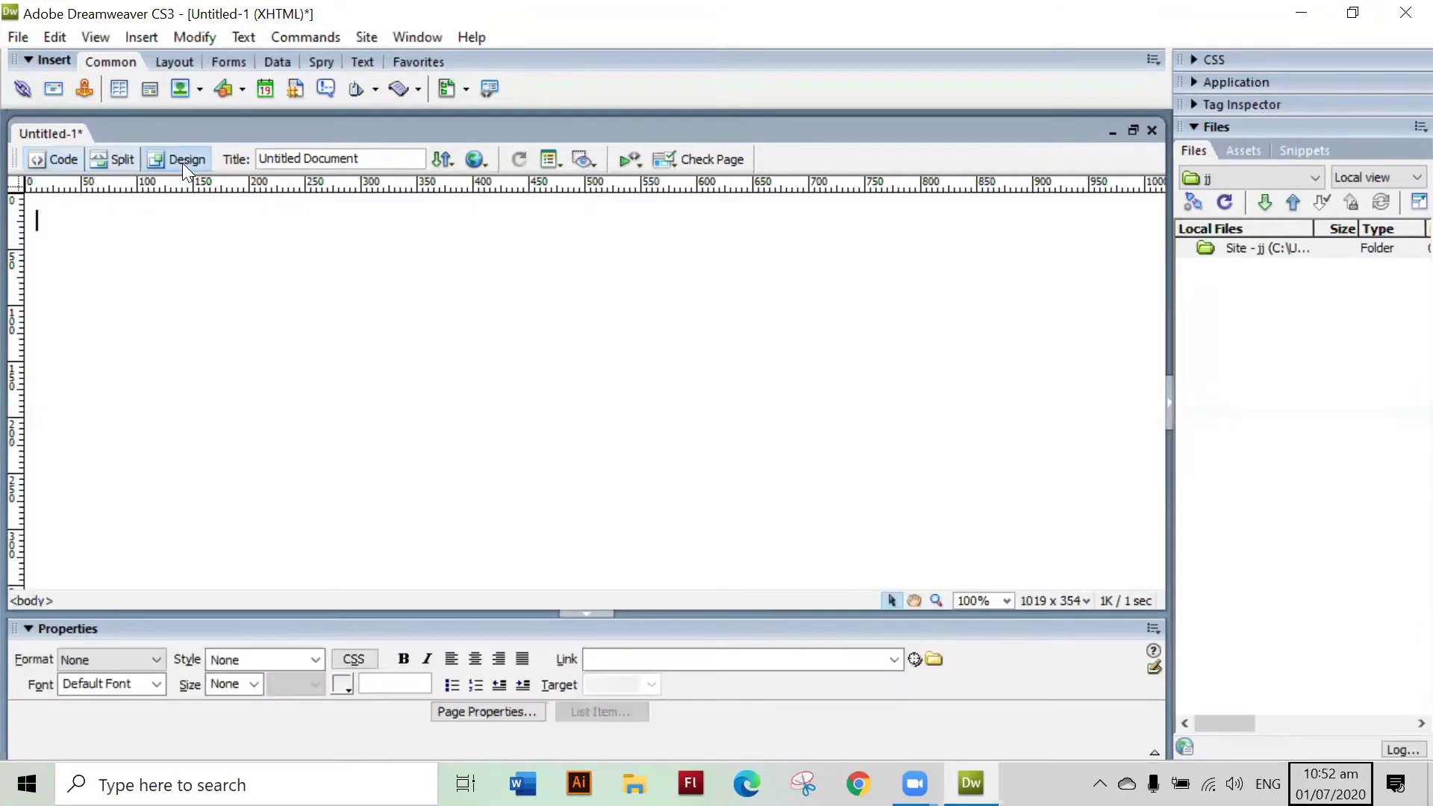
left_click(54, 162)
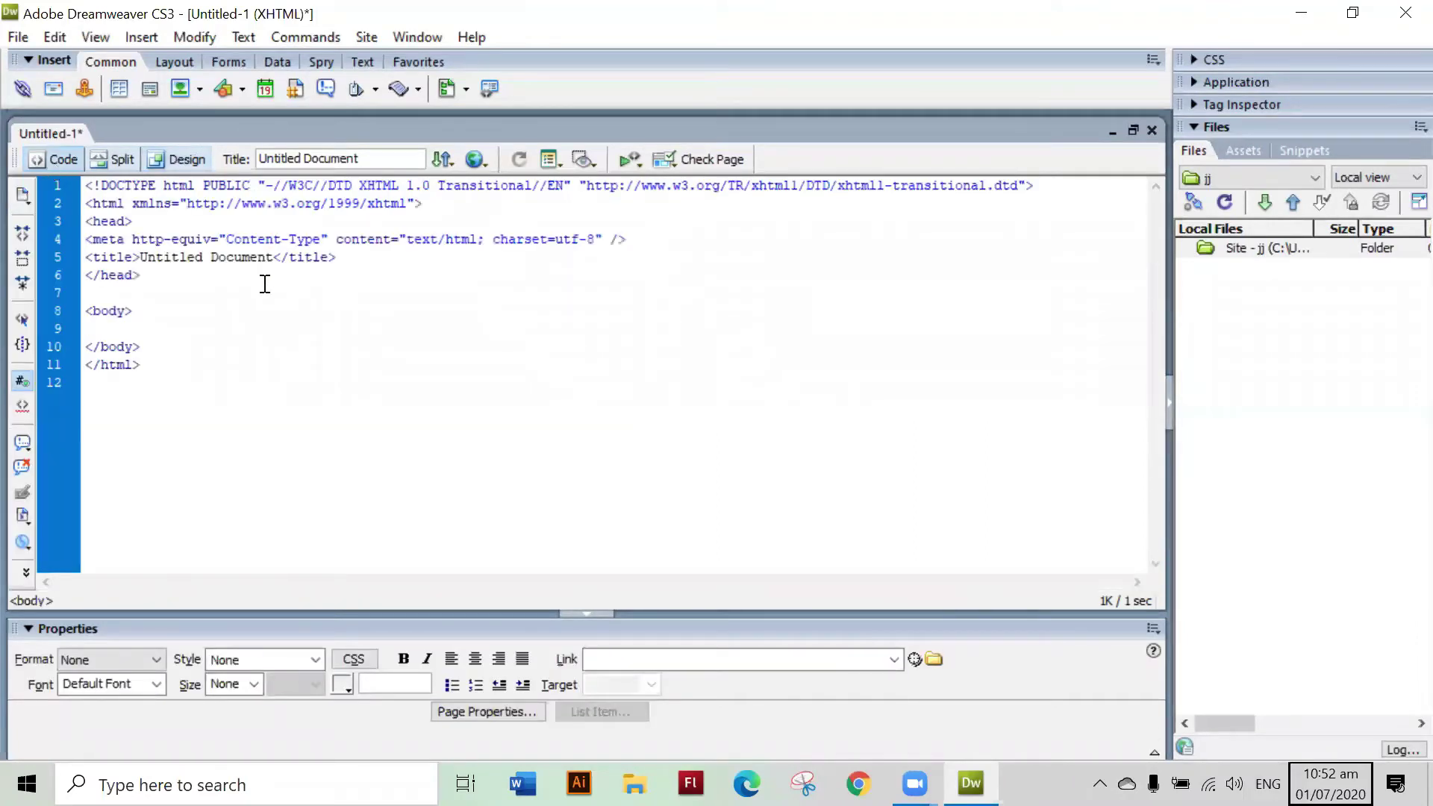
- Show the page in Split view and enter the text "This is my first Dreamweaver site" in the design area
left_click(115, 159)
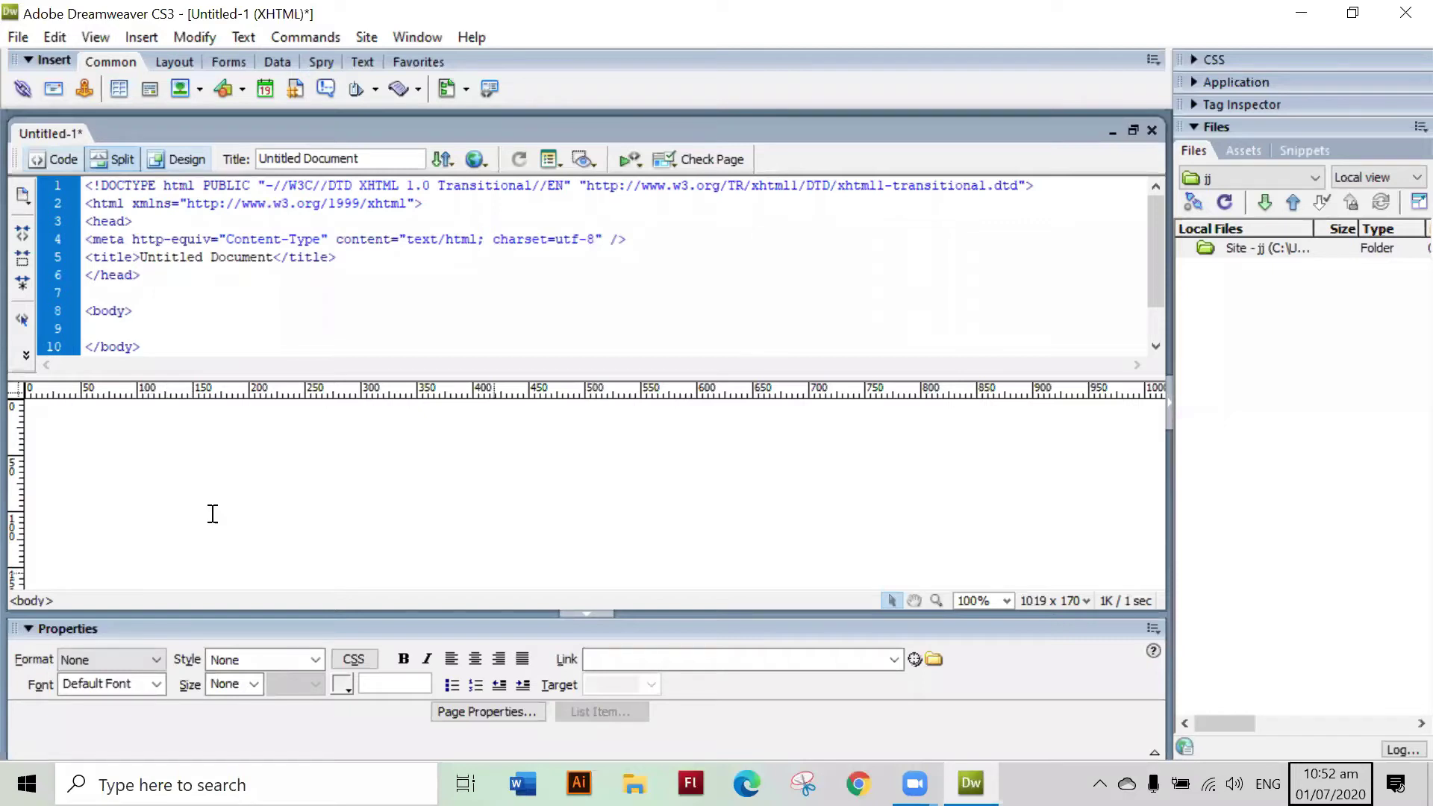
left_click(106, 491)
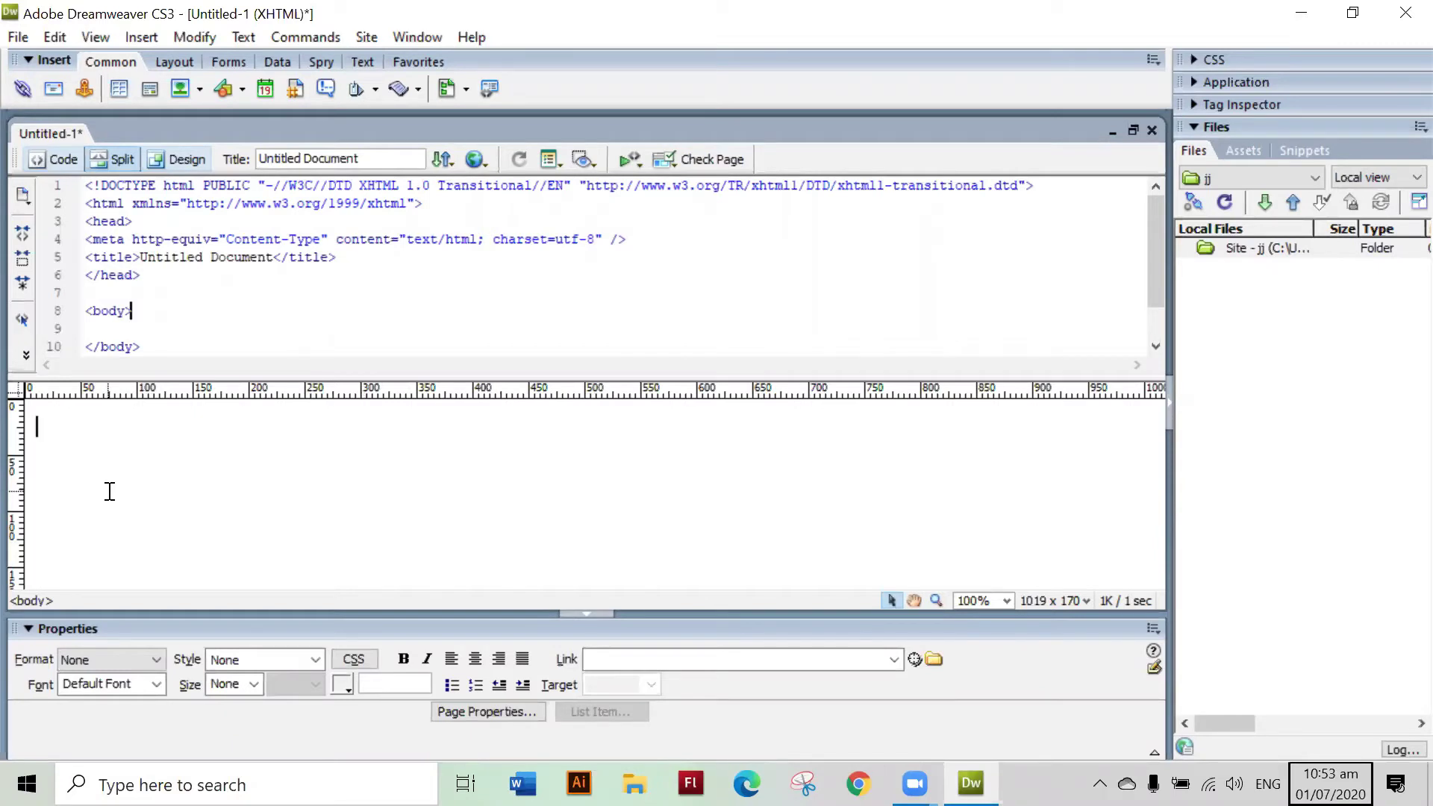
type("This is my")
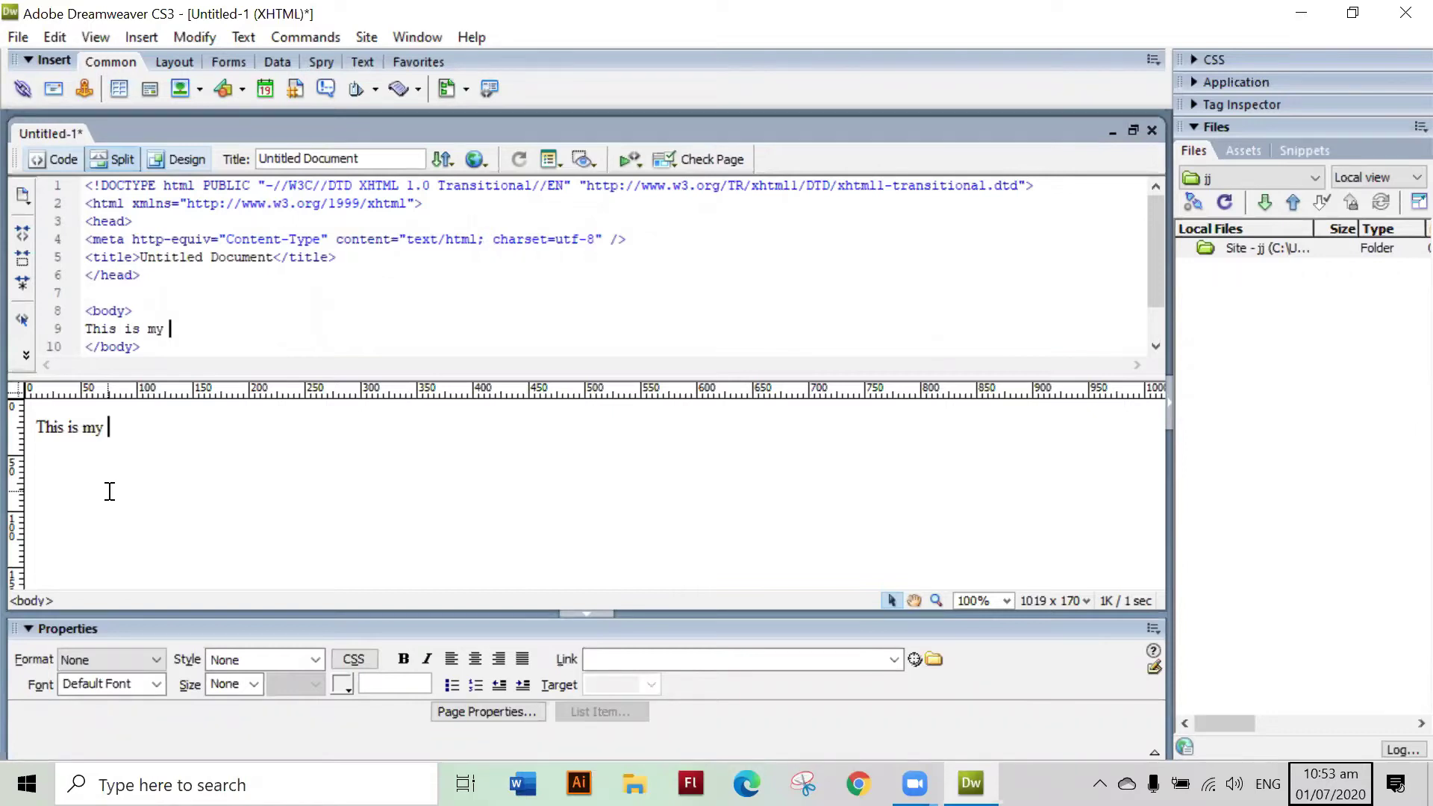
type(" first Dream")
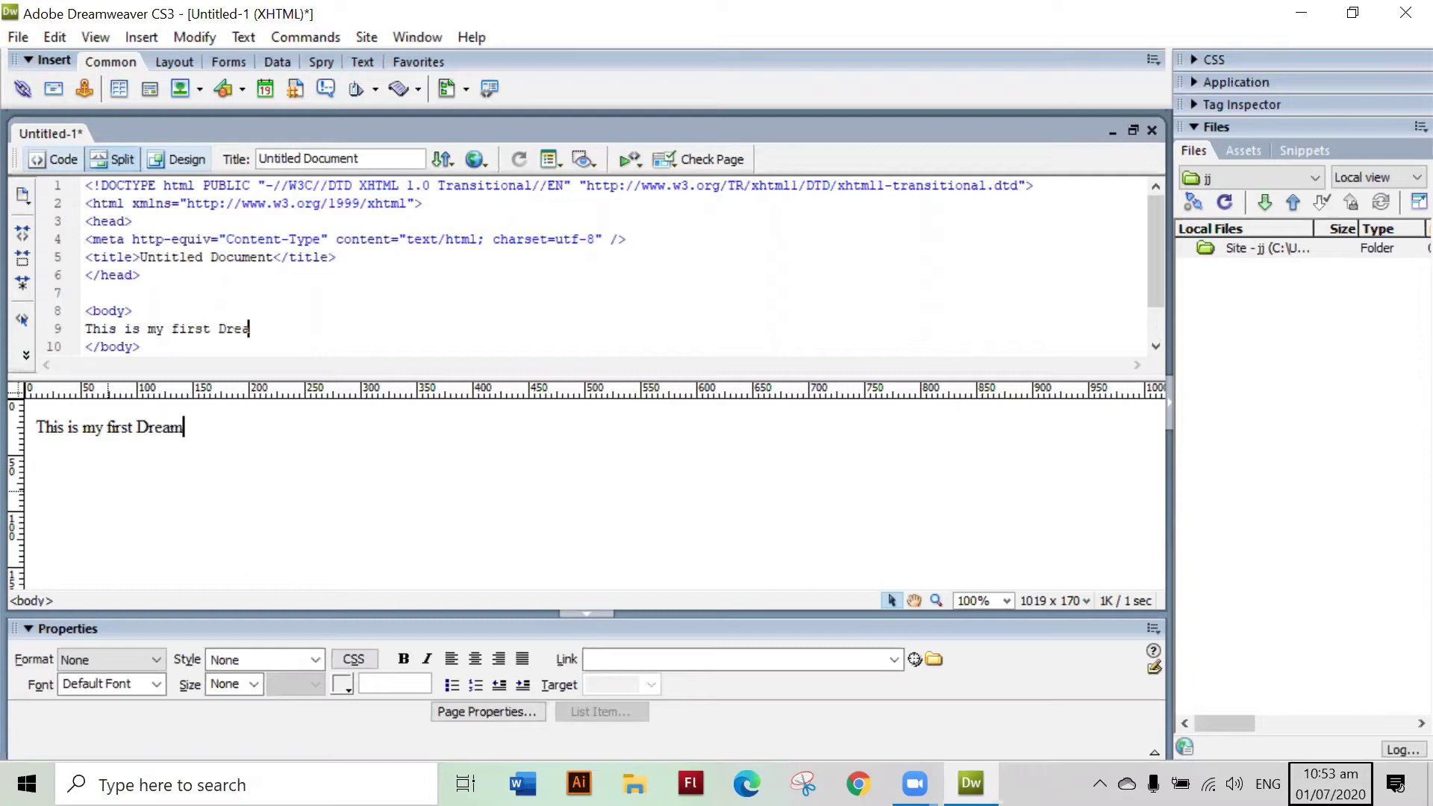
type("weaver site")
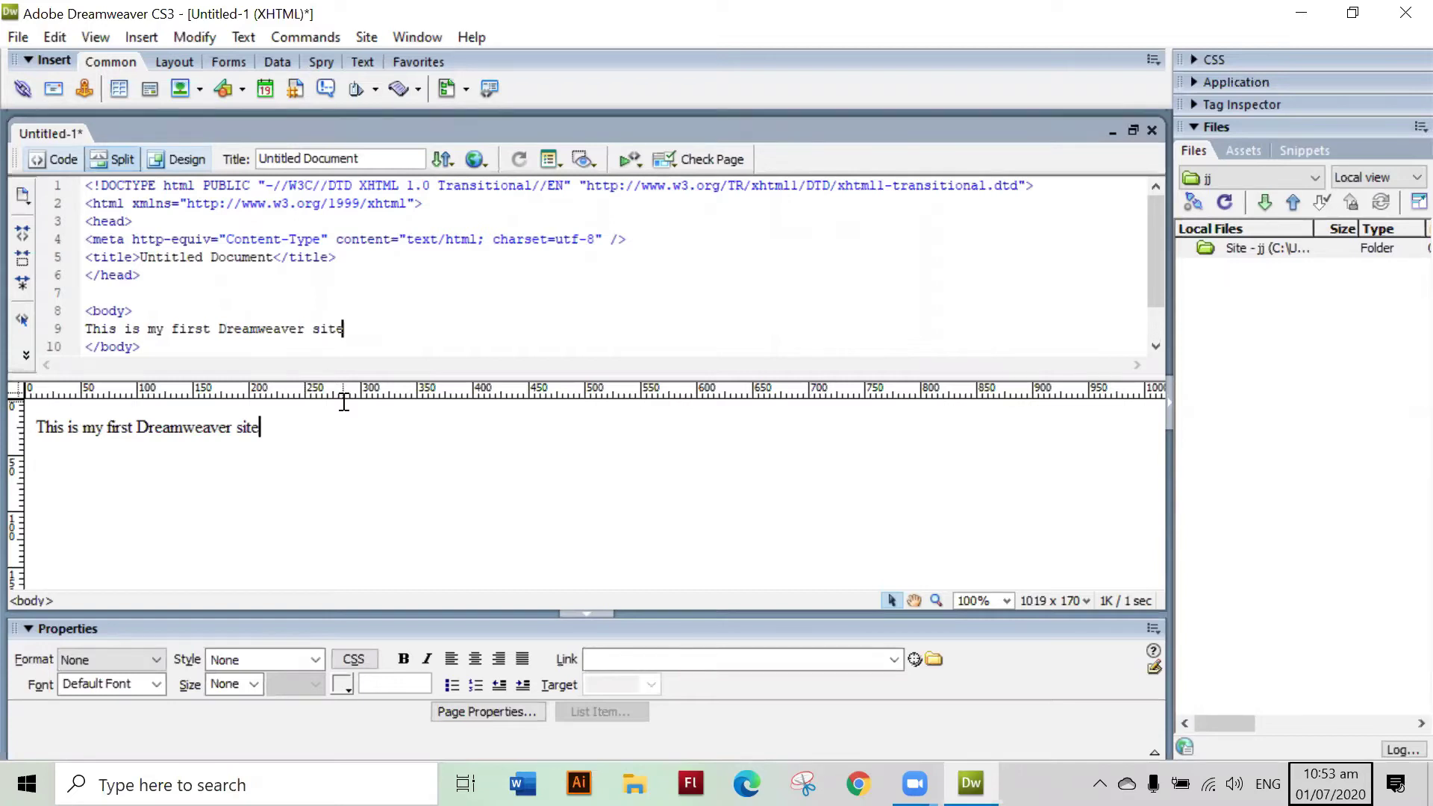
- Make the sentence "This is my first Dreamweaver site" bold
left_click_drag(274, 433, 30, 432)
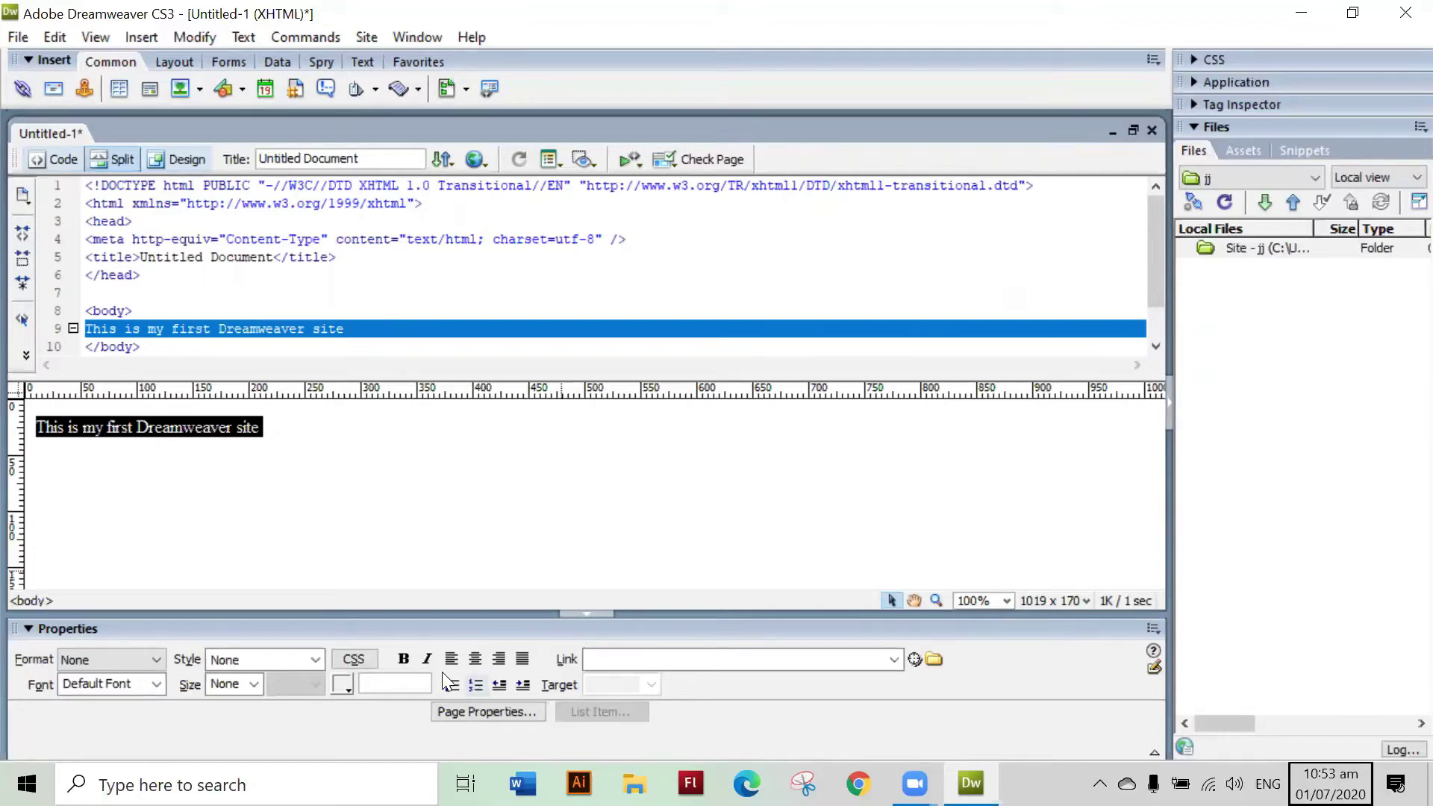
left_click(404, 658)
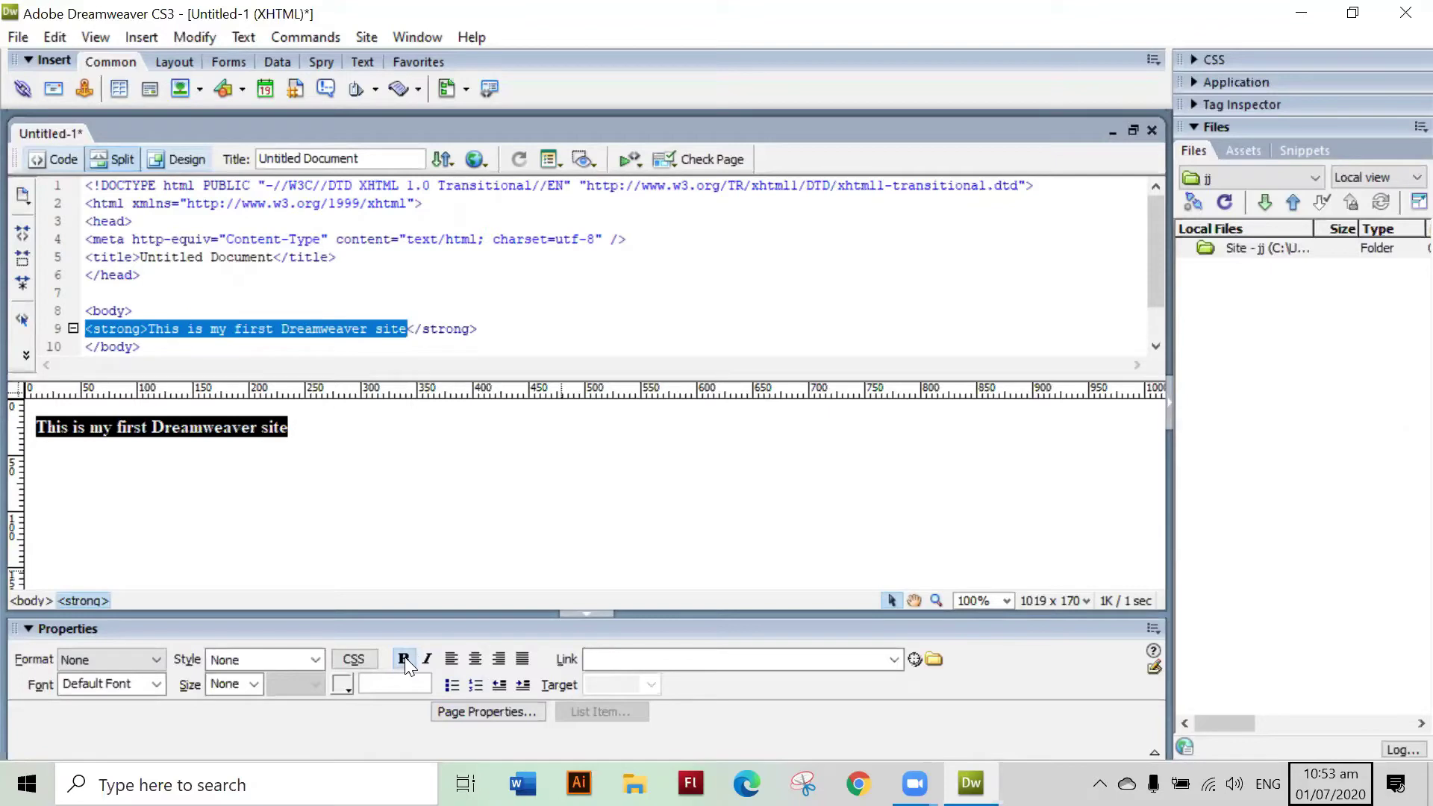
left_click(480, 455)
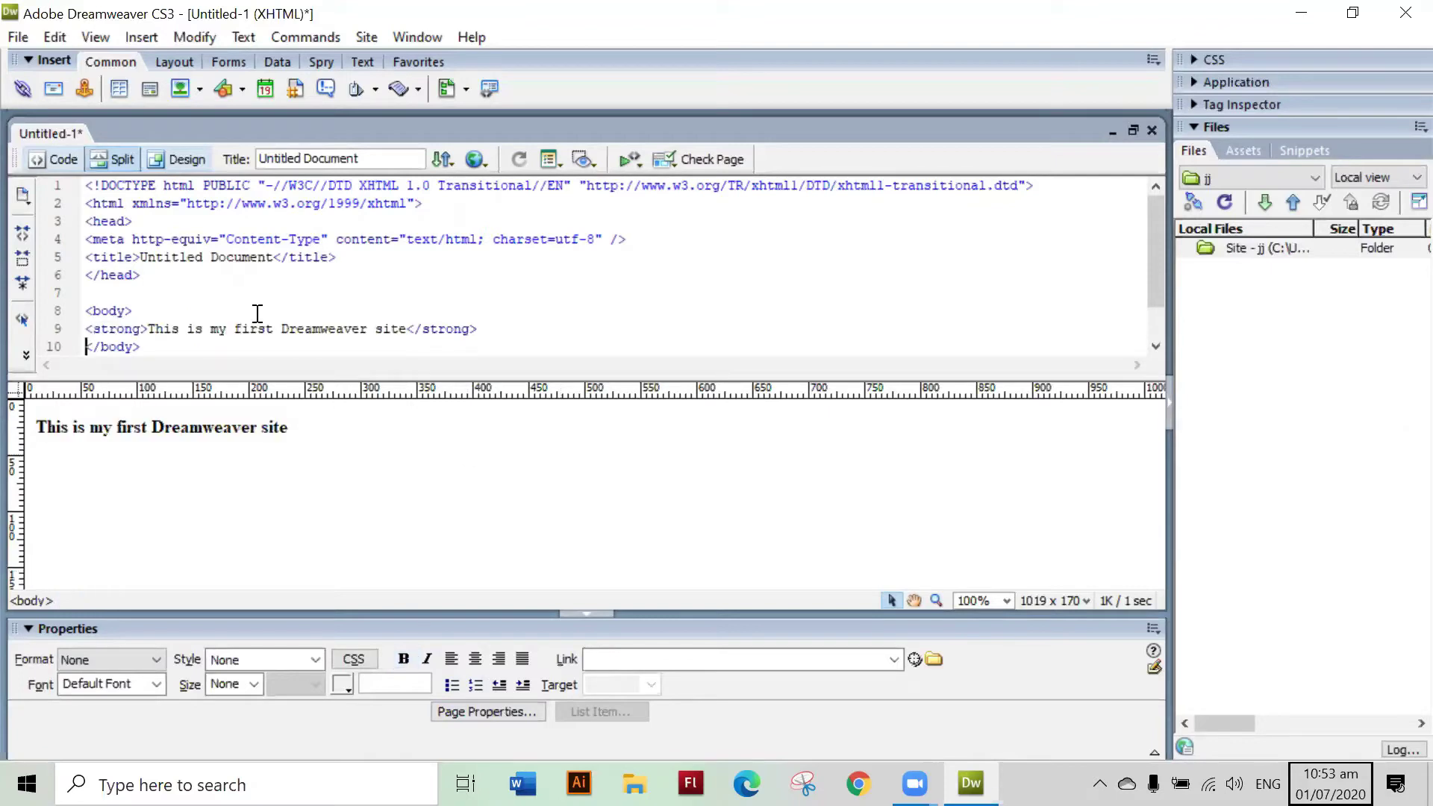
left_click(403, 563)
- Replace the opening strong tag before the sentence with a b tag in the code
left_click(141, 329)
left_click_drag(141, 329, 108, 329)
left_click(373, 513)
left_click(141, 332)
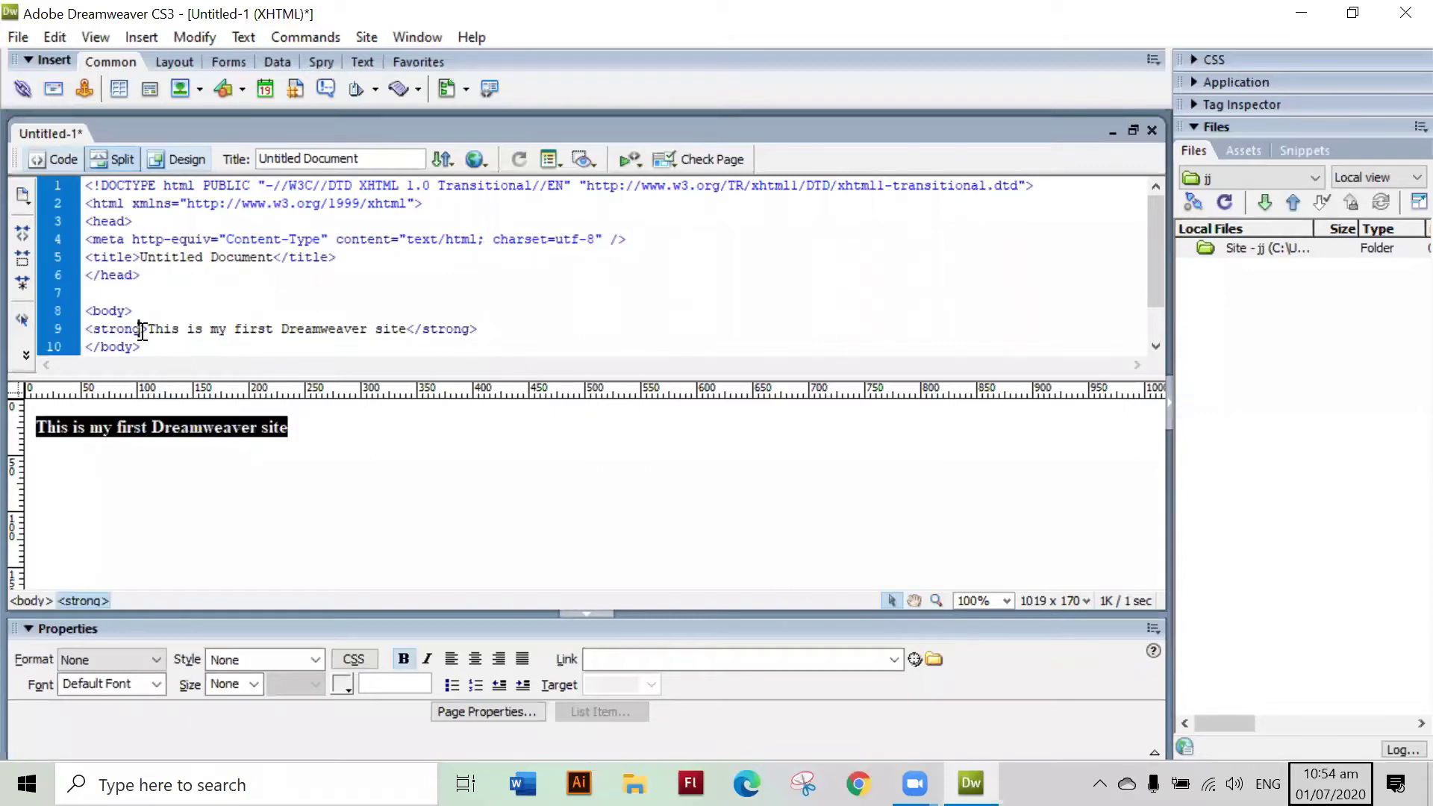
key("BackSpace")
key("BackSpace")
key("BackSpace")
key("BackSpace")
key("BackSpace")
key("BackSpace")
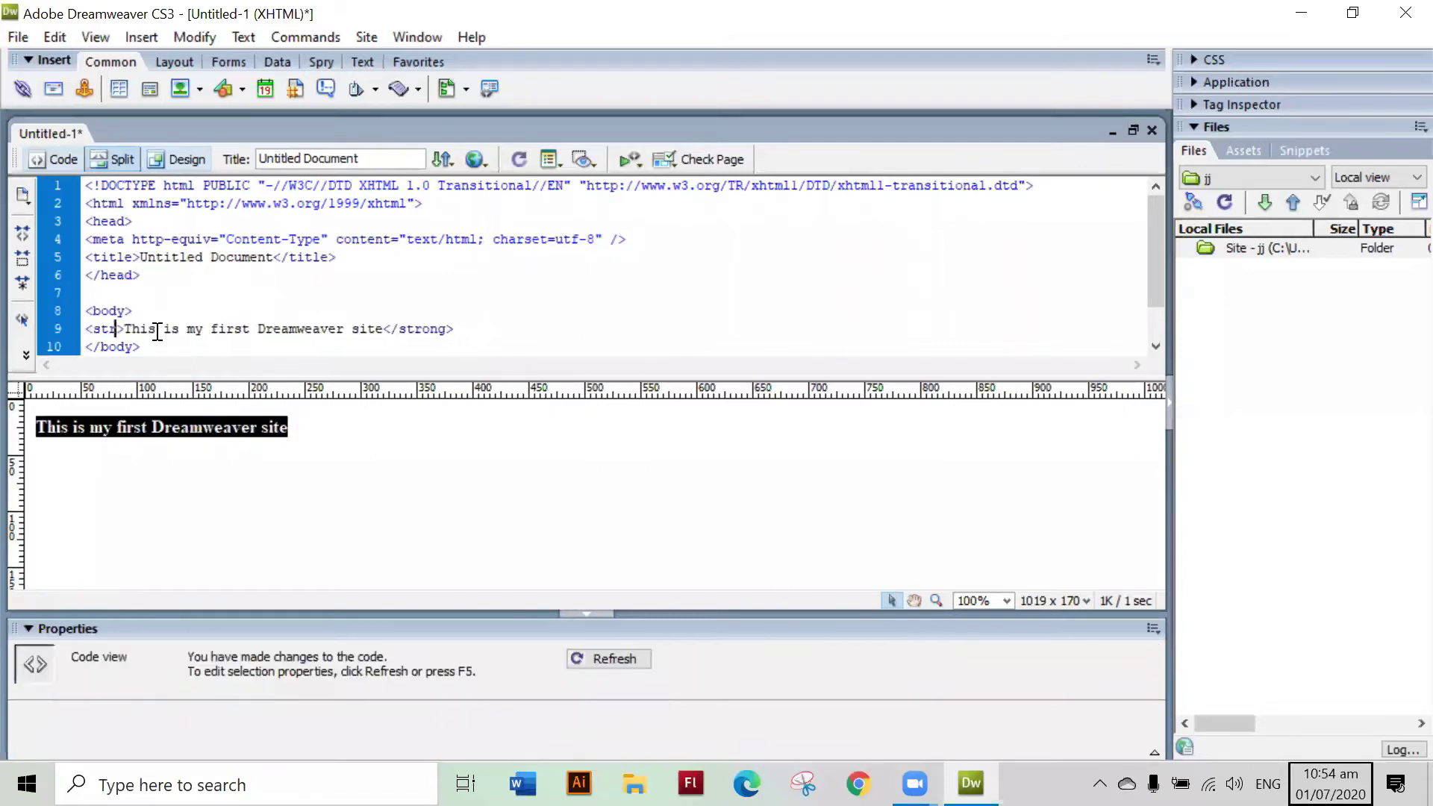
type("p")
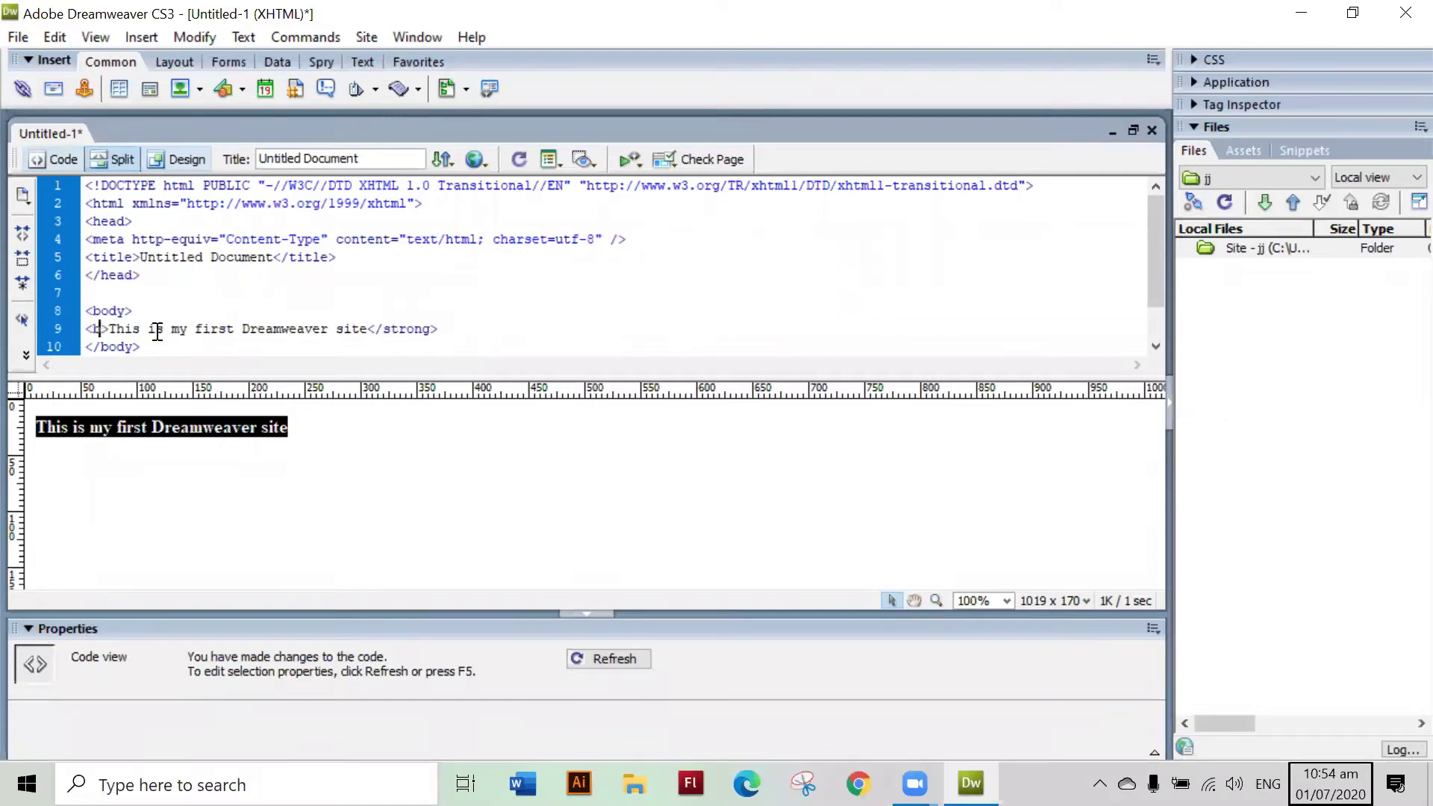
- Replace the closing strong tag after the sentence with a closing b tag and update the design area
left_click(433, 325)
key("BackSpace")
key("BackSpace")
key("BackSpace")
key("BackSpace")
key("BackSpace")
key("BackSpace")
type("b")
key("Return")
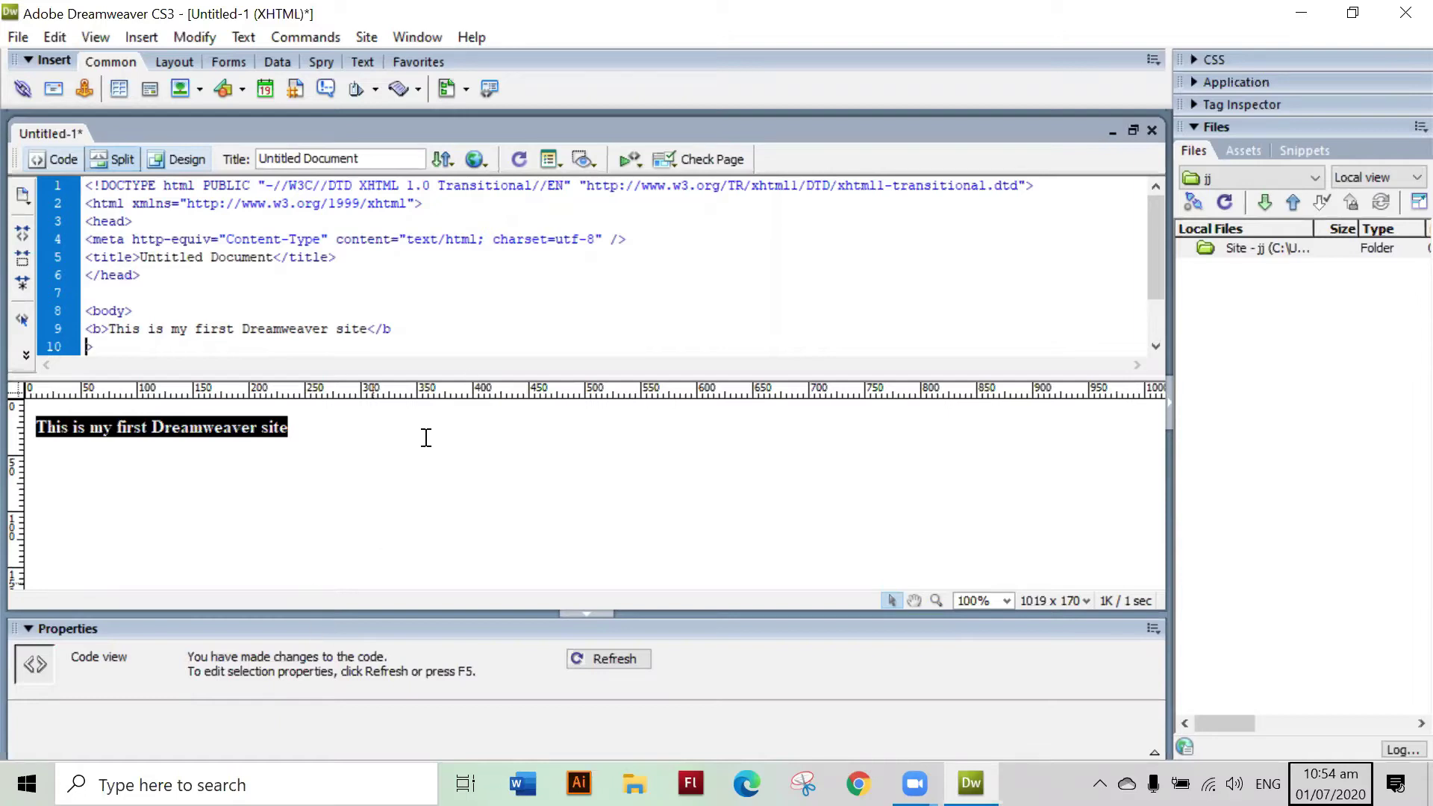
key("BackSpace")
left_click(372, 511)
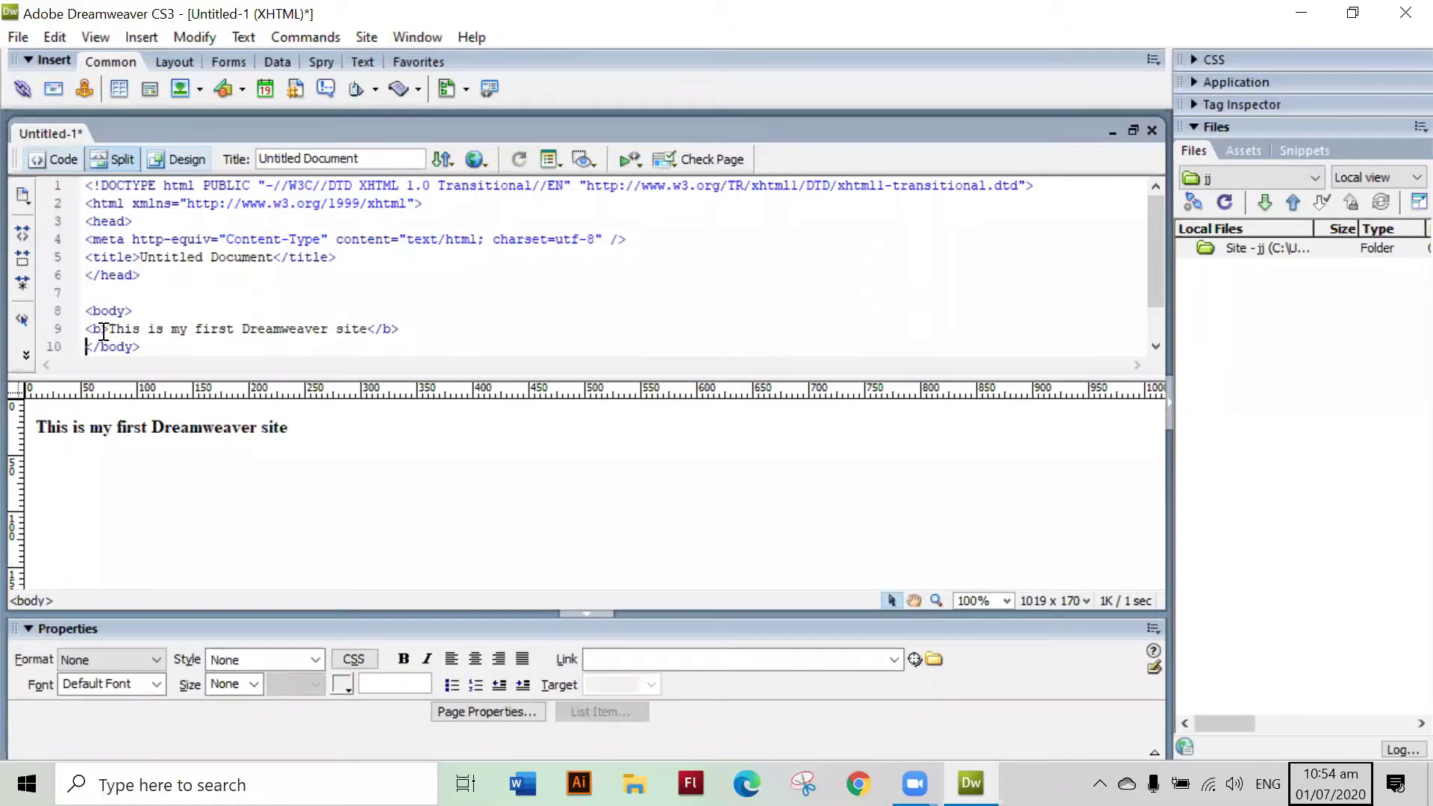
- Italicize the whole bold sentence in the design area
left_click(318, 446)
left_click_drag(116, 429, 19, 440)
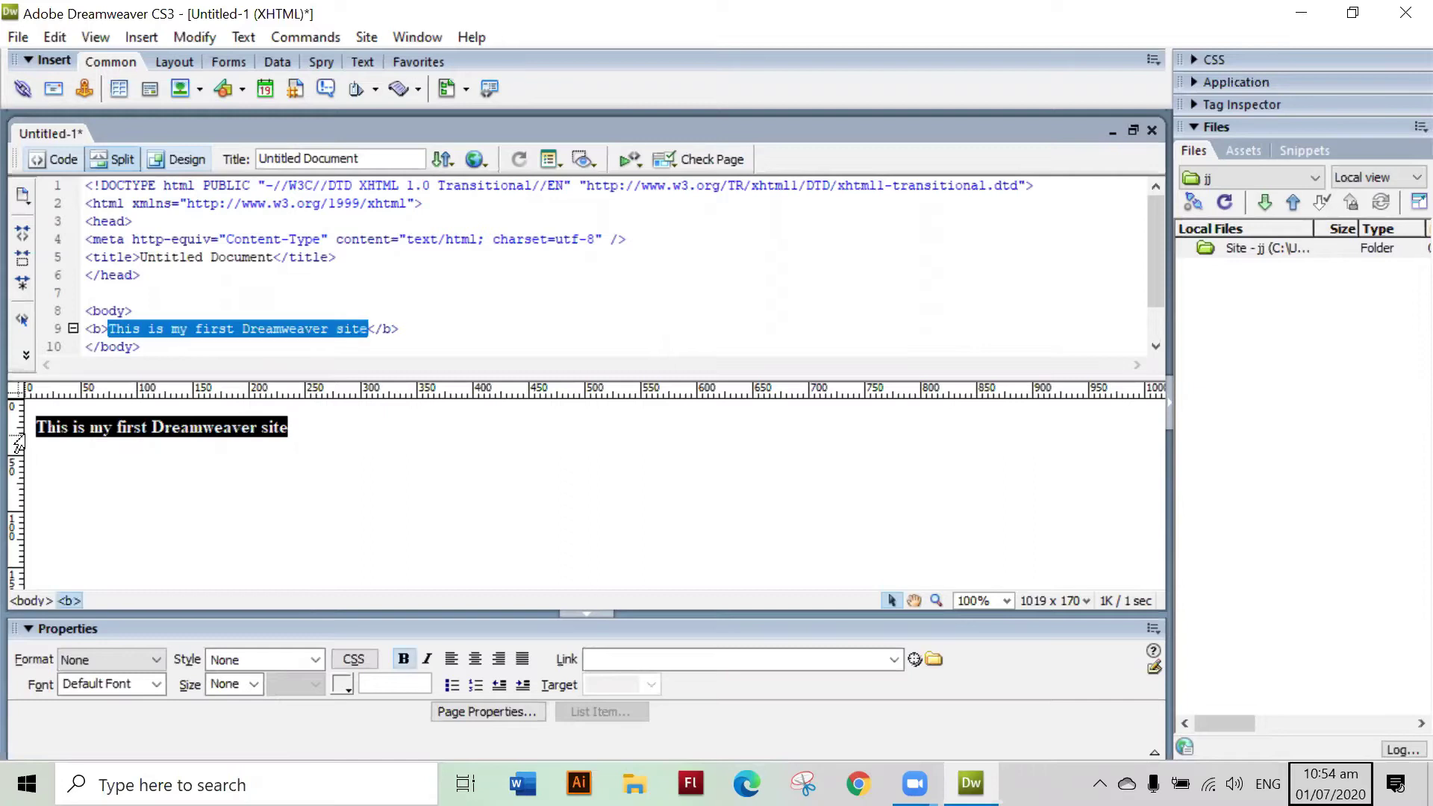
left_click(426, 659)
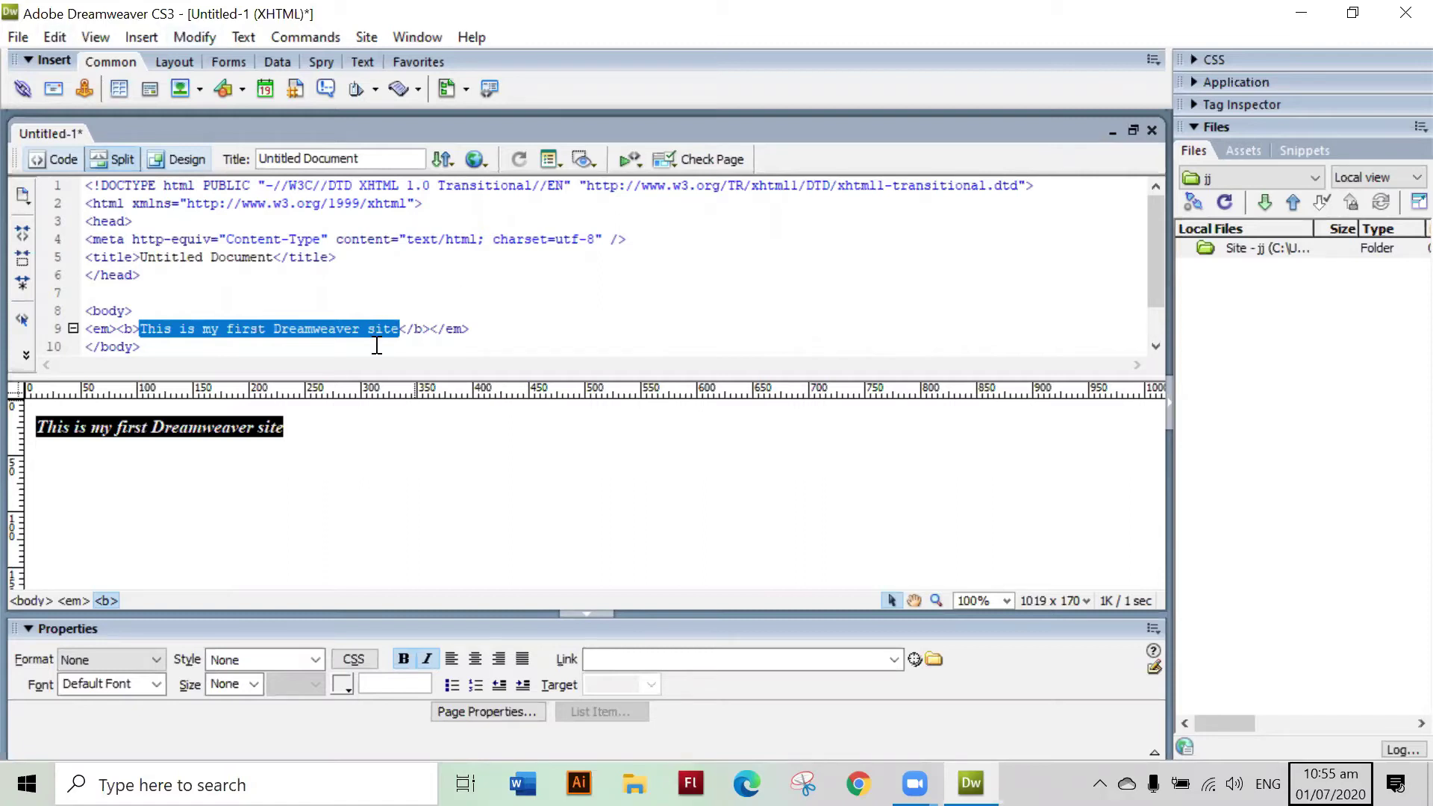
left_click(400, 441)
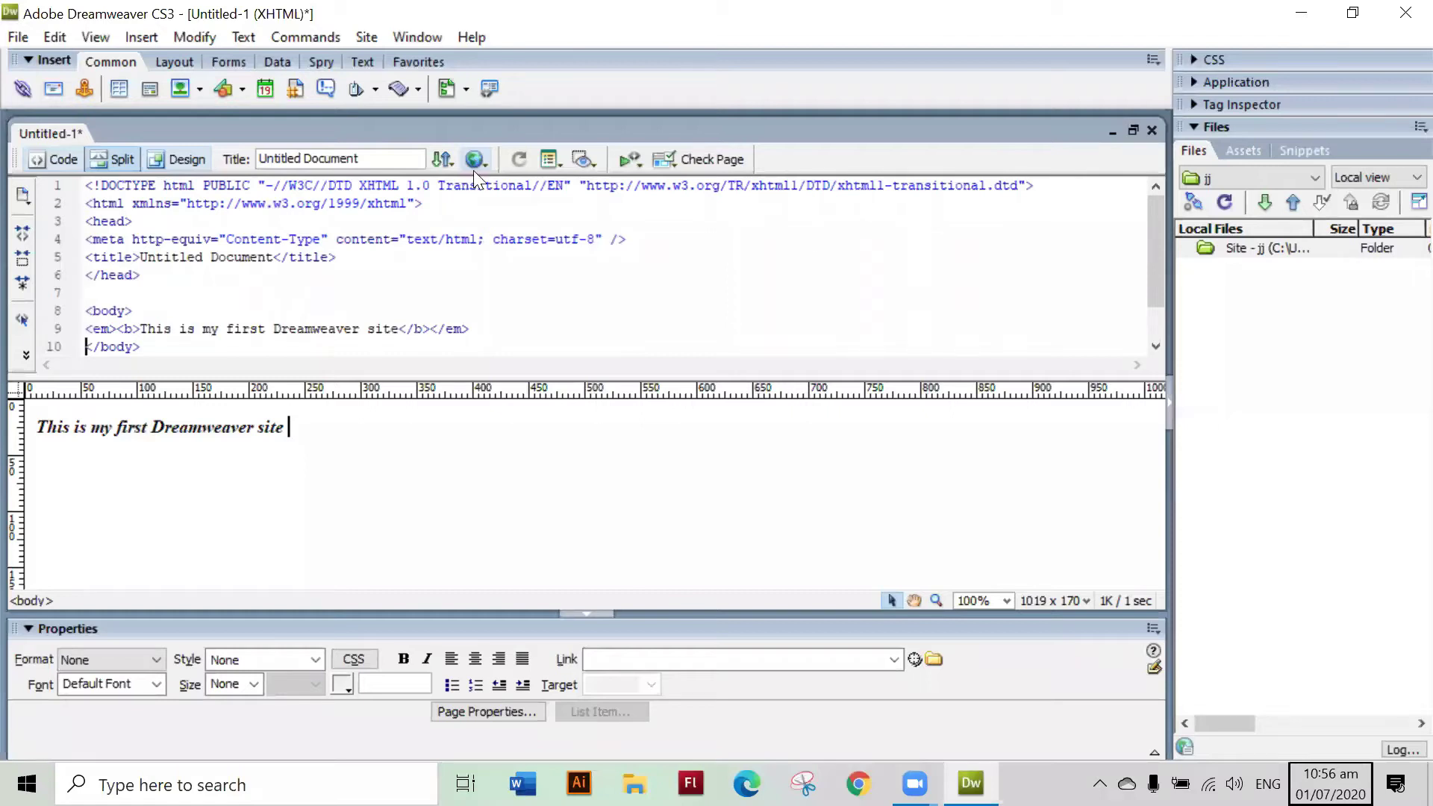
left_click(552, 159)
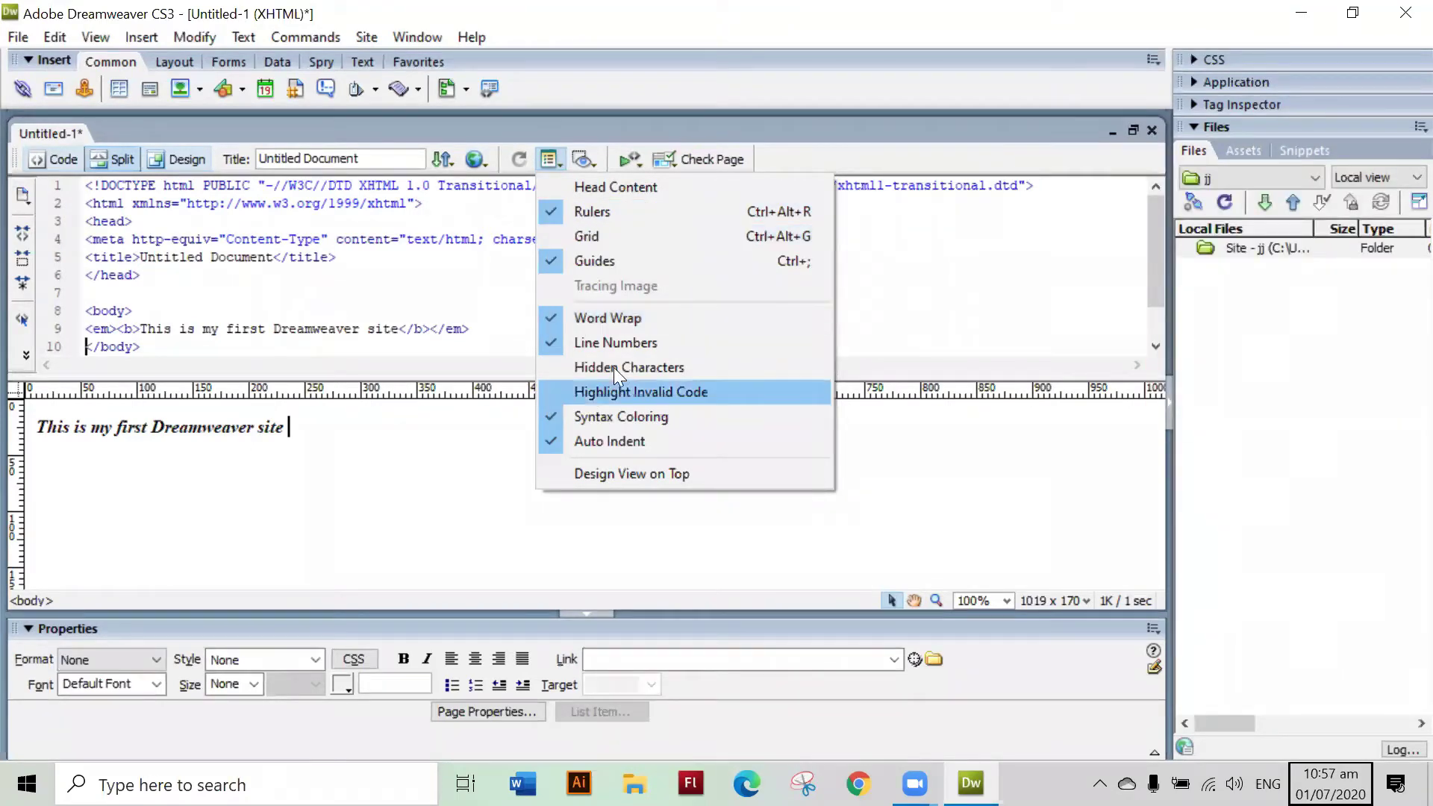
left_click(449, 291)
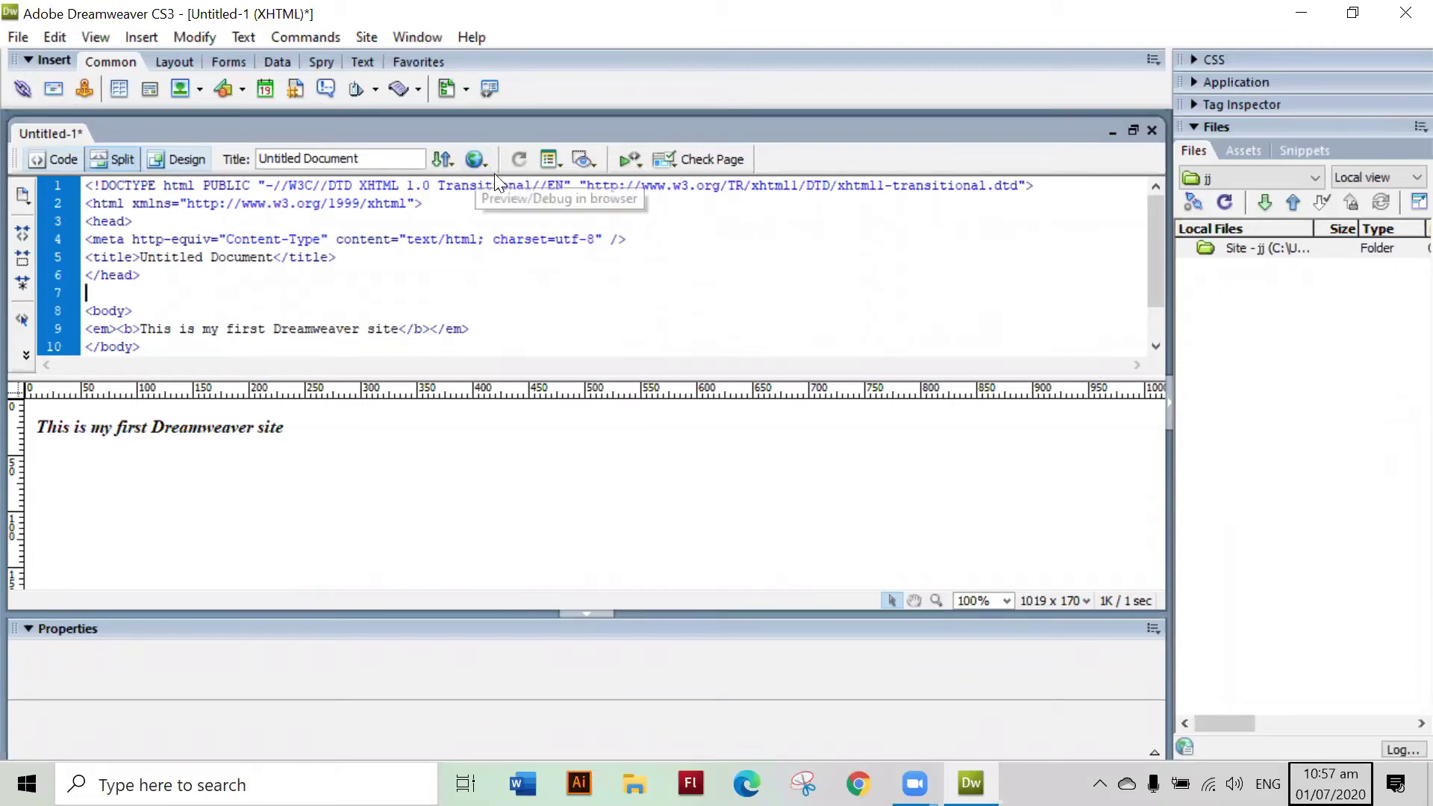
left_click(322, 428)
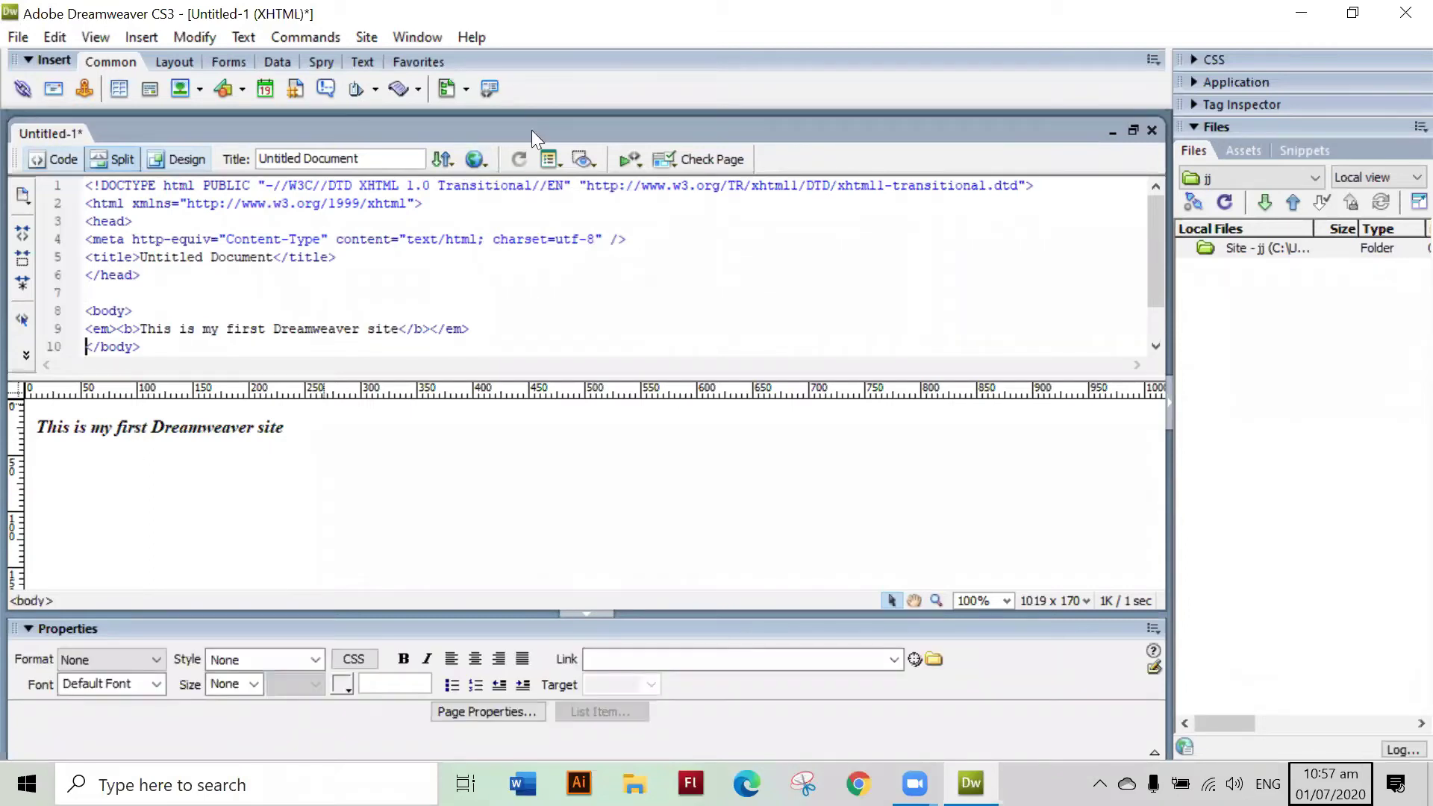
- Preview the page in IExplore, saving it as Untitled-1 in the jj site folder, and bring up its browser tab
left_click(469, 169)
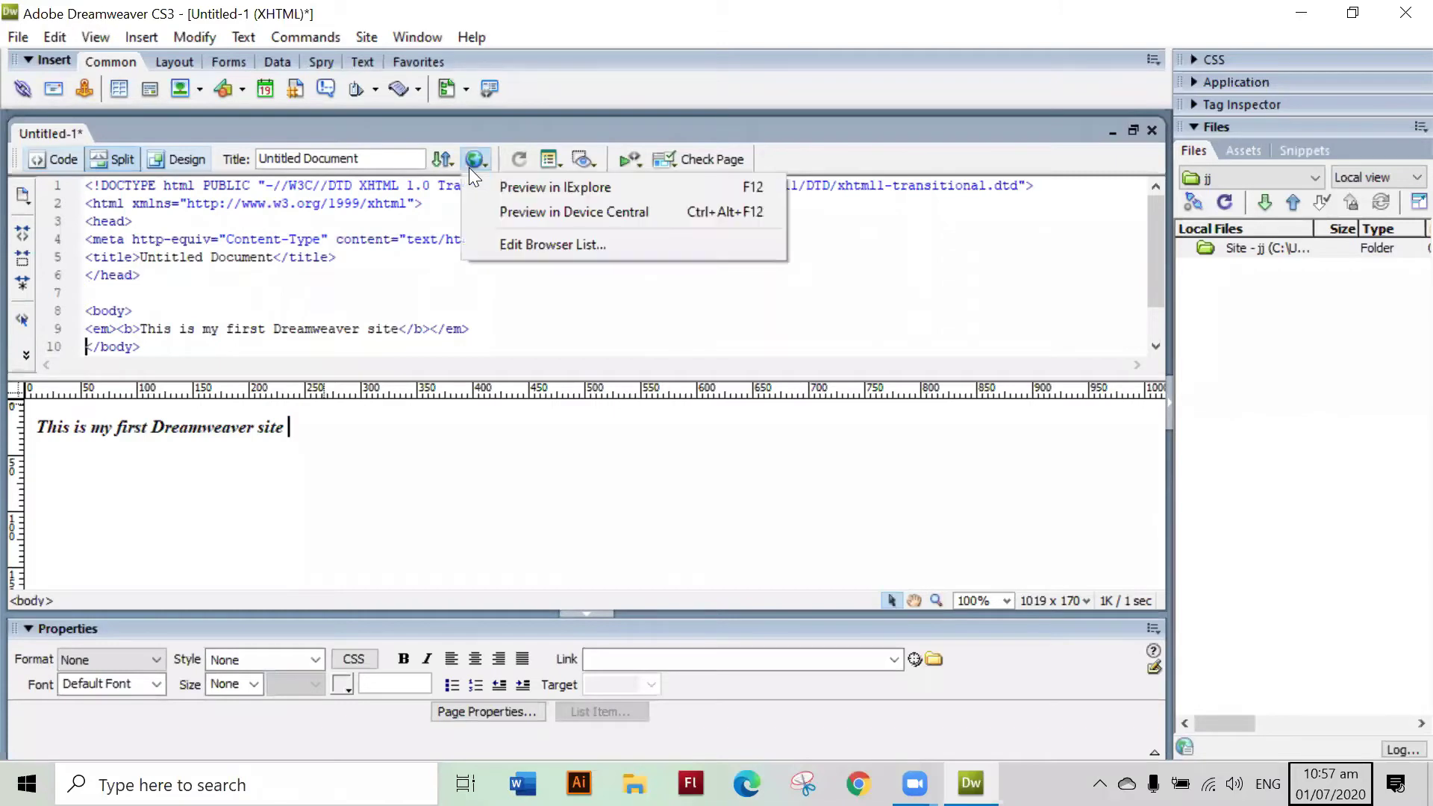
left_click(524, 189)
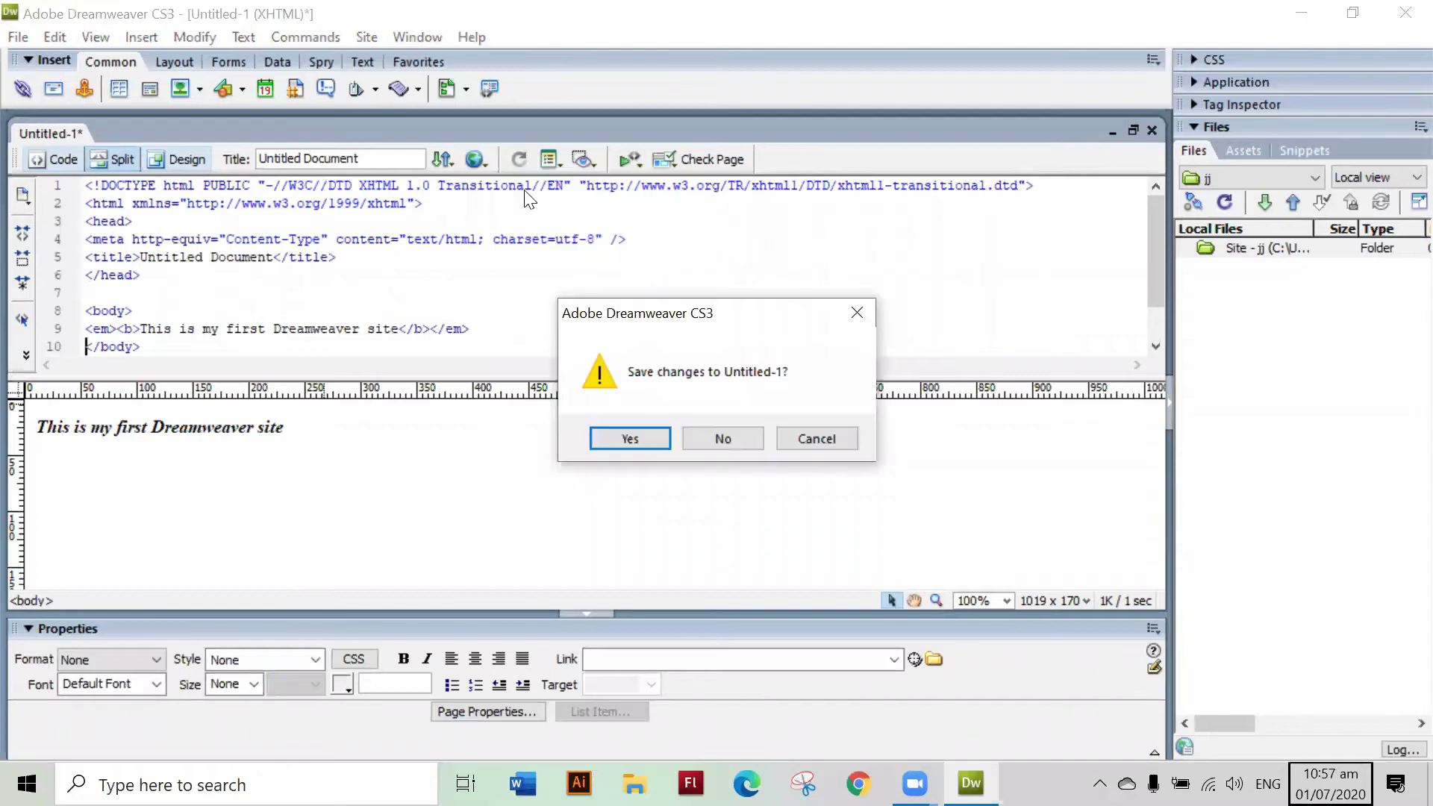
left_click(621, 443)
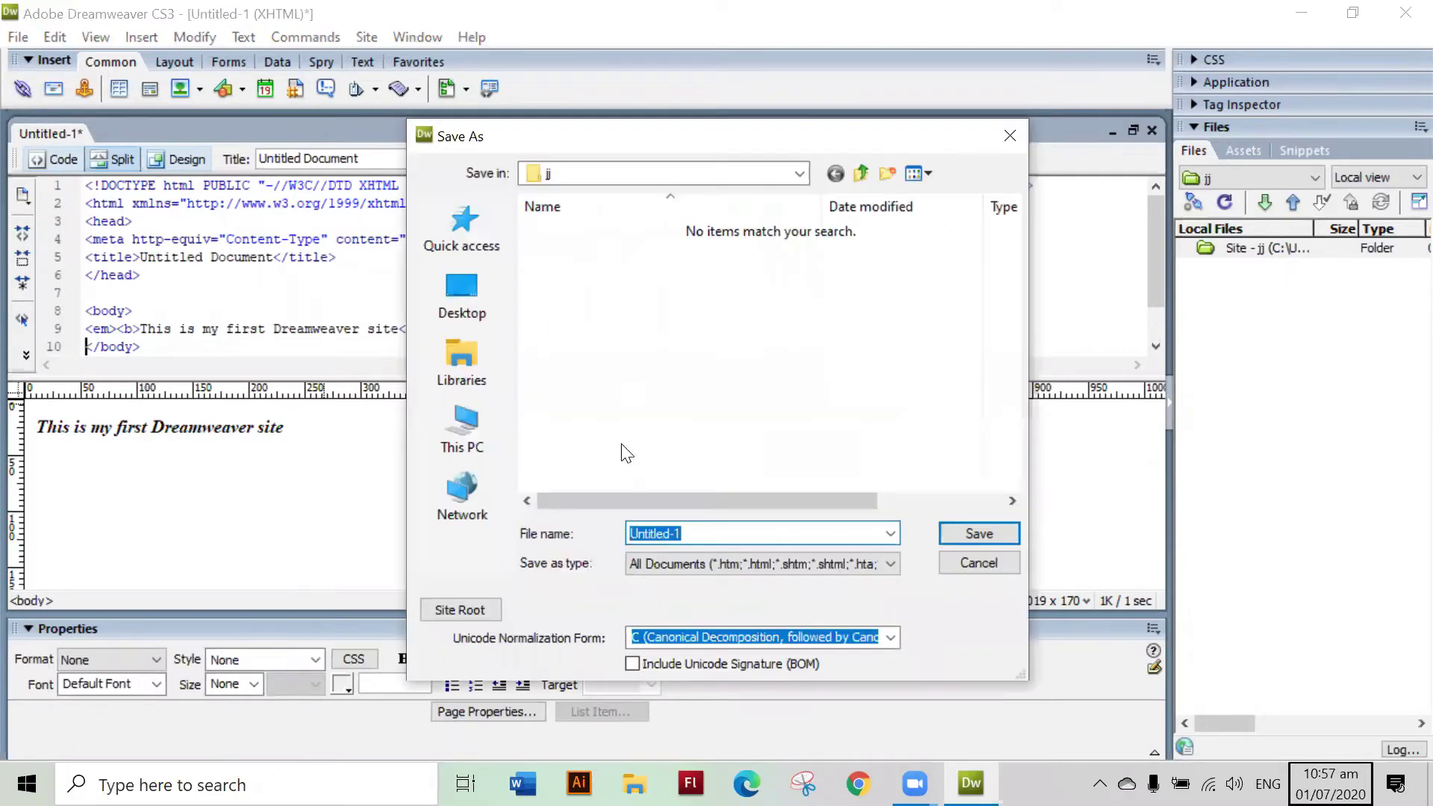
left_click(959, 535)
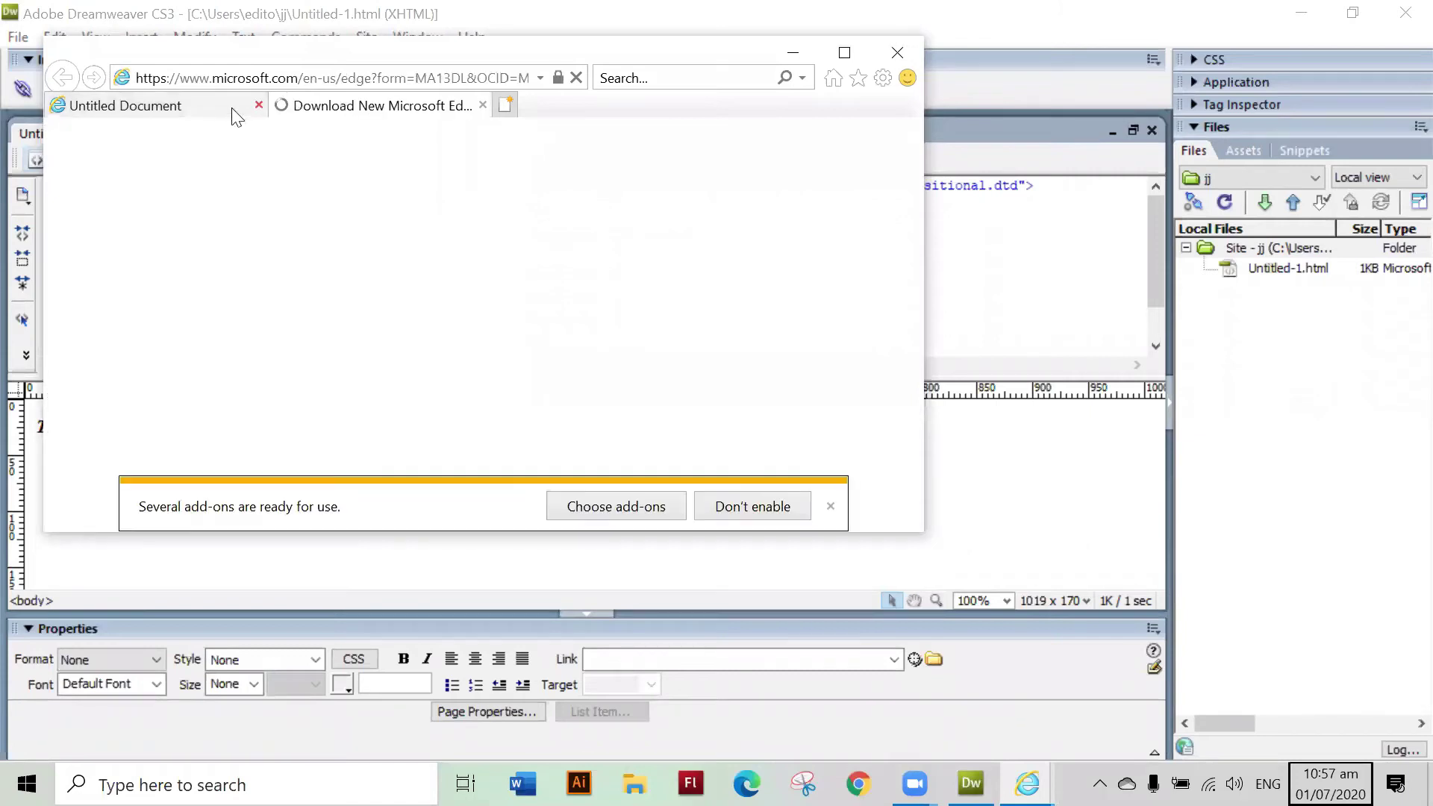
left_click_drag(235, 117, 432, 213)
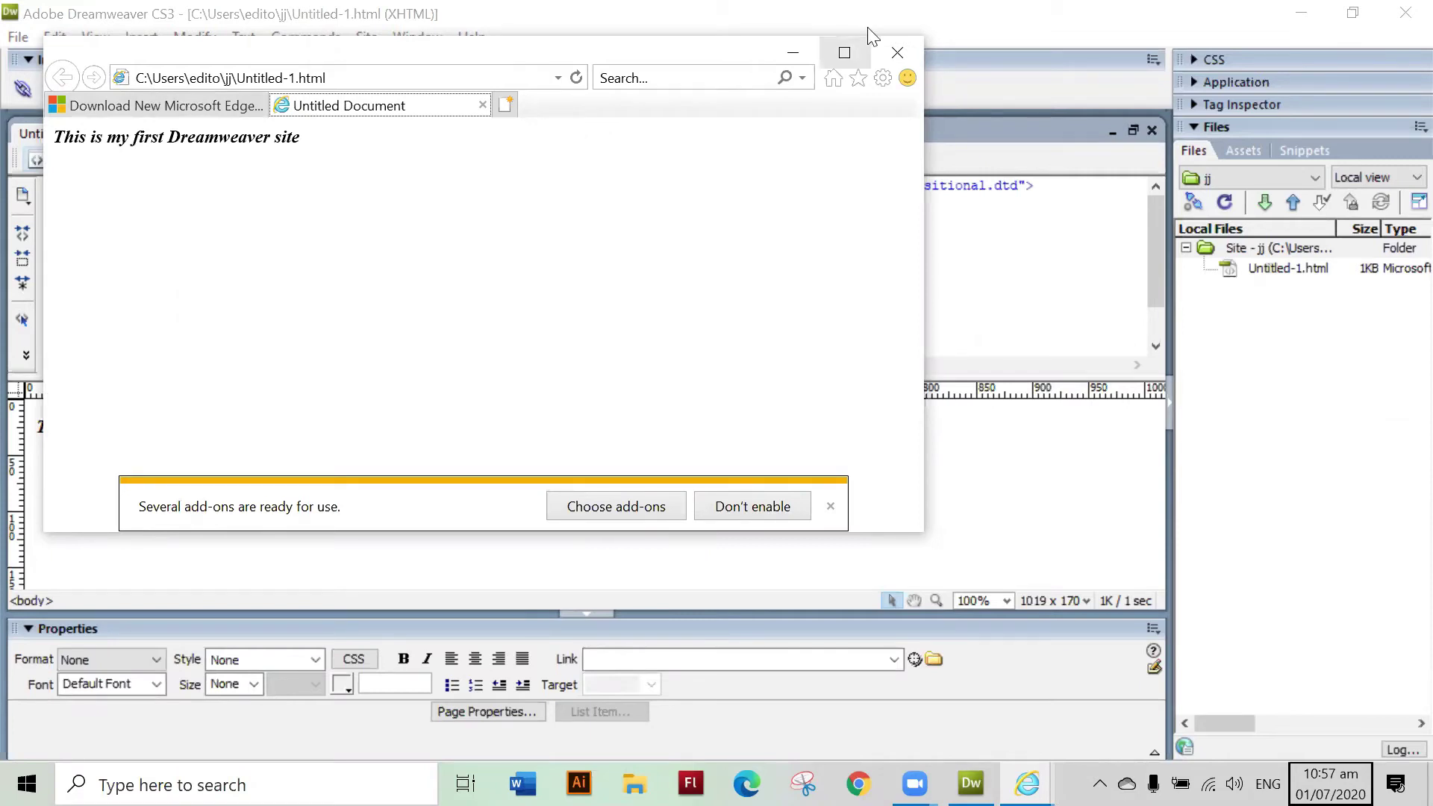
- Close the browser preview with all its tabs and show the page in Design view only
left_click(899, 57)
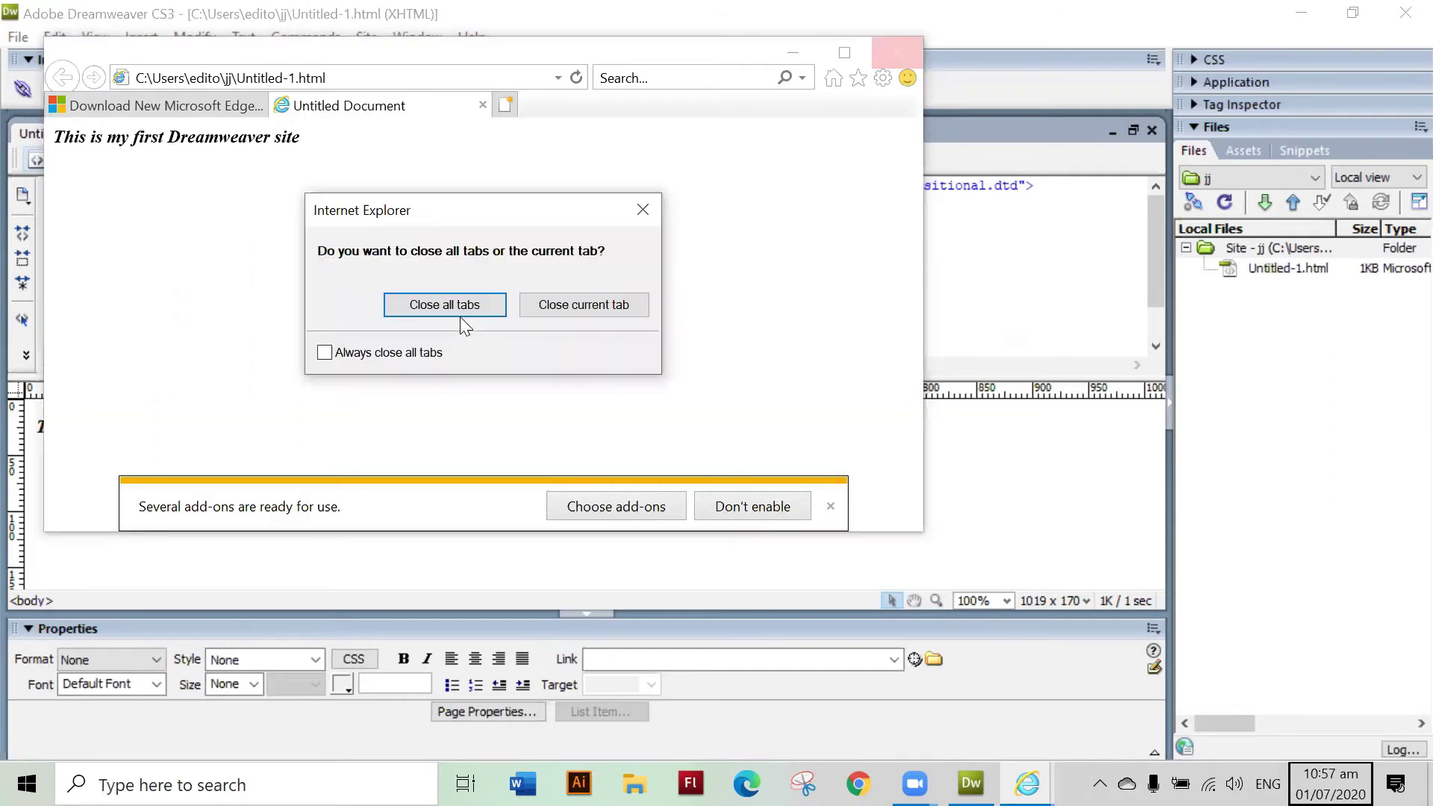
left_click(477, 299)
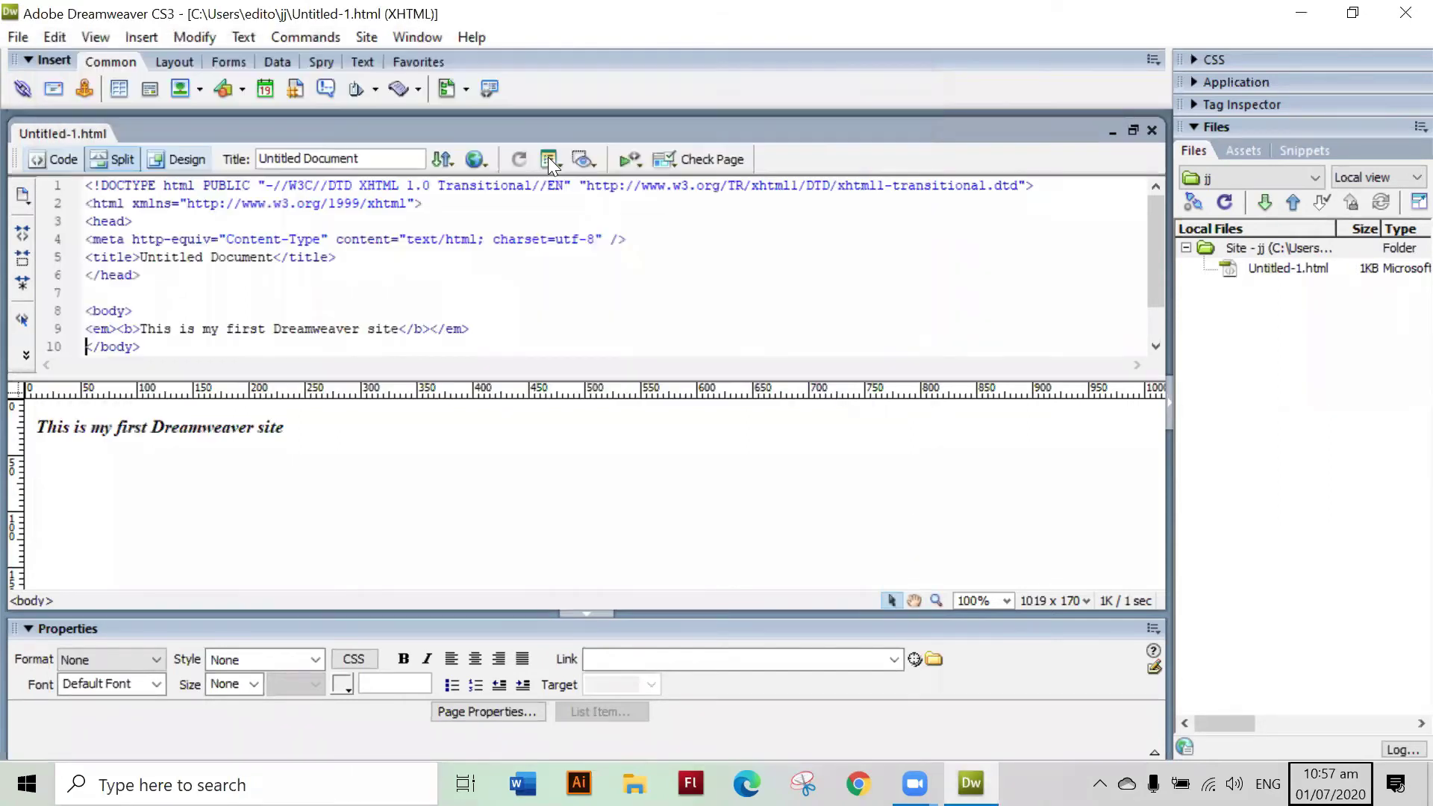
left_click(195, 159)
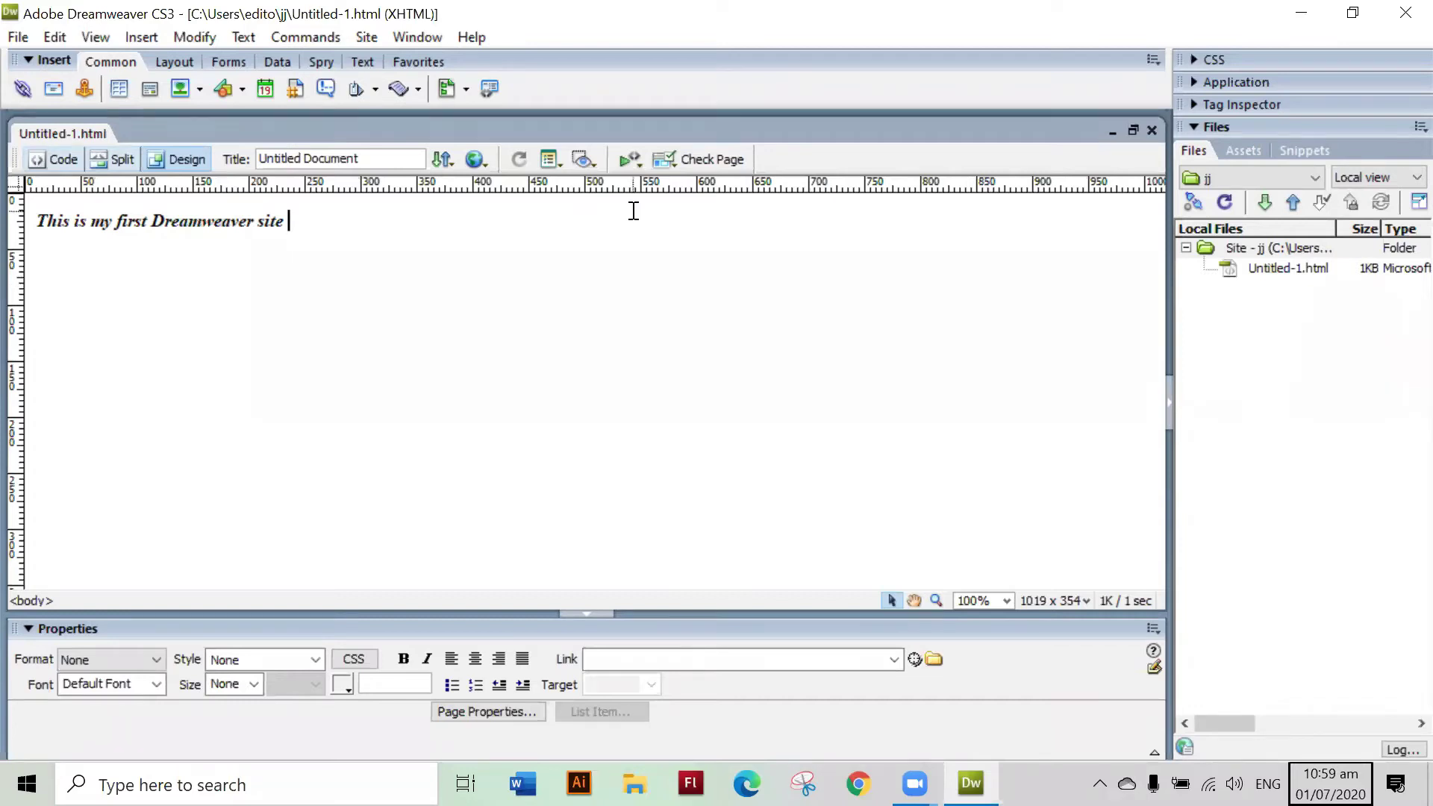
left_click(1306, 19)
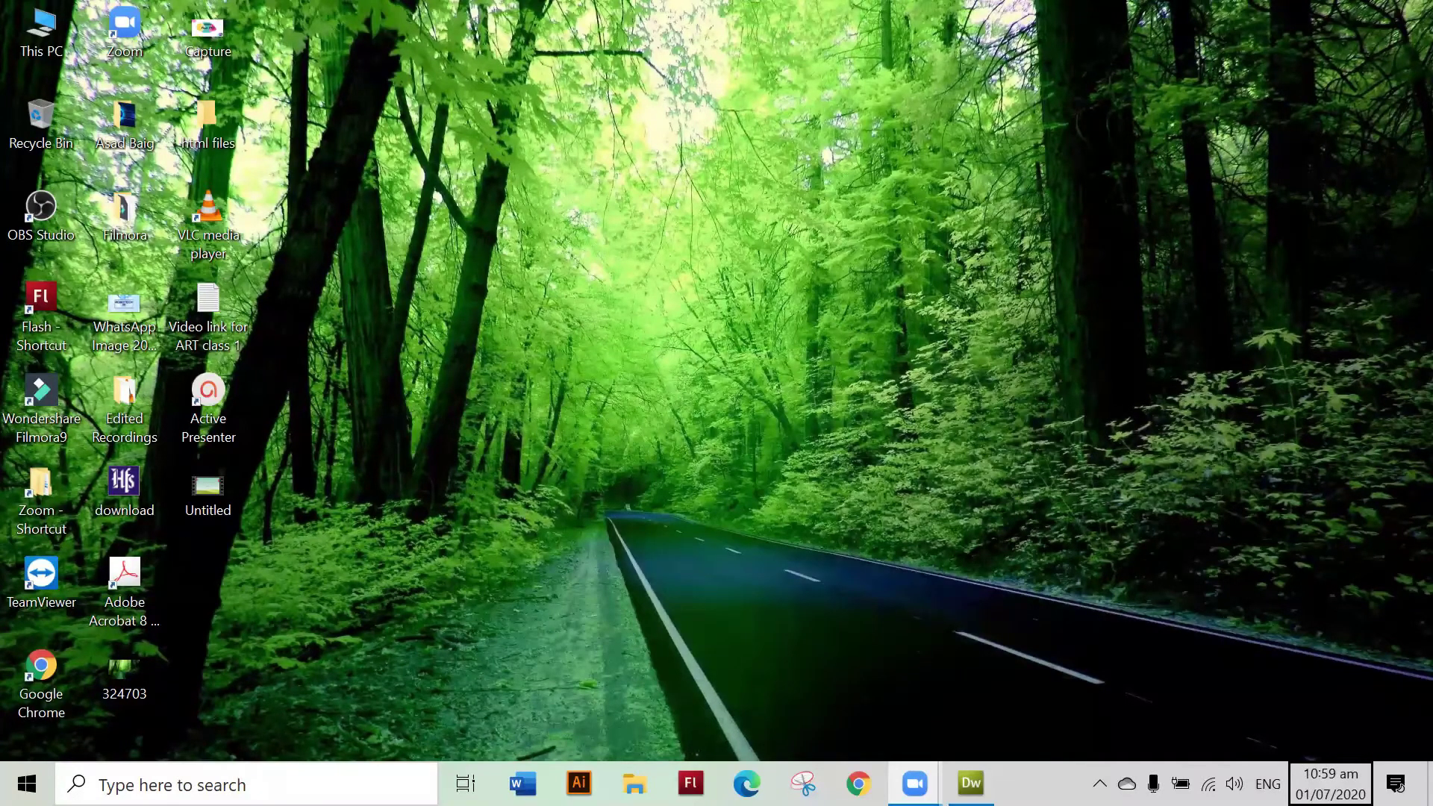
key("alt+Tab")
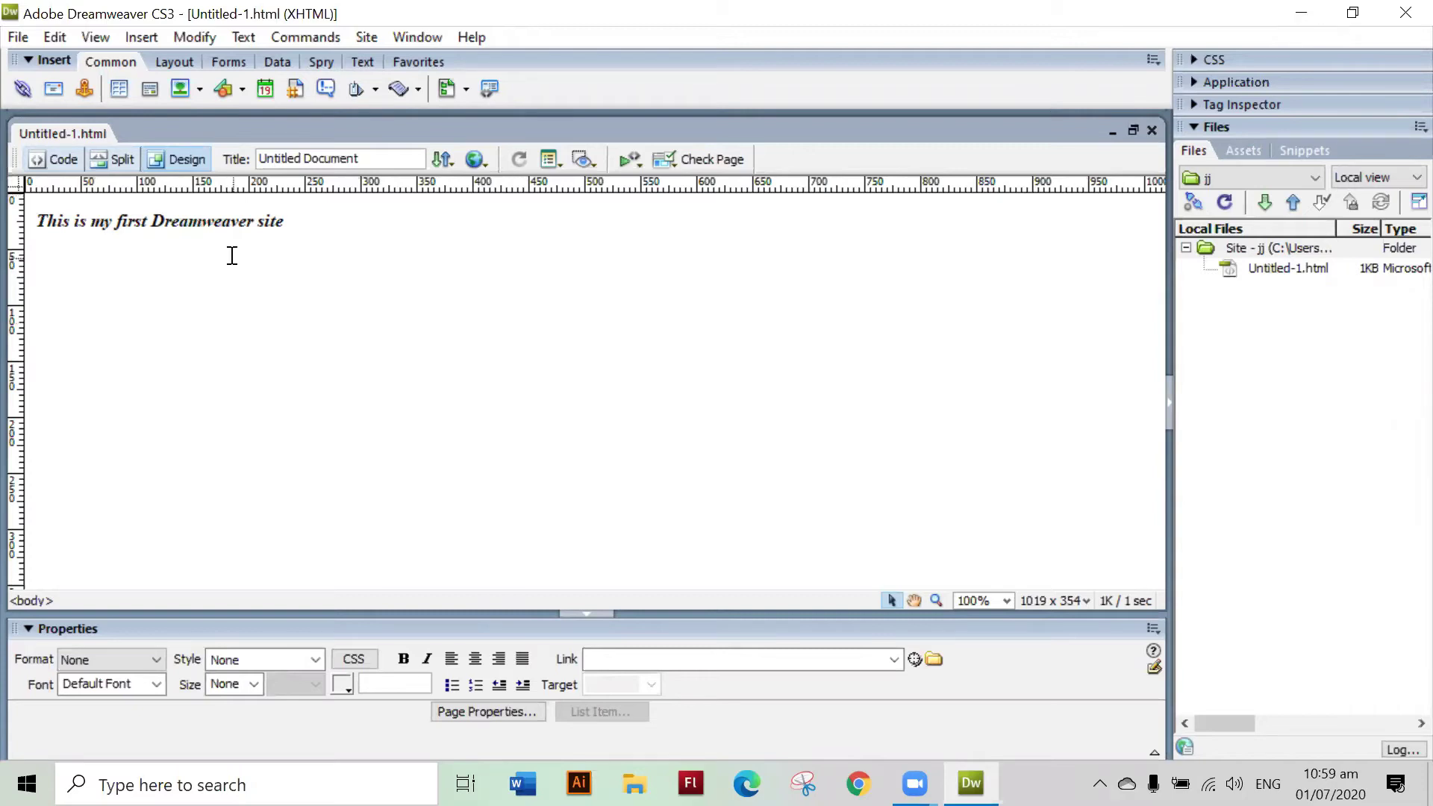
- Place the cursor in the sentence and look through the available paragraph formats and font choices
left_click(227, 229)
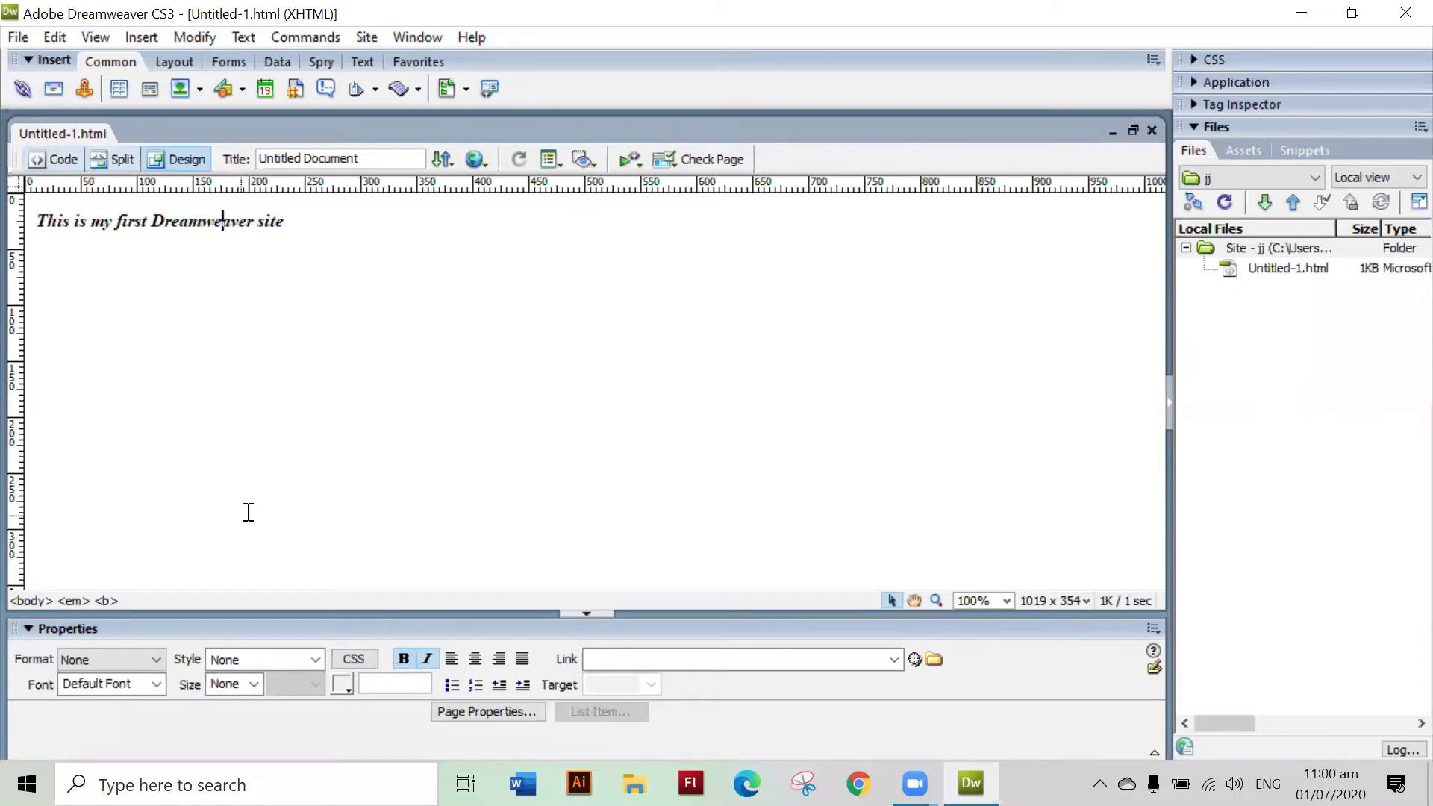
left_click(156, 218)
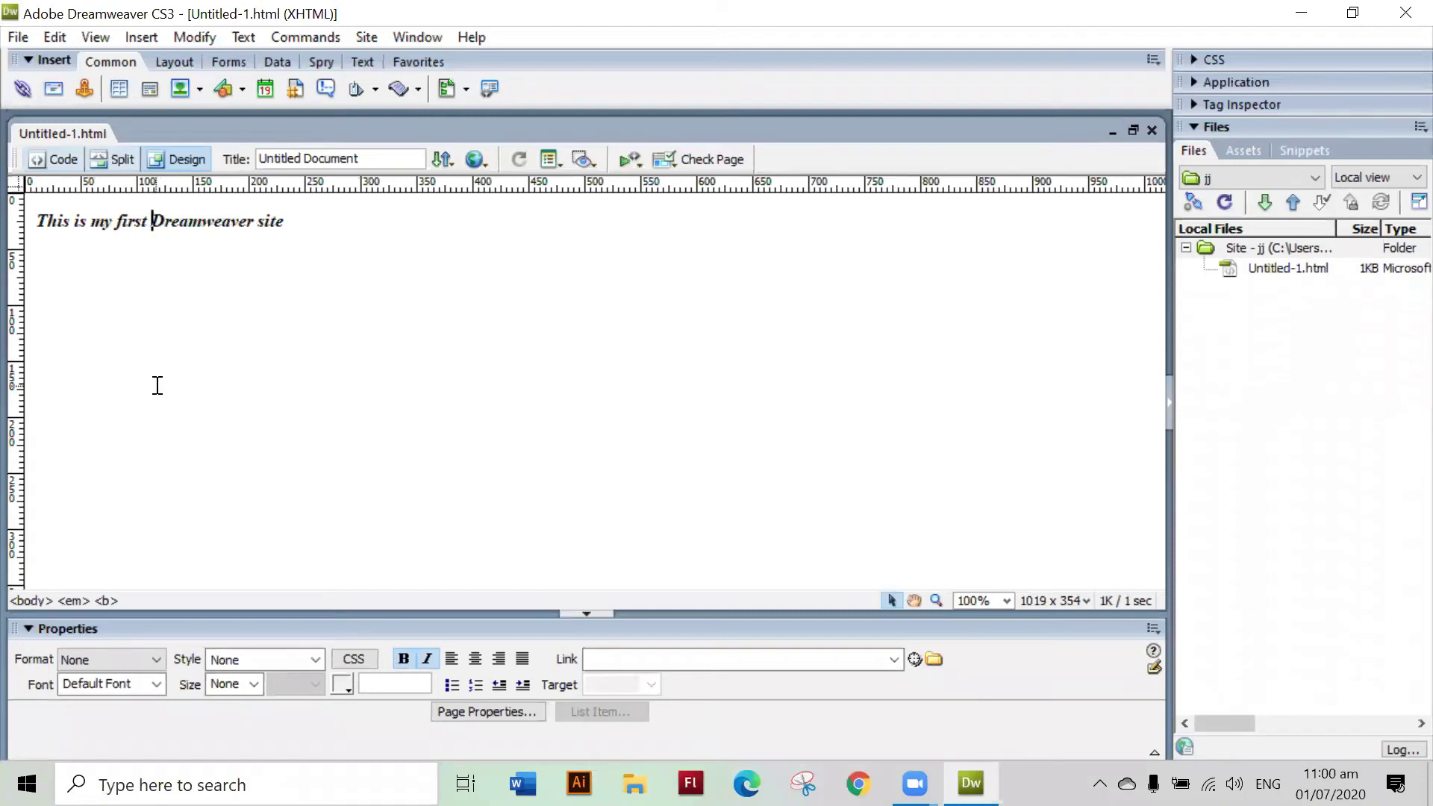
left_click(153, 671)
left_click(153, 666)
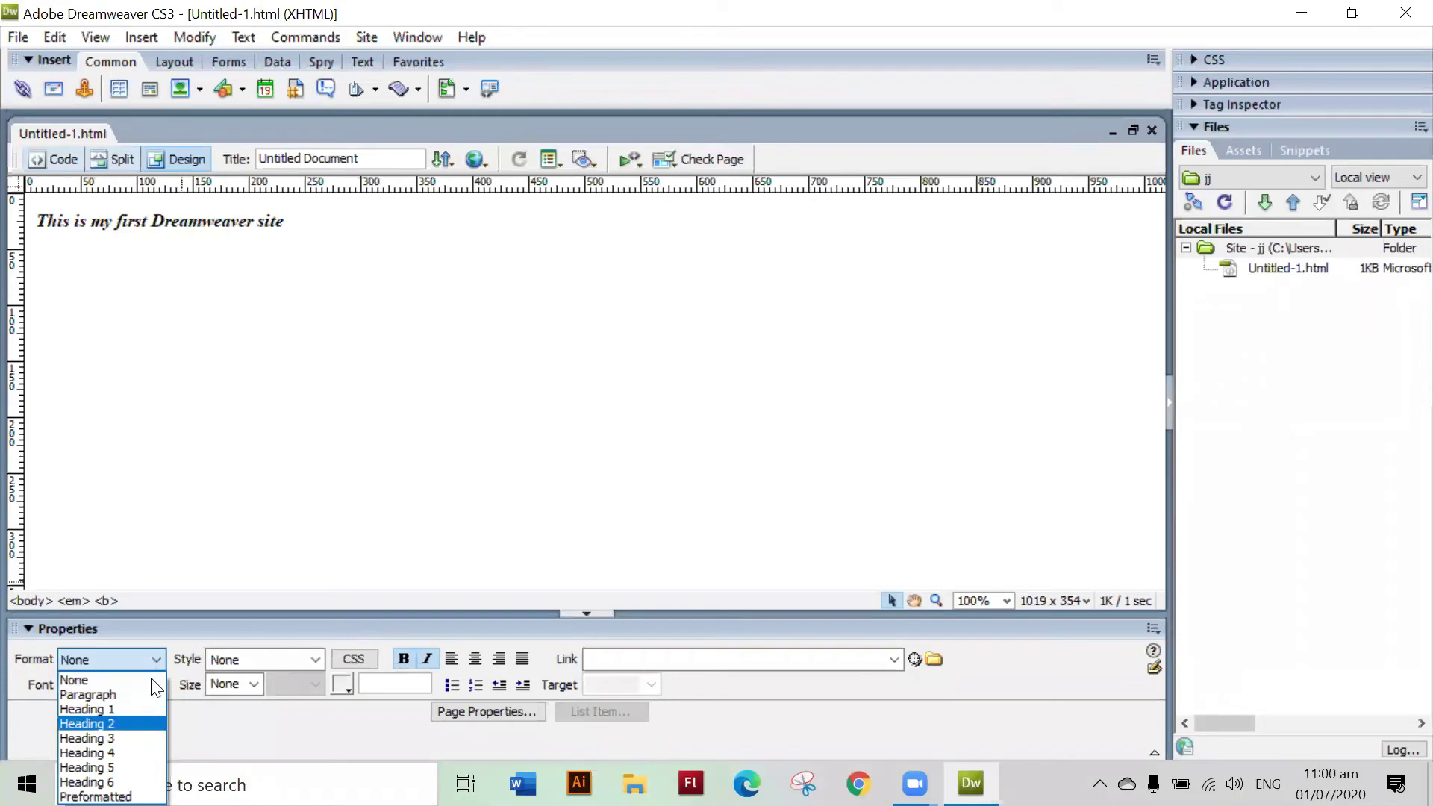
left_click(159, 656)
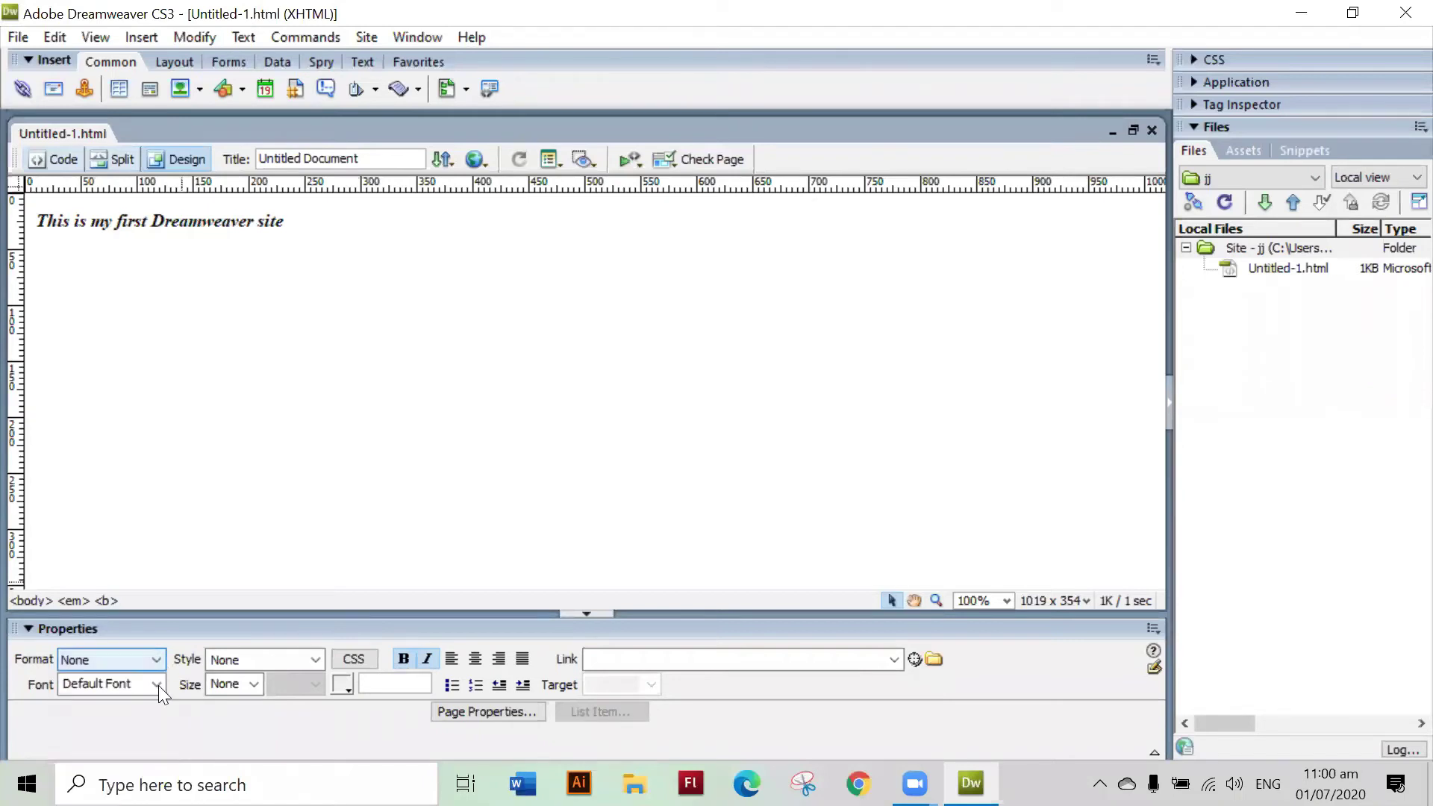
left_click(158, 685)
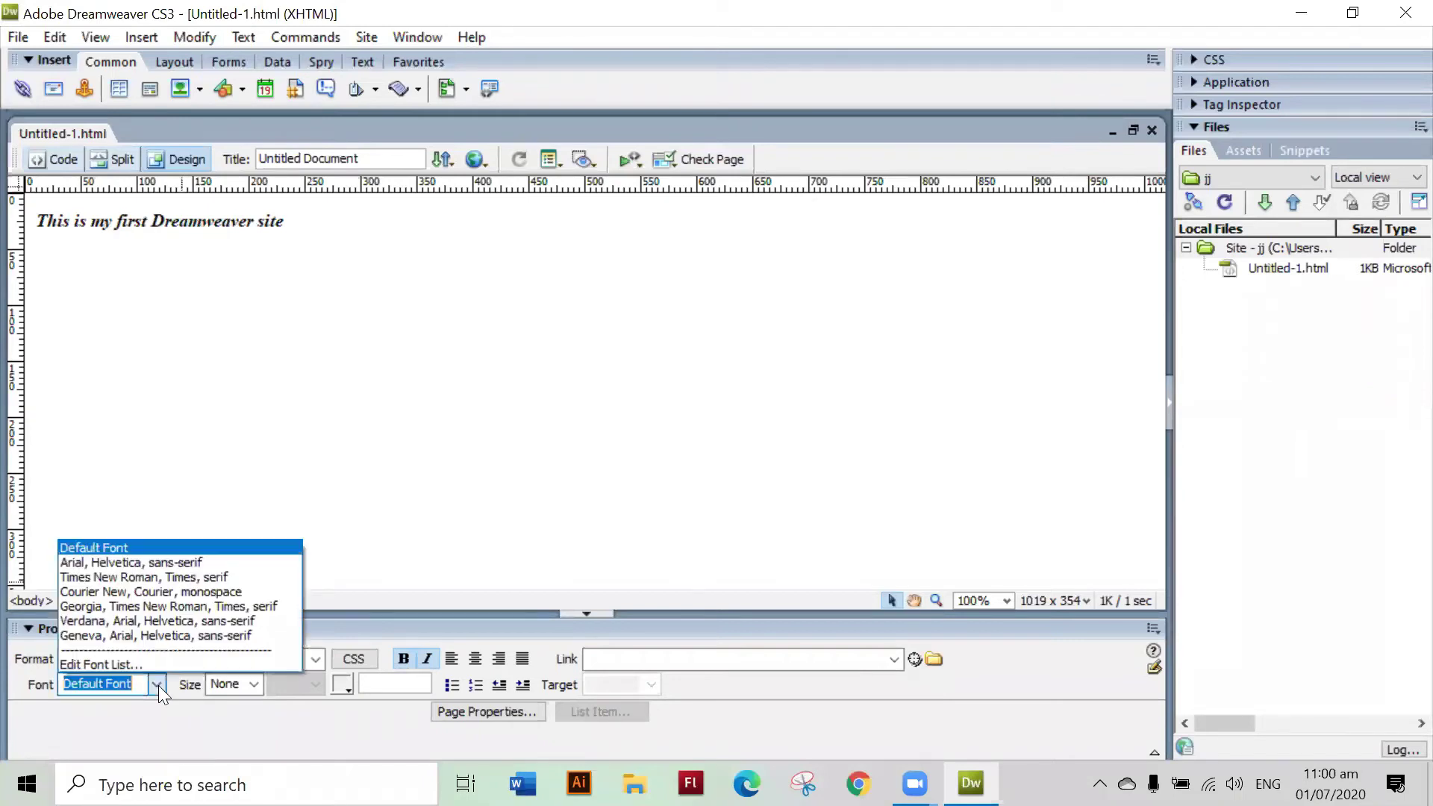
left_click(158, 685)
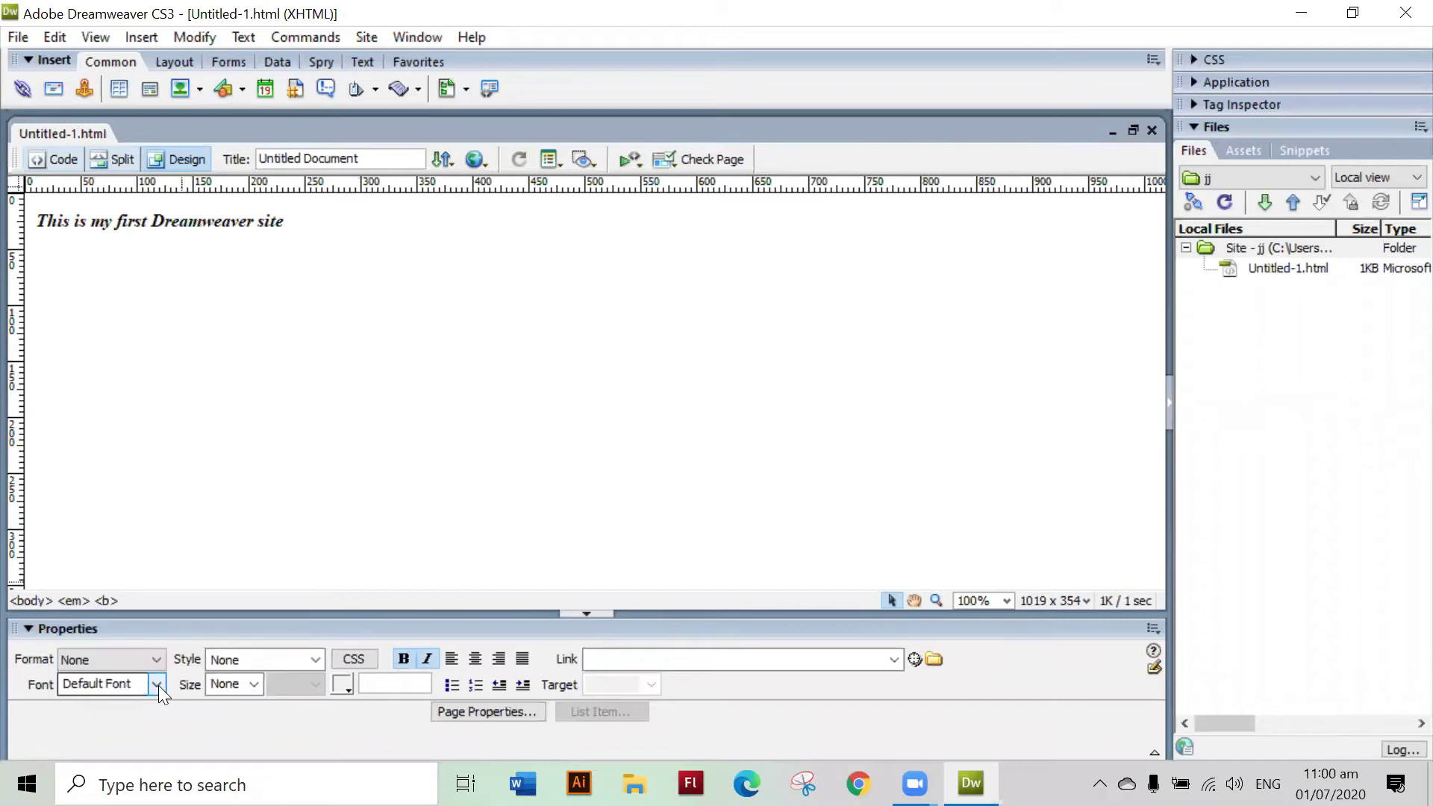
- Look through the style, text size and text colour choices, and bring up the CSS styles for the sentence
left_click(314, 658)
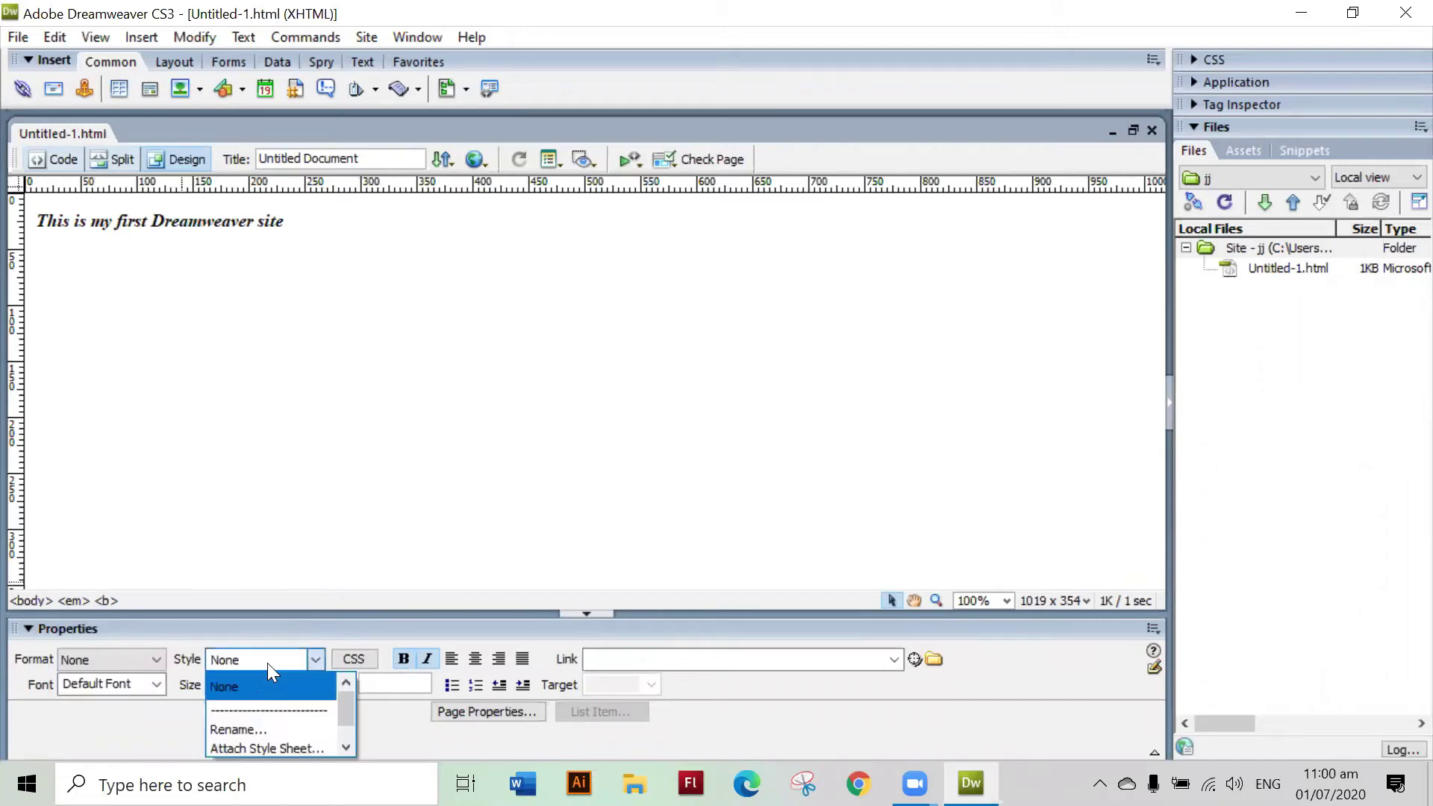
left_click(262, 686)
left_click(263, 686)
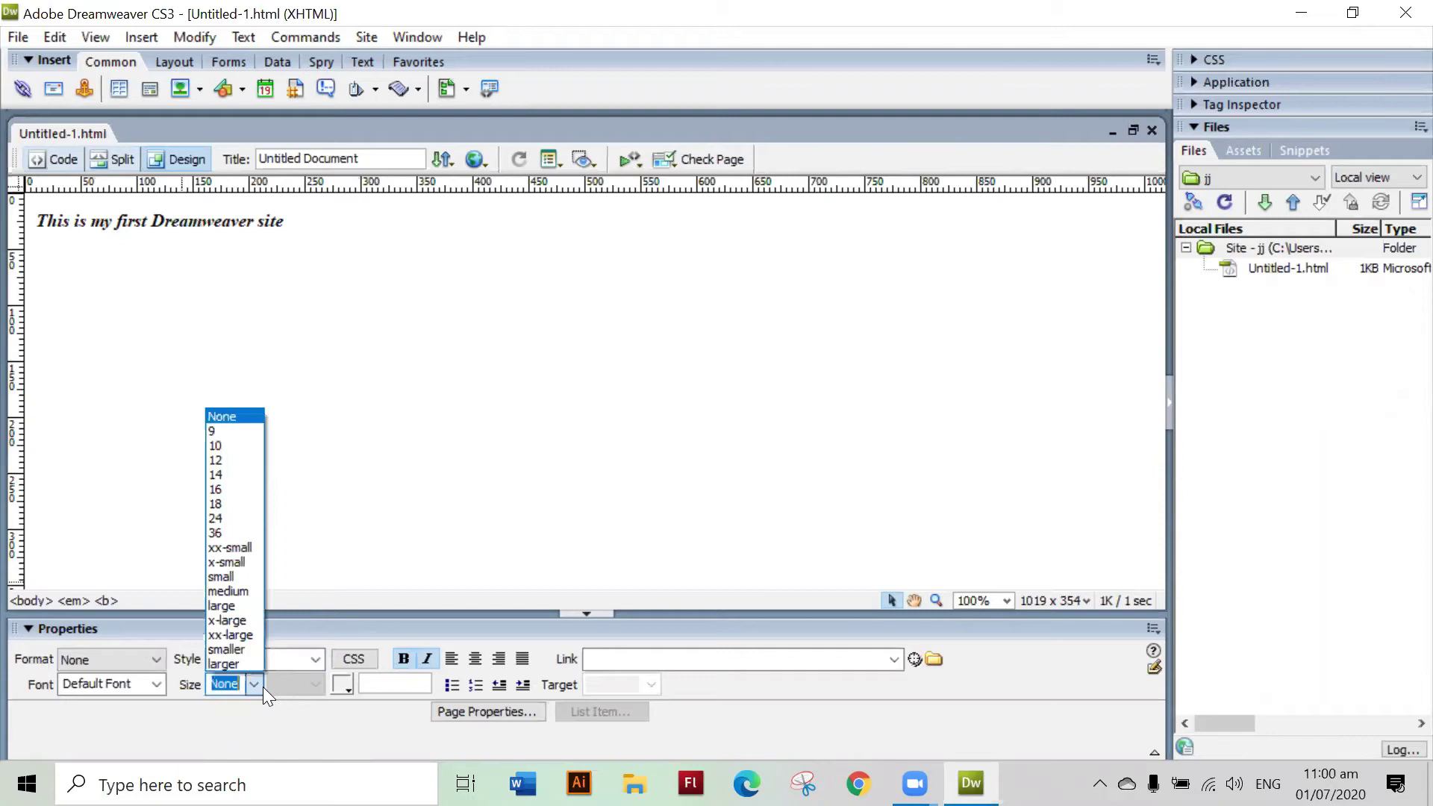
left_click(285, 679)
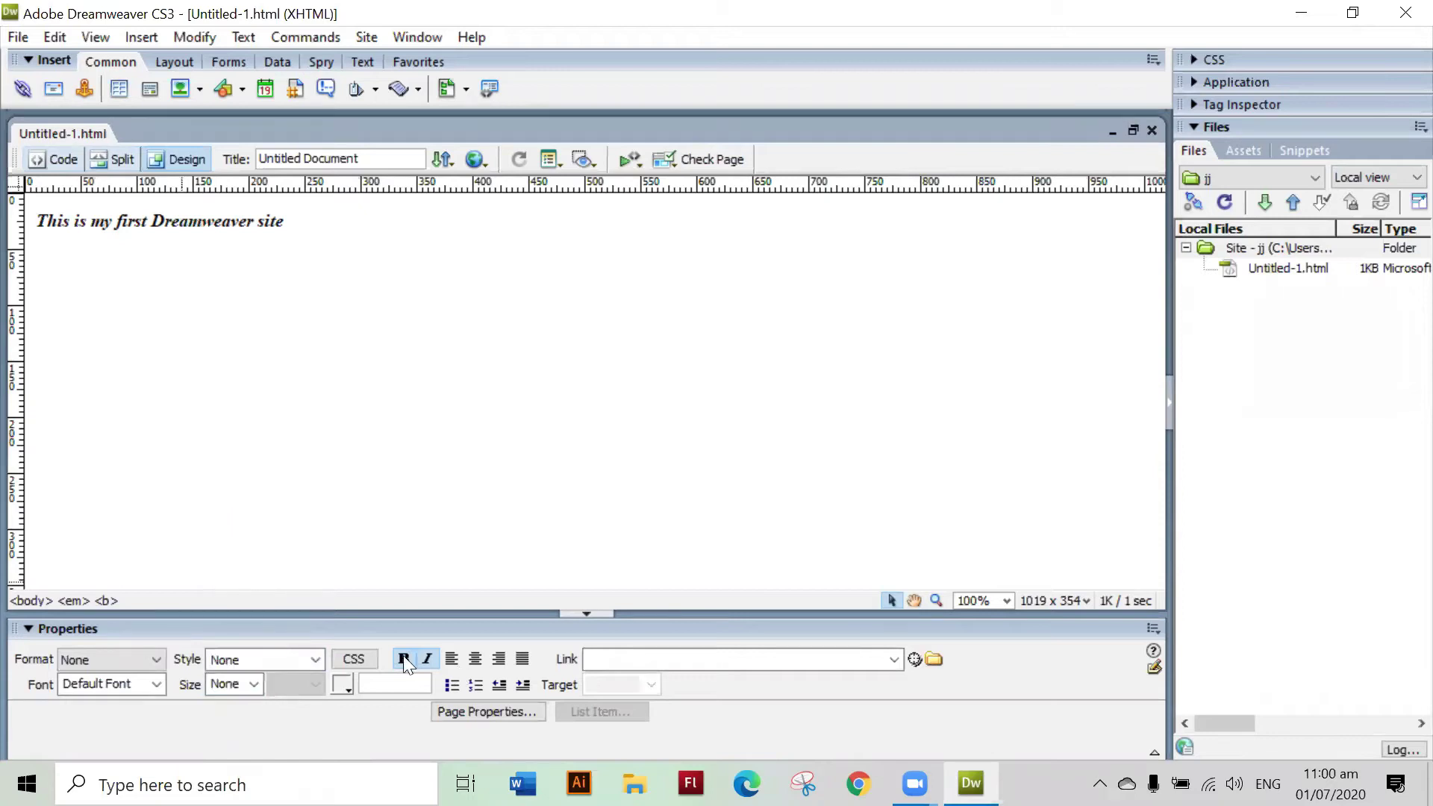
left_click(341, 692)
left_click(353, 658)
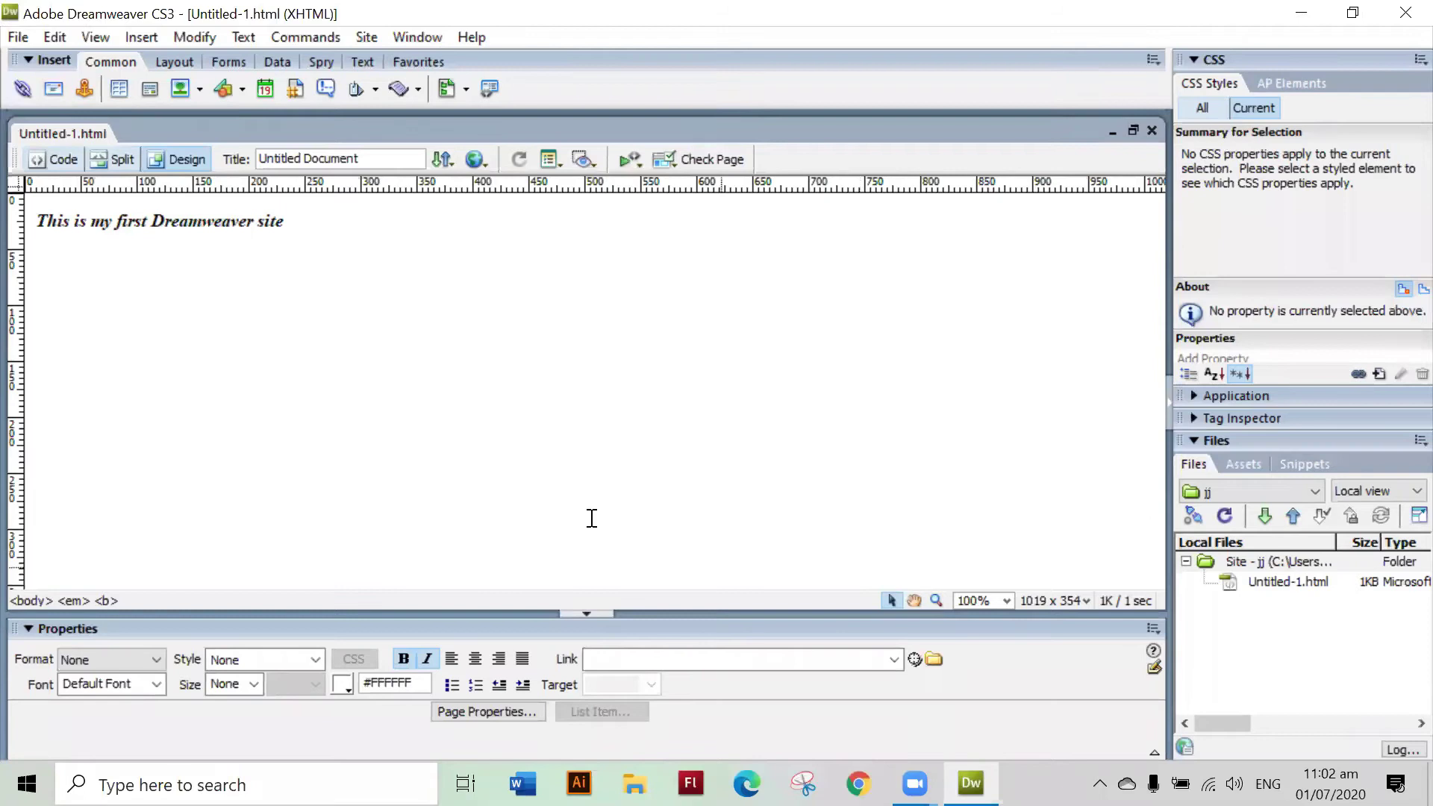
- Start a new paragraph below the sentence, leaving blank space between them
left_click(437, 475)
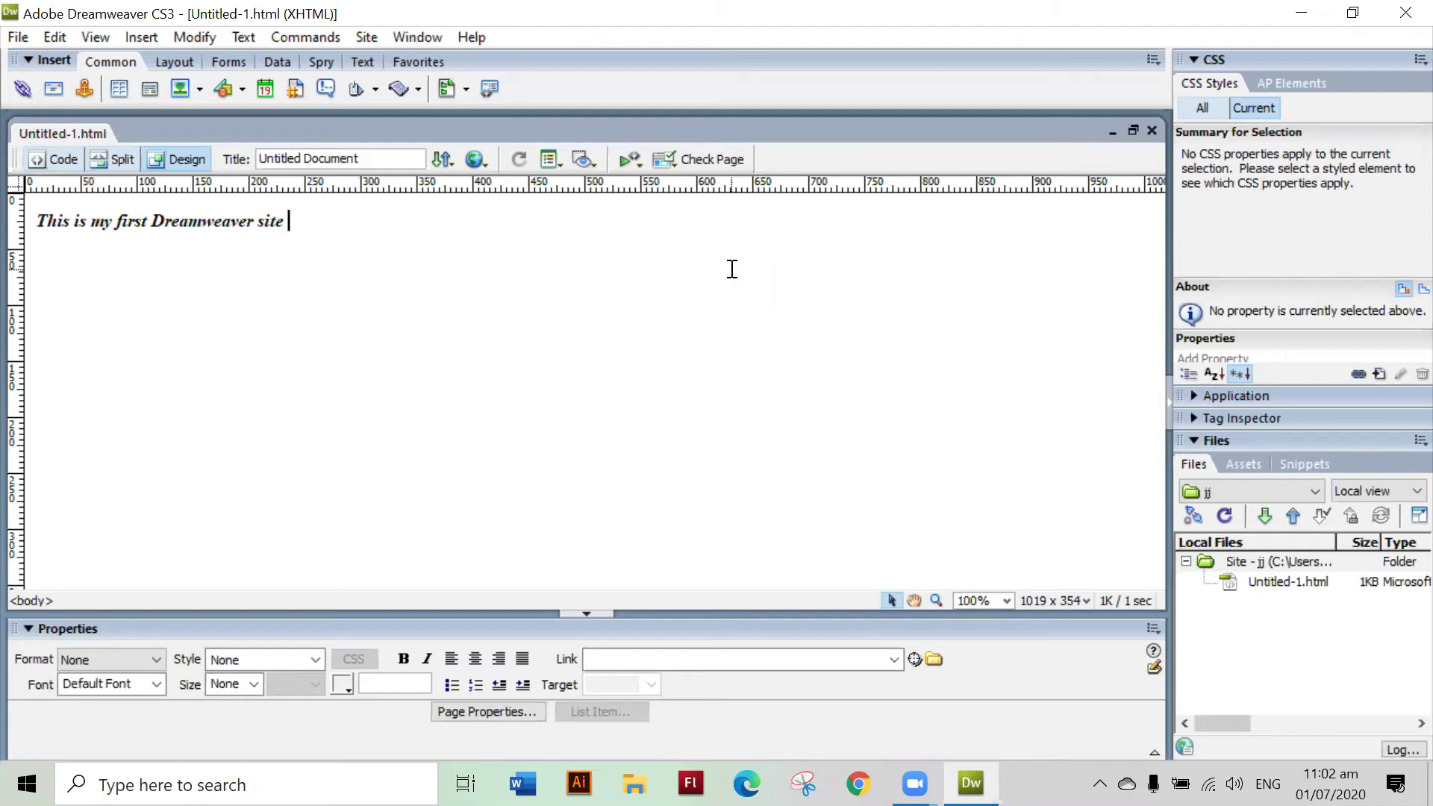
left_click(248, 219)
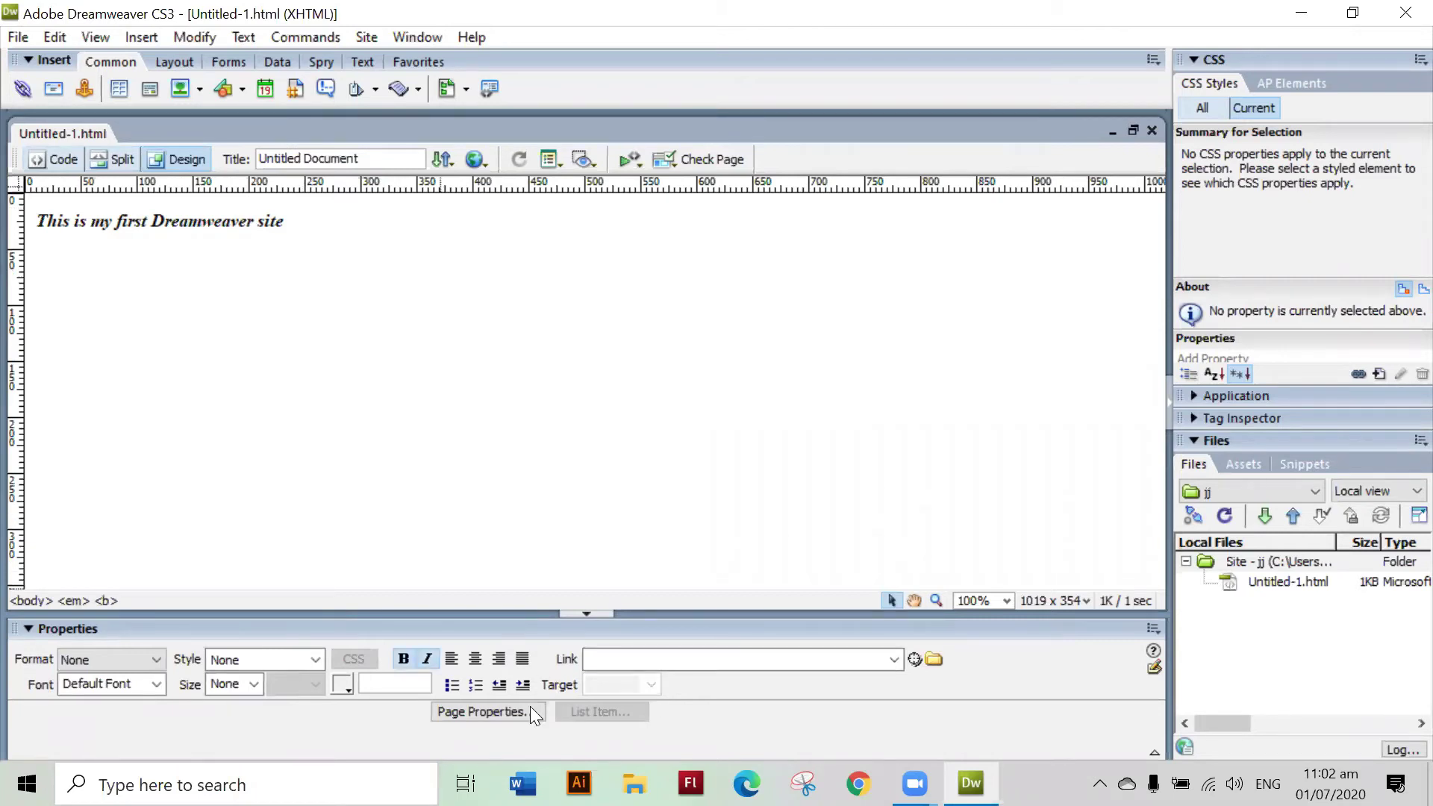
left_click(339, 228)
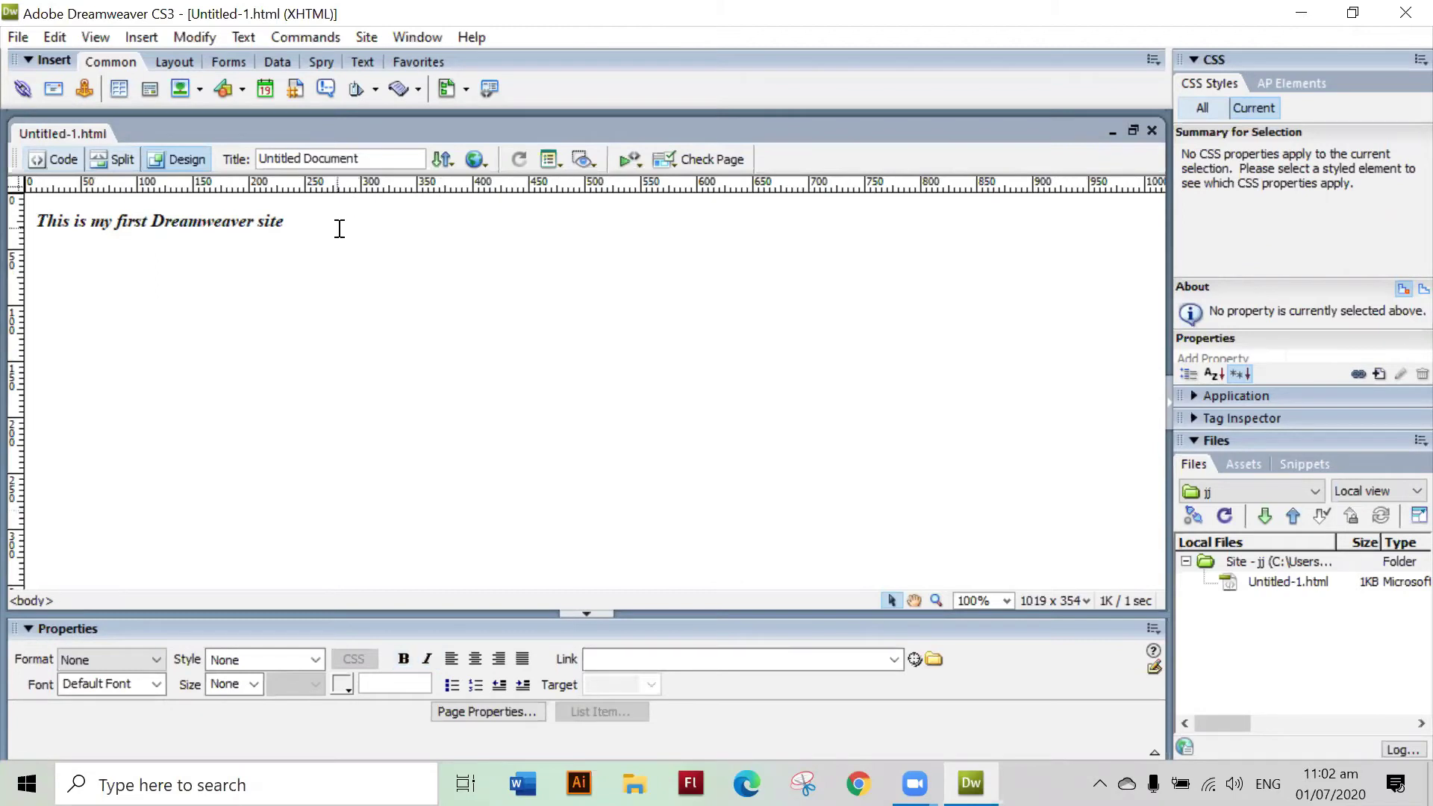
key("Return")
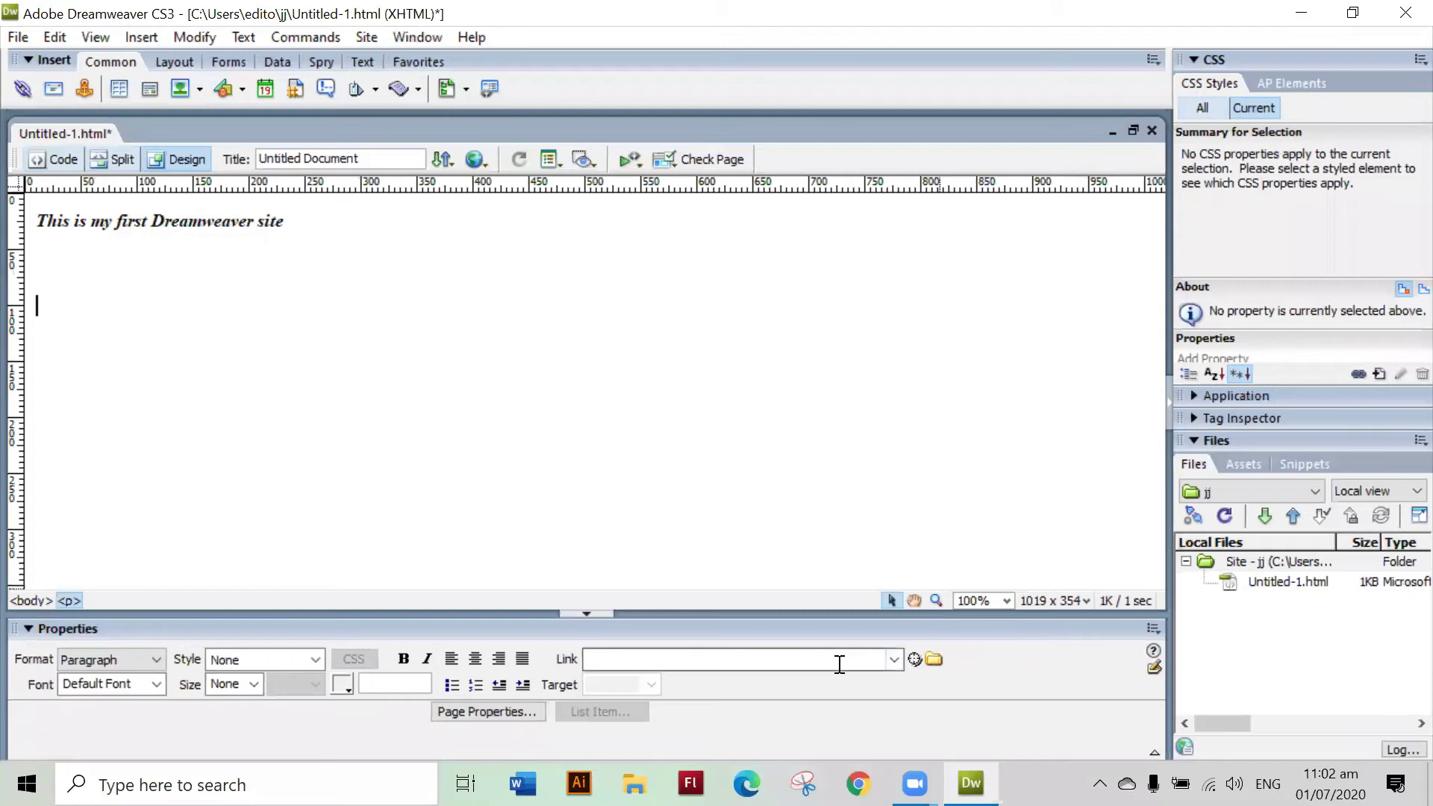
- Examine the link choices for the new paragraph and the Appearance settings in Page Properties, leaving them unset
left_click(894, 659)
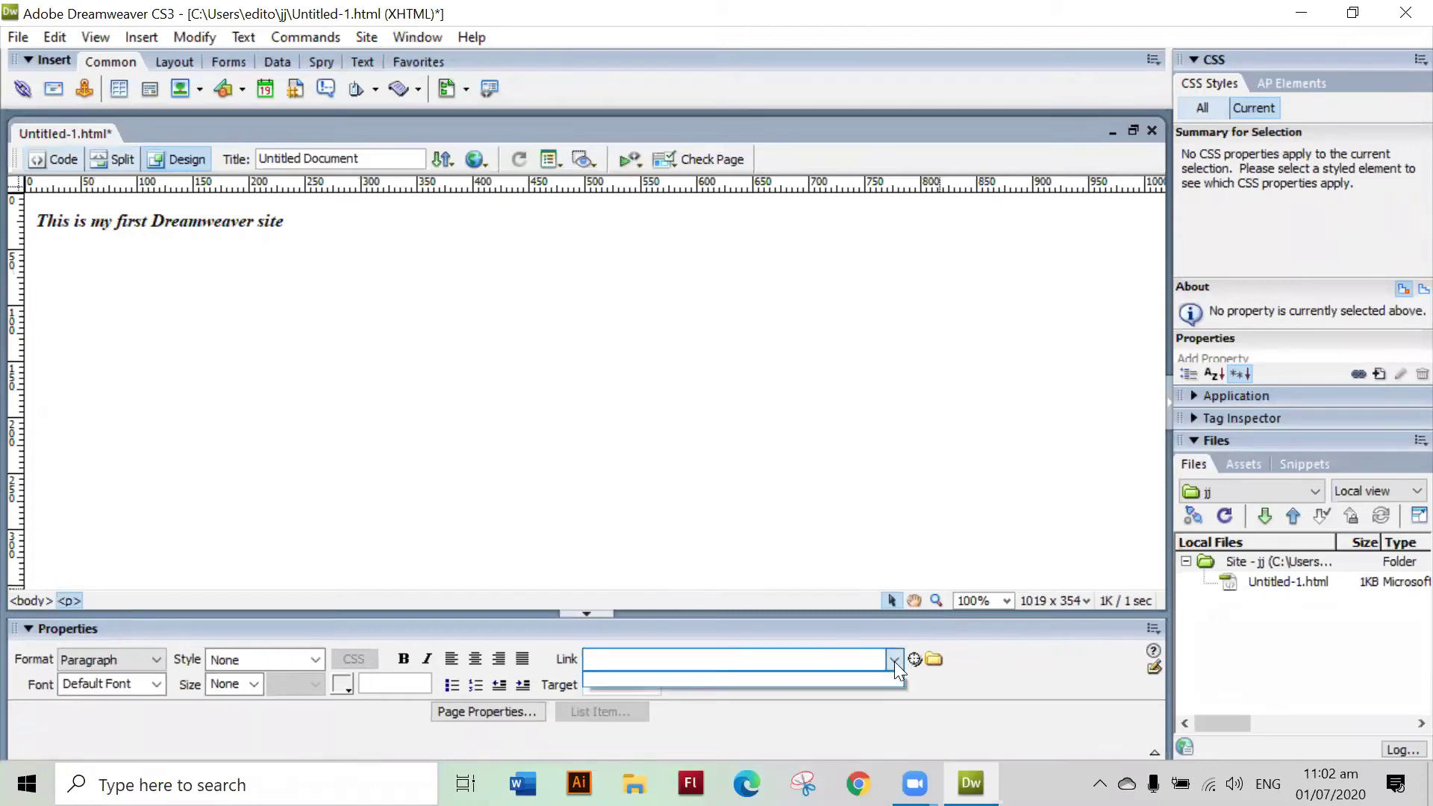
left_click(993, 342)
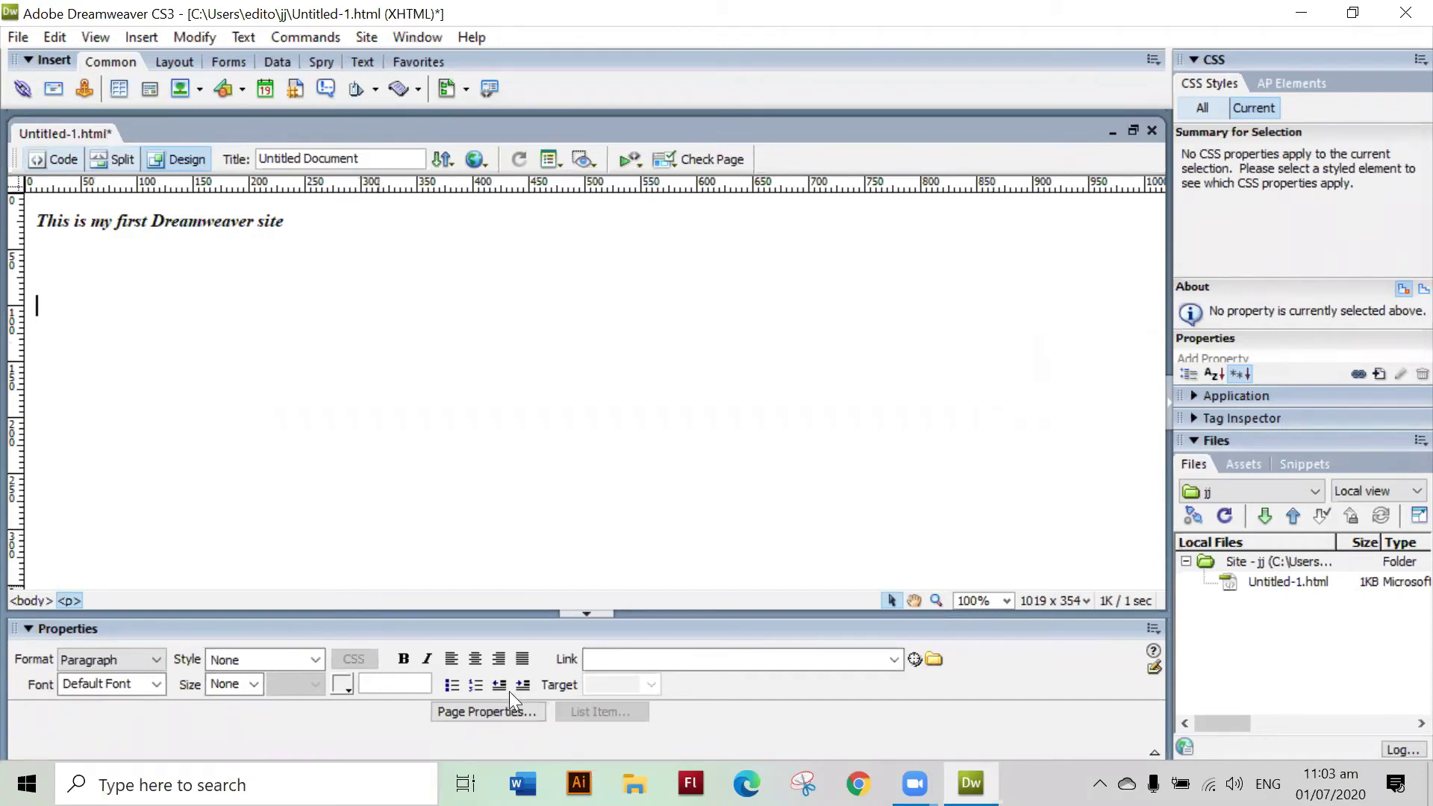
left_click(495, 710)
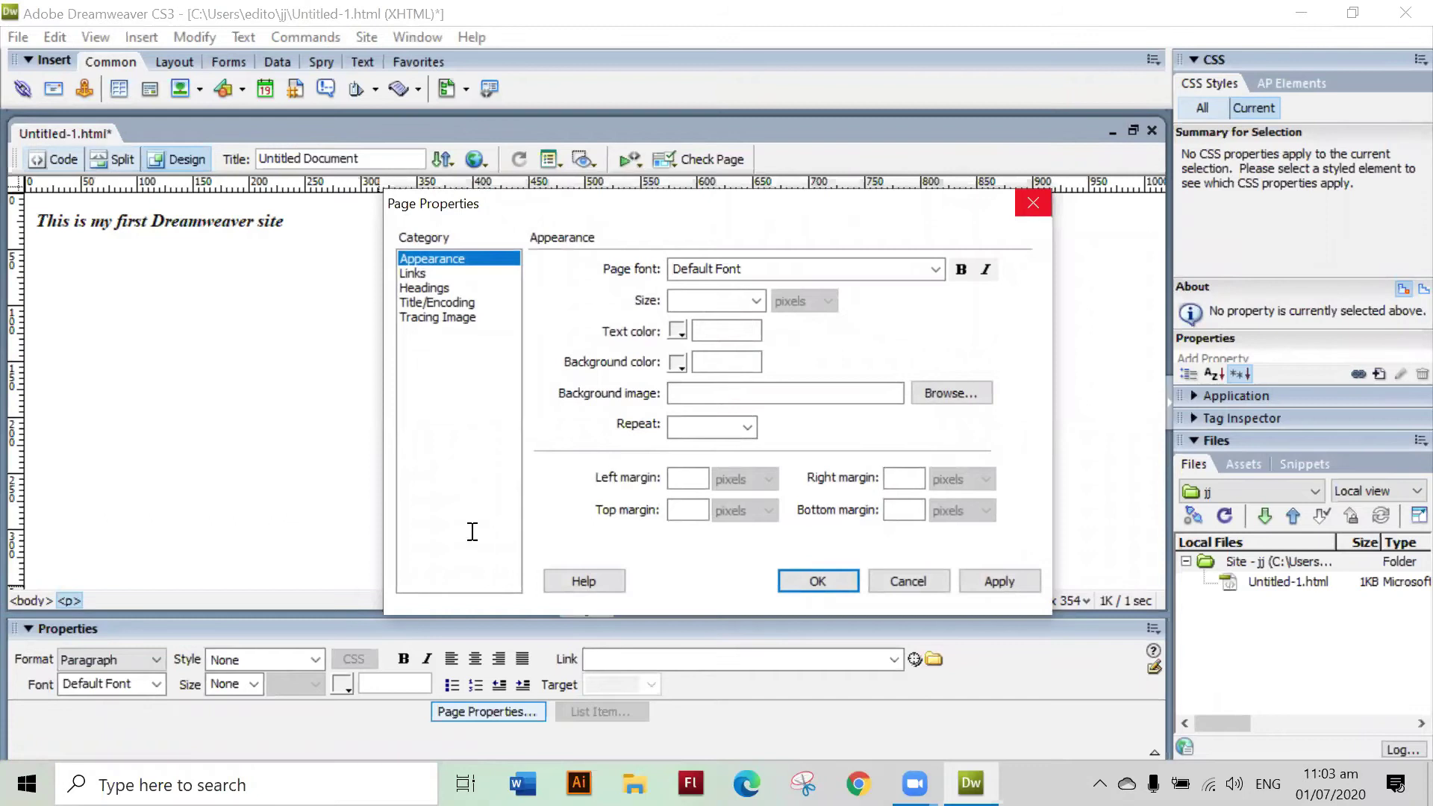
key("Escape")
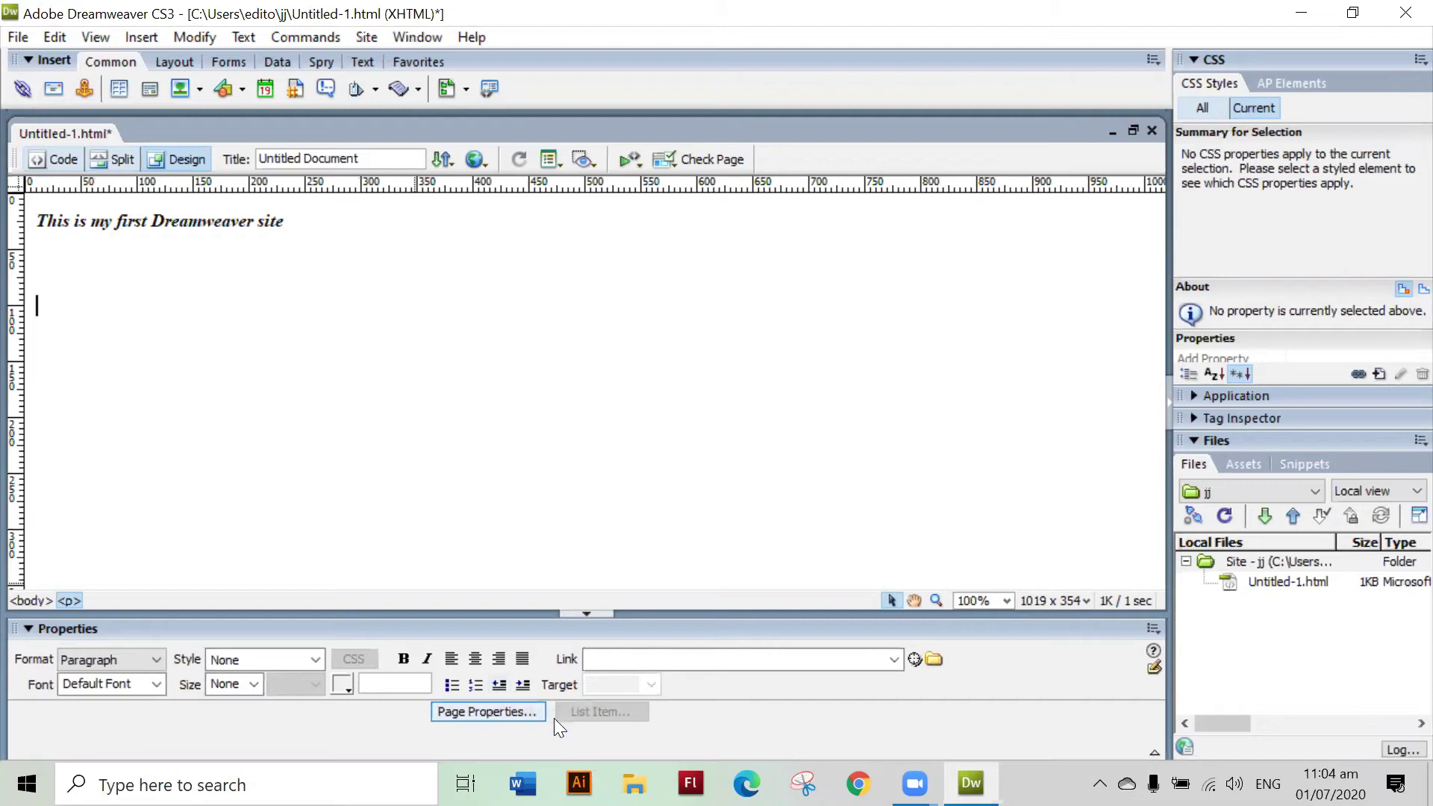
- Set the page's background color to green #009966 in Page Properties
left_click(493, 705)
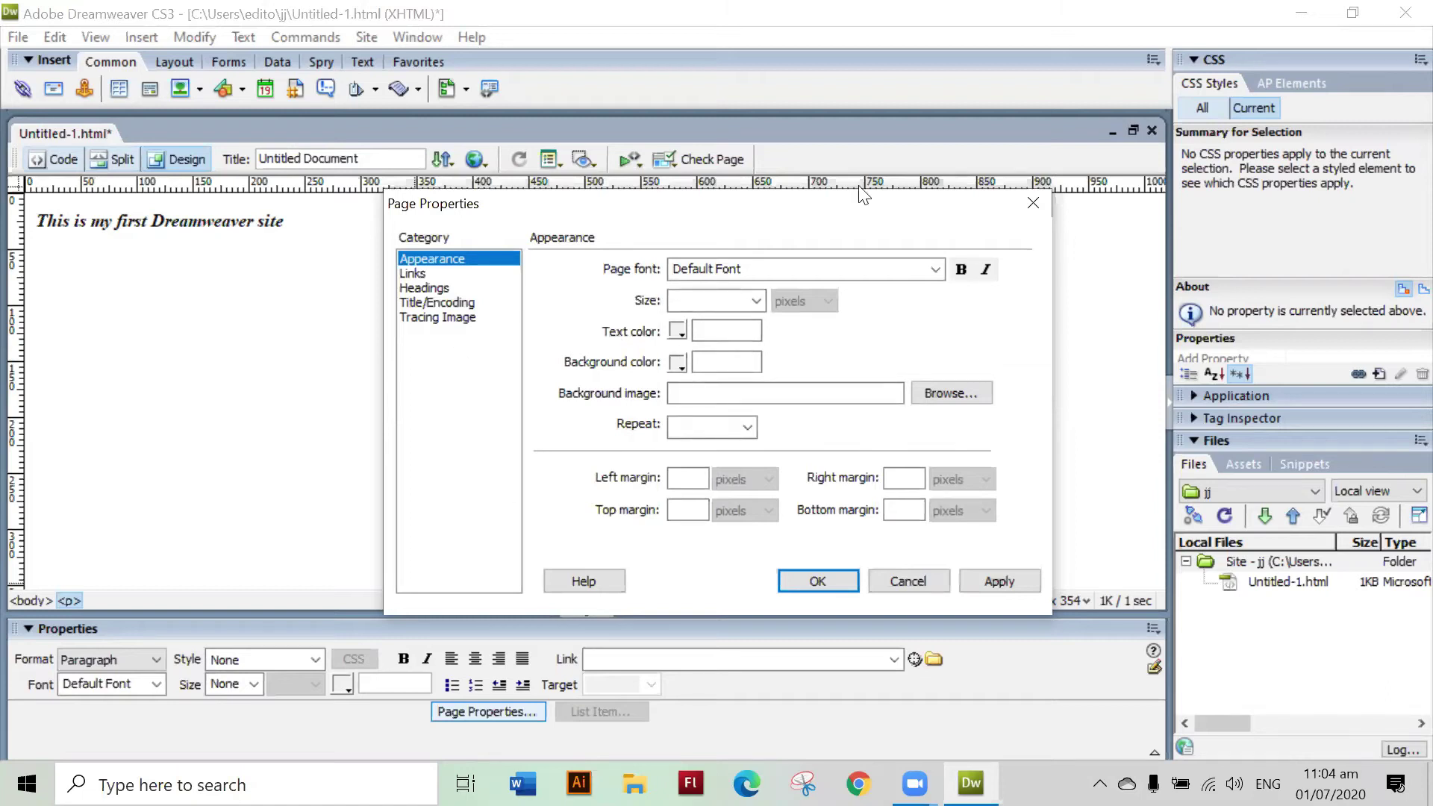
left_click(678, 364)
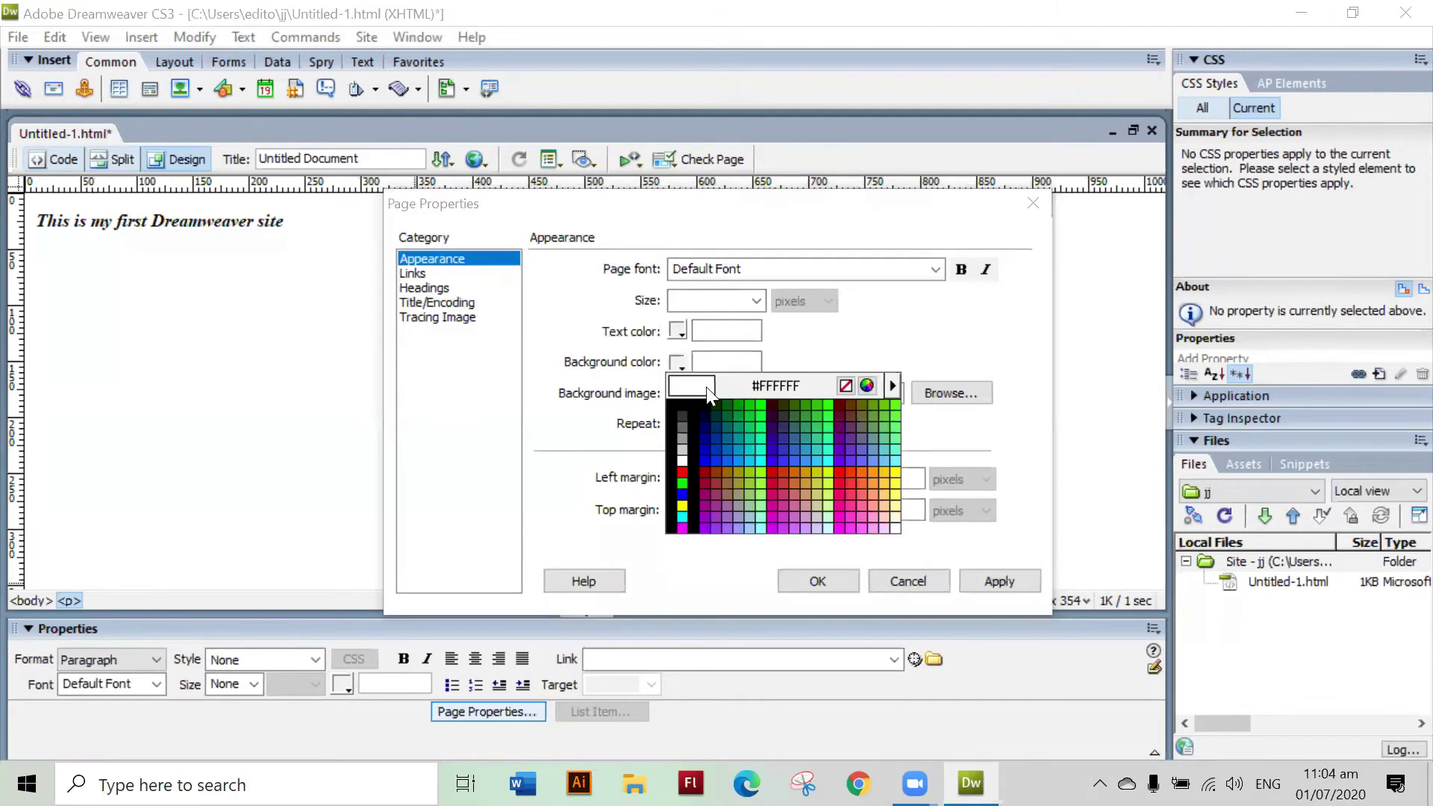
left_click(735, 421)
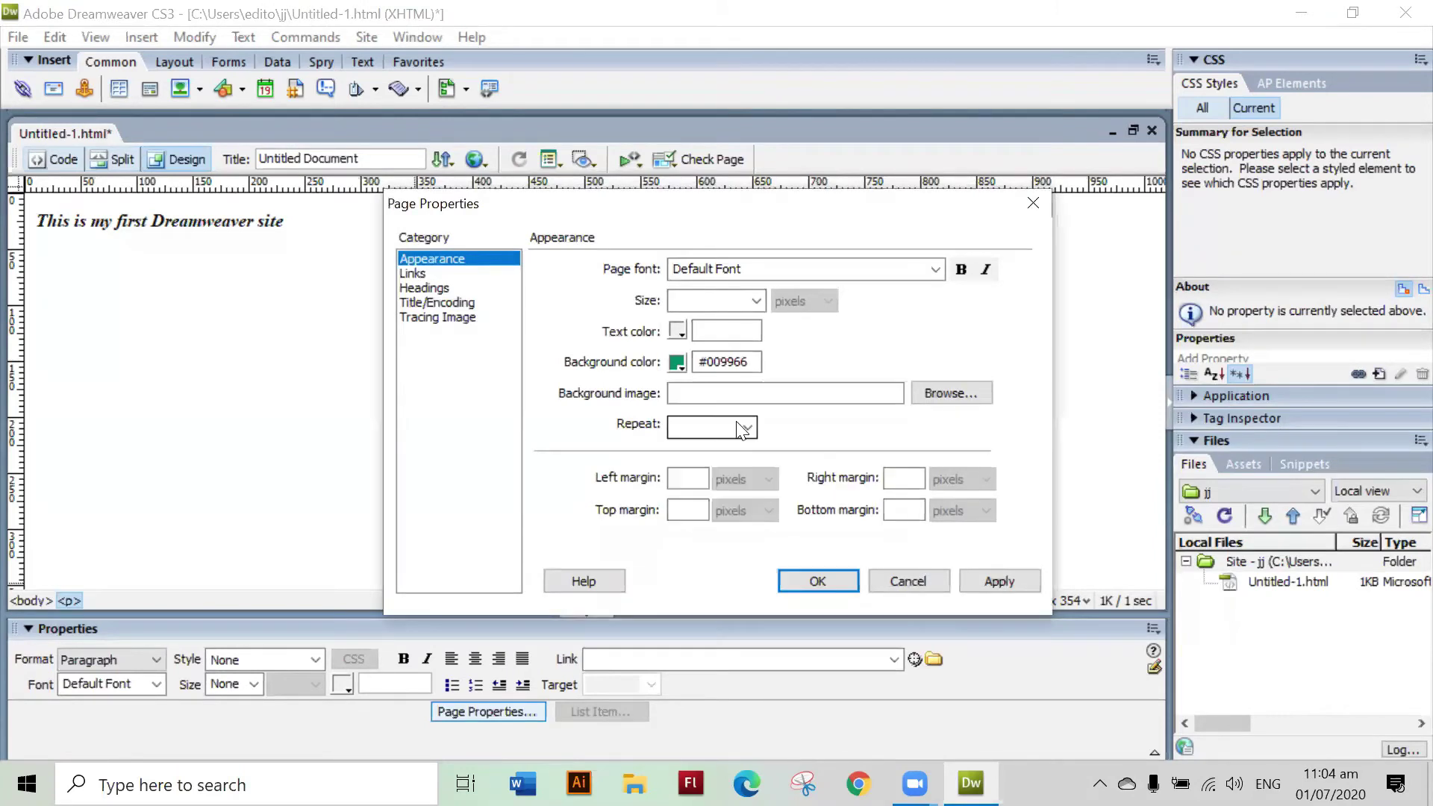
- Choose 324703.jpg from the Desktop as the page's background image, copying it into the jj site folder under the same name
left_click(937, 391)
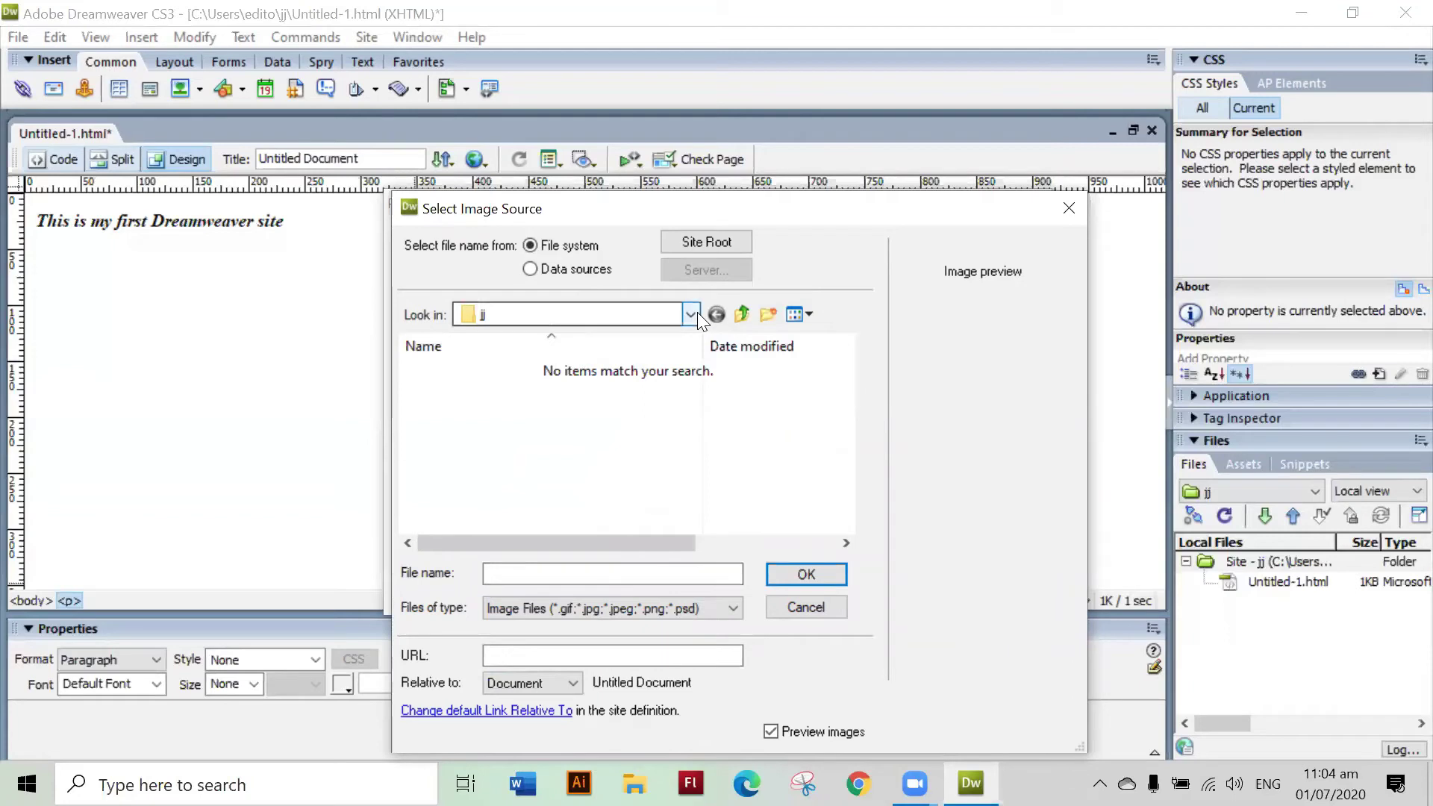
left_click(507, 567)
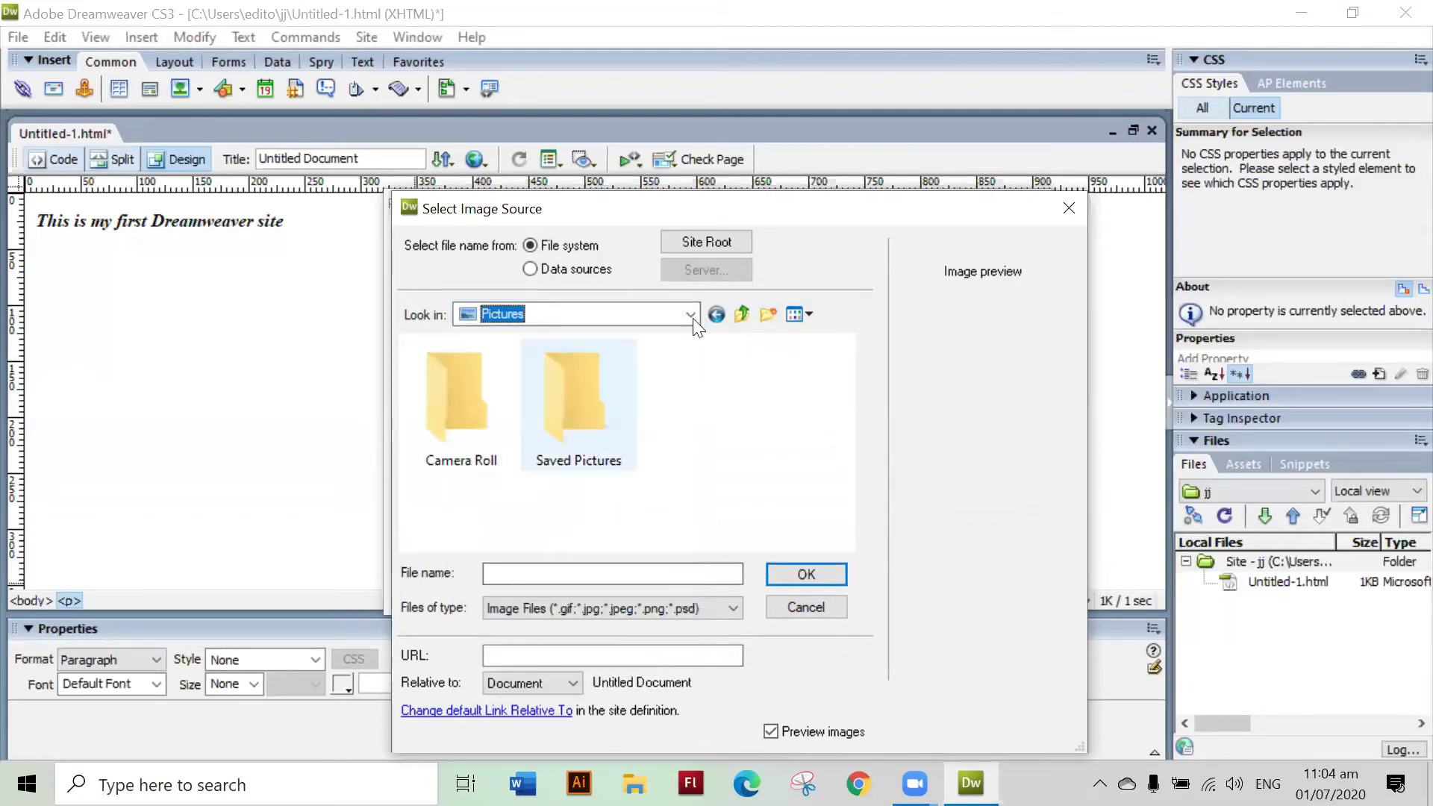
key("F4")
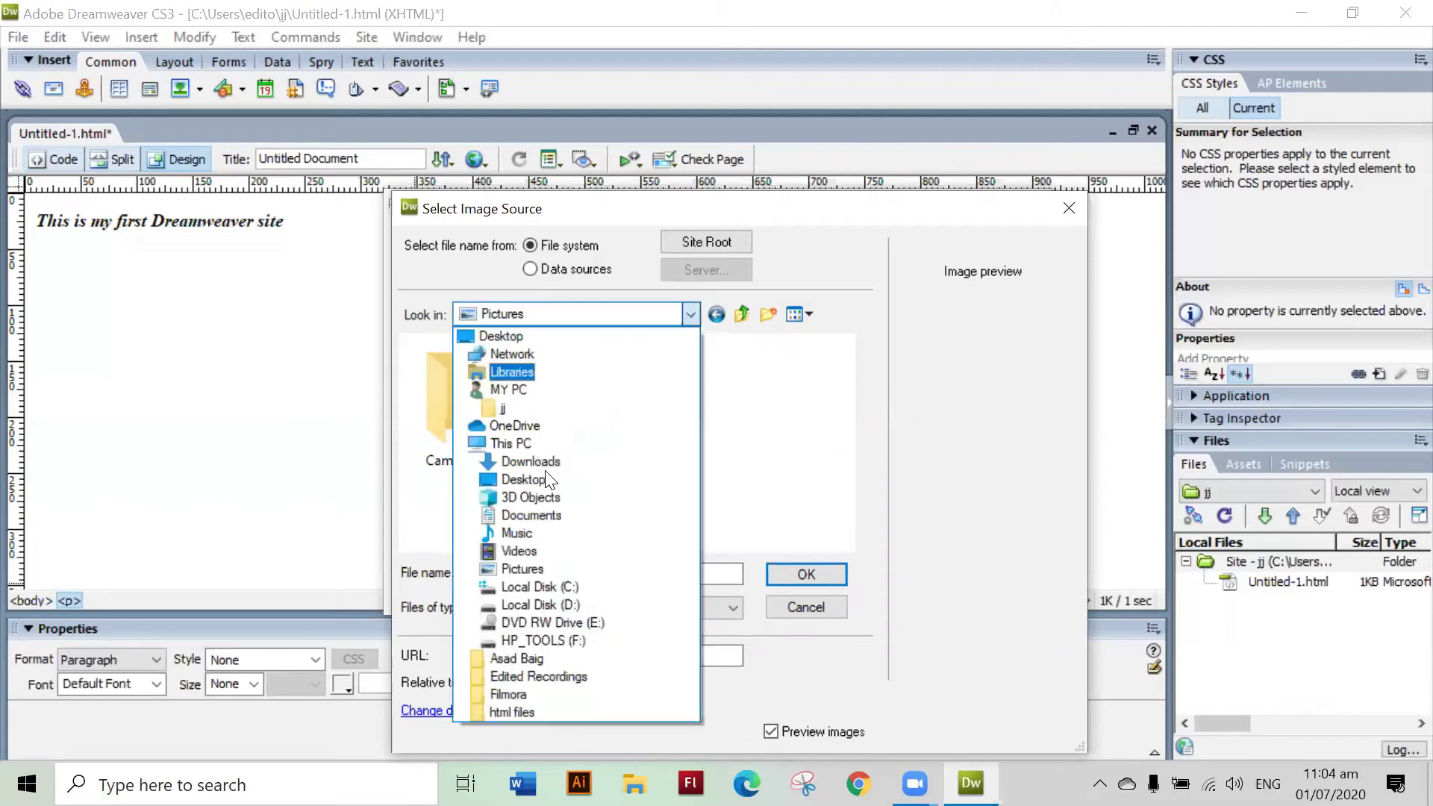
left_click(534, 479)
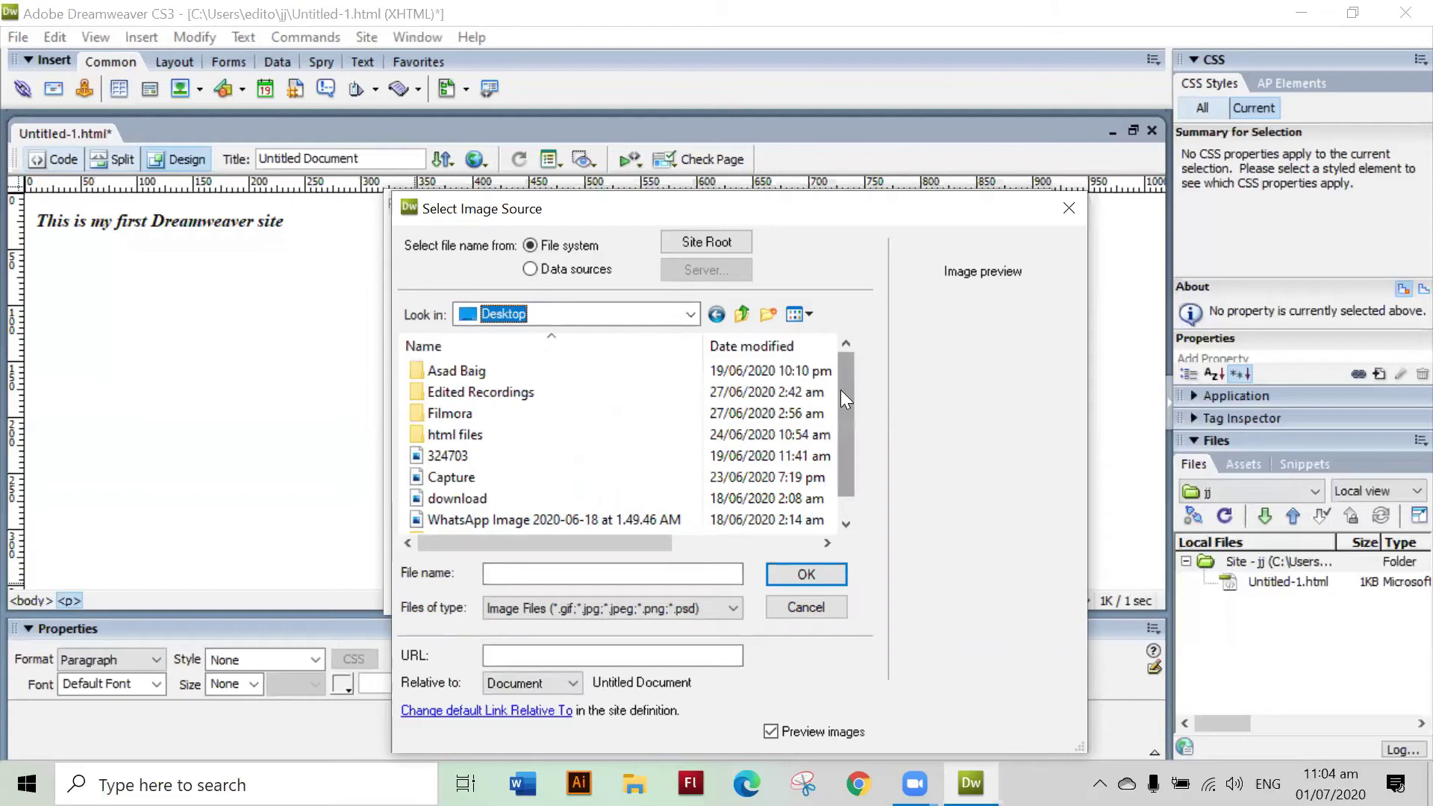
scroll(819, 350, "down", 1)
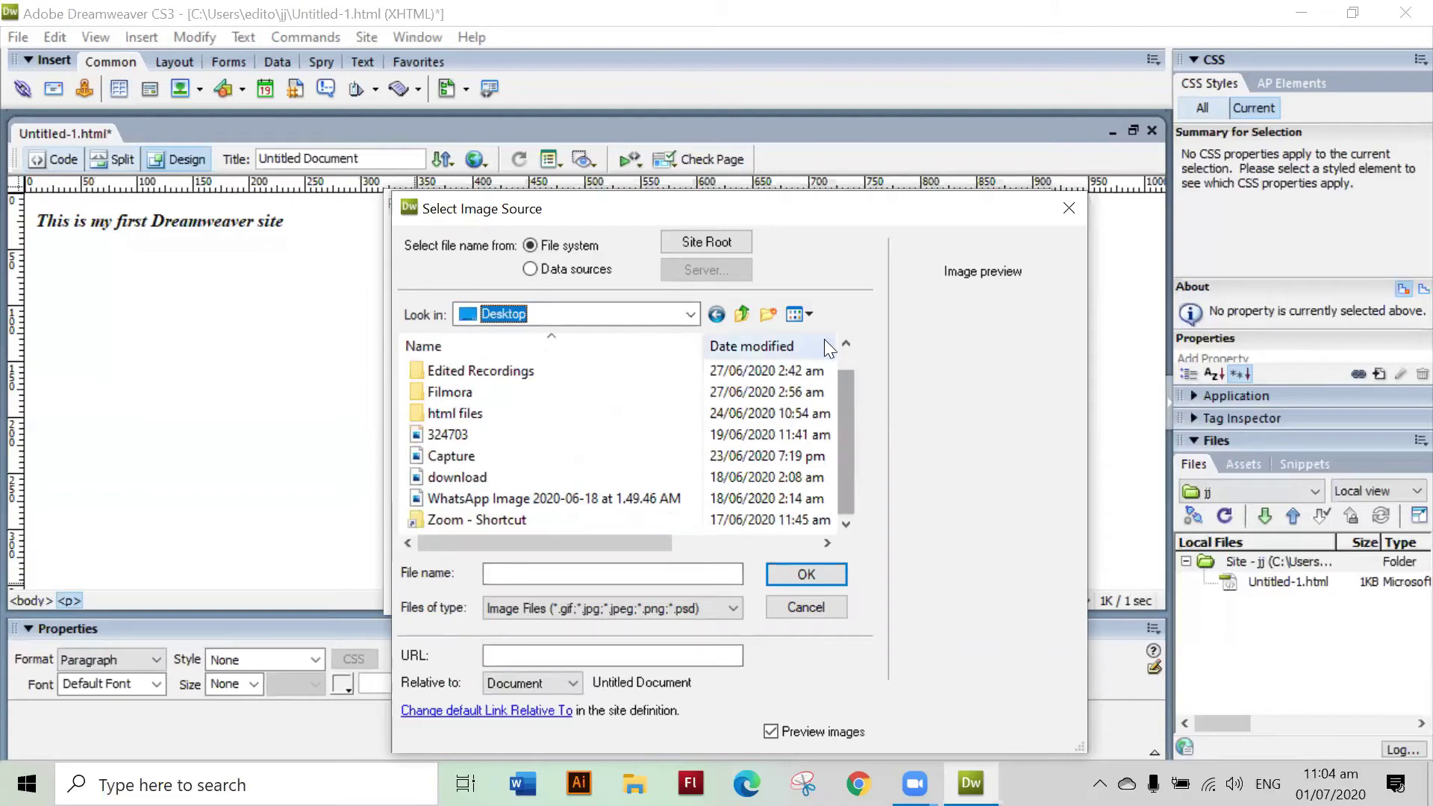
left_click(835, 397)
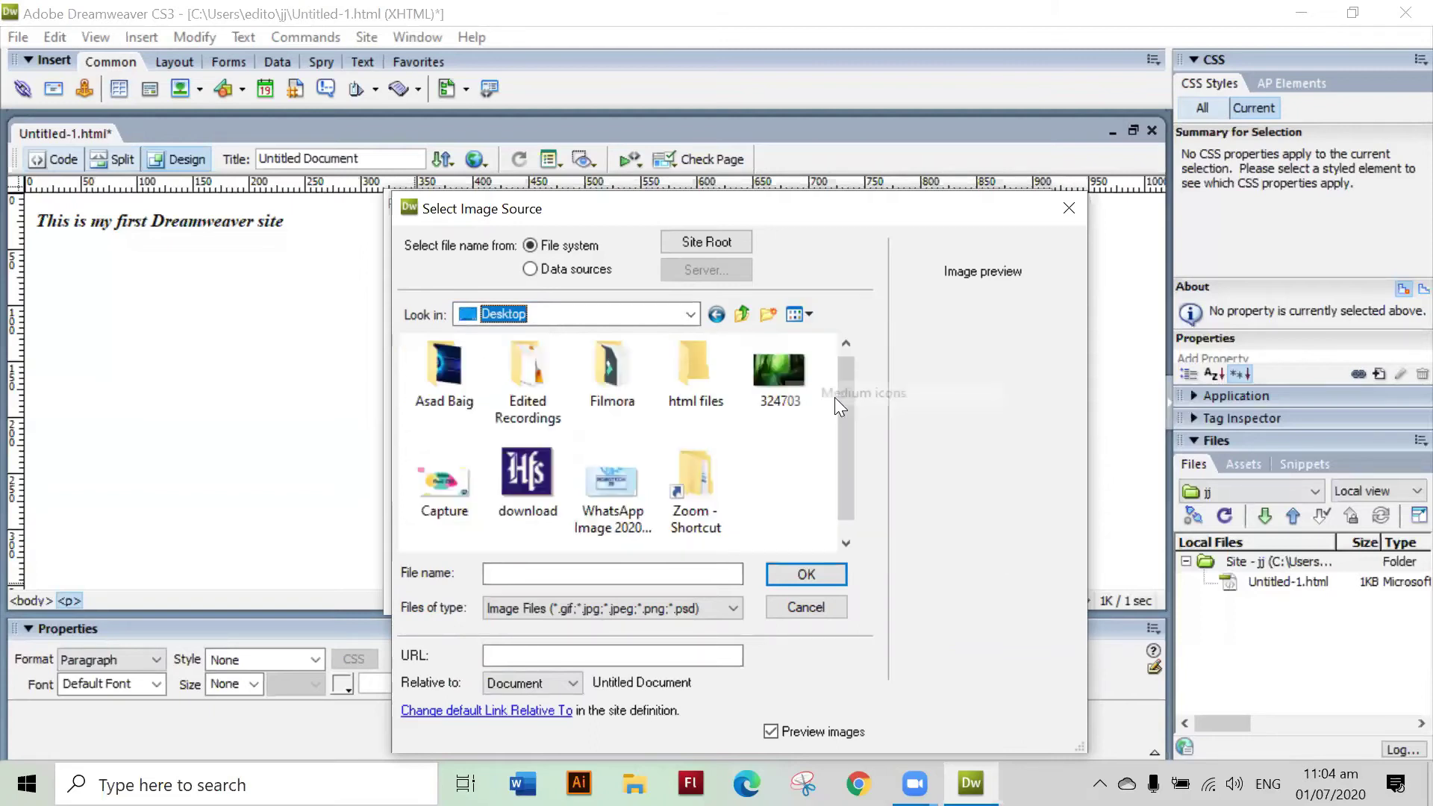
double_click(793, 389)
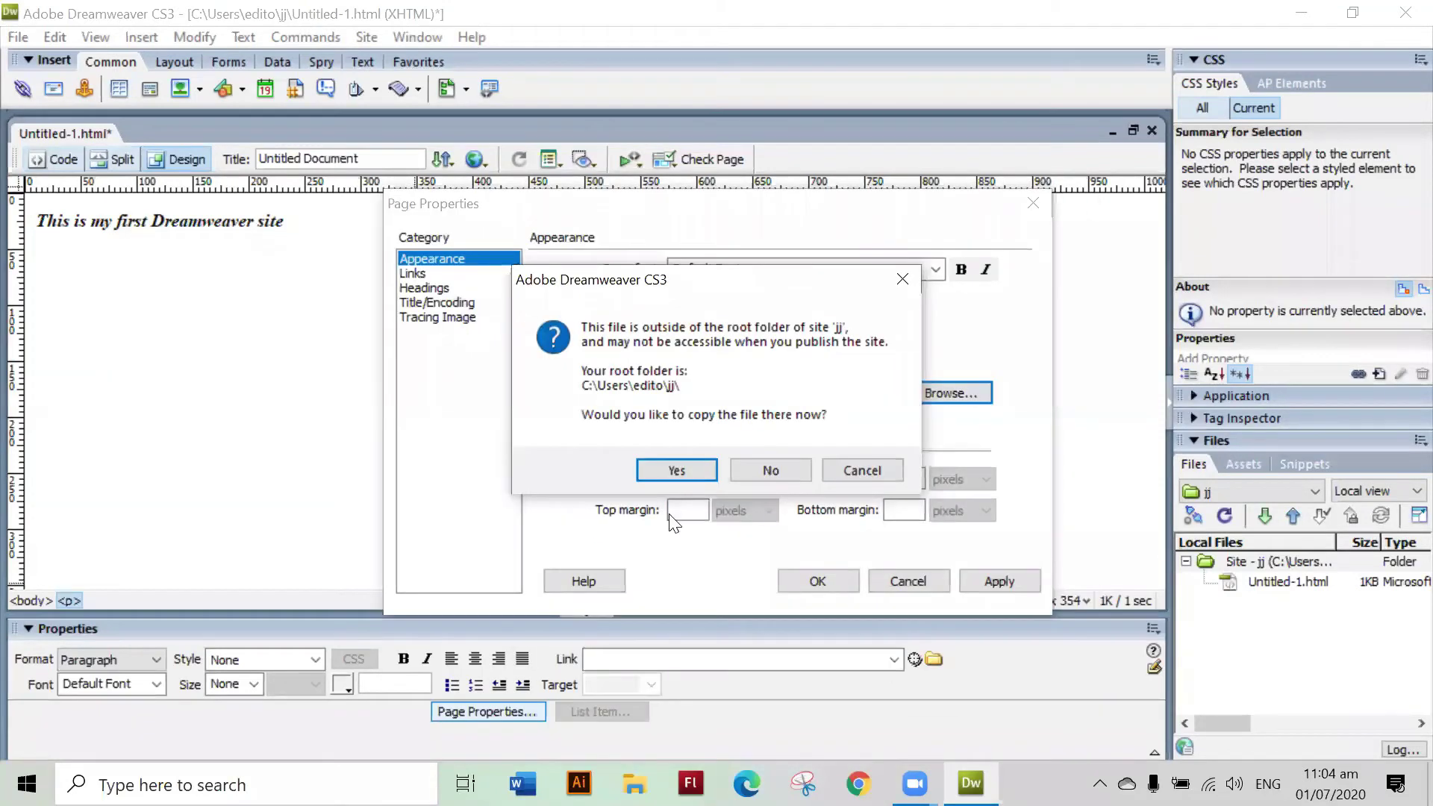
left_click(675, 471)
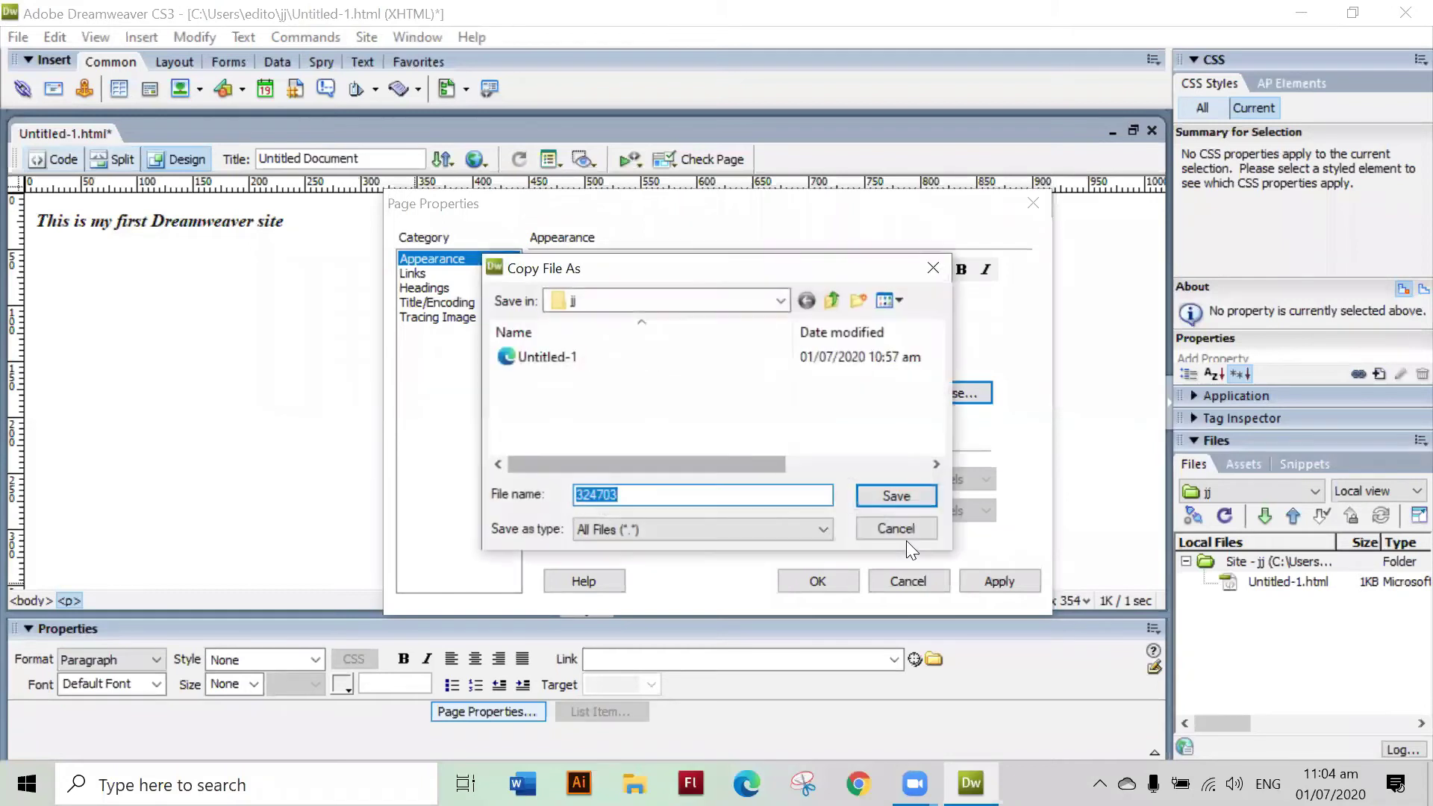
left_click(909, 495)
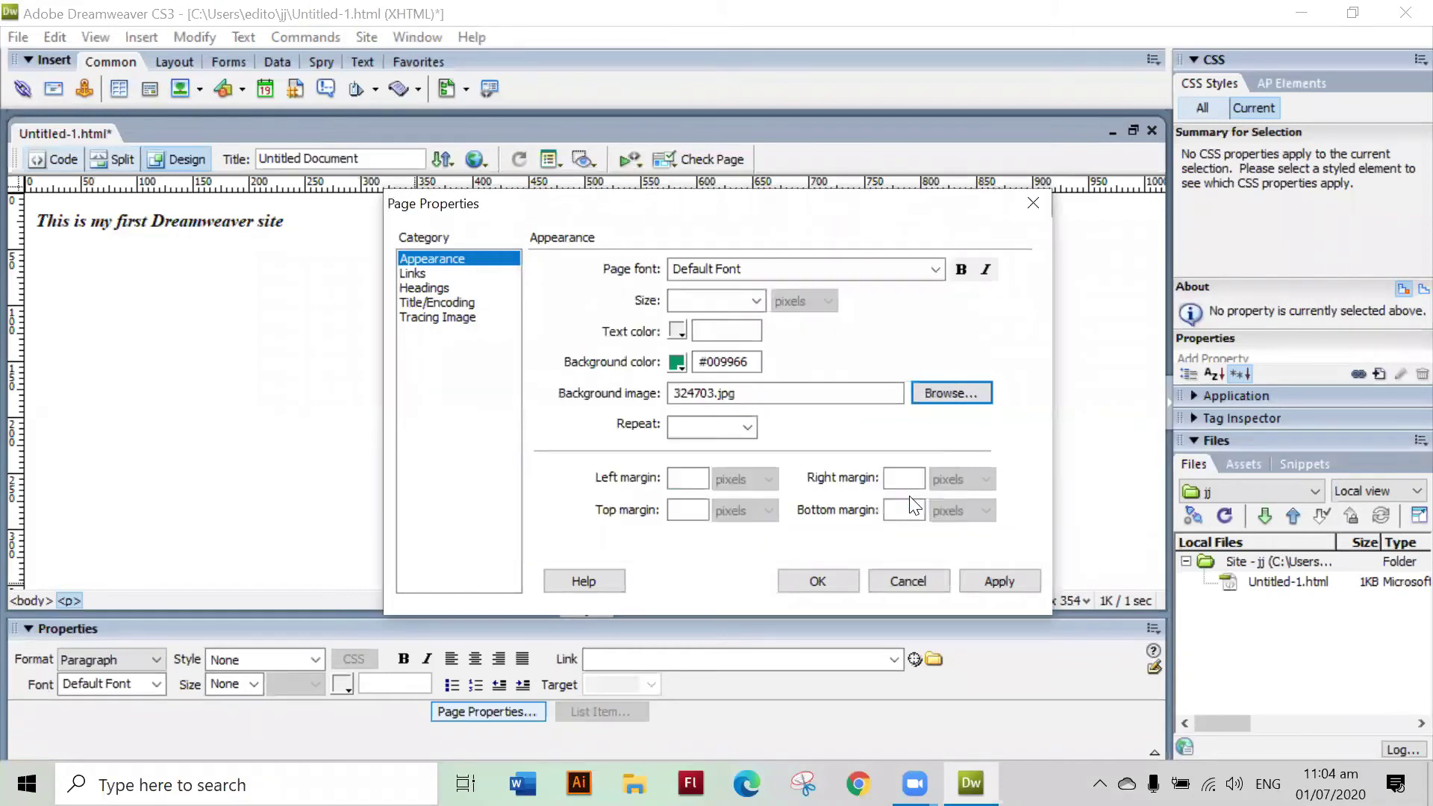
- Set the page's text color to black #000000 and apply it together with the chosen background image
left_click(679, 332)
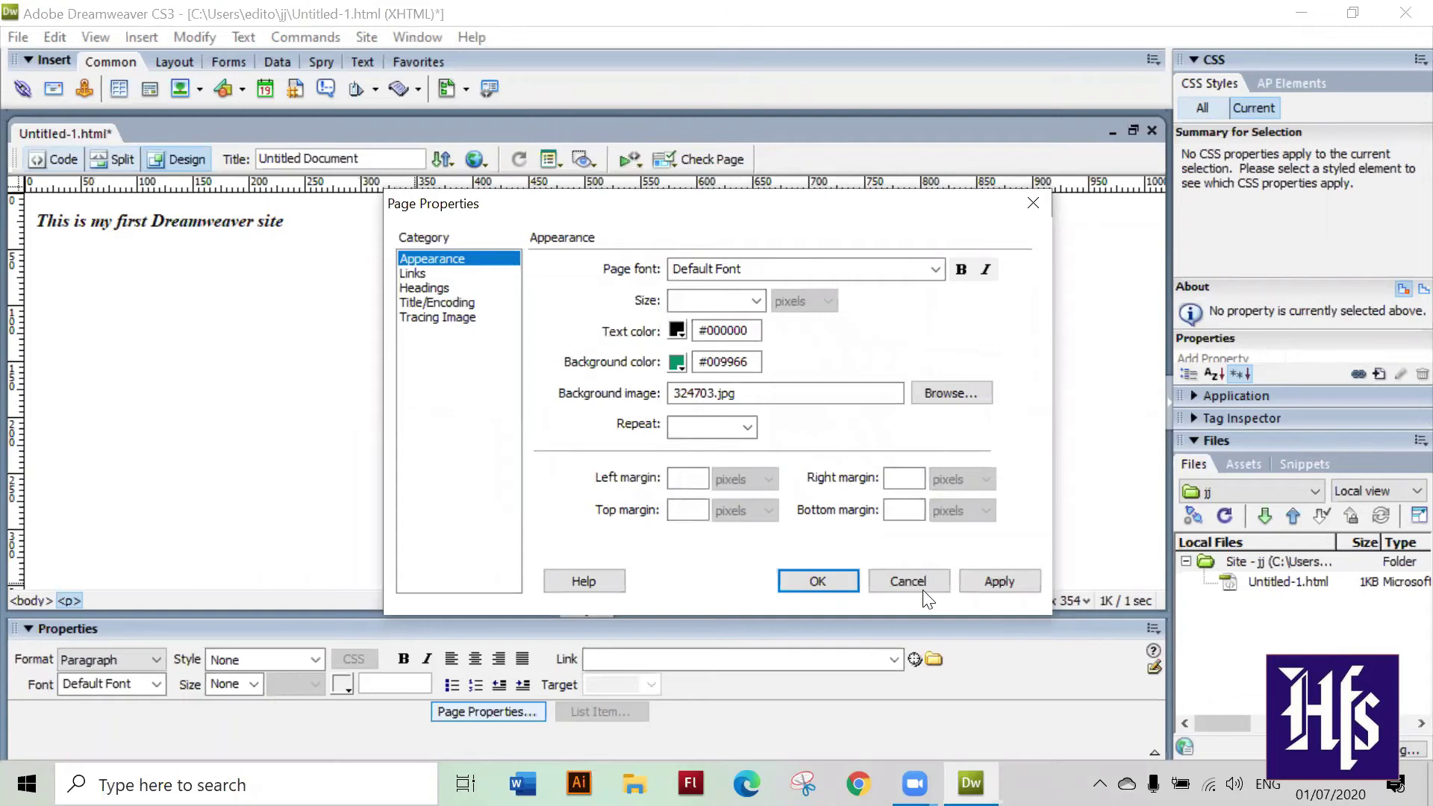
left_click(987, 581)
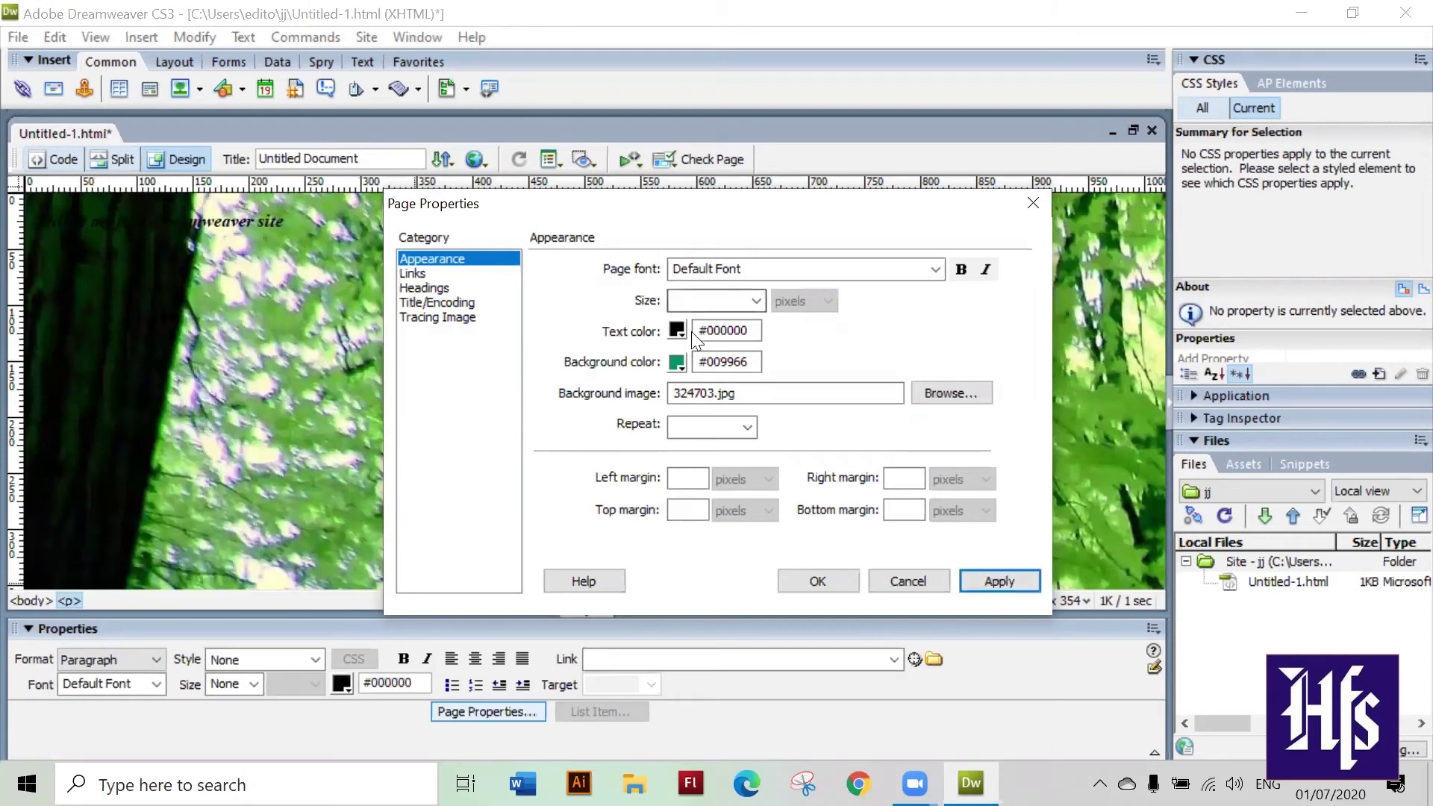
- Change the page's background image to download.jpg from the Desktop, copying it into the jj site folder, and apply it
left_click(945, 394)
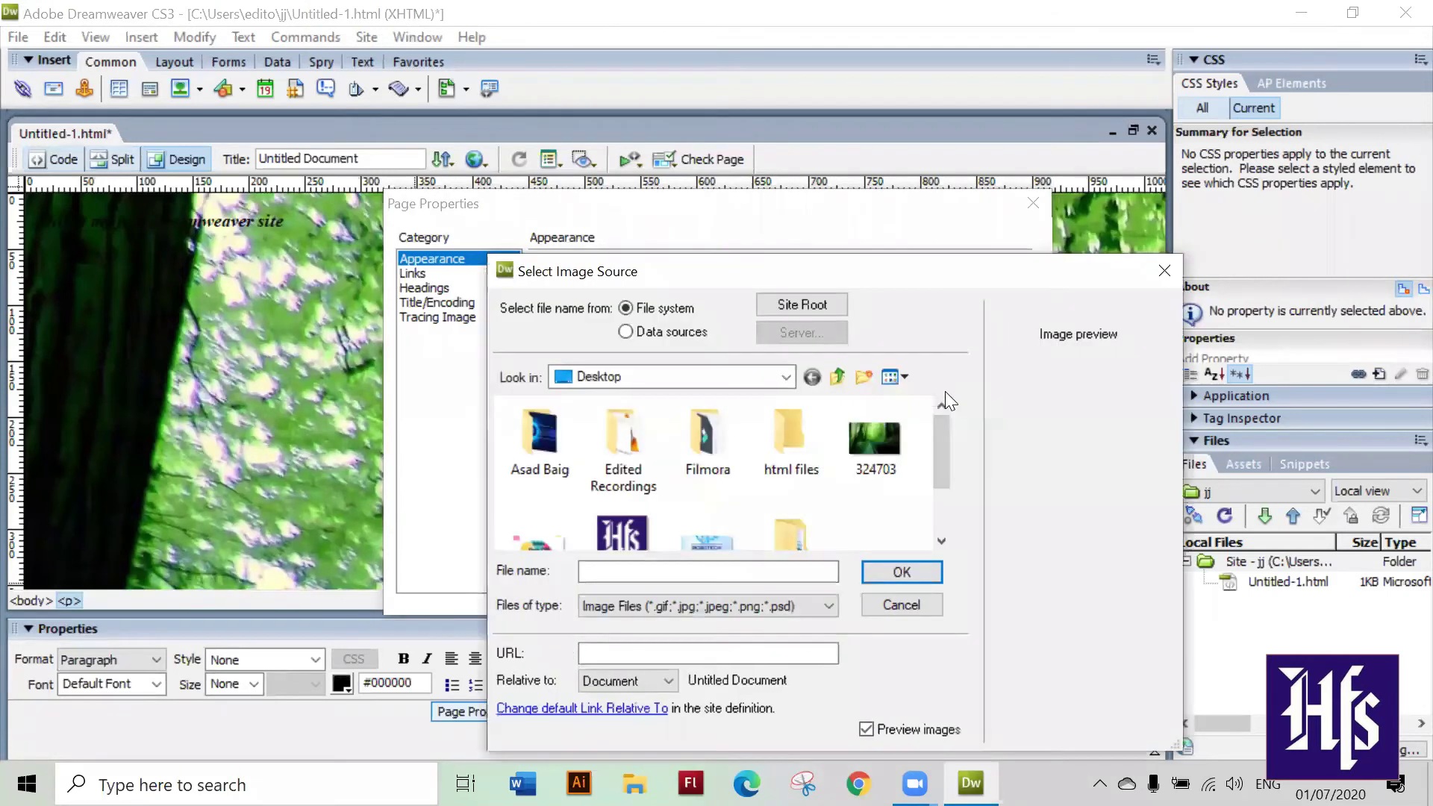
double_click(646, 543)
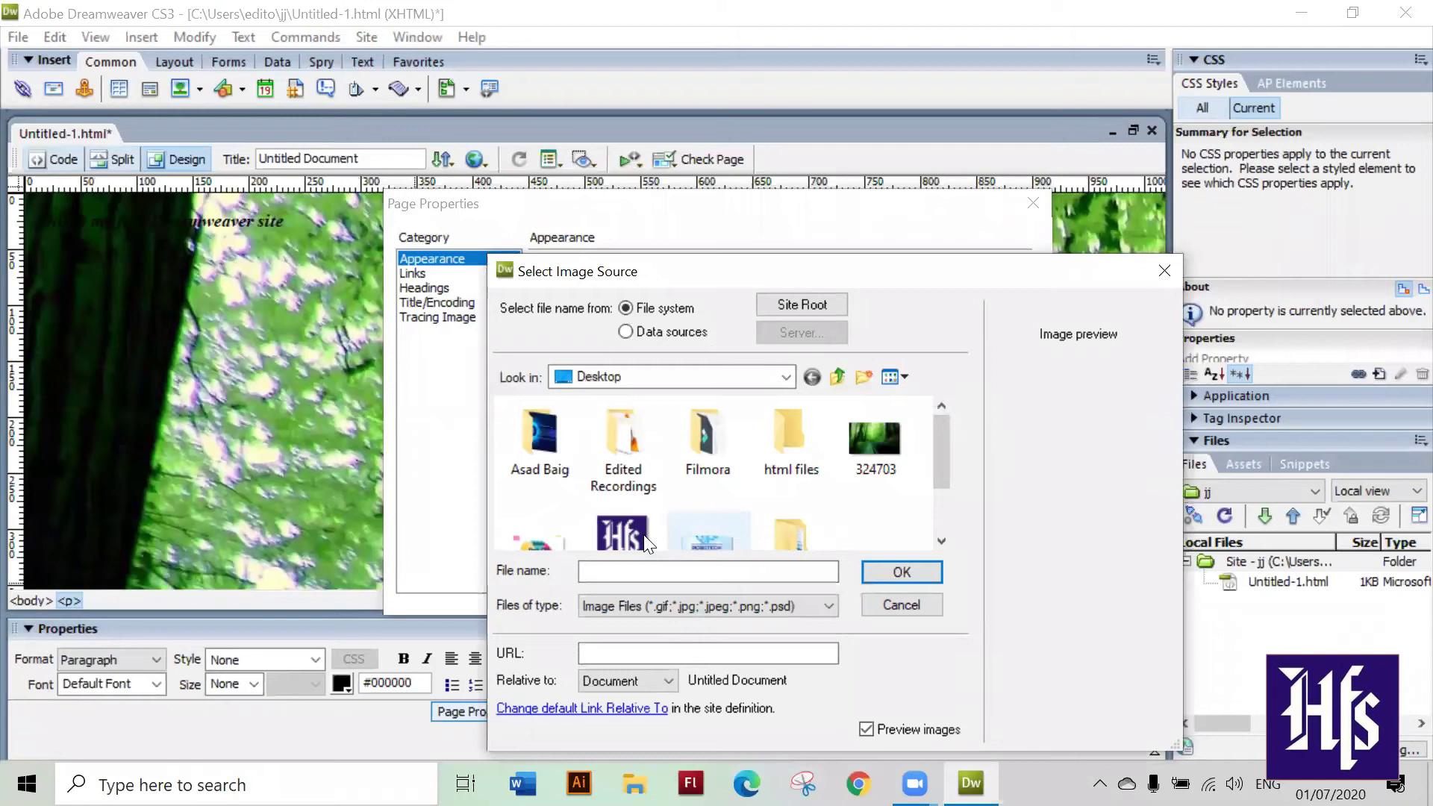
left_click(671, 470)
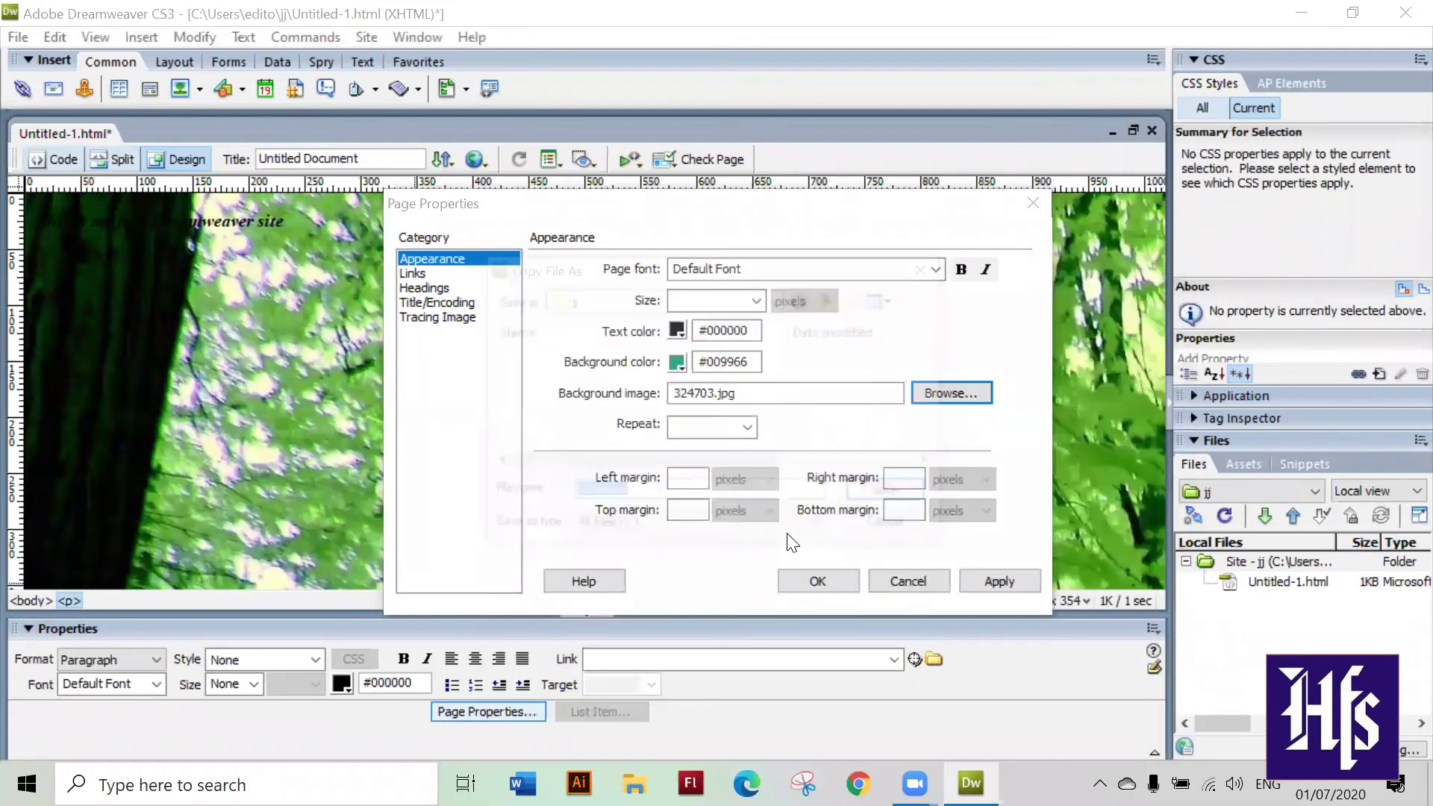
key("Return")
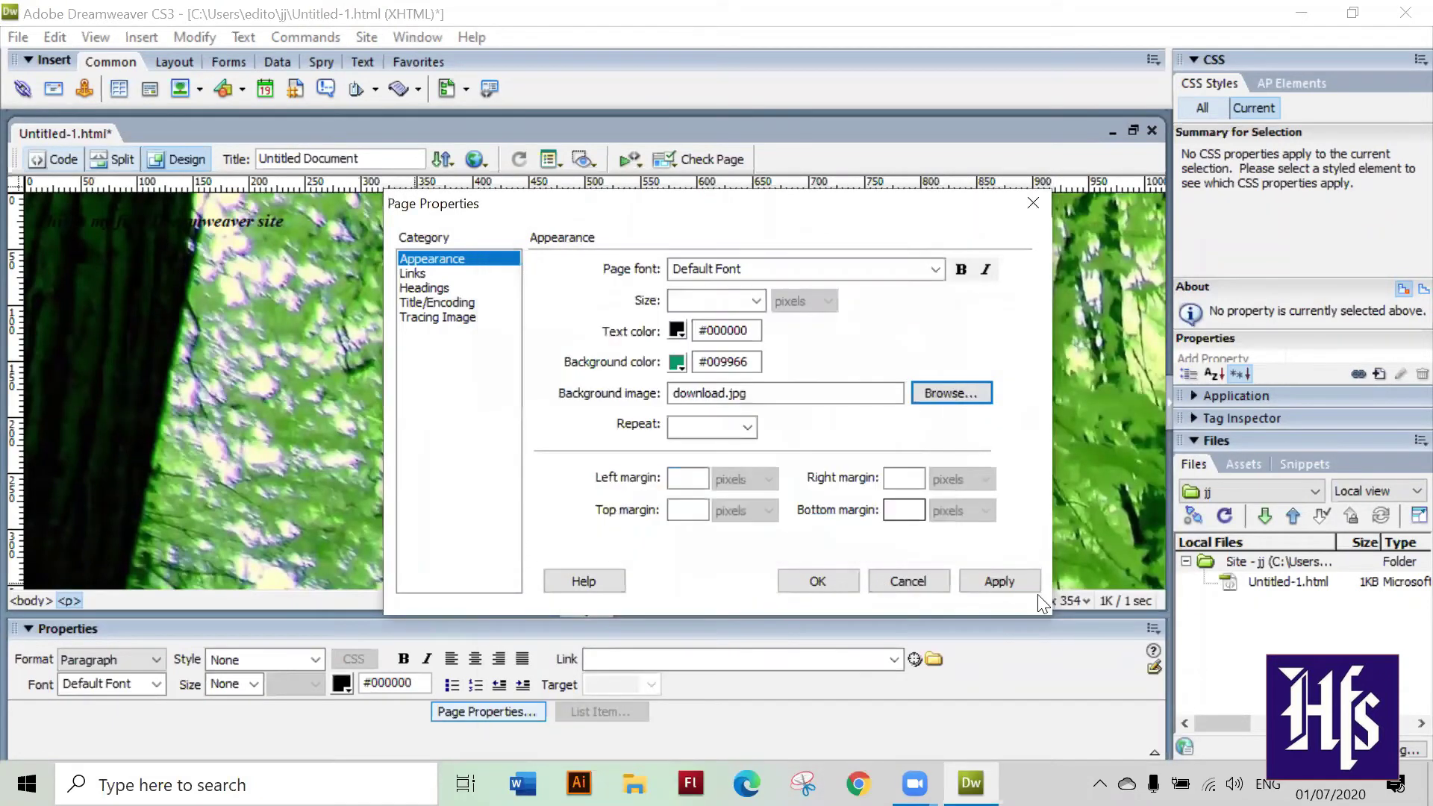
left_click(1034, 591)
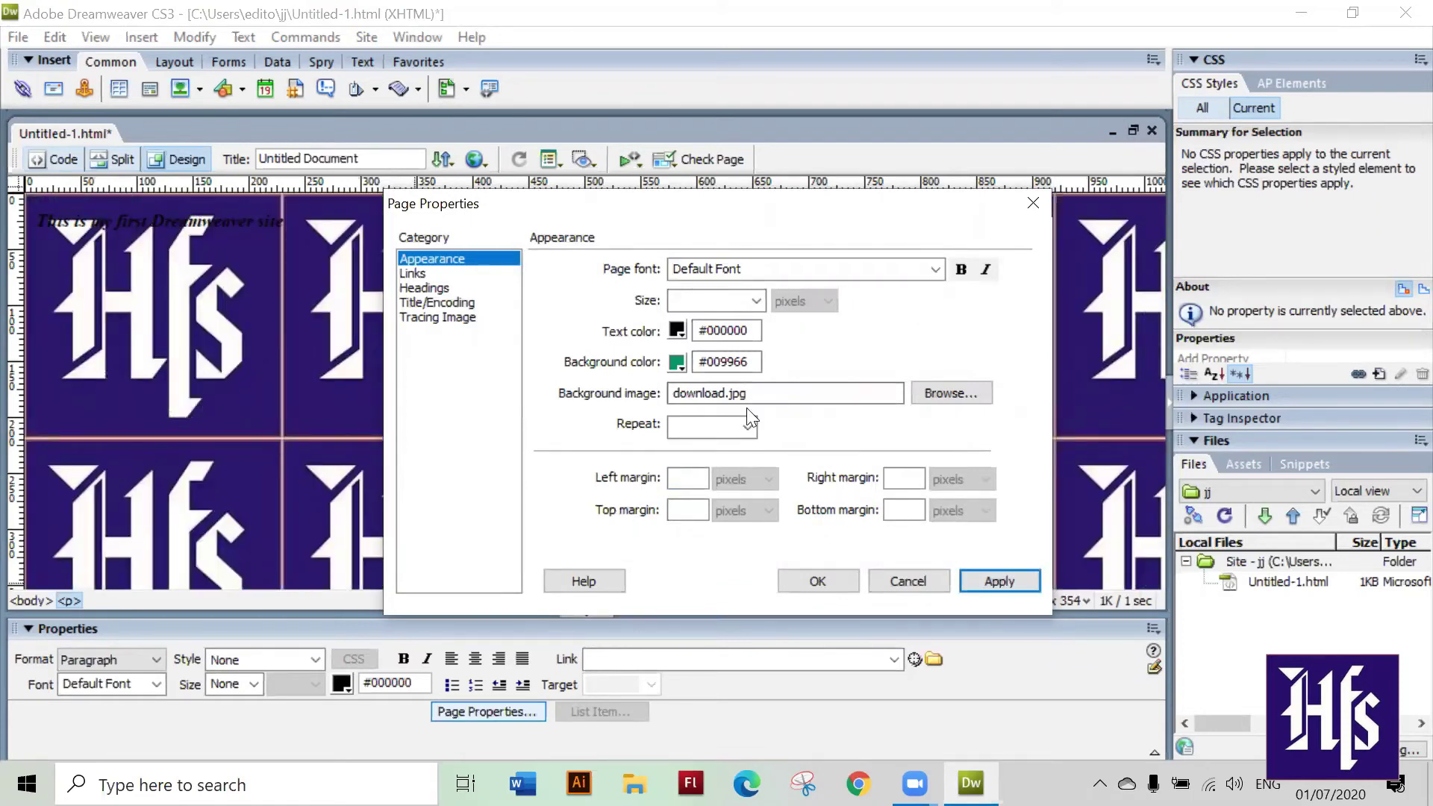
- Set the background image to 324703.jpg from the Desktop, replacing the copy in the jj site folder, and apply it
left_click(921, 383)
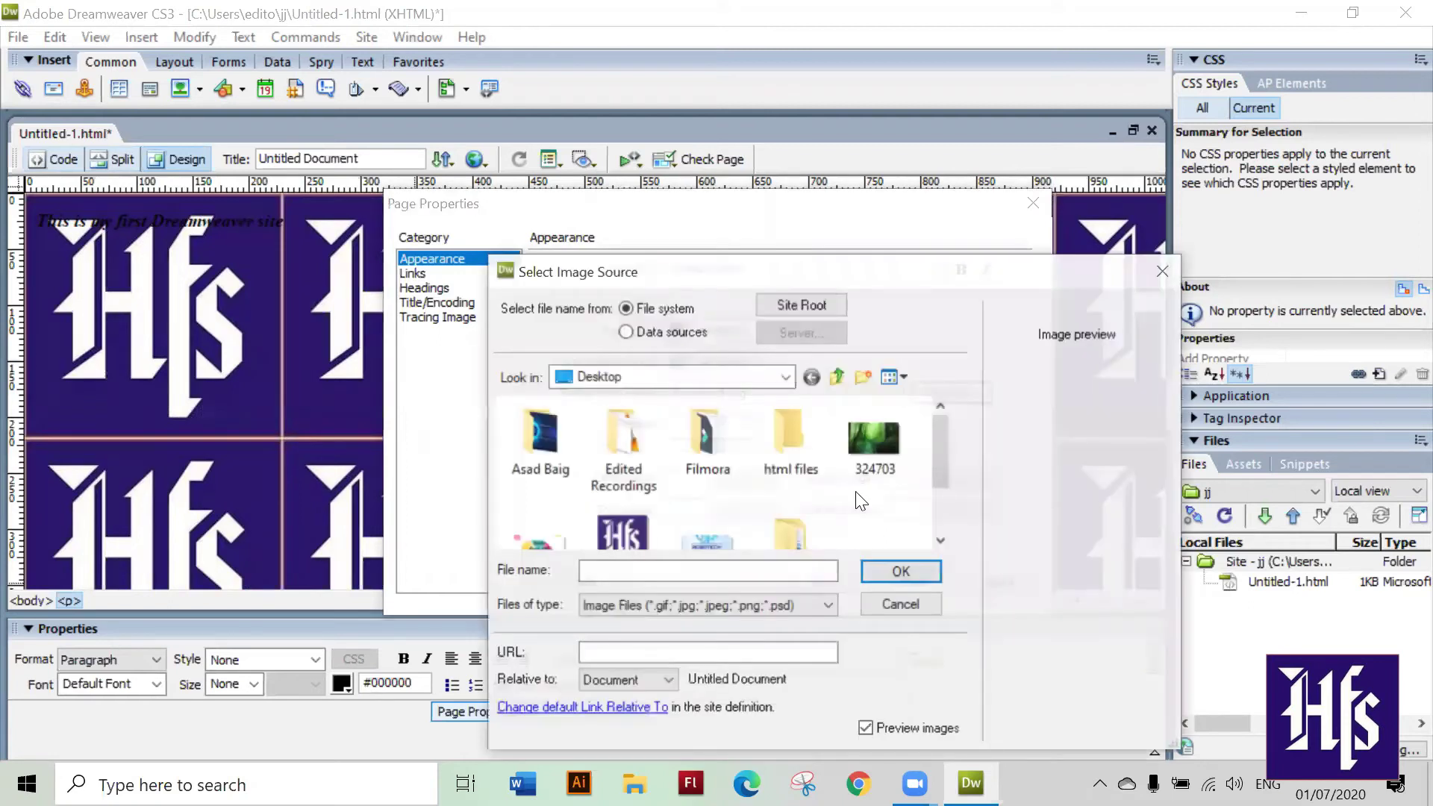
double_click(875, 440)
left_click(705, 466)
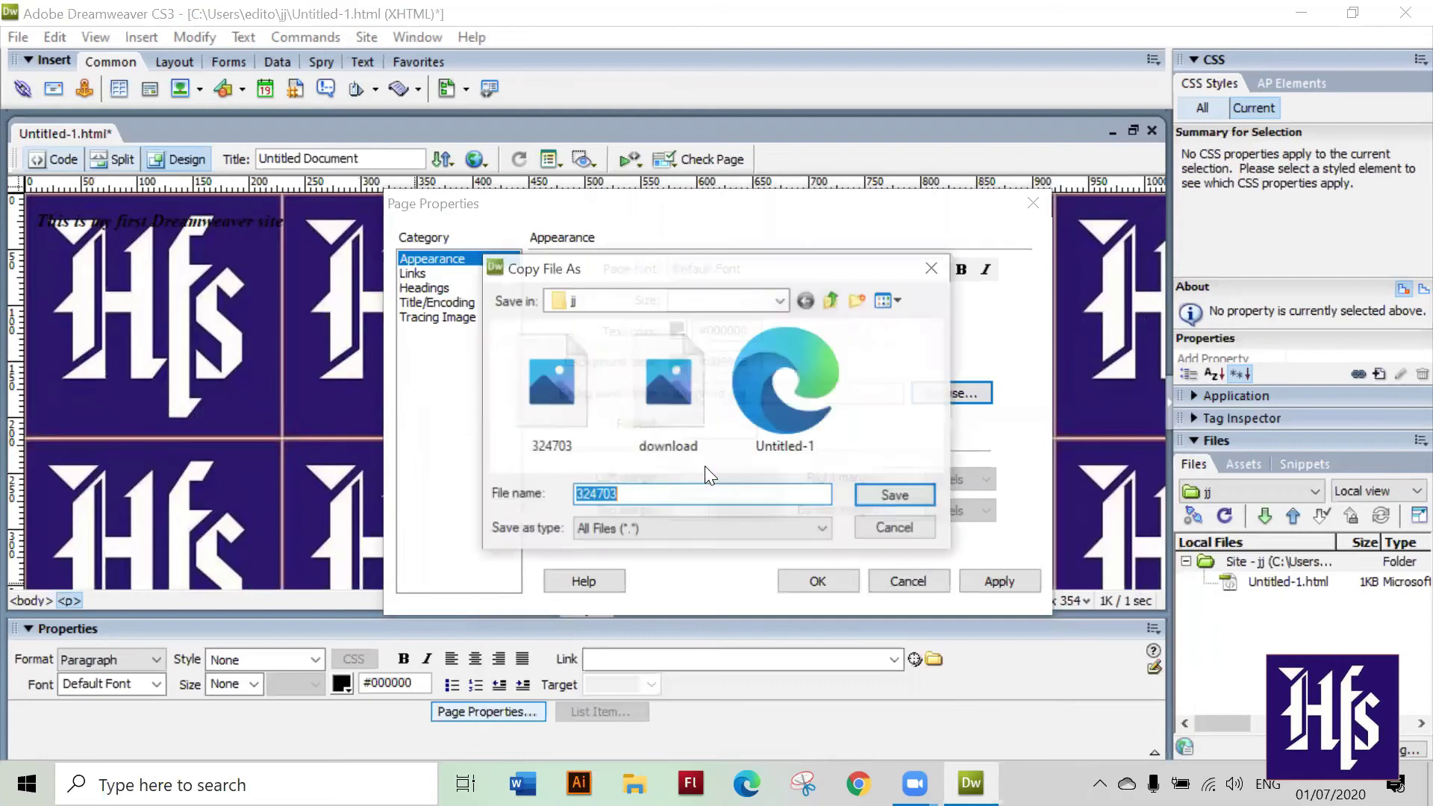
left_click(879, 495)
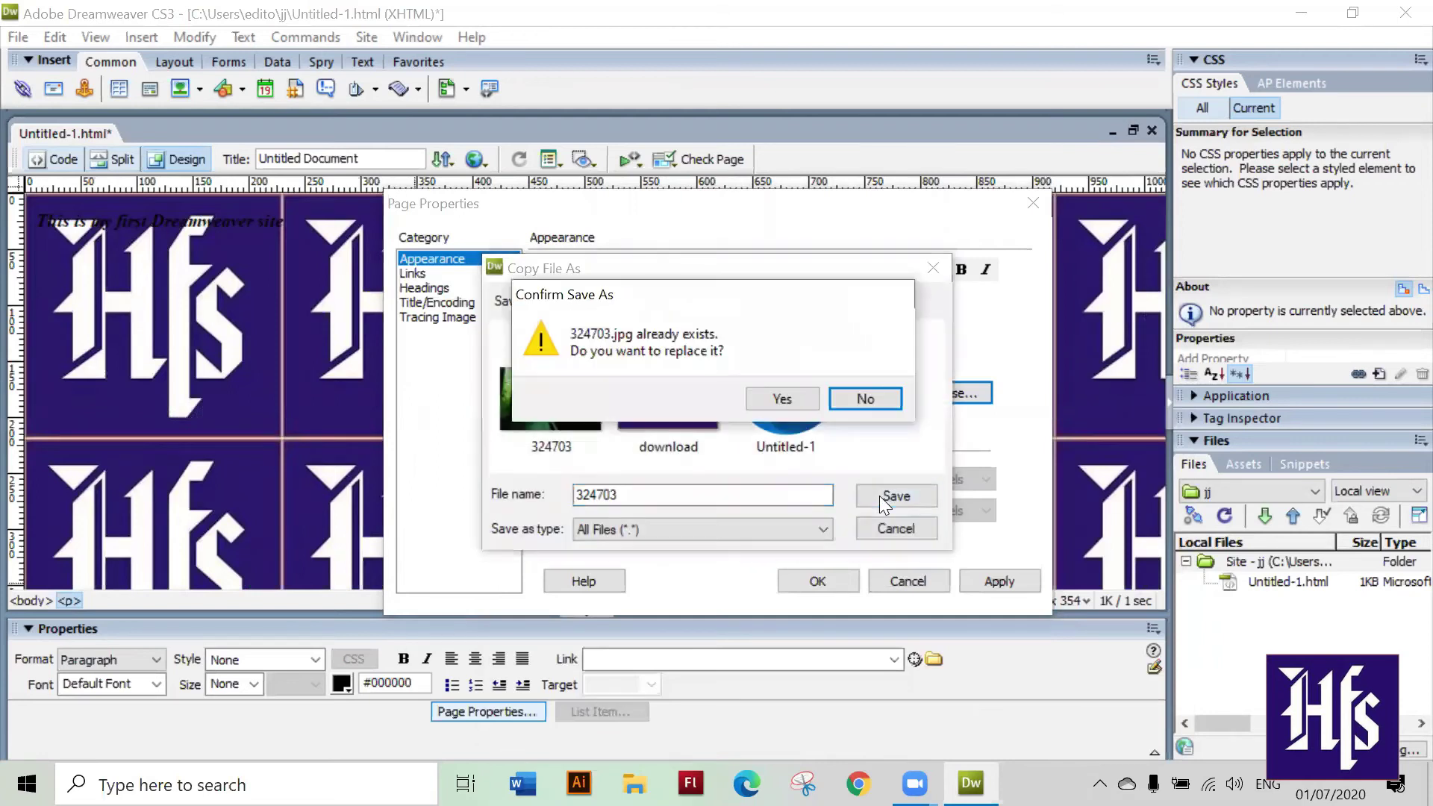
left_click(786, 394)
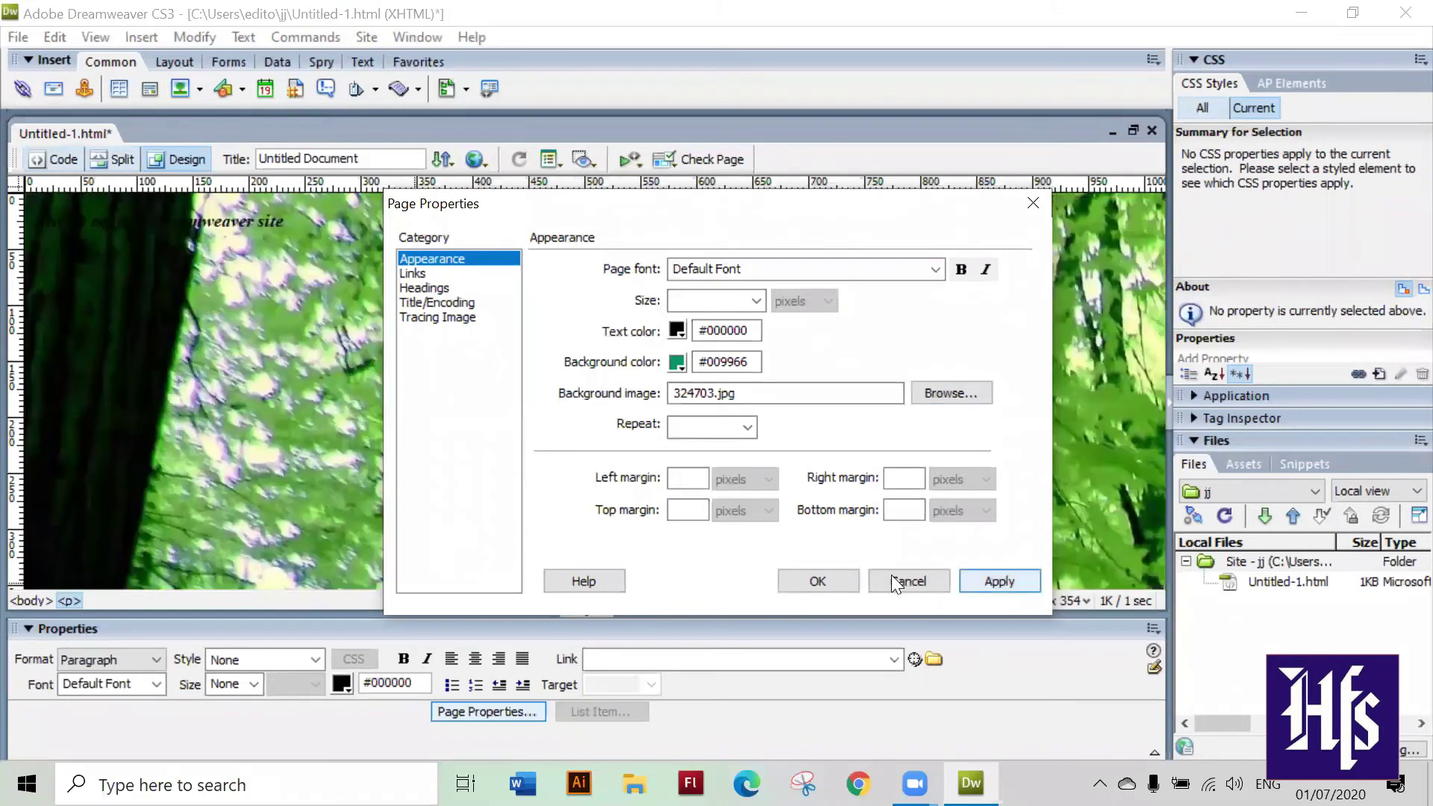
- Set the page's text color to light cyan #99FFFF, apply it and close Page Properties
left_click(680, 327)
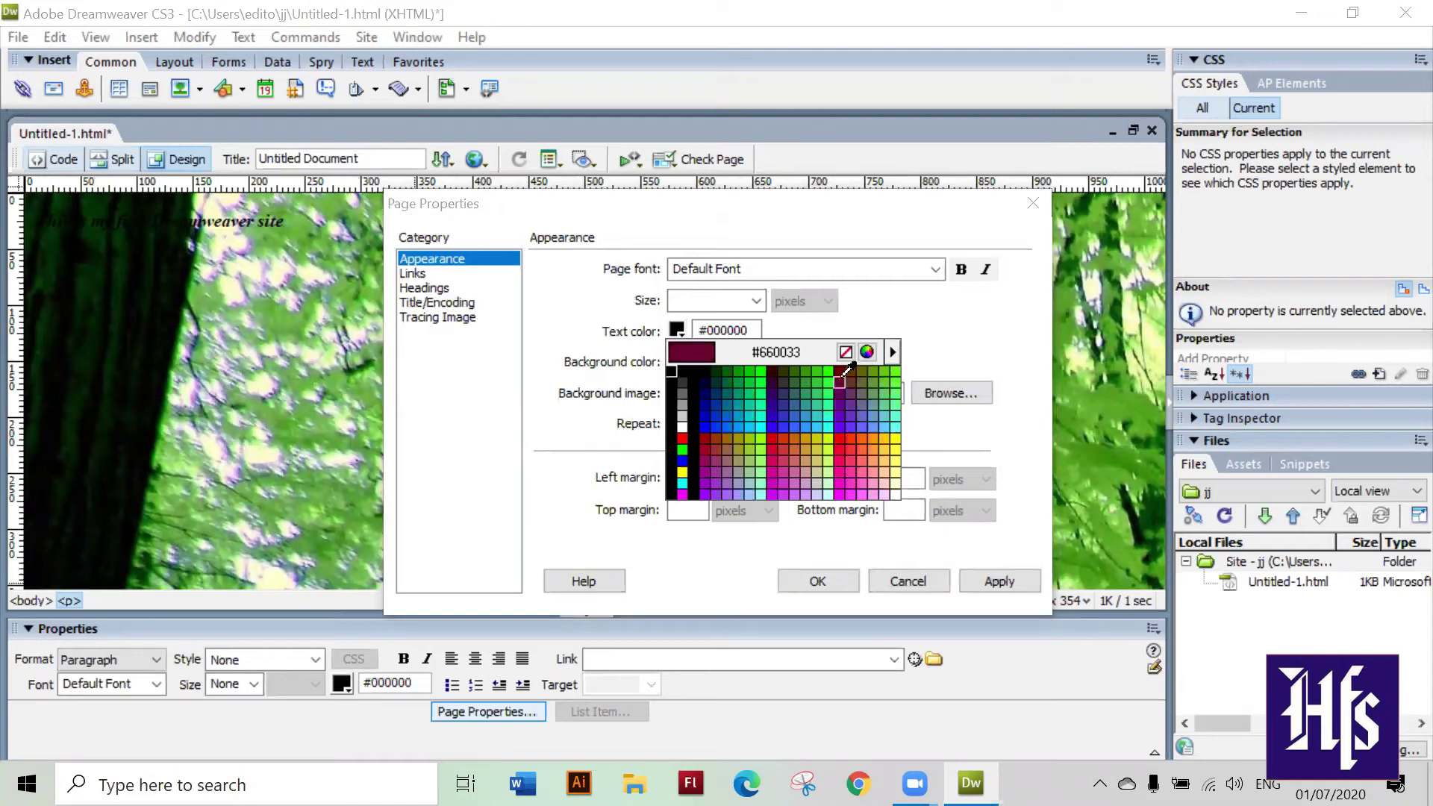
left_click(761, 494)
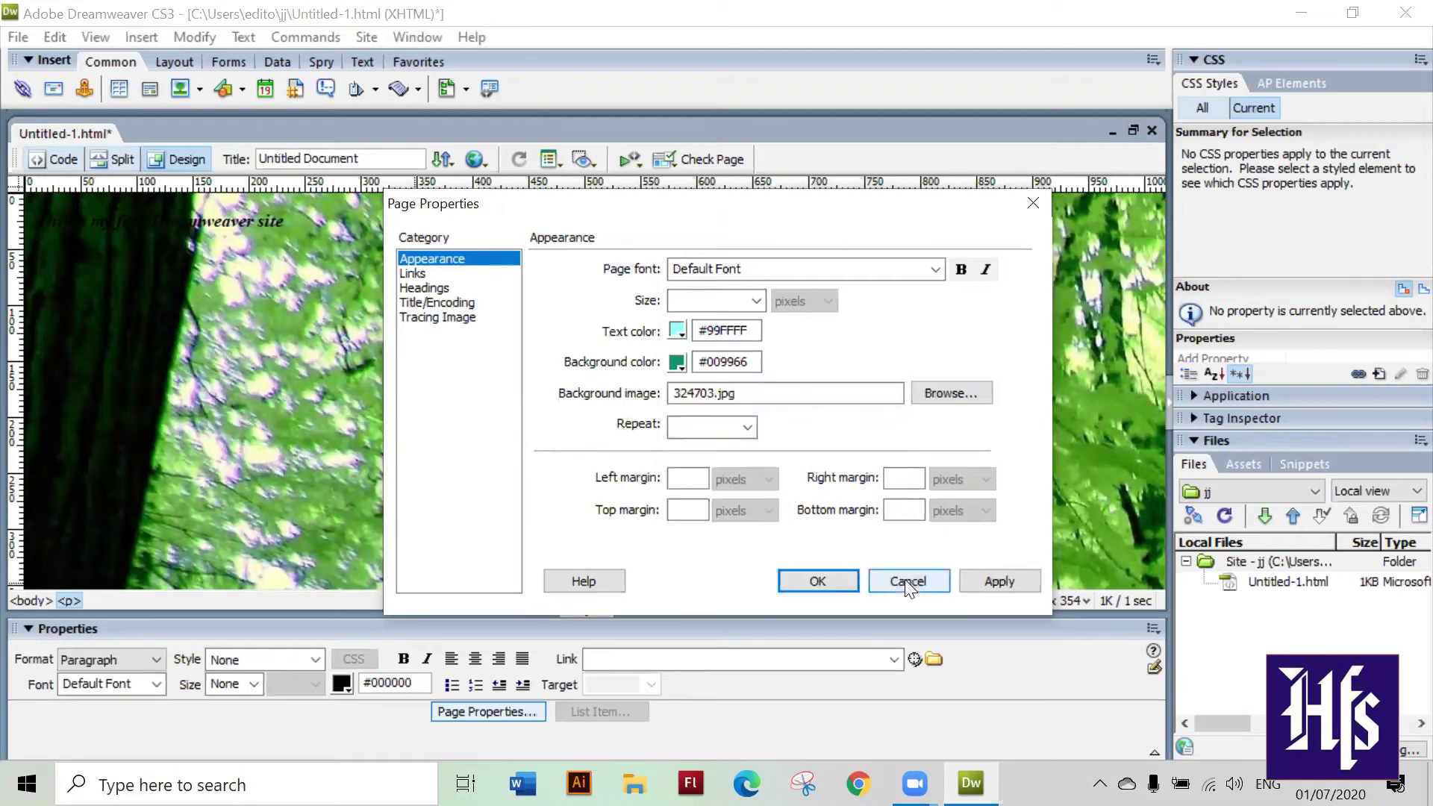
left_click(970, 586)
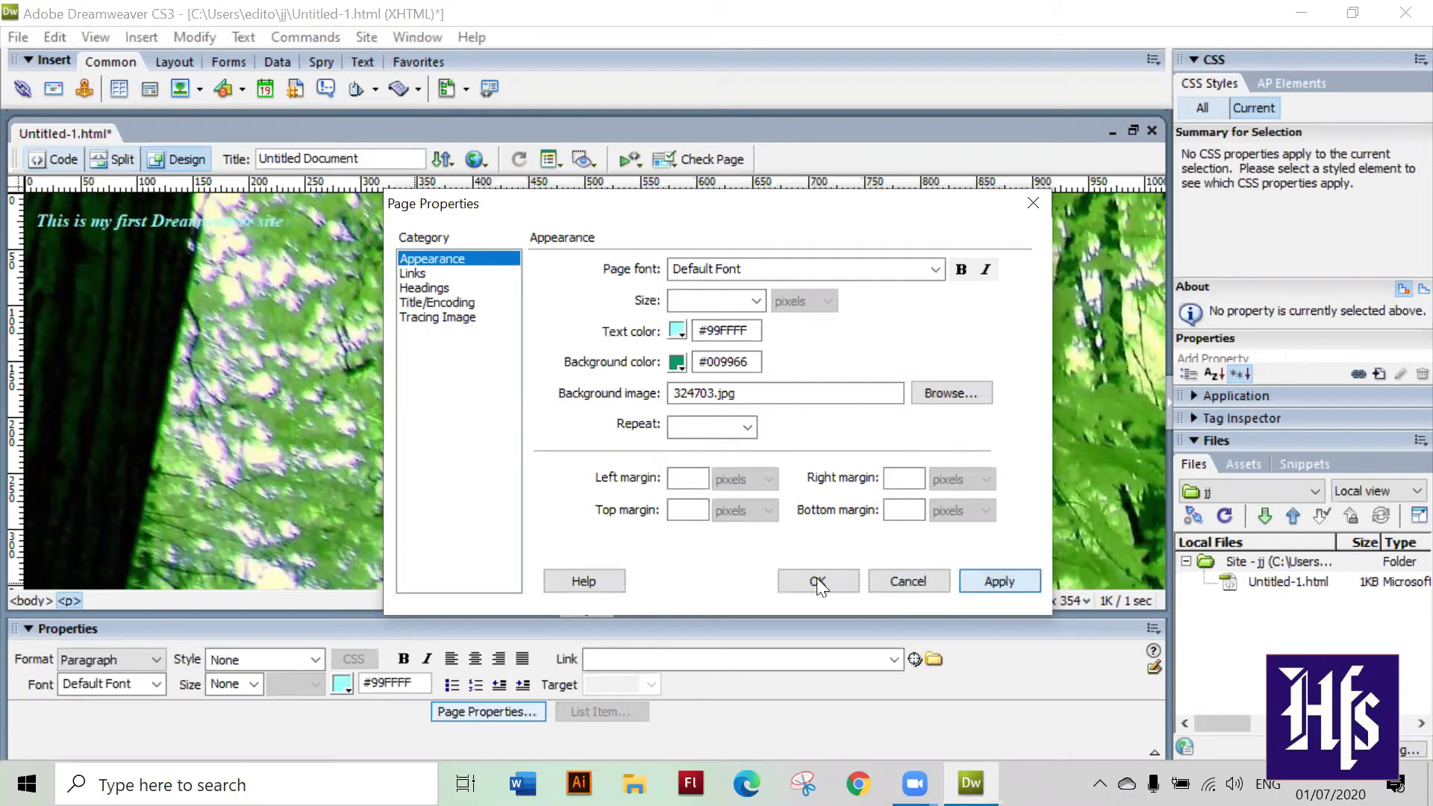
left_click(885, 582)
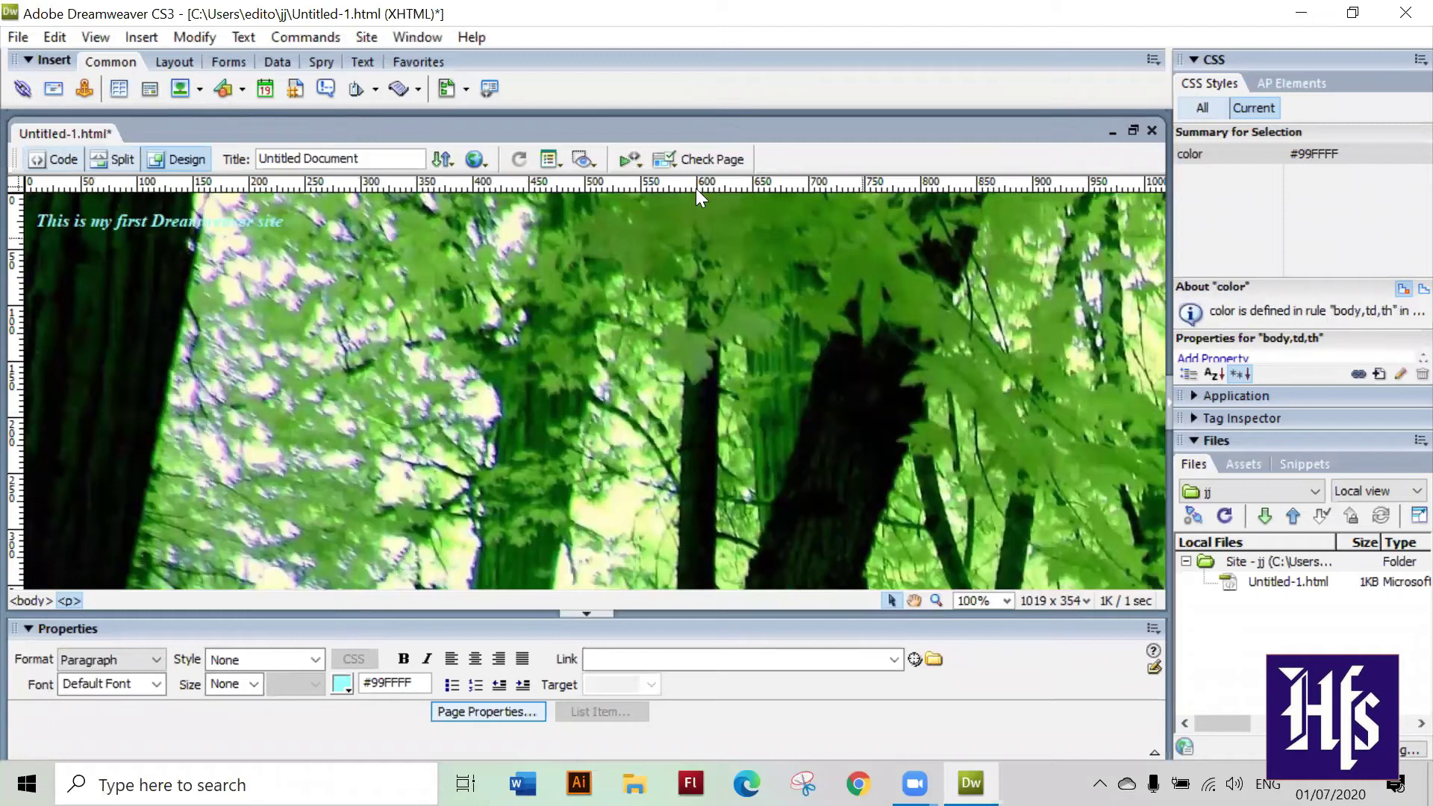
- Save the changes to Untitled-1 and preview the page full-screen in IExplore, then return to the page design
left_click(471, 158)
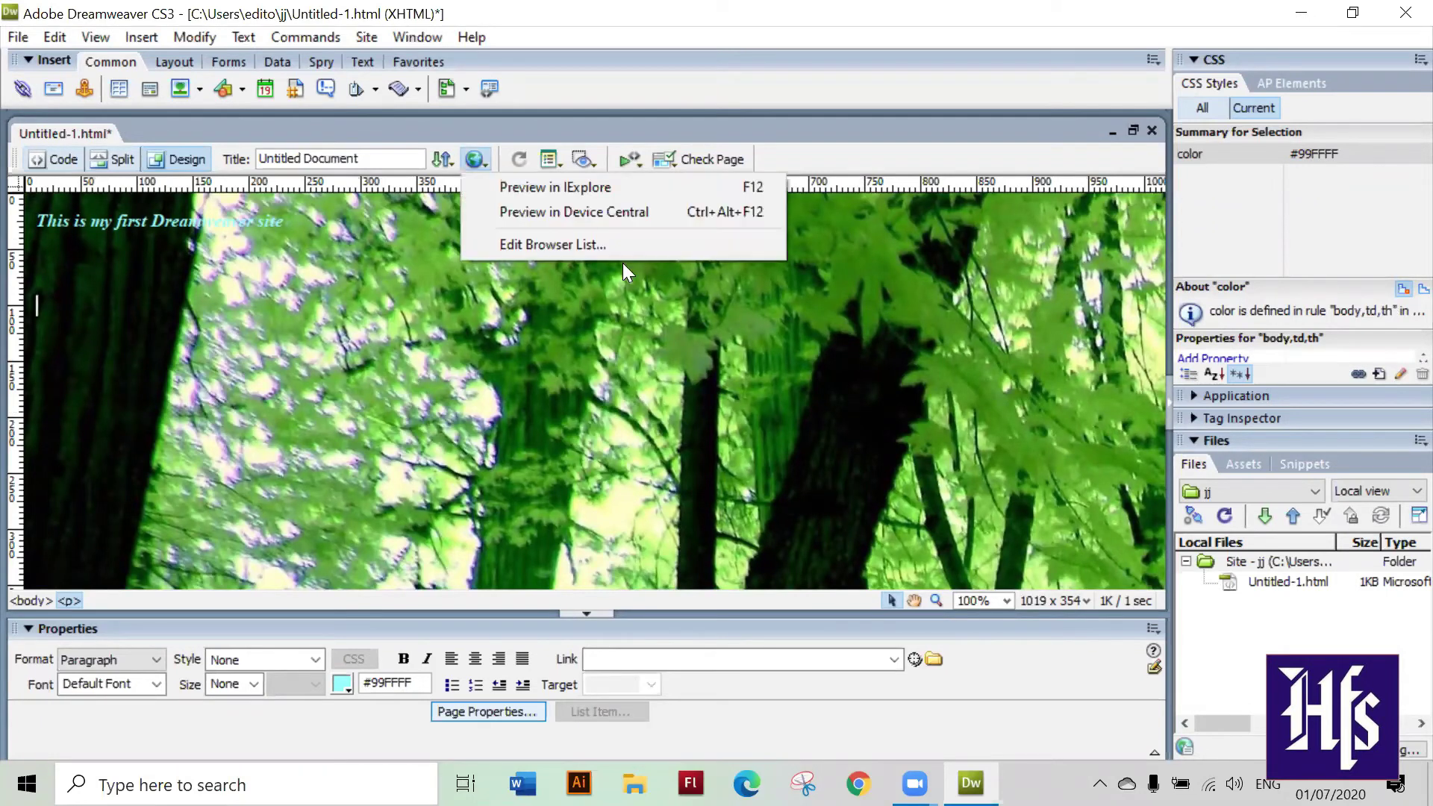
left_click(574, 188)
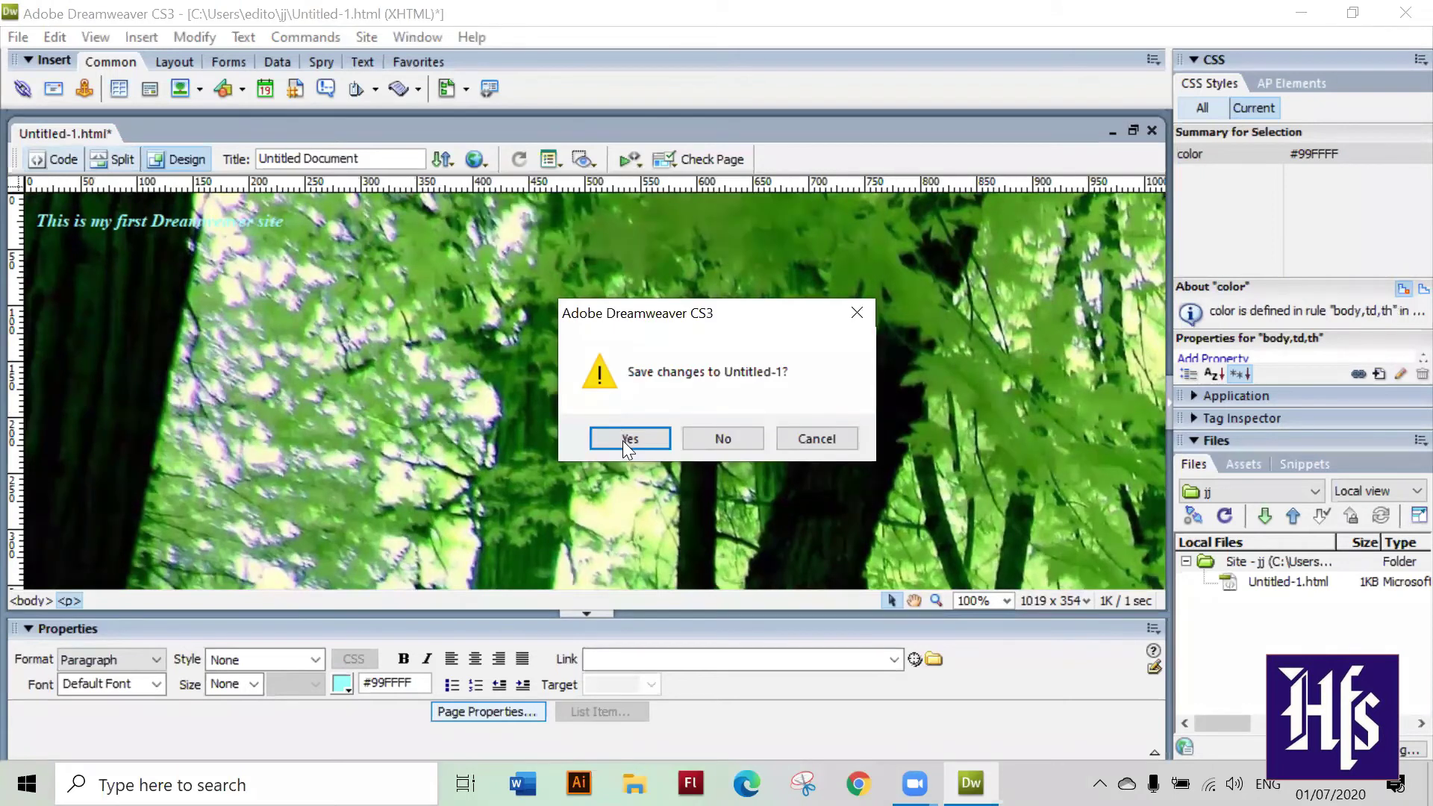
left_click(625, 438)
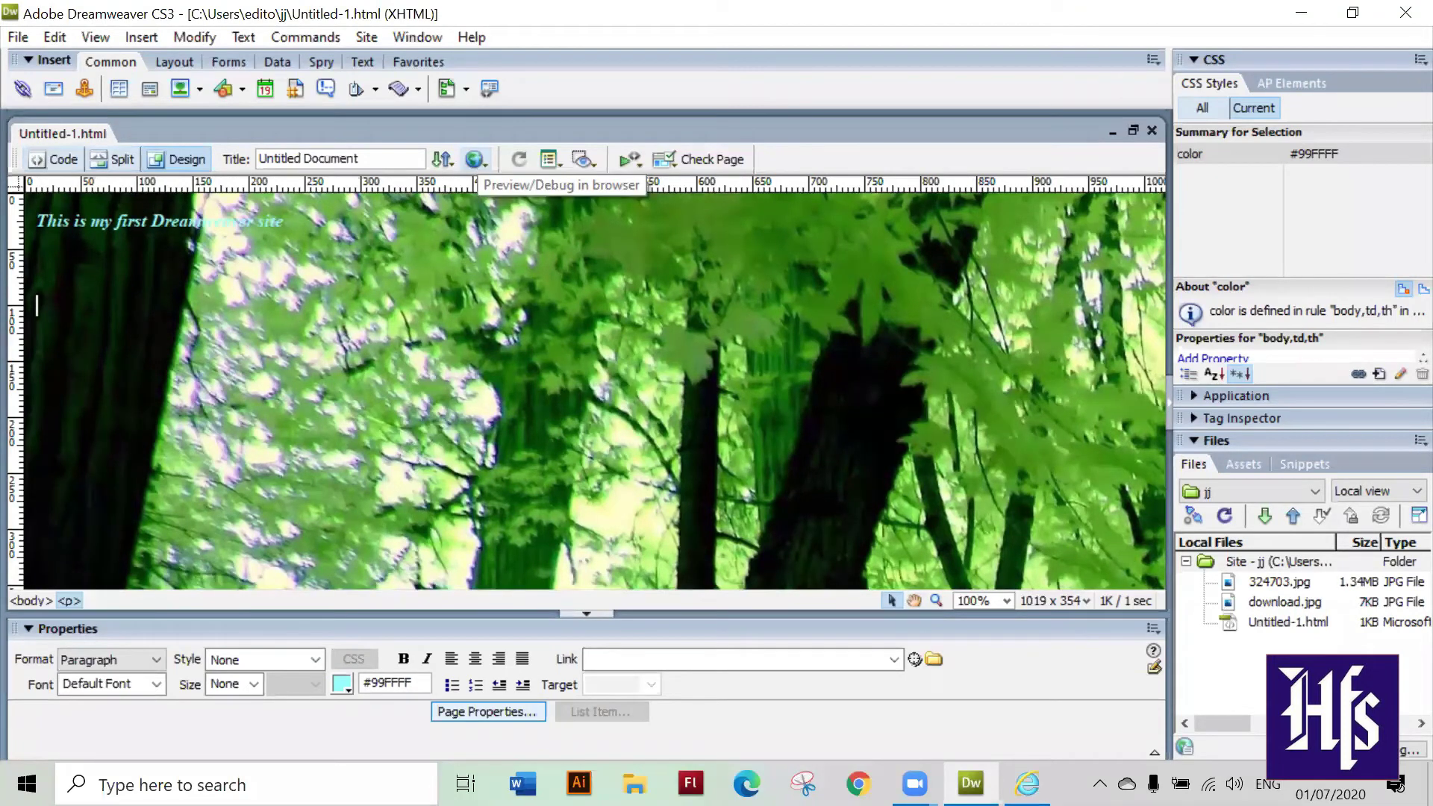
key("F12")
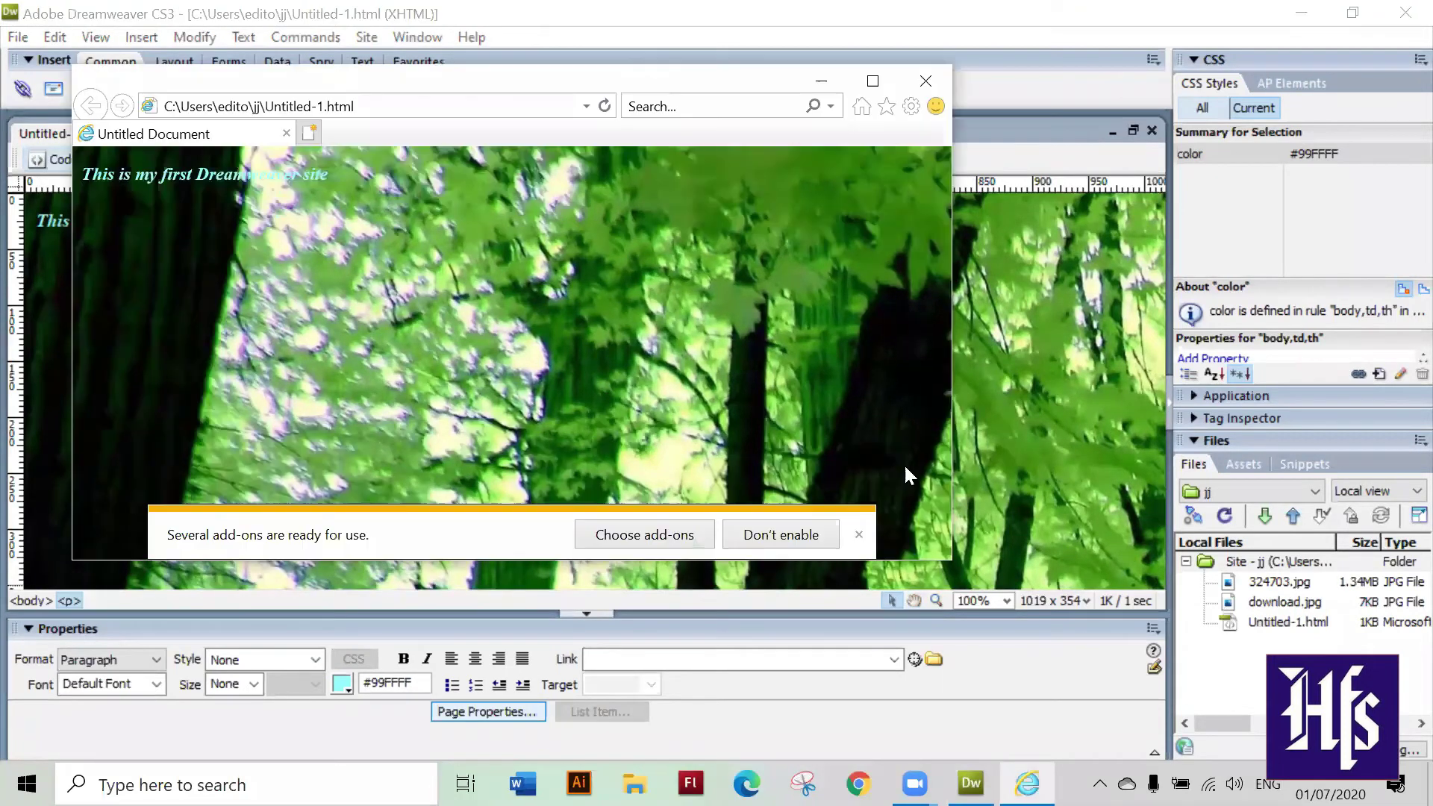
left_click(872, 81)
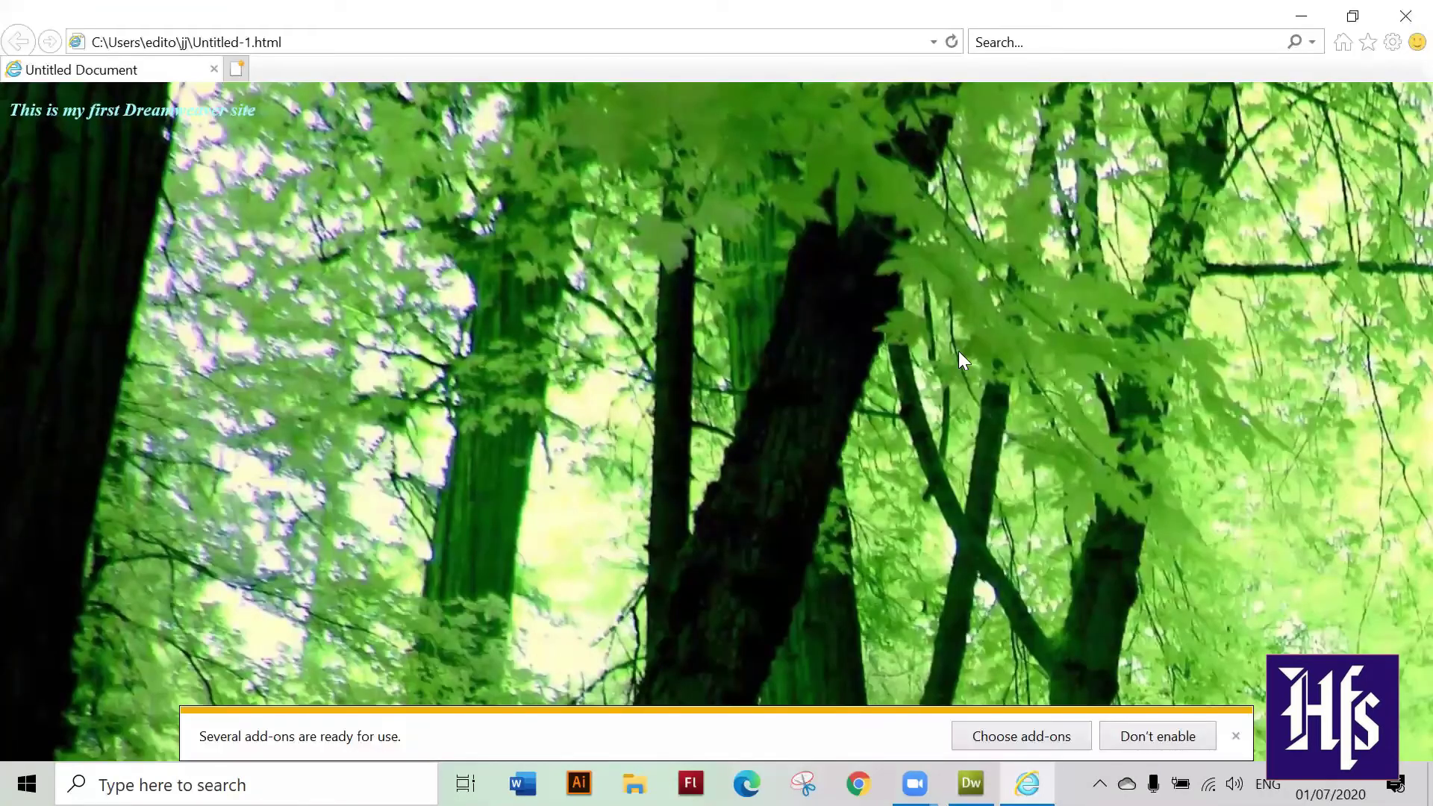
left_click(1301, 25)
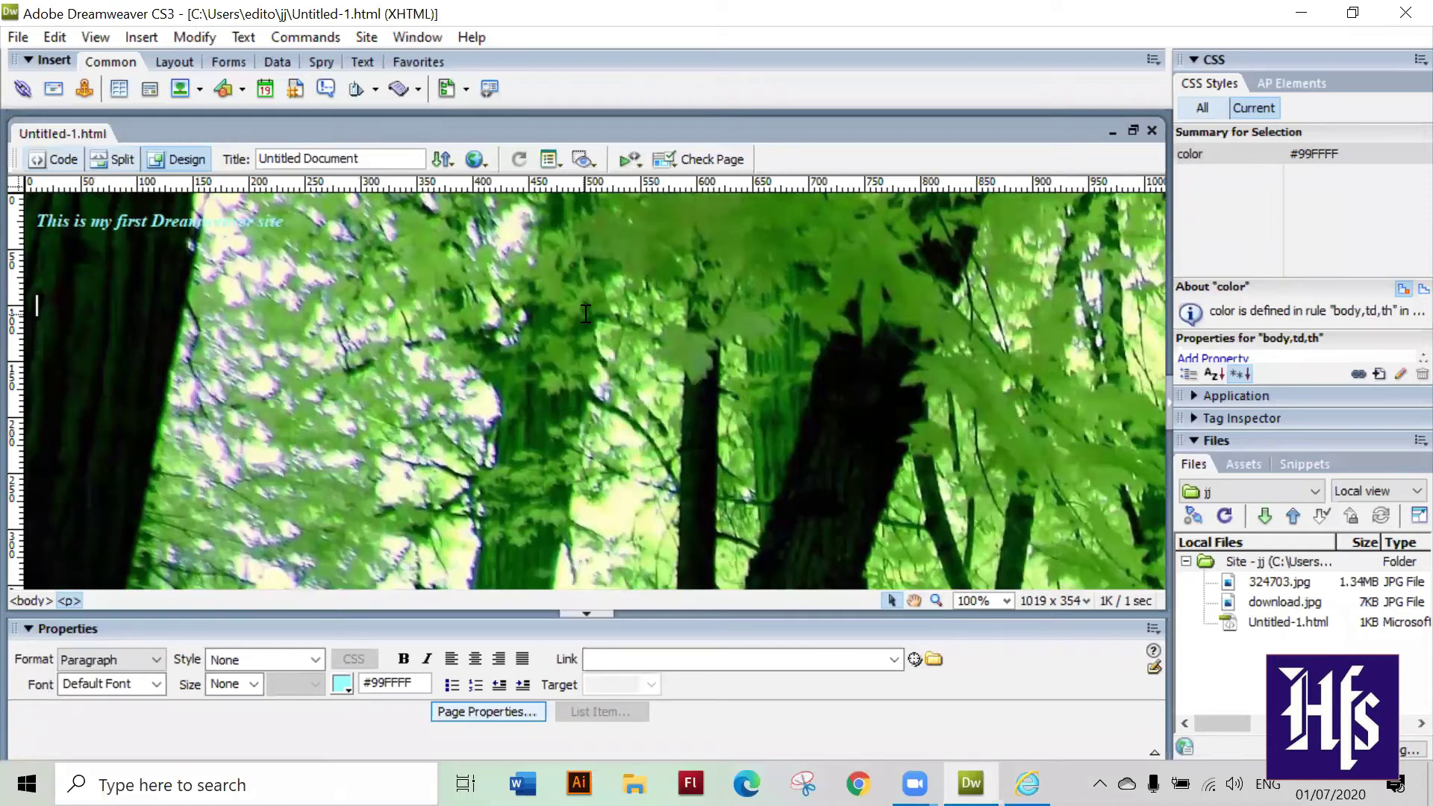
- Remove the blank paragraphs below the sentence and insert download.jpg from the Desktop after it, replacing the site copy and leaving alternate text empty
key("BackSpace")
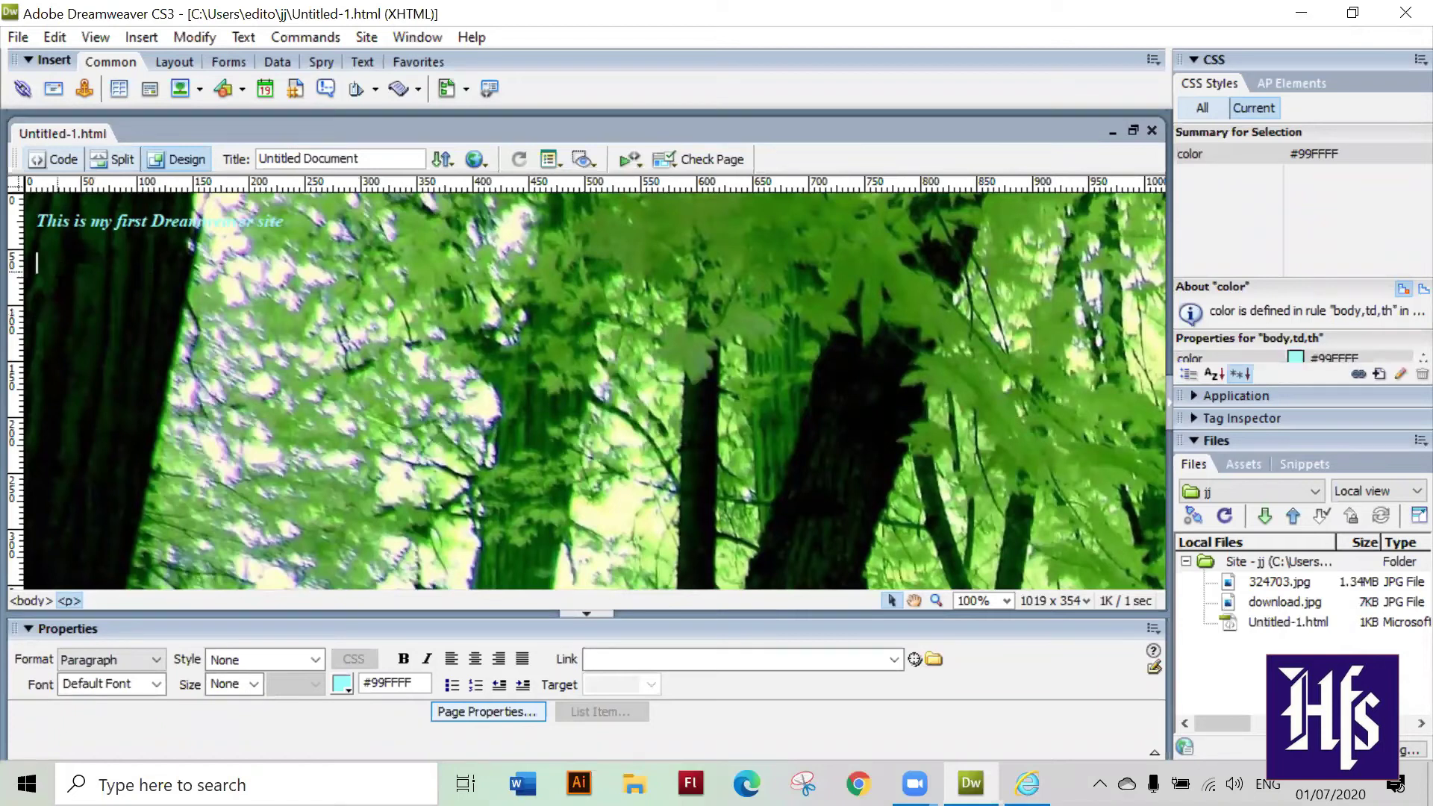
key("BackSpace")
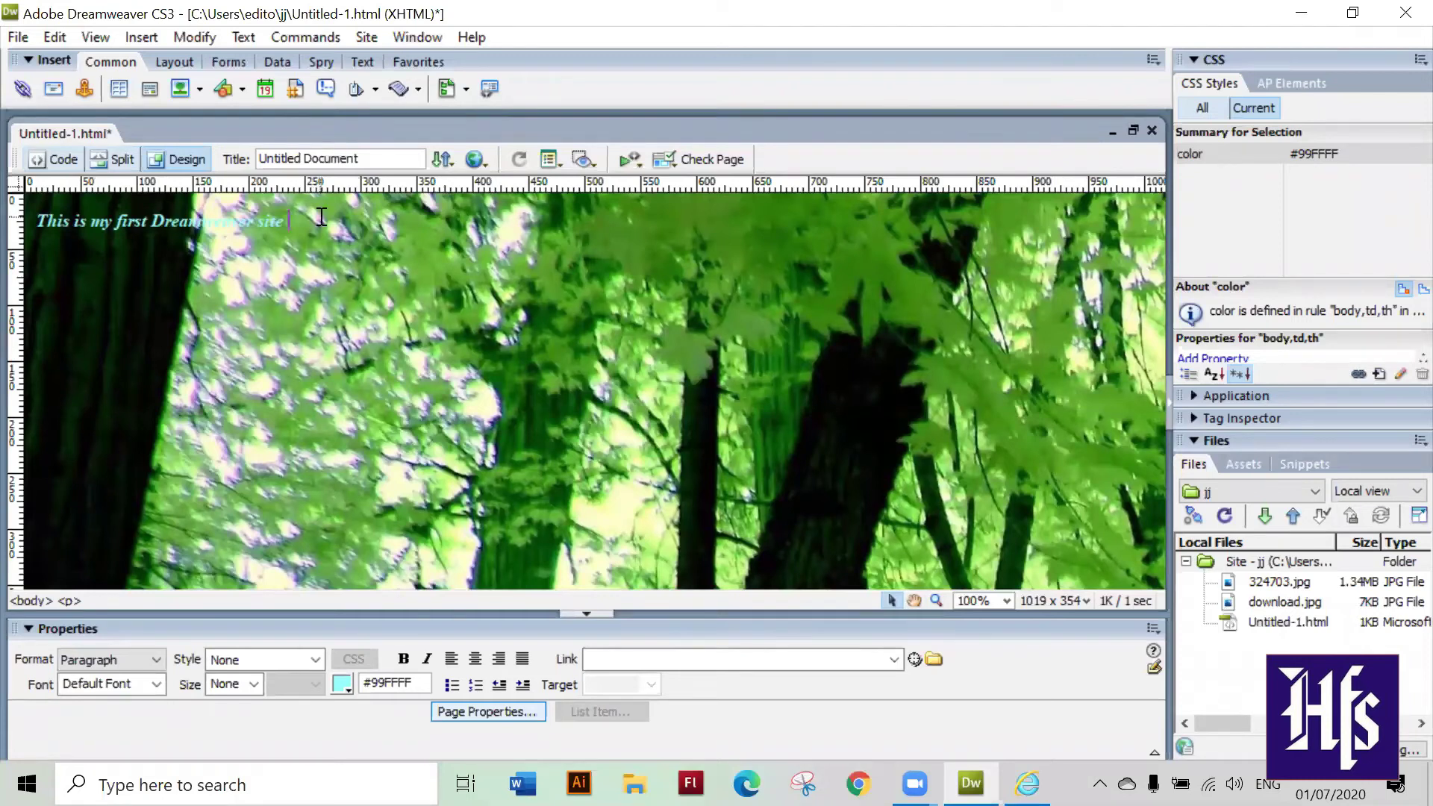
left_click(202, 89)
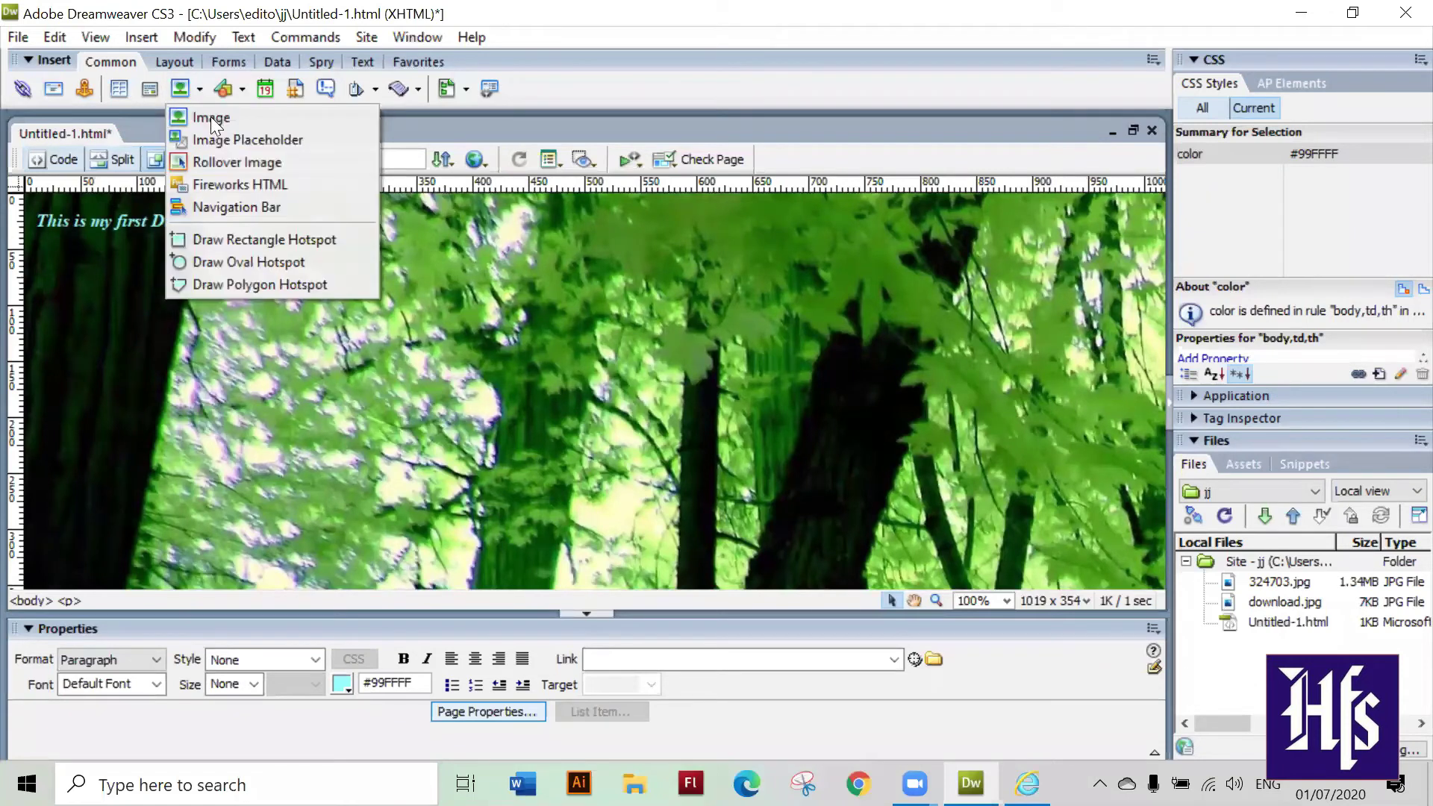
left_click(210, 116)
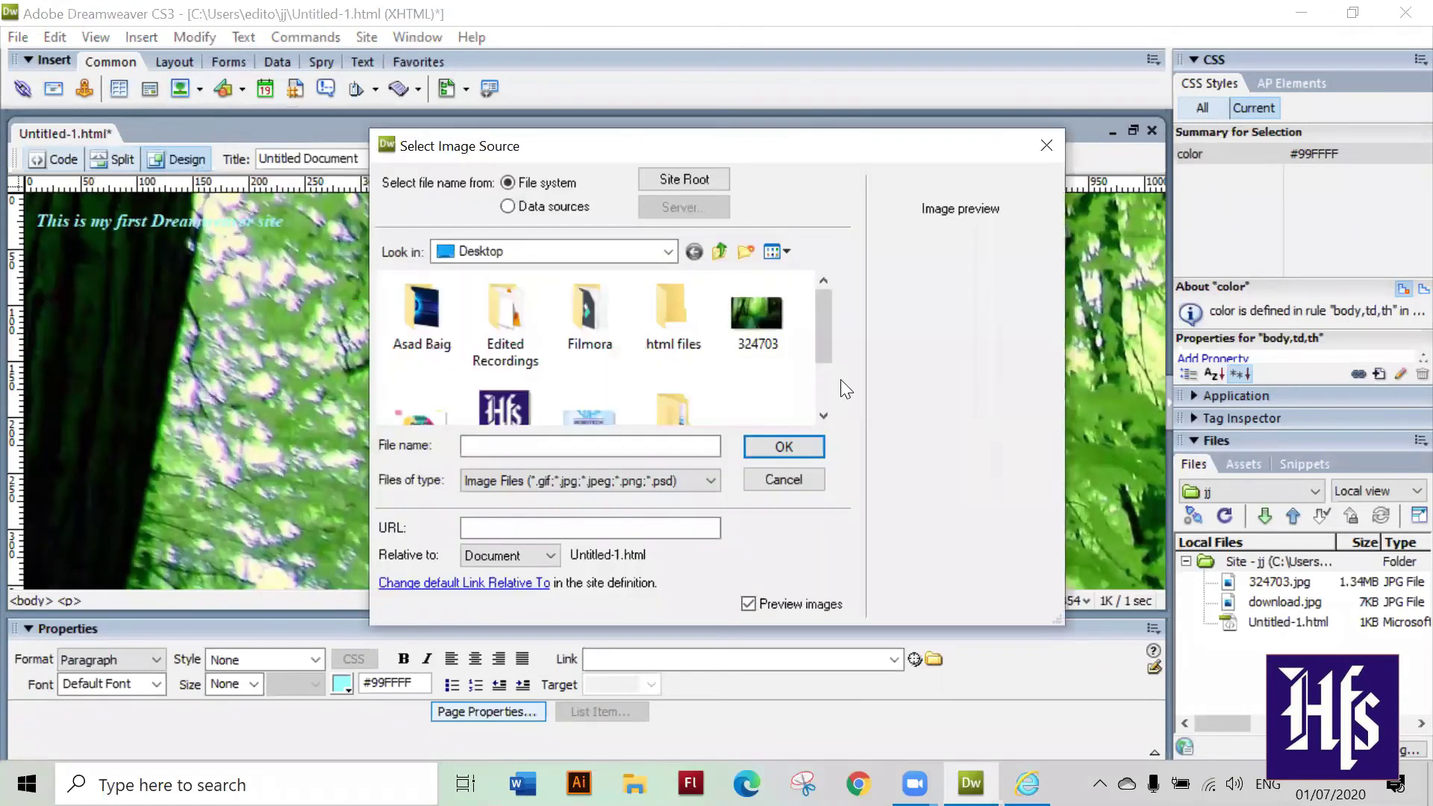
left_click_drag(821, 350, 827, 412)
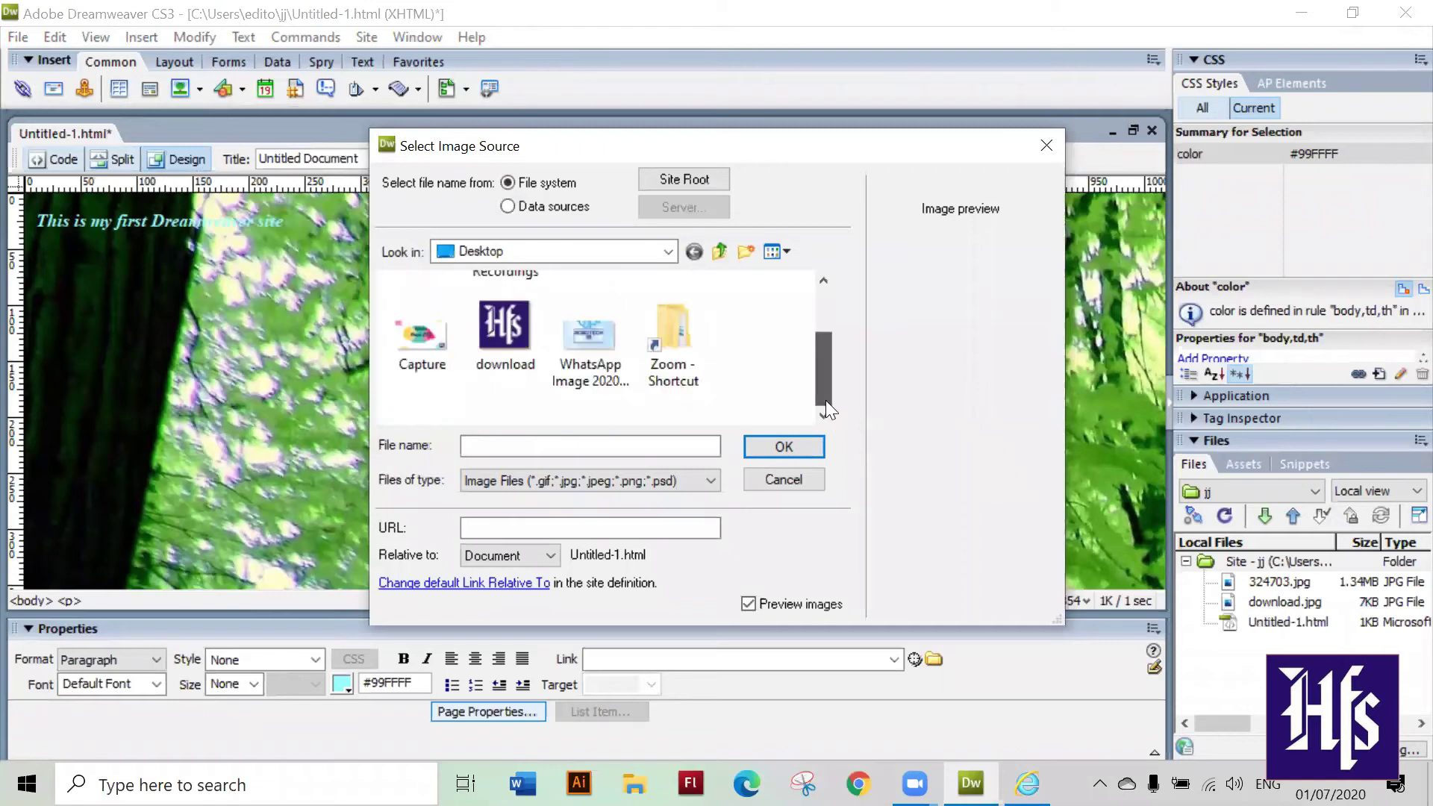
double_click(504, 336)
left_click(676, 470)
left_click(907, 482)
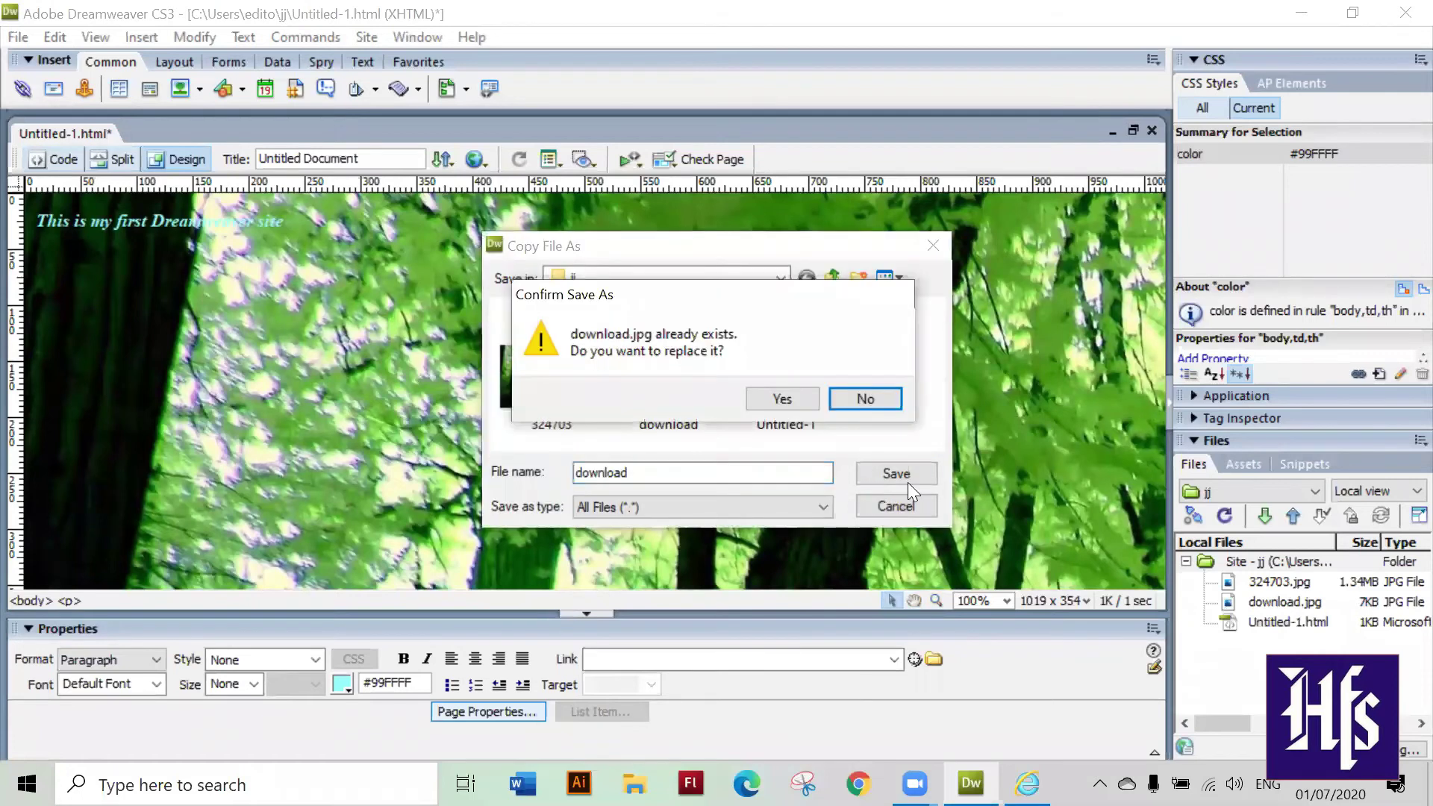
left_click(788, 394)
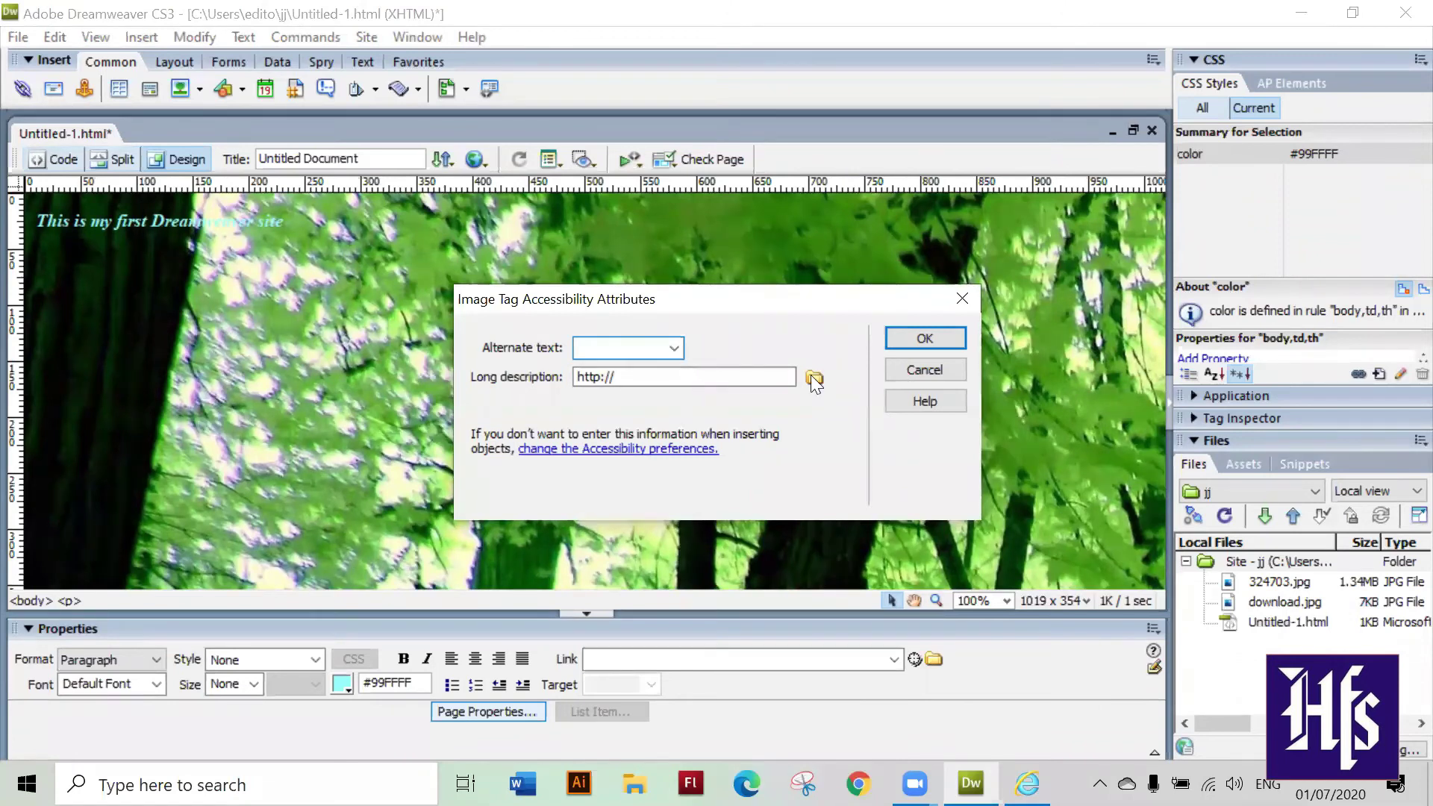
left_click(932, 333)
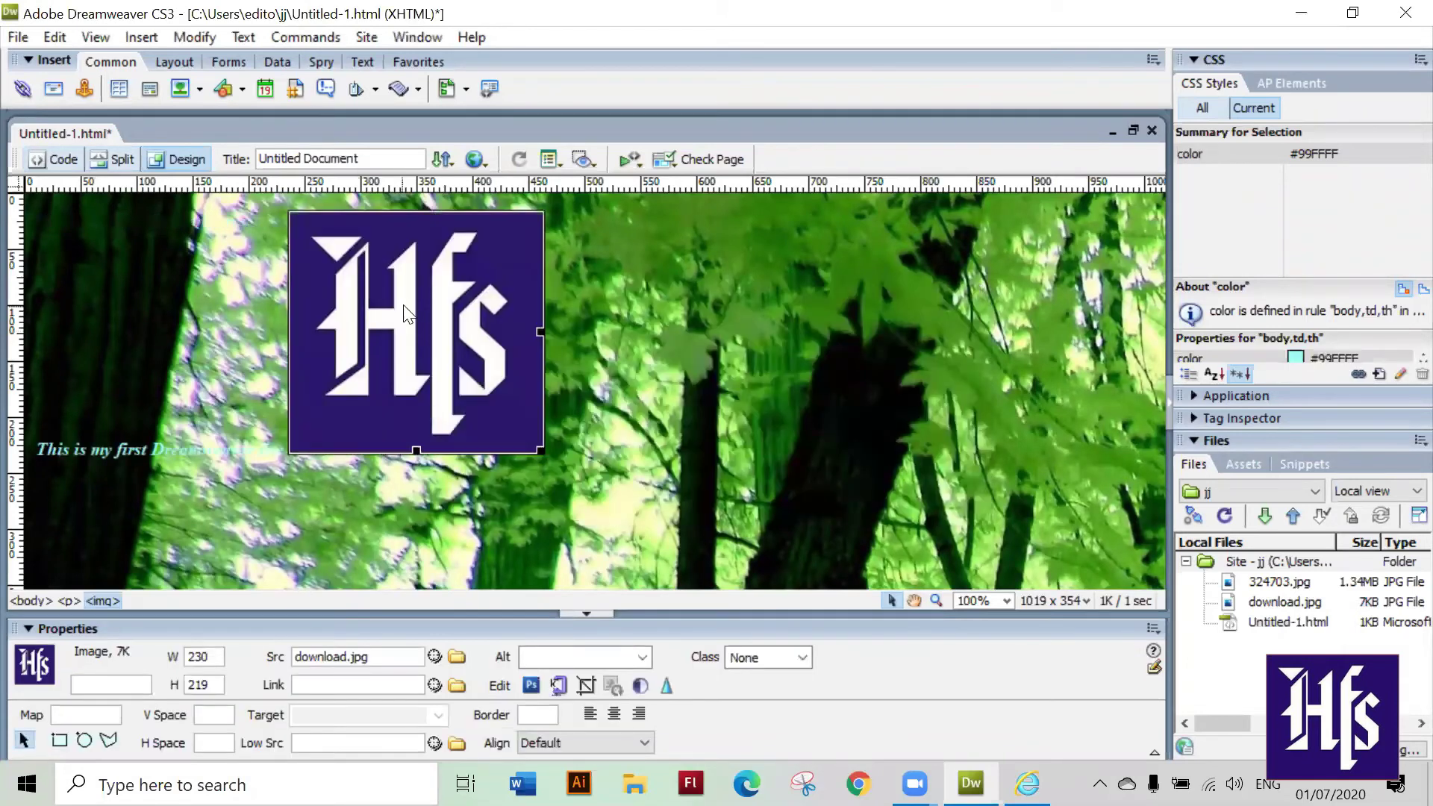
- Move the inserted logo image onto its own line below the sentence and shrink it to about 145 by 121 pixels
left_click_drag(485, 384, 561, 488)
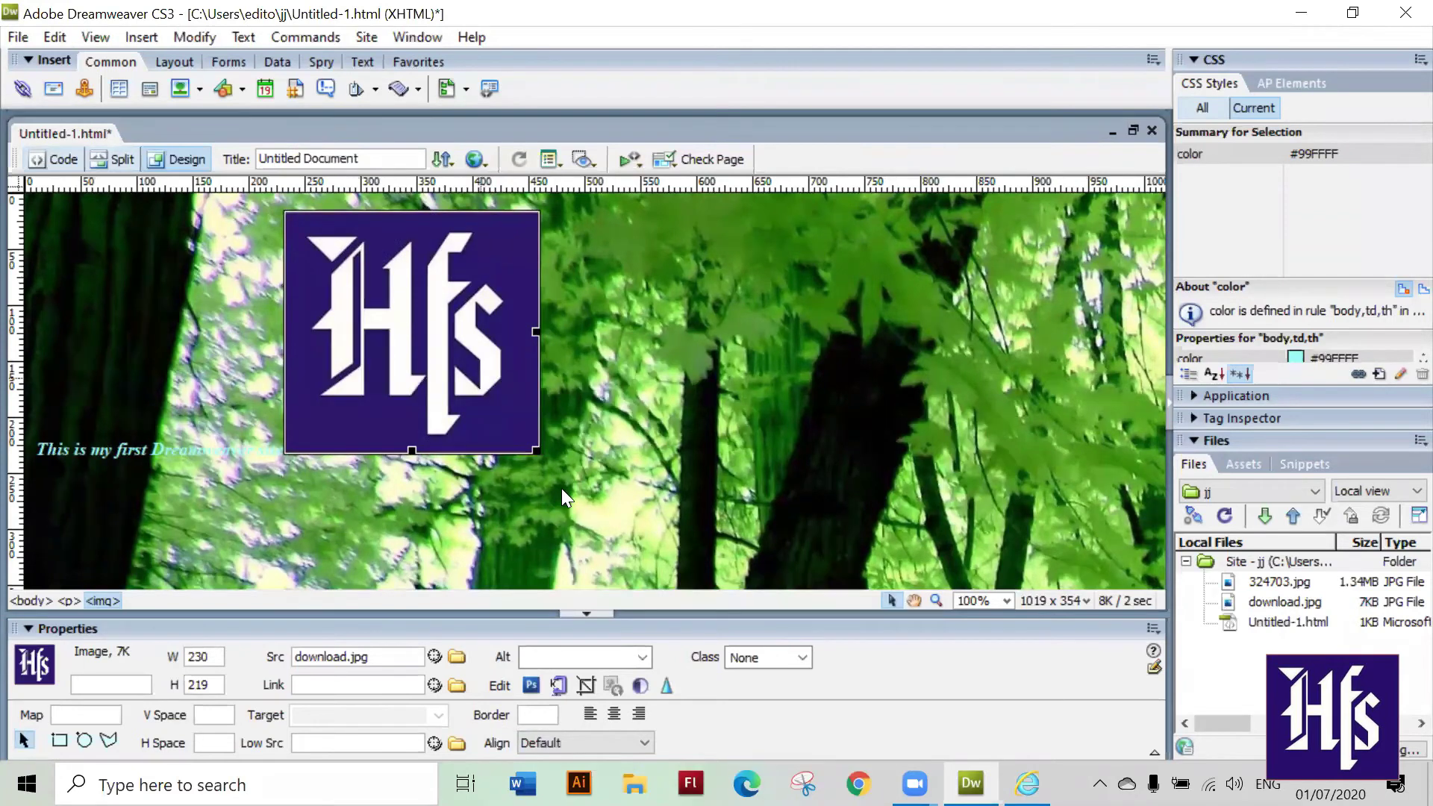
key("Return")
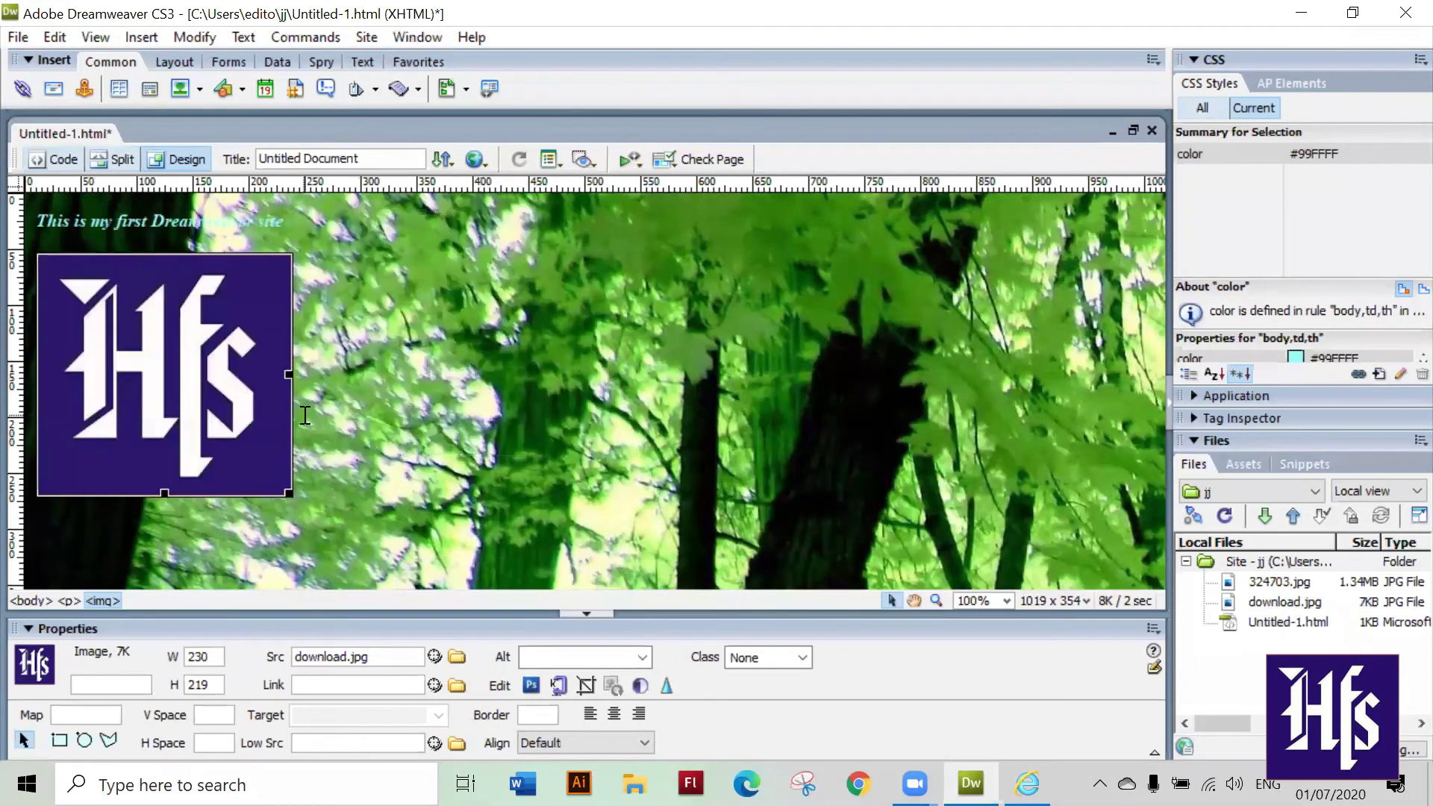
left_click_drag(268, 476, 194, 386)
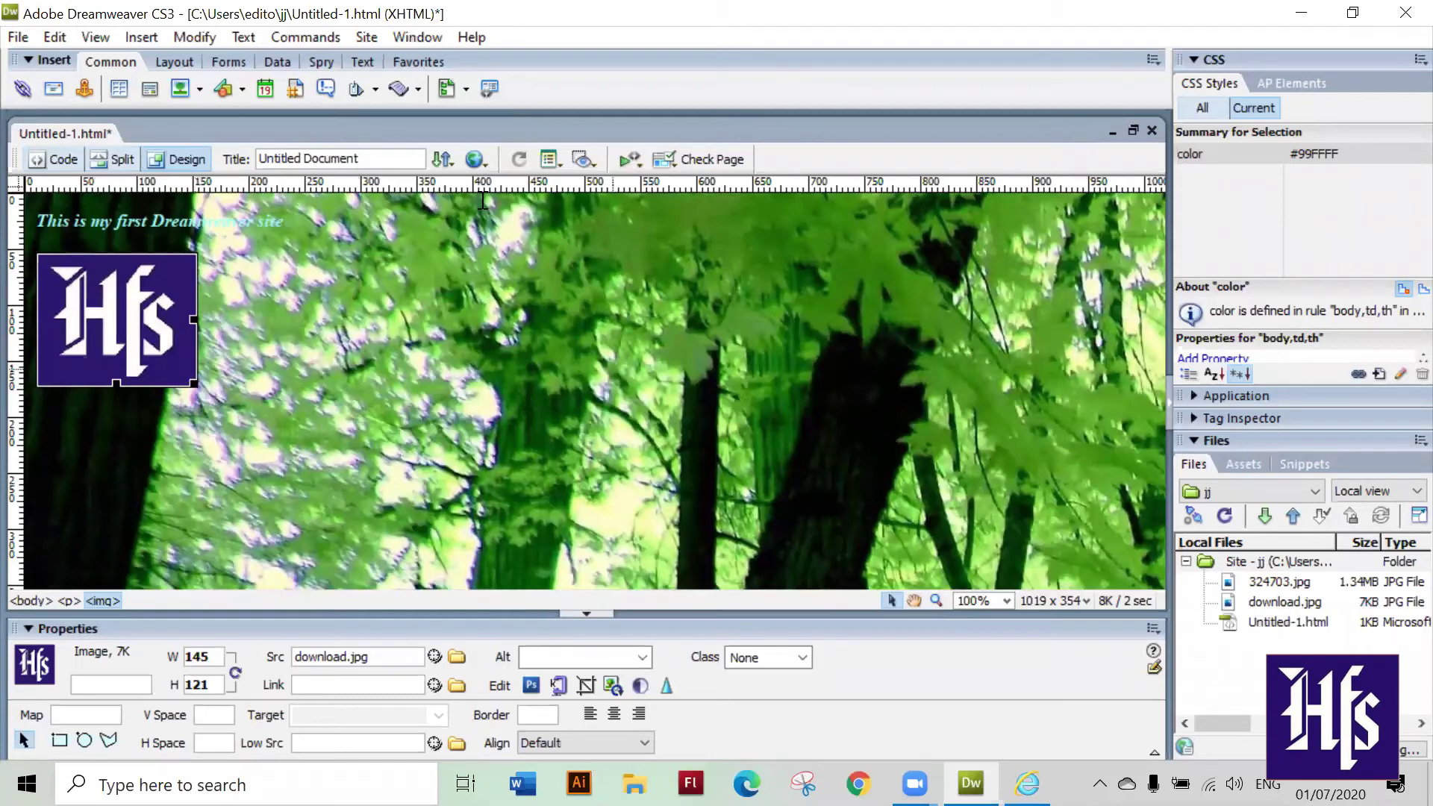
- Add chrome.exe from the Google Chrome Application folder to the preview browser list and accept the preferences
left_click(475, 159)
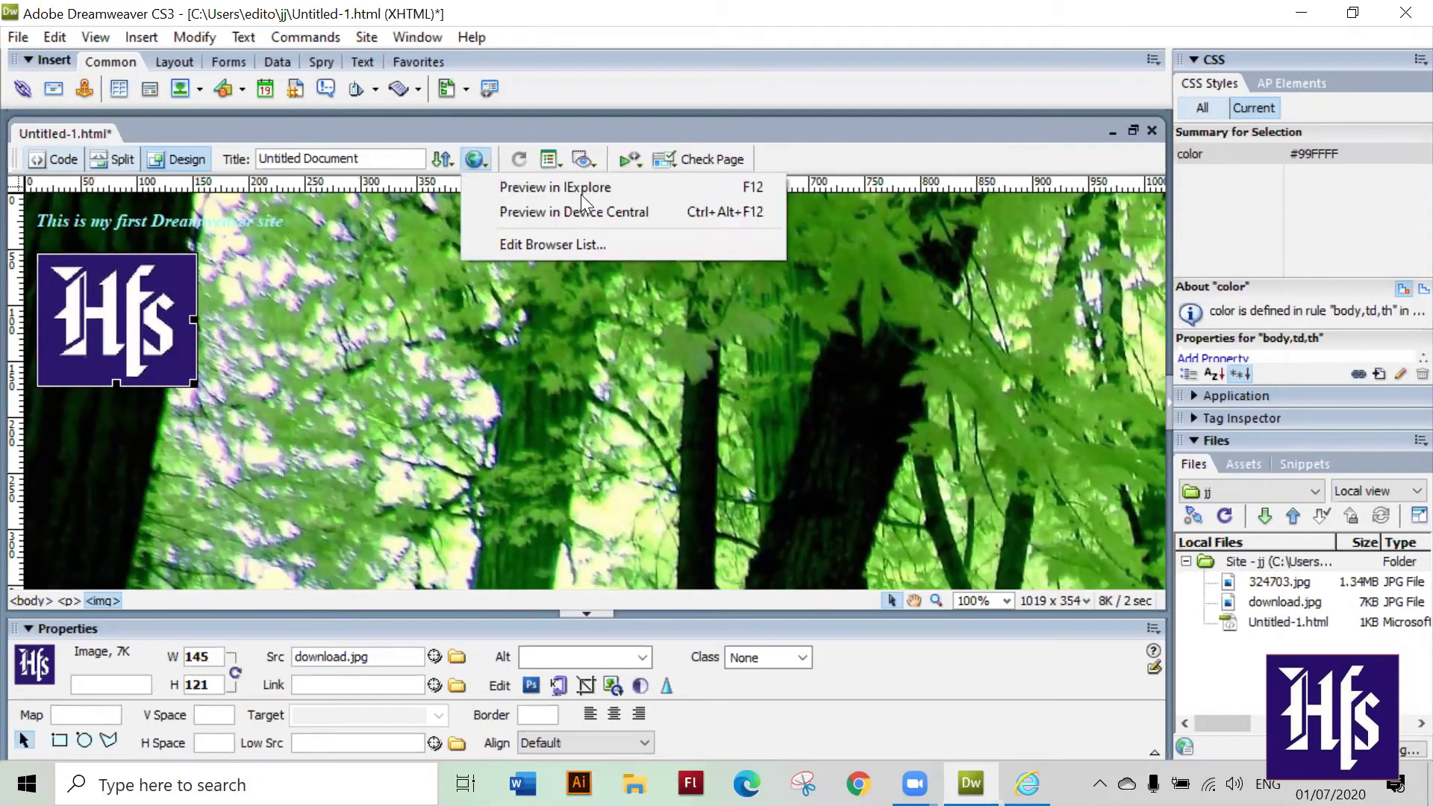
left_click(602, 245)
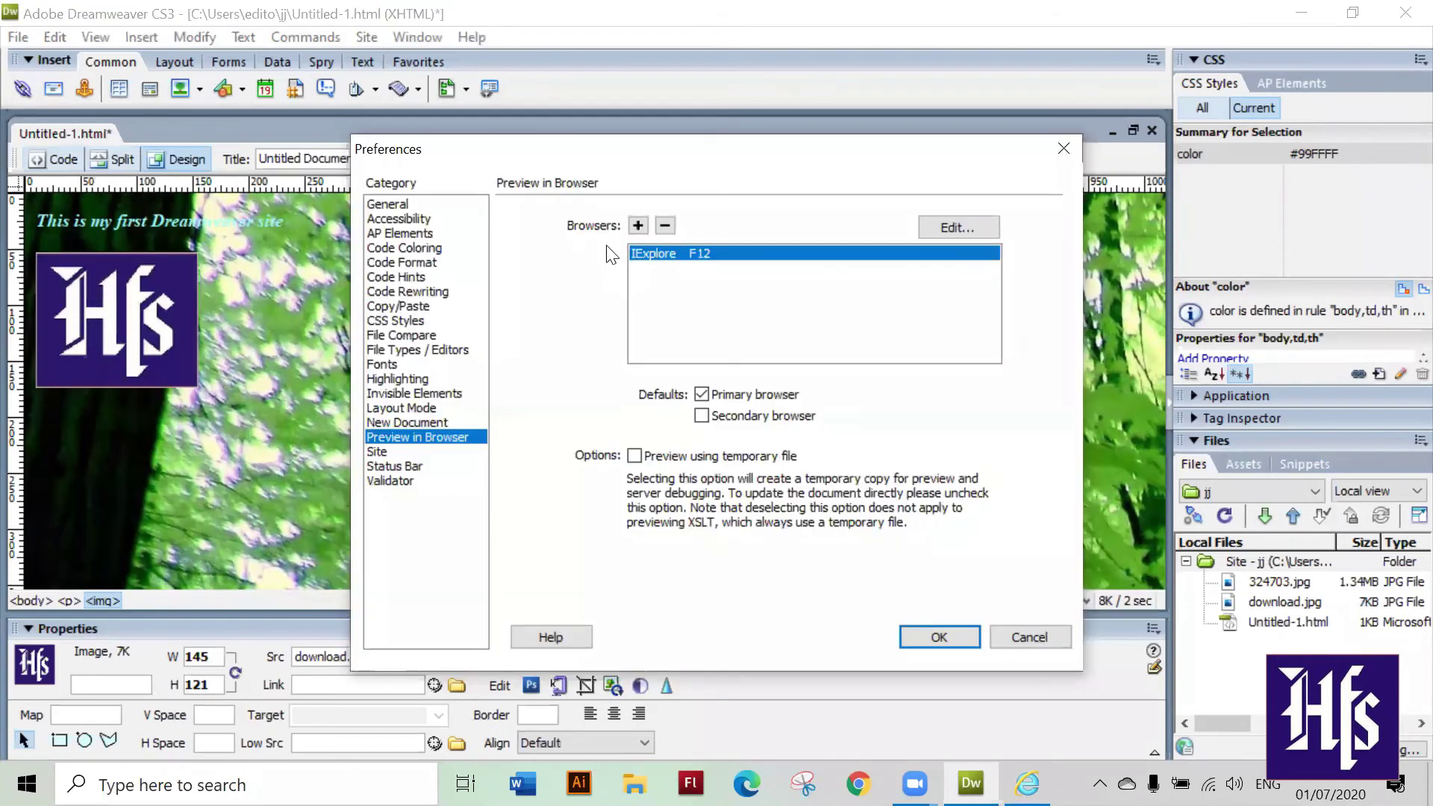
left_click(639, 225)
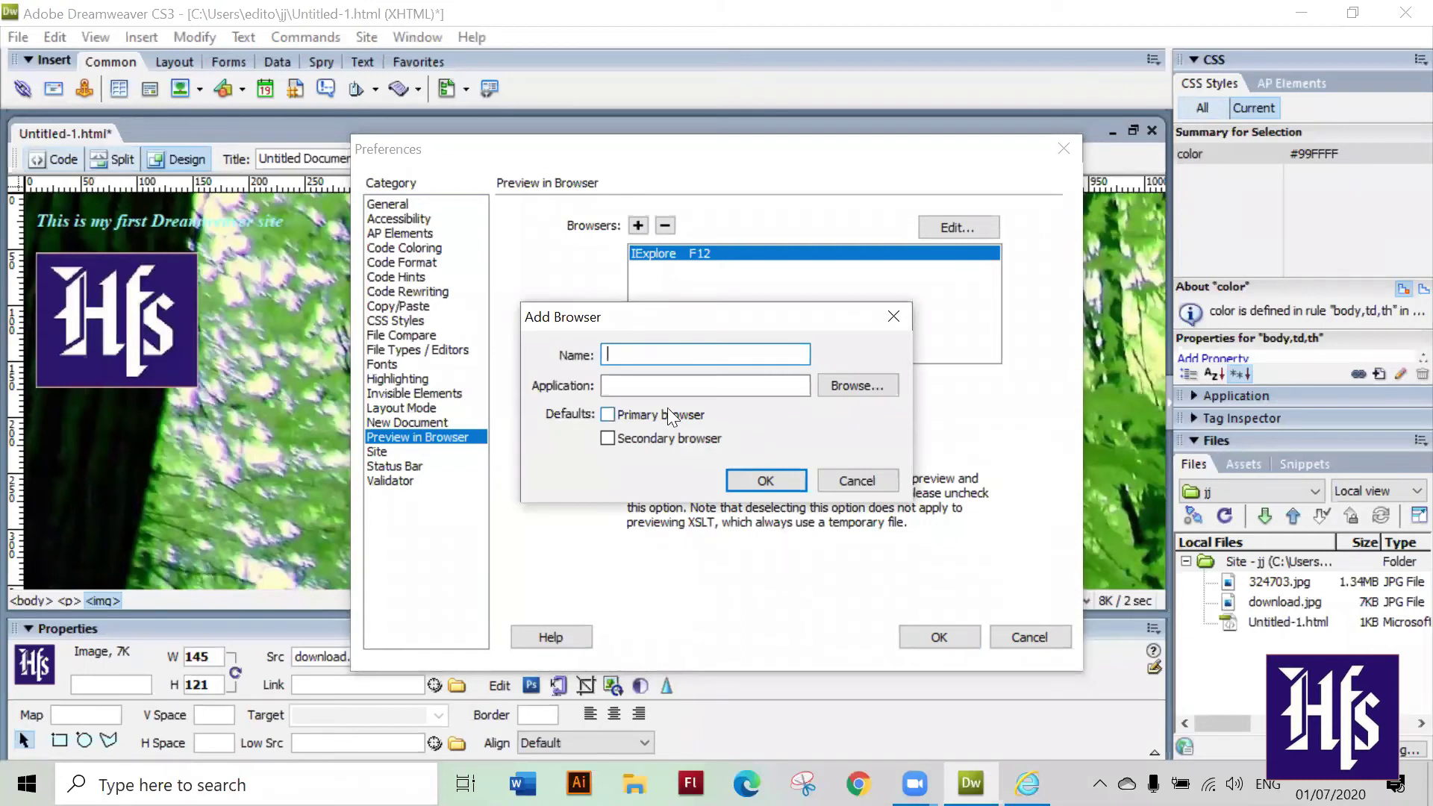
left_click(838, 394)
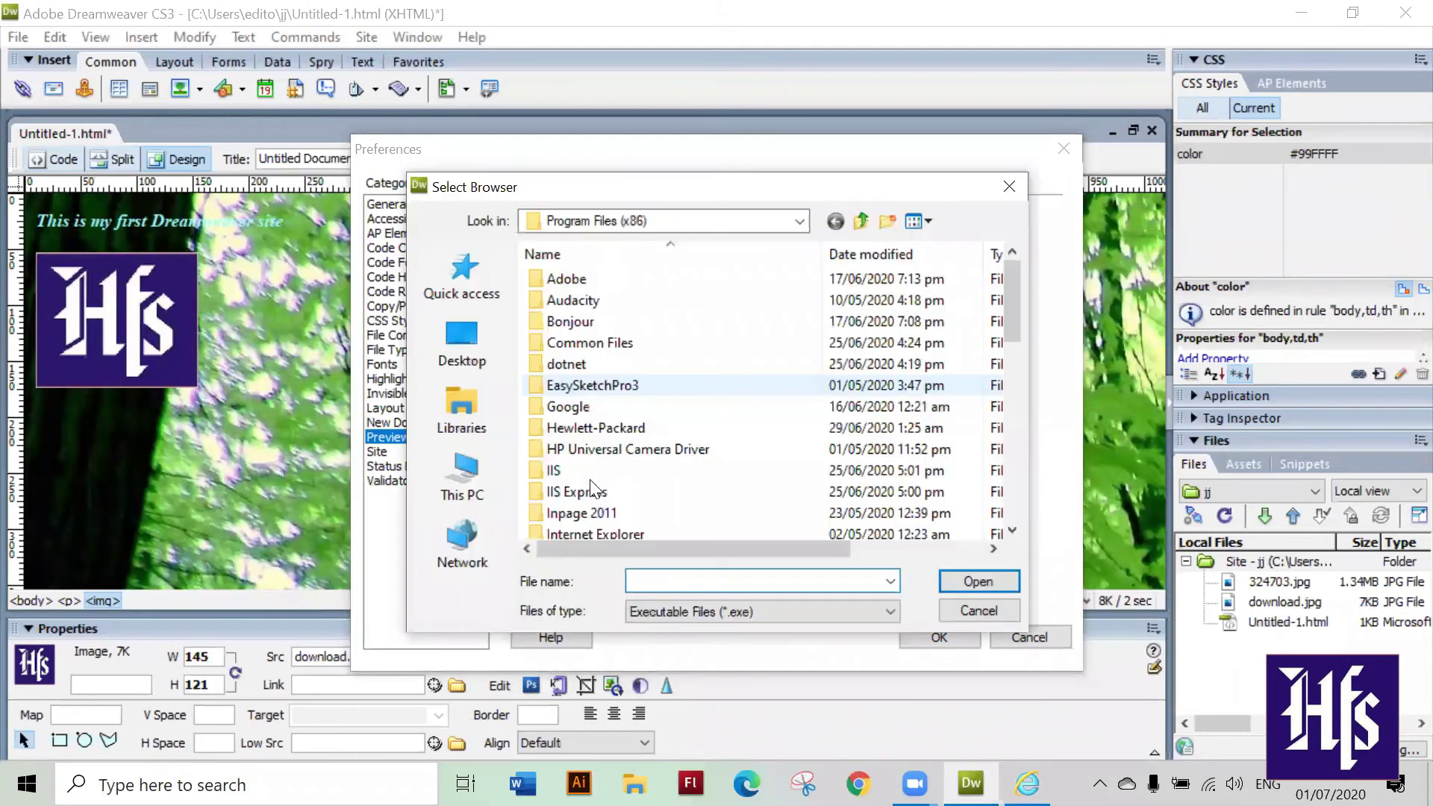
double_click(568, 407)
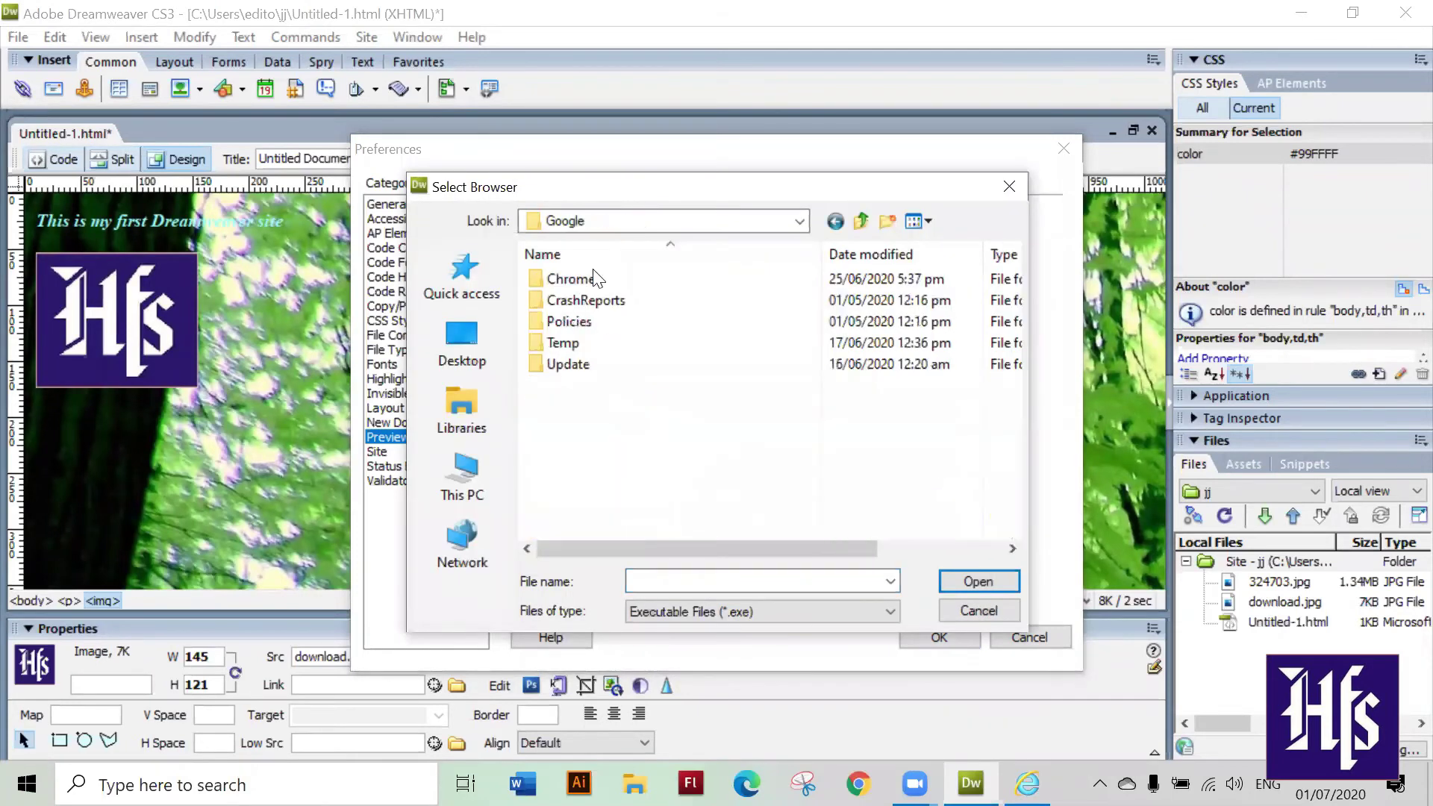
double_click(571, 278)
double_click(599, 279)
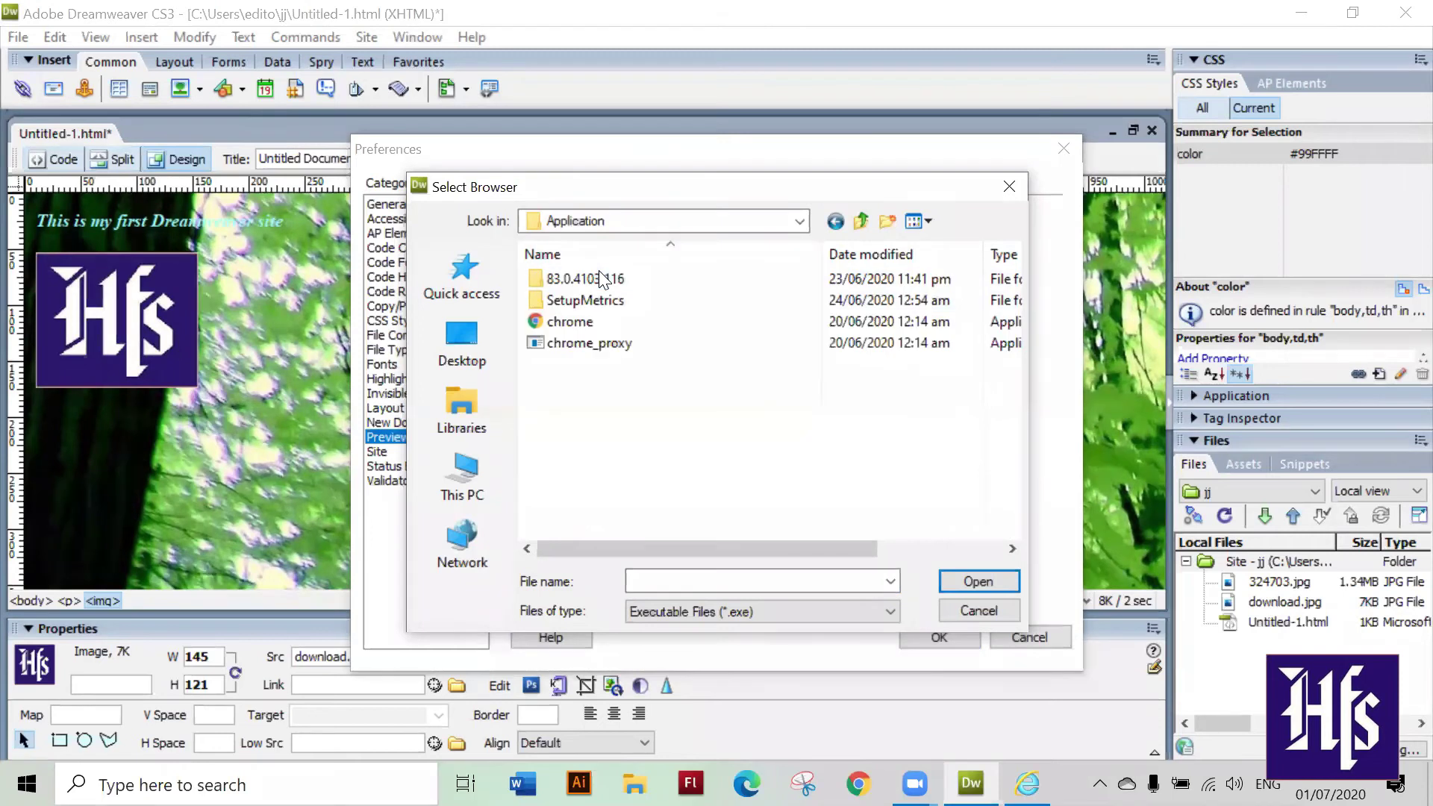
double_click(569, 321)
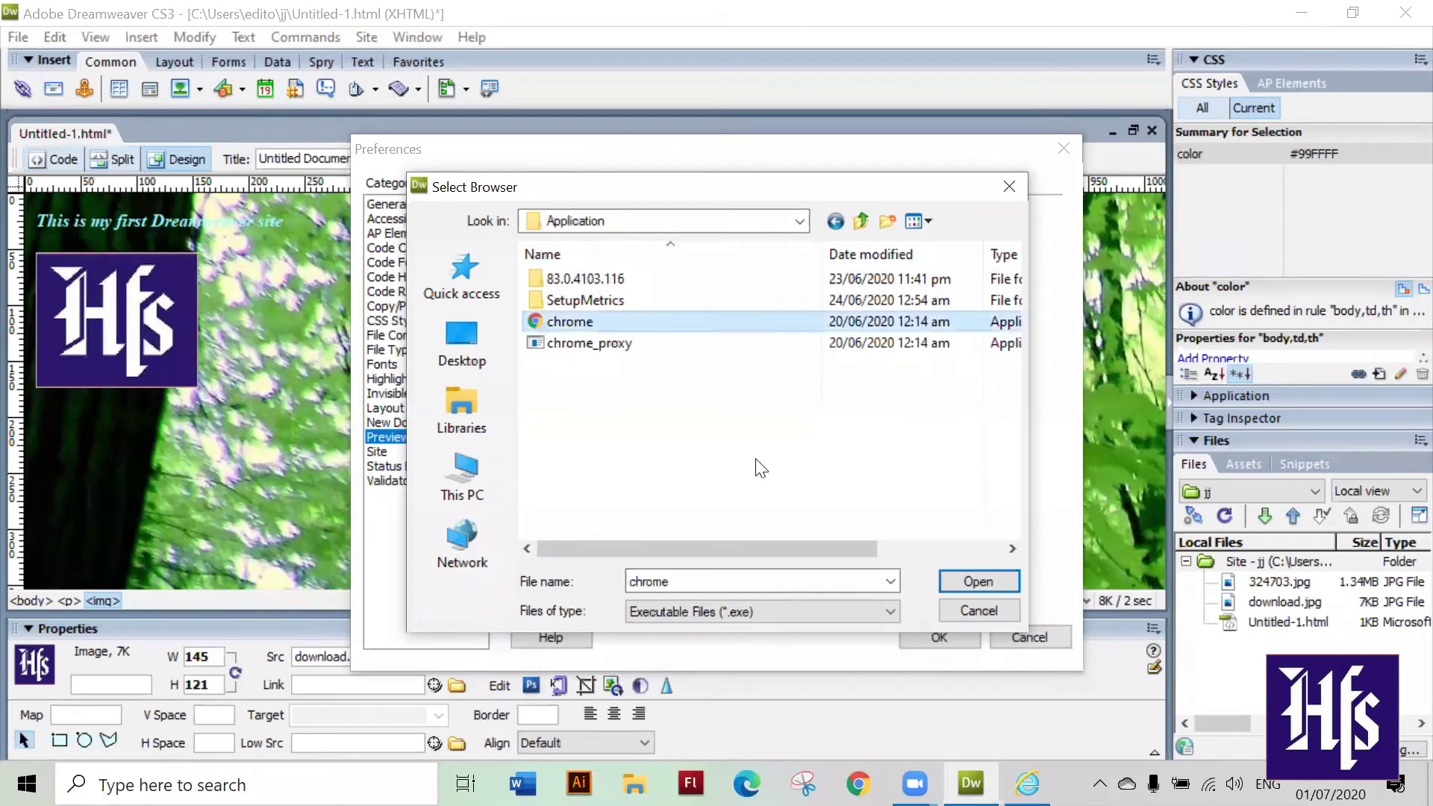
key("Return")
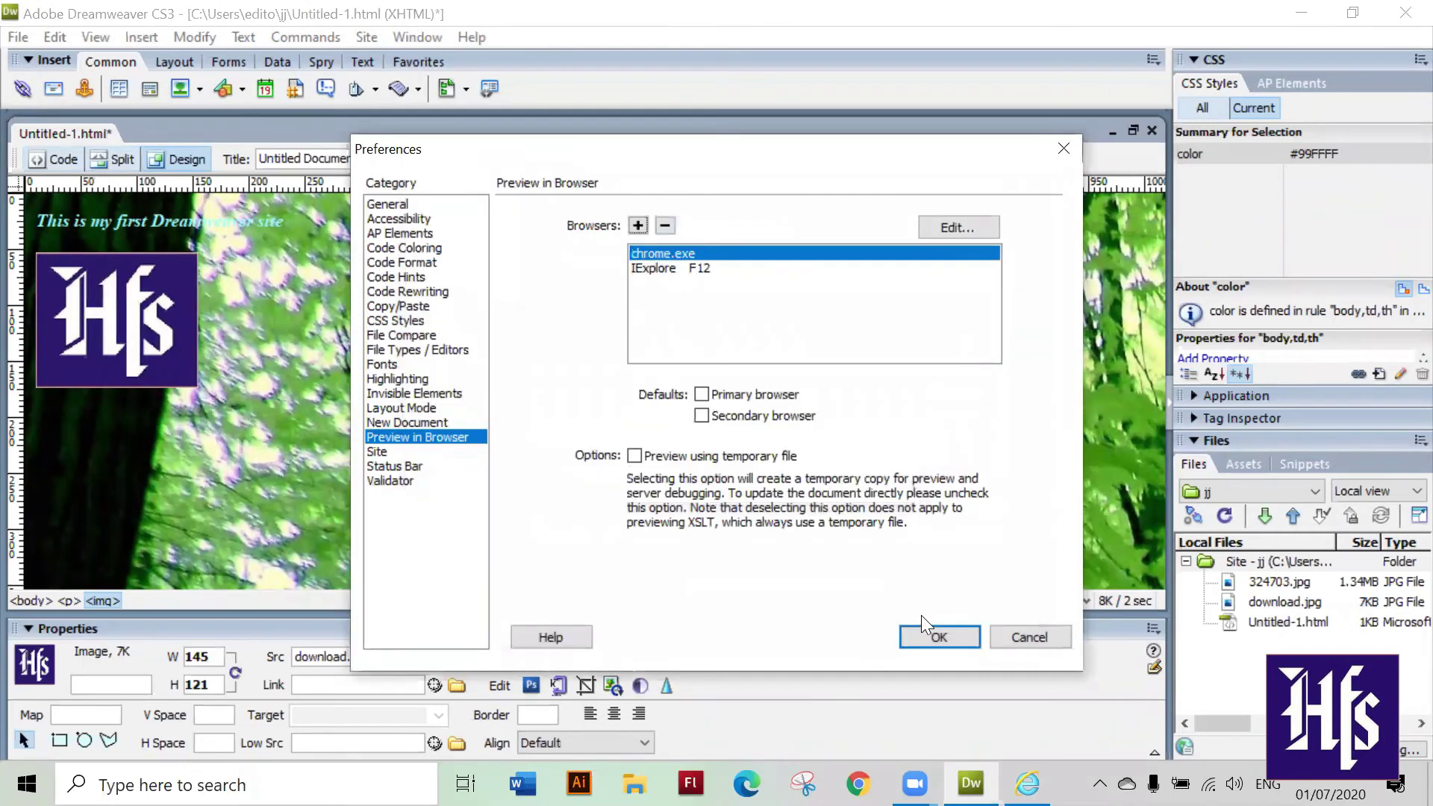
key("Return")
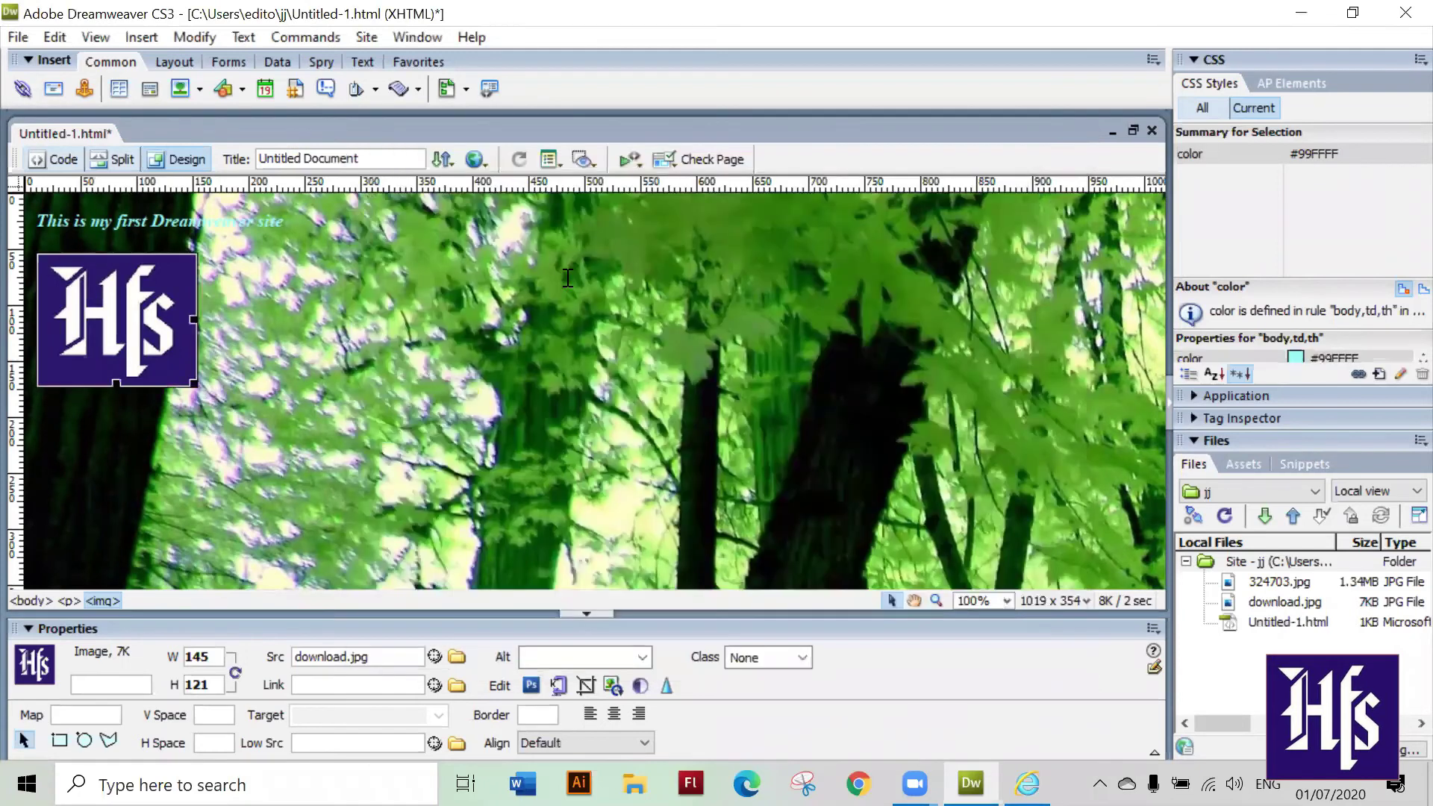
- Save the changes to Untitled-1 and preview the page in chrome.exe, then return to the page design
left_click(475, 161)
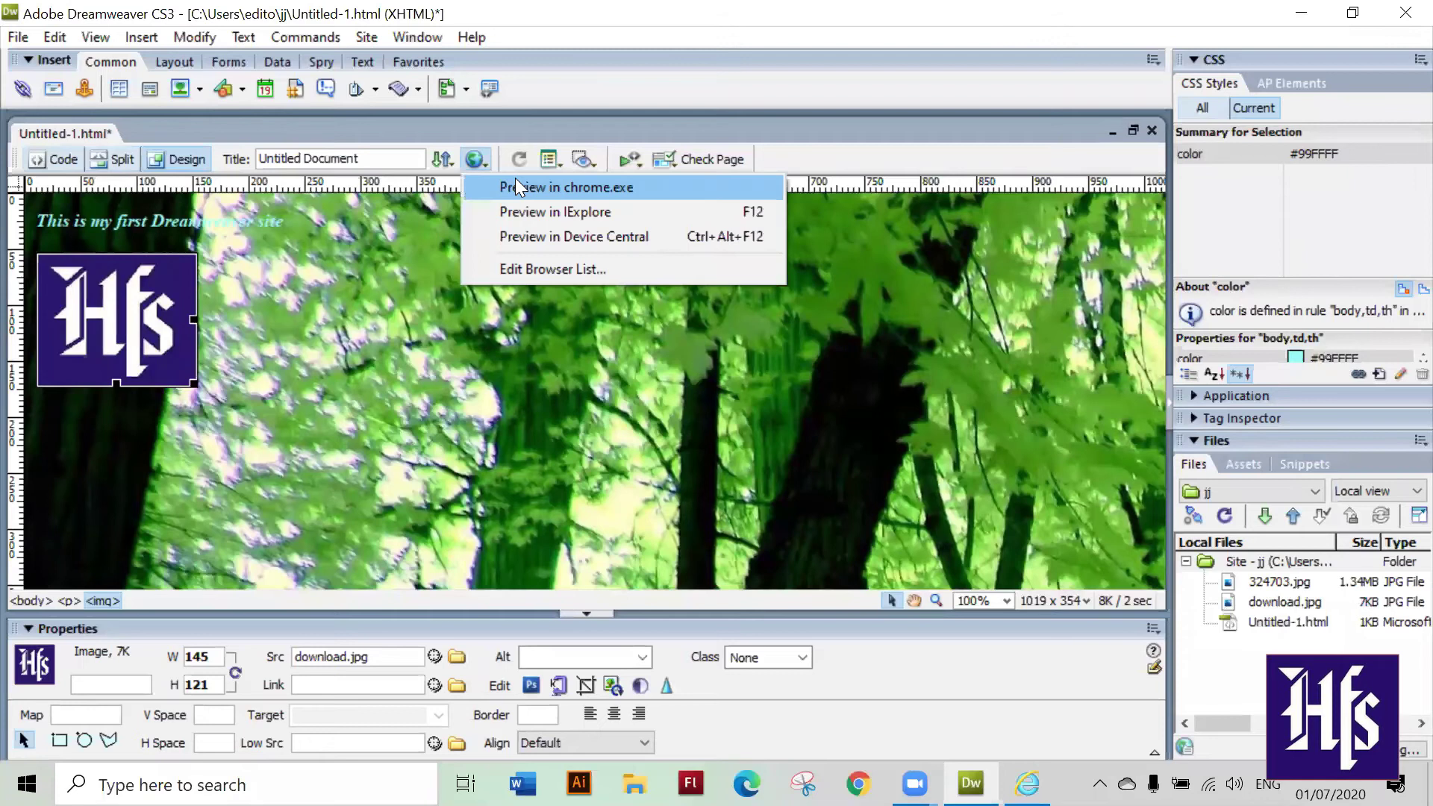
left_click(517, 188)
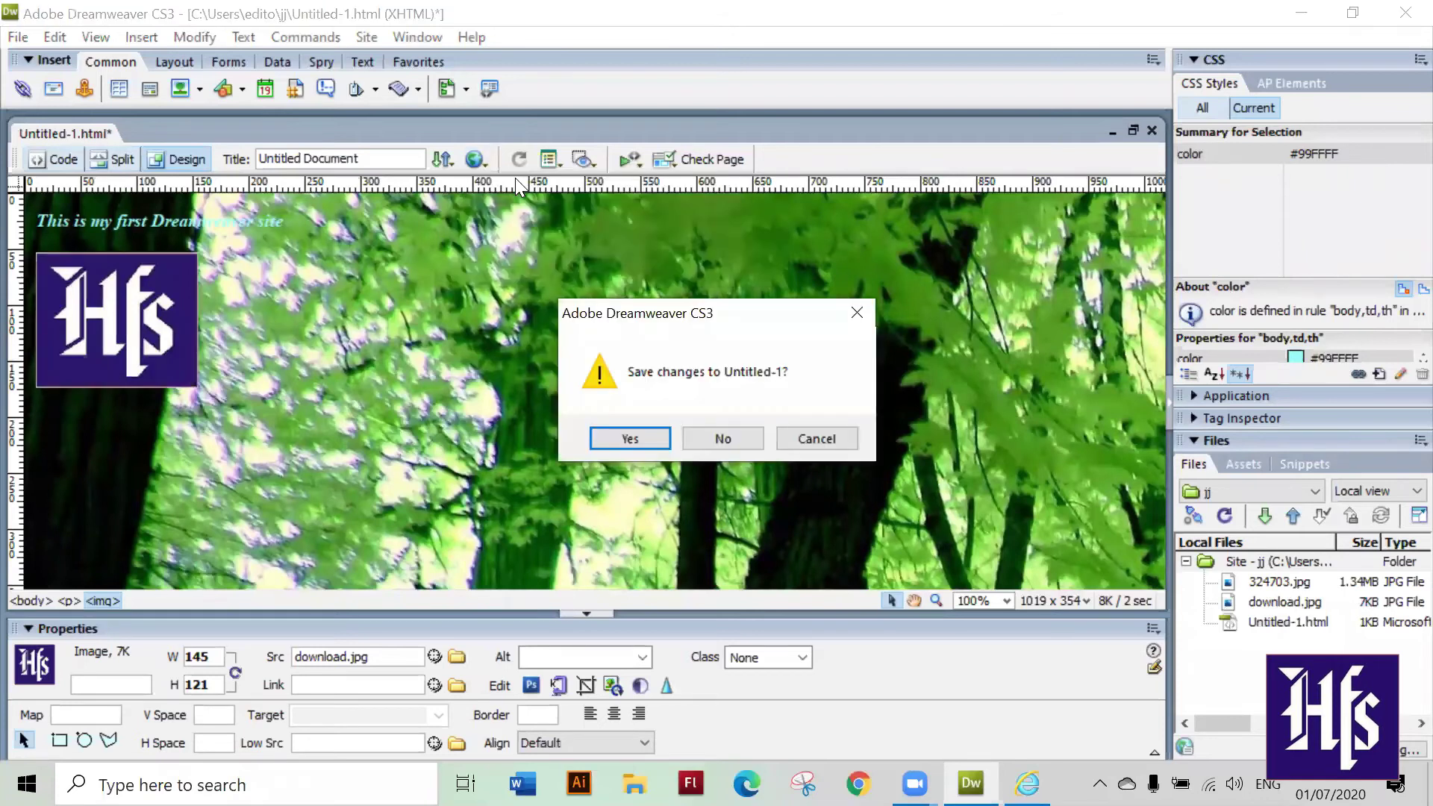
left_click(639, 440)
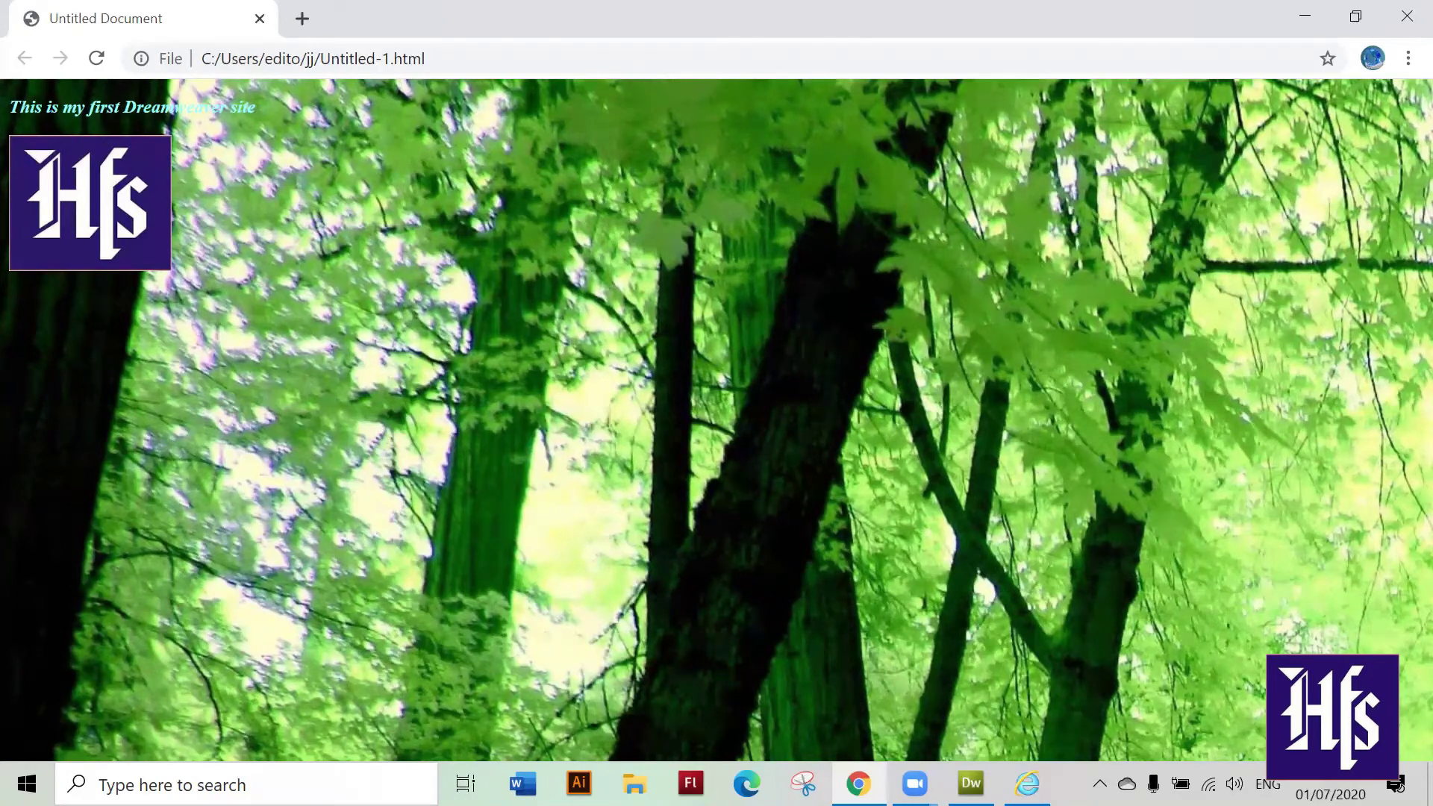
mouse_move(970, 784)
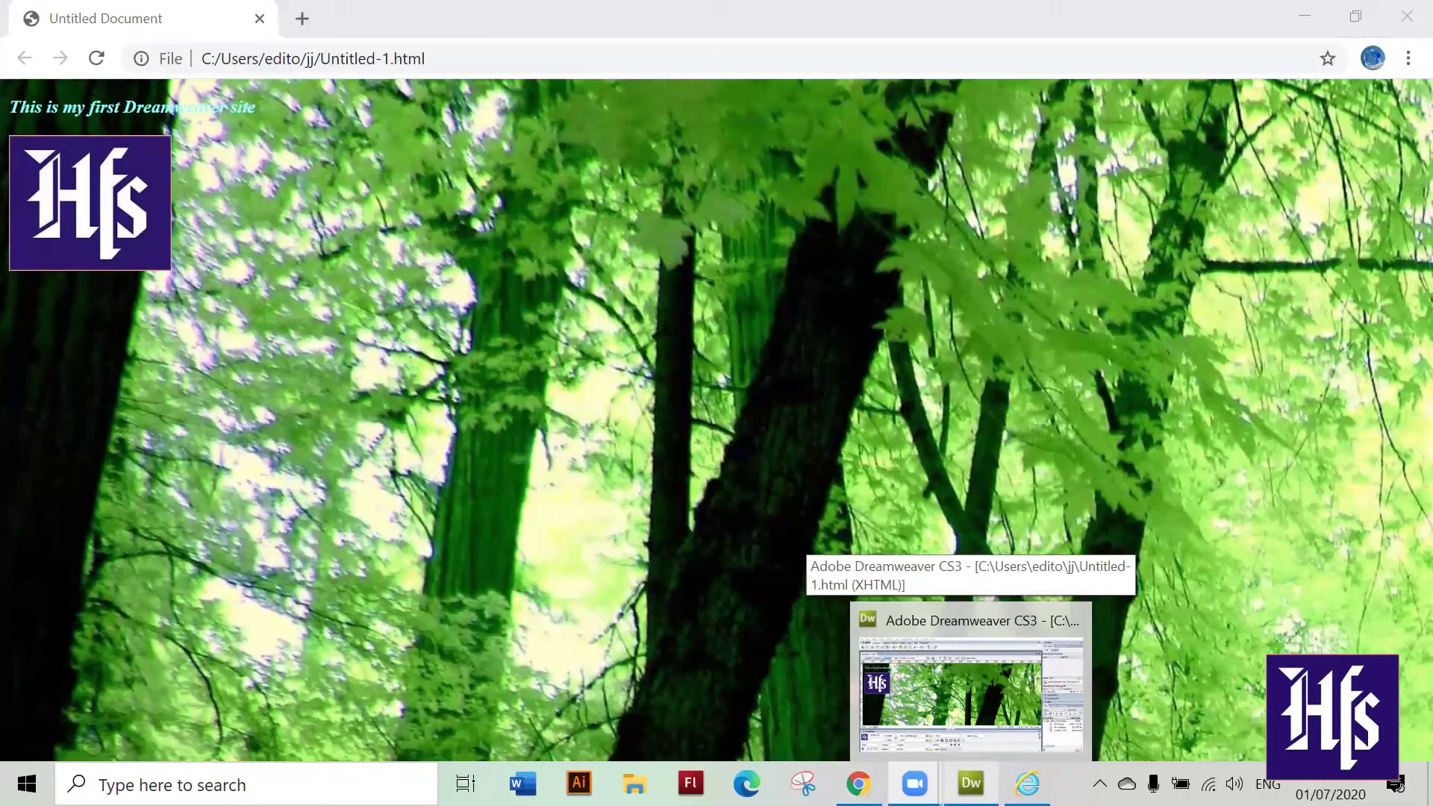
mouse_move(914, 783)
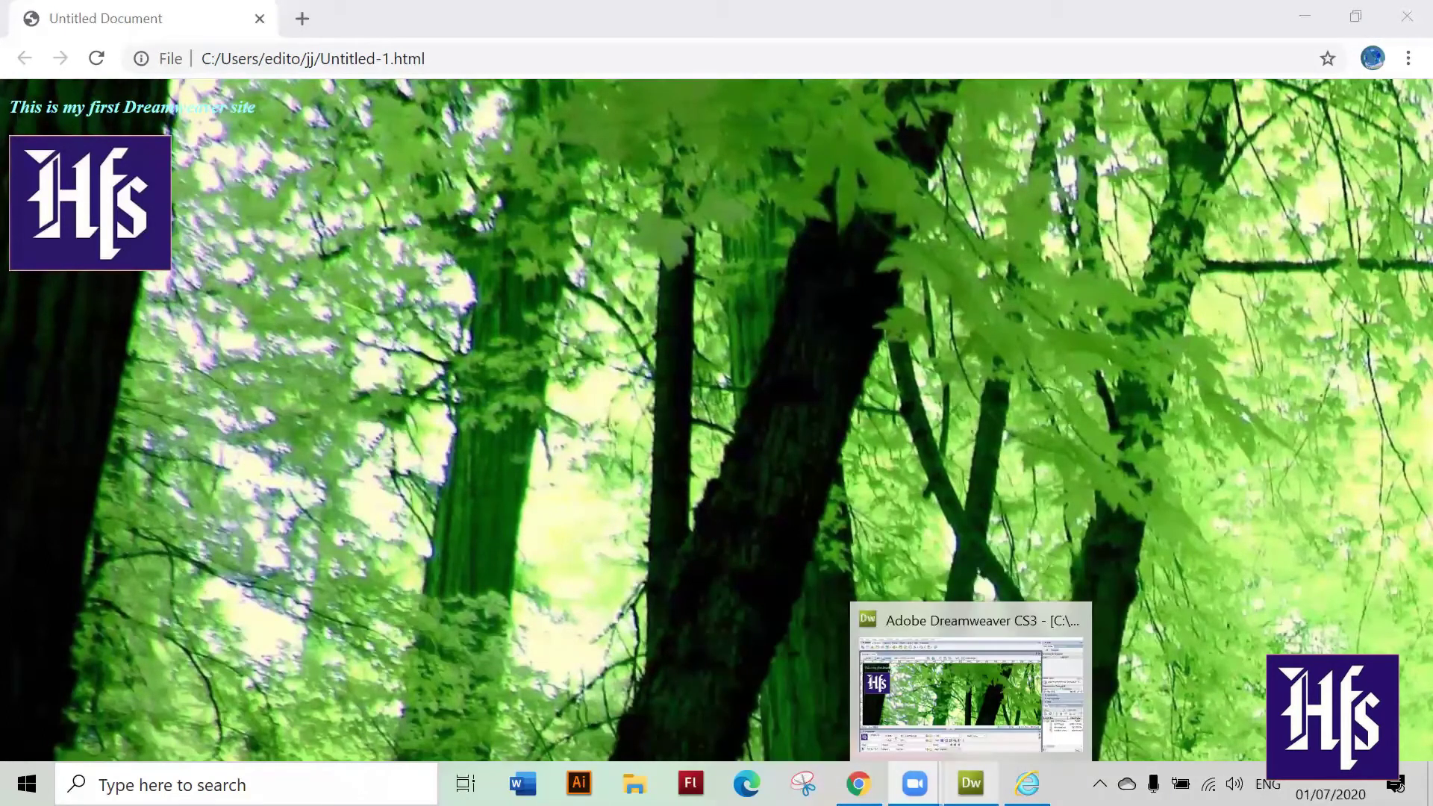
left_click(970, 784)
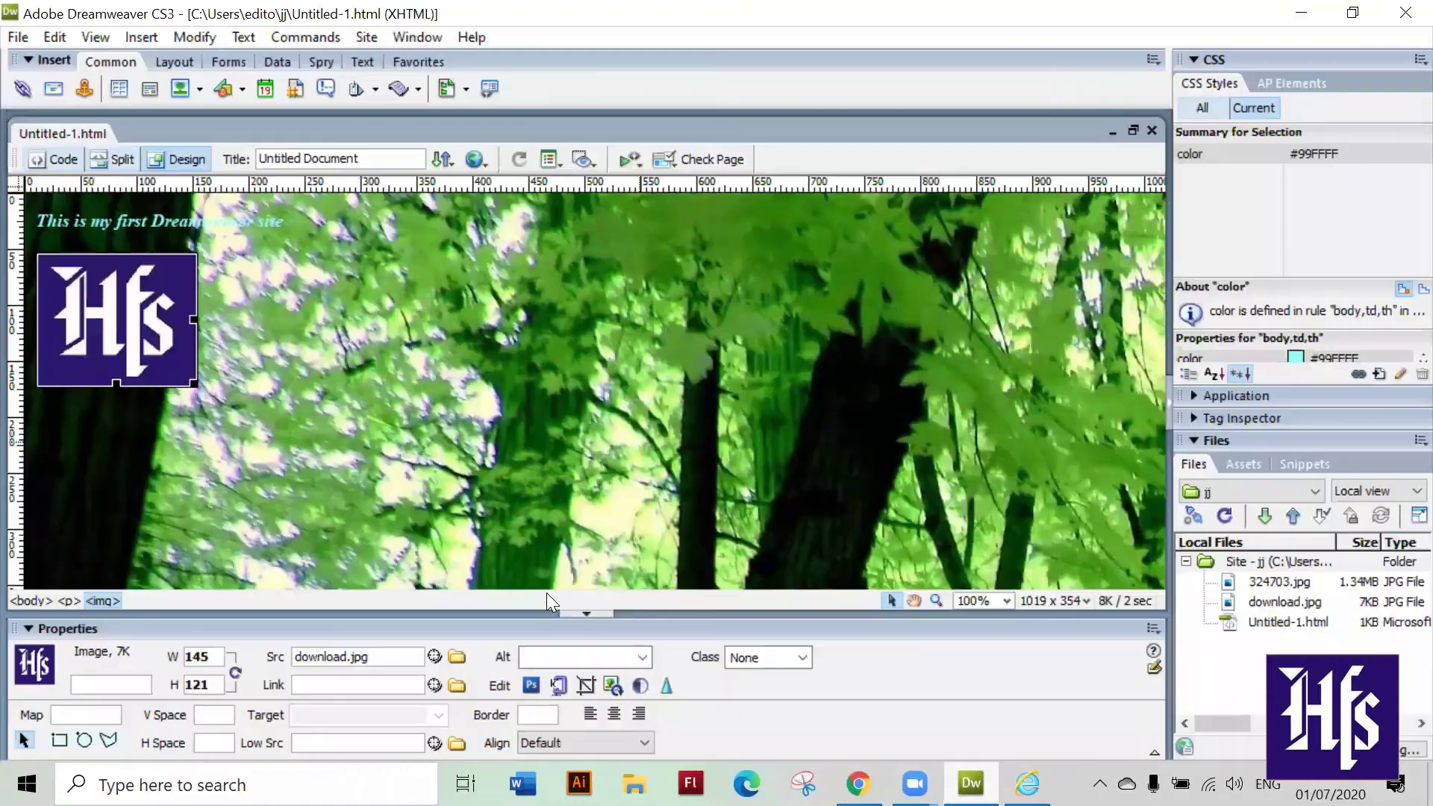
- Add the line "Roll over image" below the logo and make it bold
left_click(164, 453)
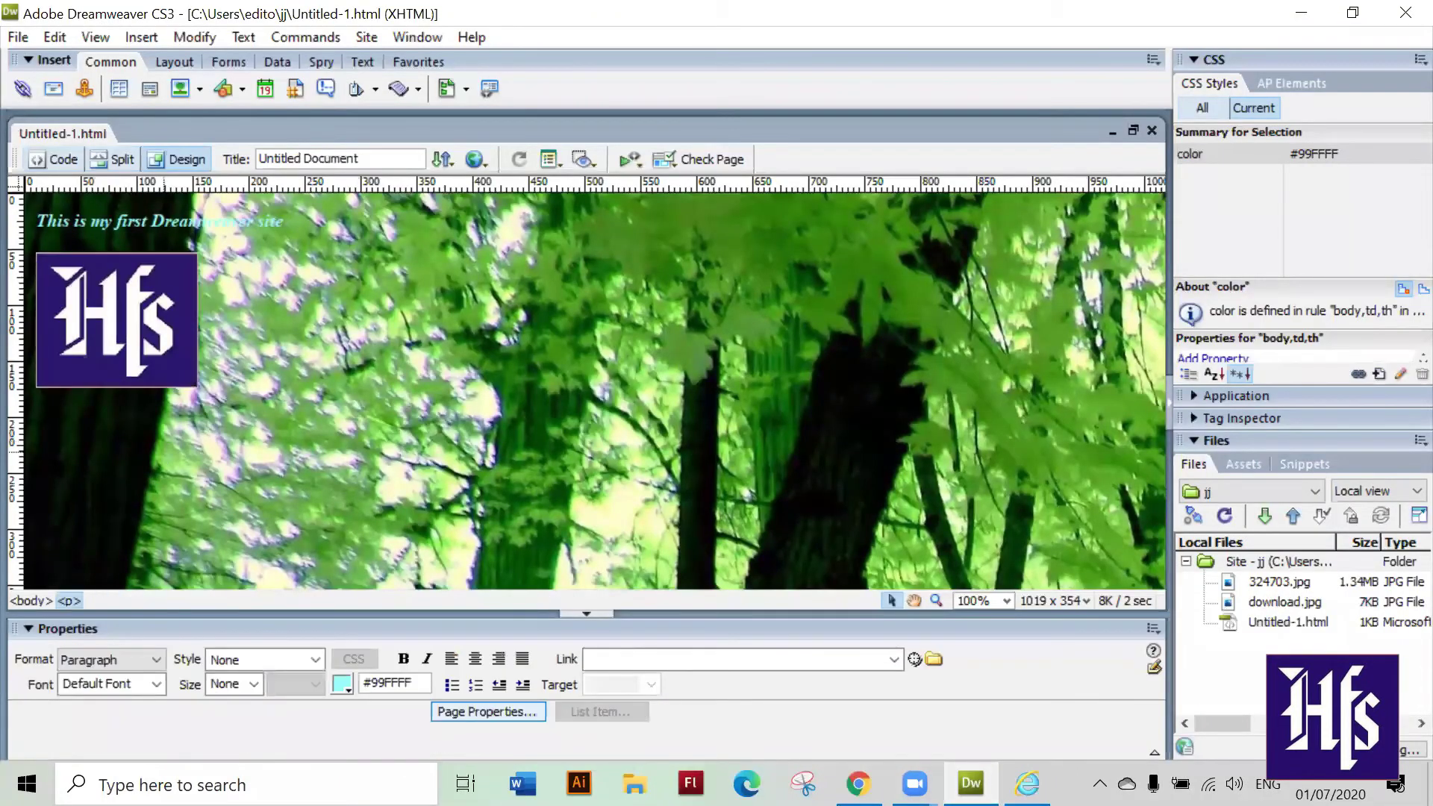
type("roll")
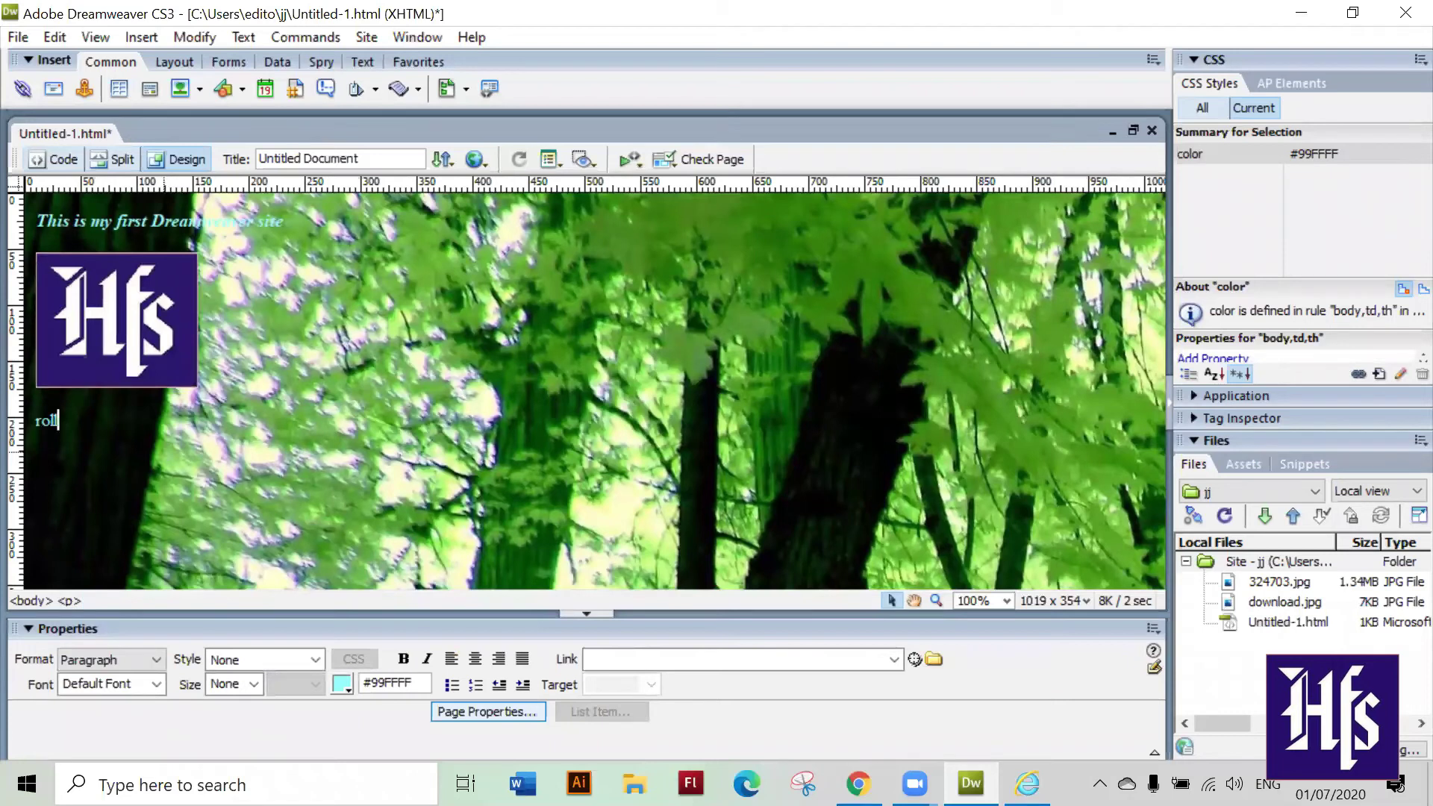
key("BackSpace")
key("BackSpace")
key("BackSpace")
key("BackSpace")
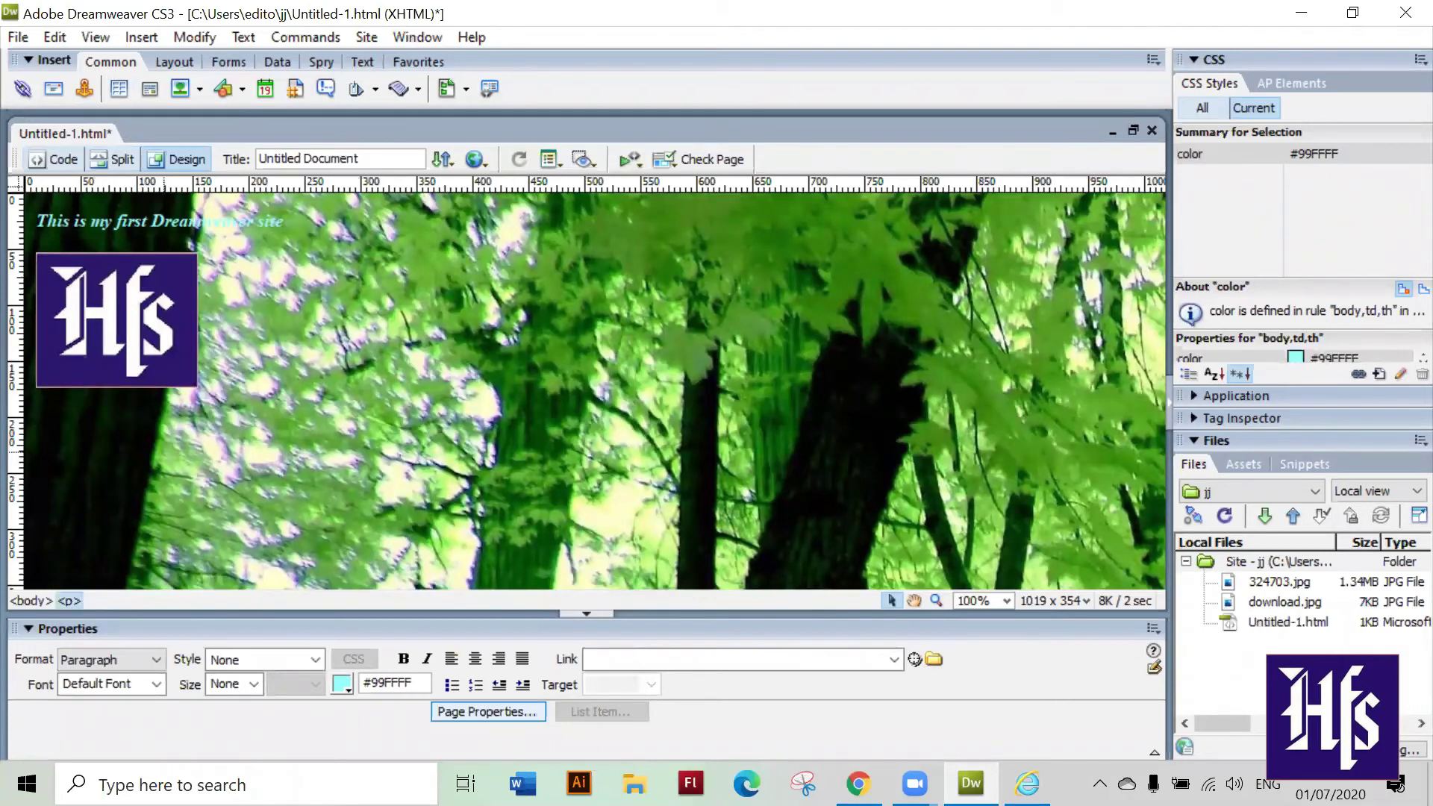
type("Roll over image")
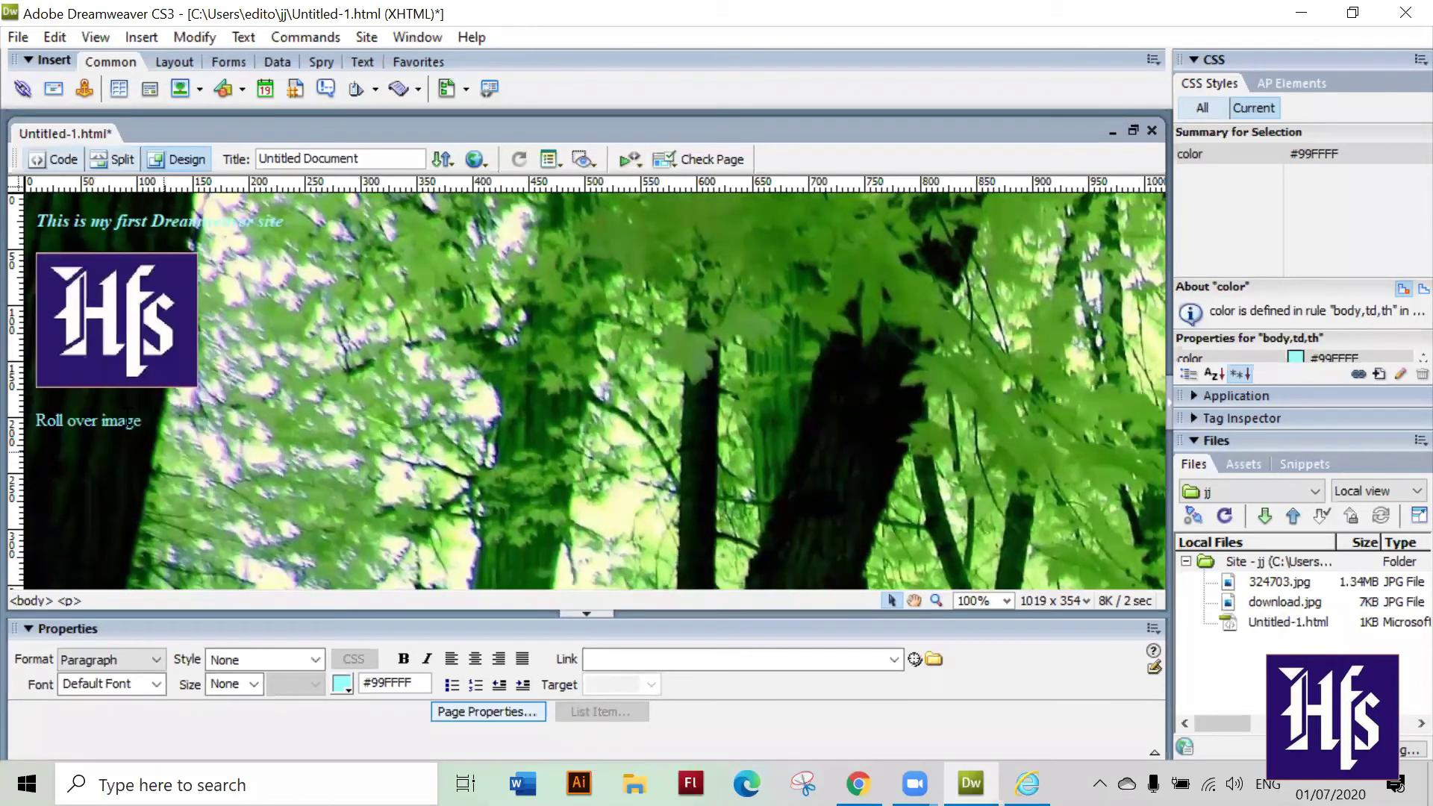
left_click_drag(19, 425, 142, 423)
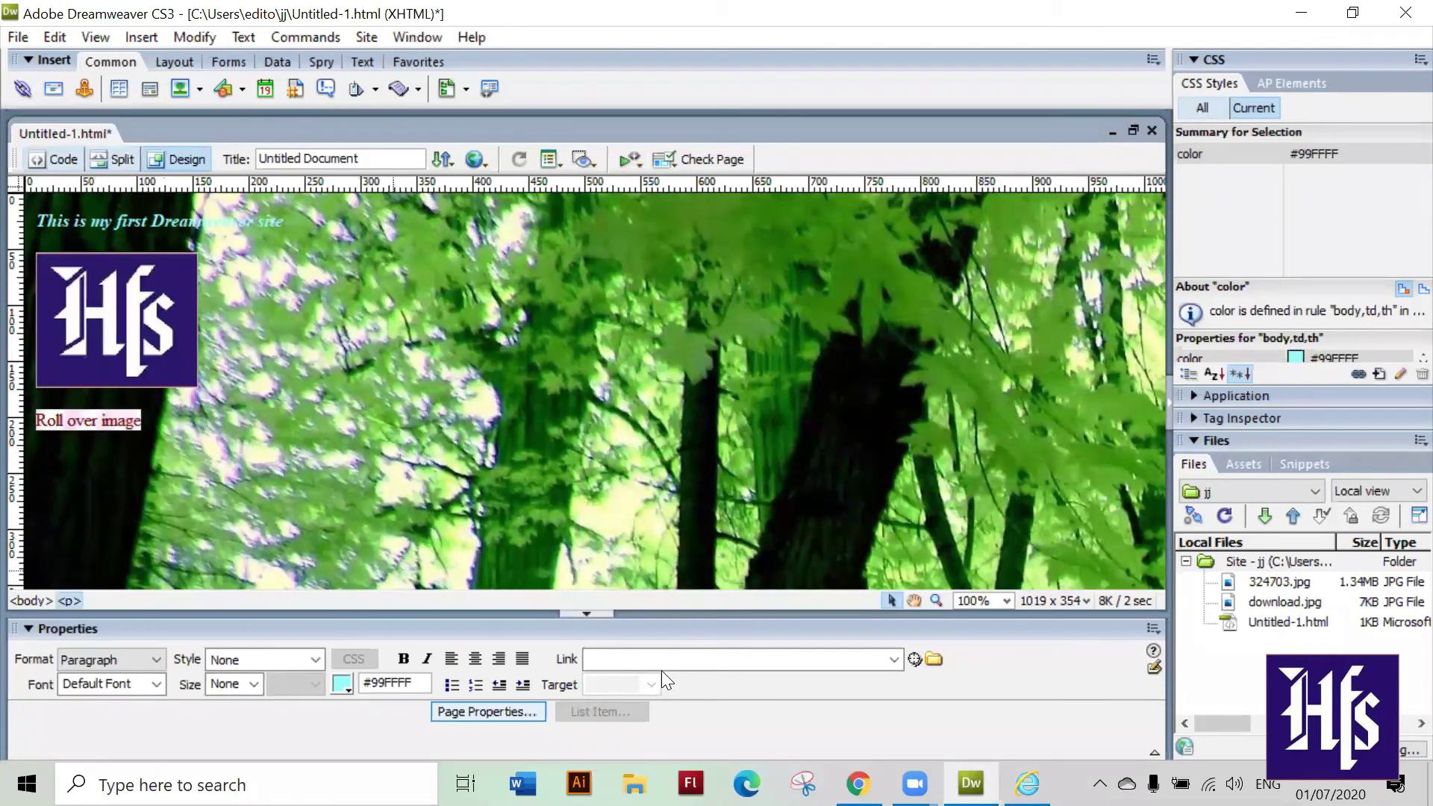
left_click(404, 658)
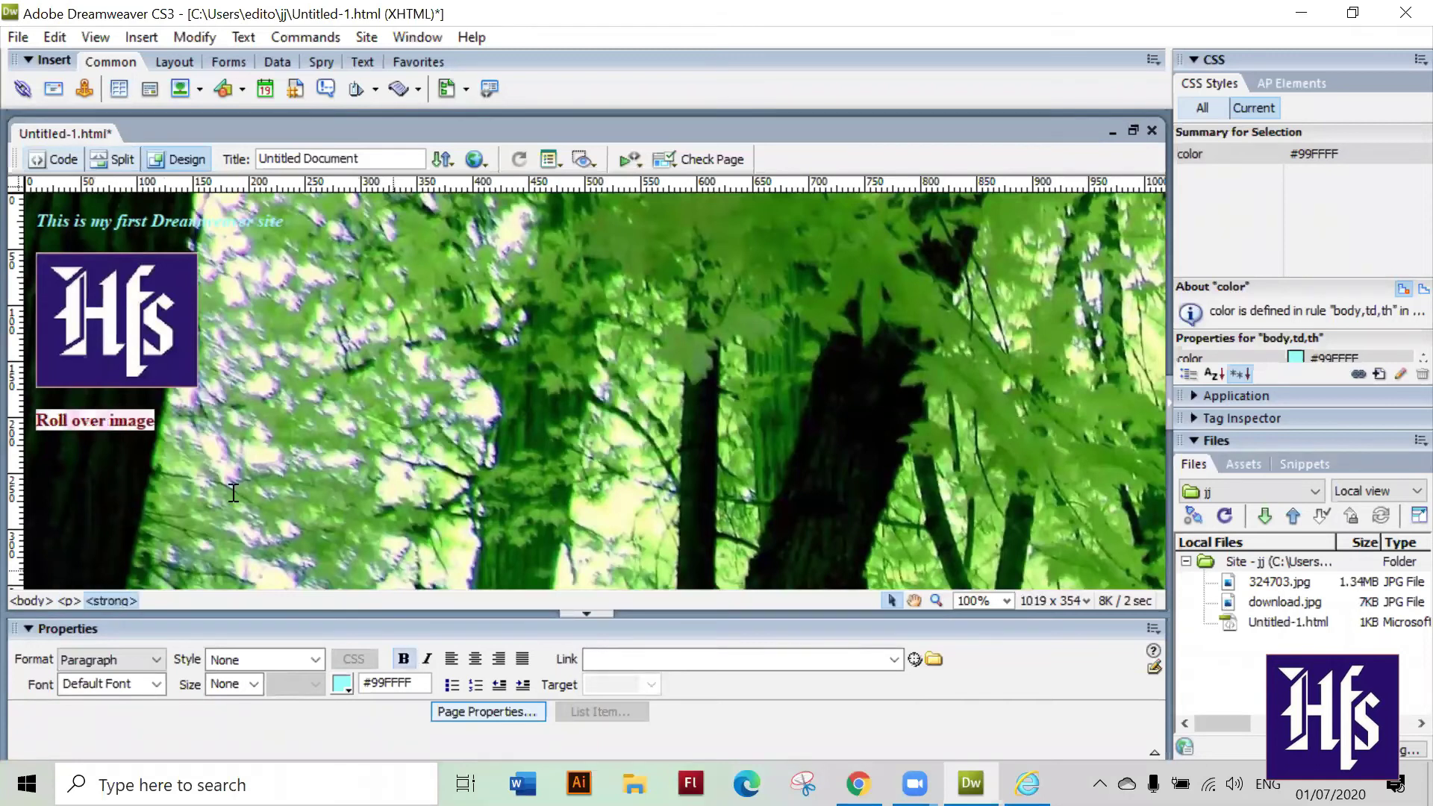
- Start a rollover image below the bold line, with WhatsApp Image 2020-06-18 at 1.49.46 AM.jpg as original image, copied into the jj site folder
left_click(191, 406)
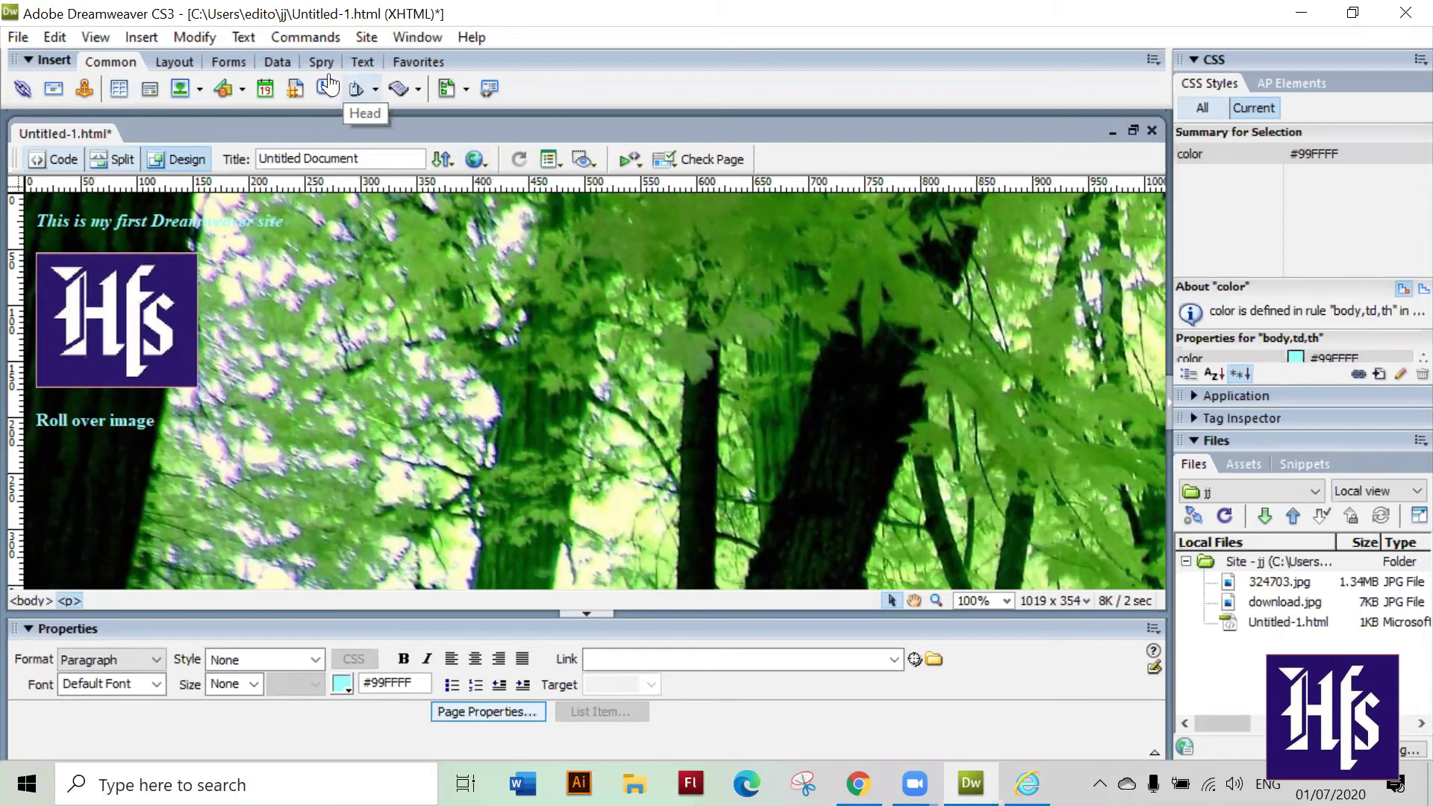
left_click(200, 90)
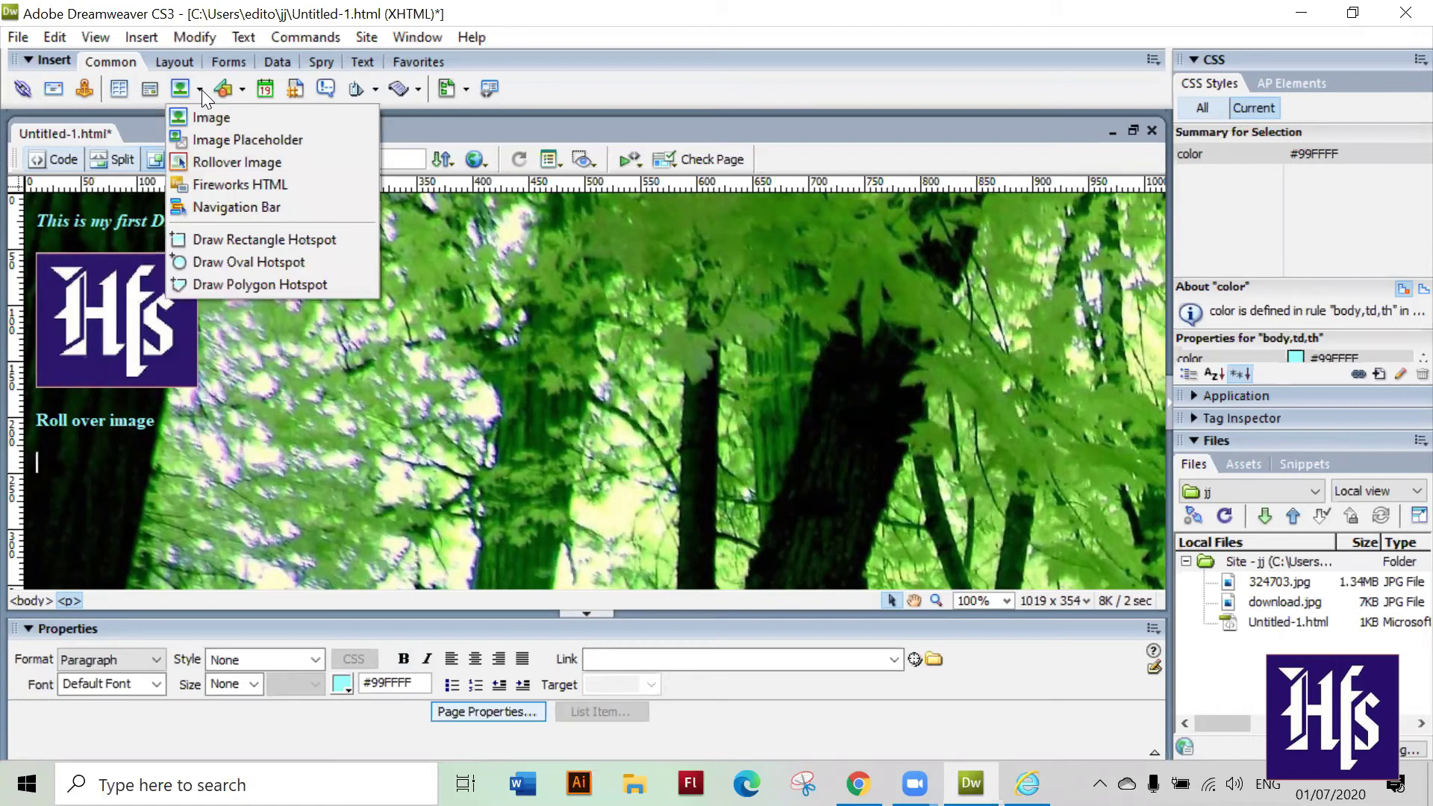
left_click(245, 169)
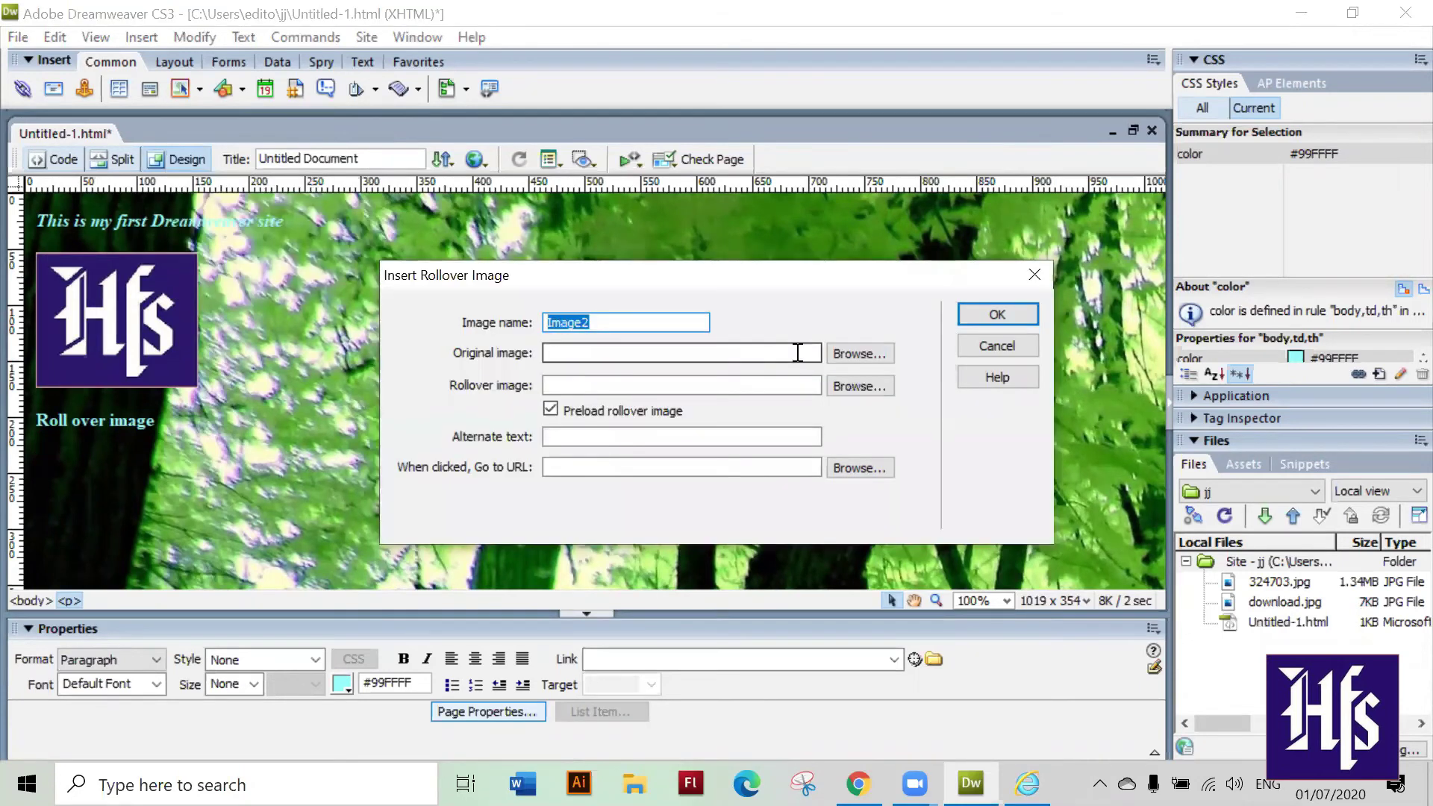
left_click(860, 354)
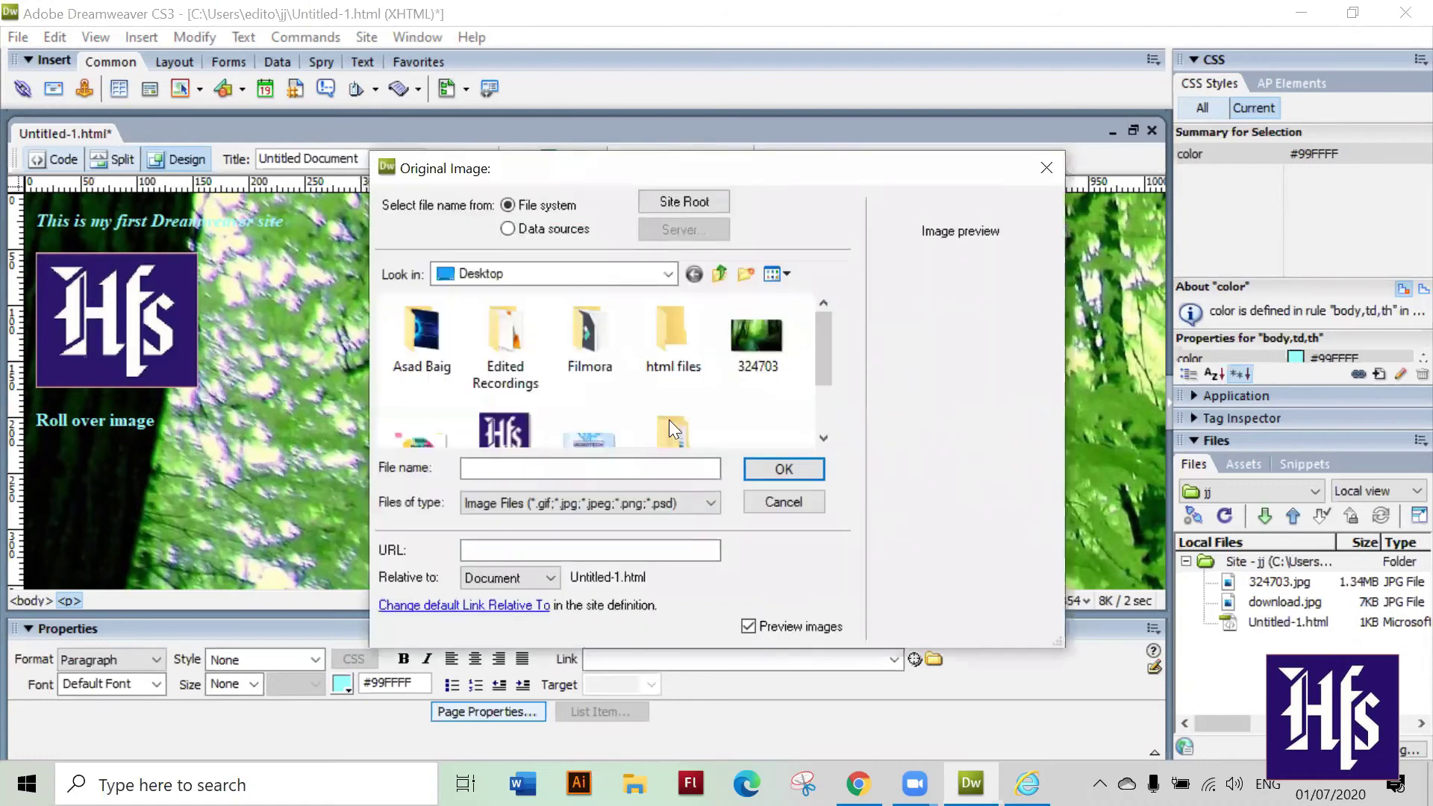
double_click(615, 437)
left_click(664, 467)
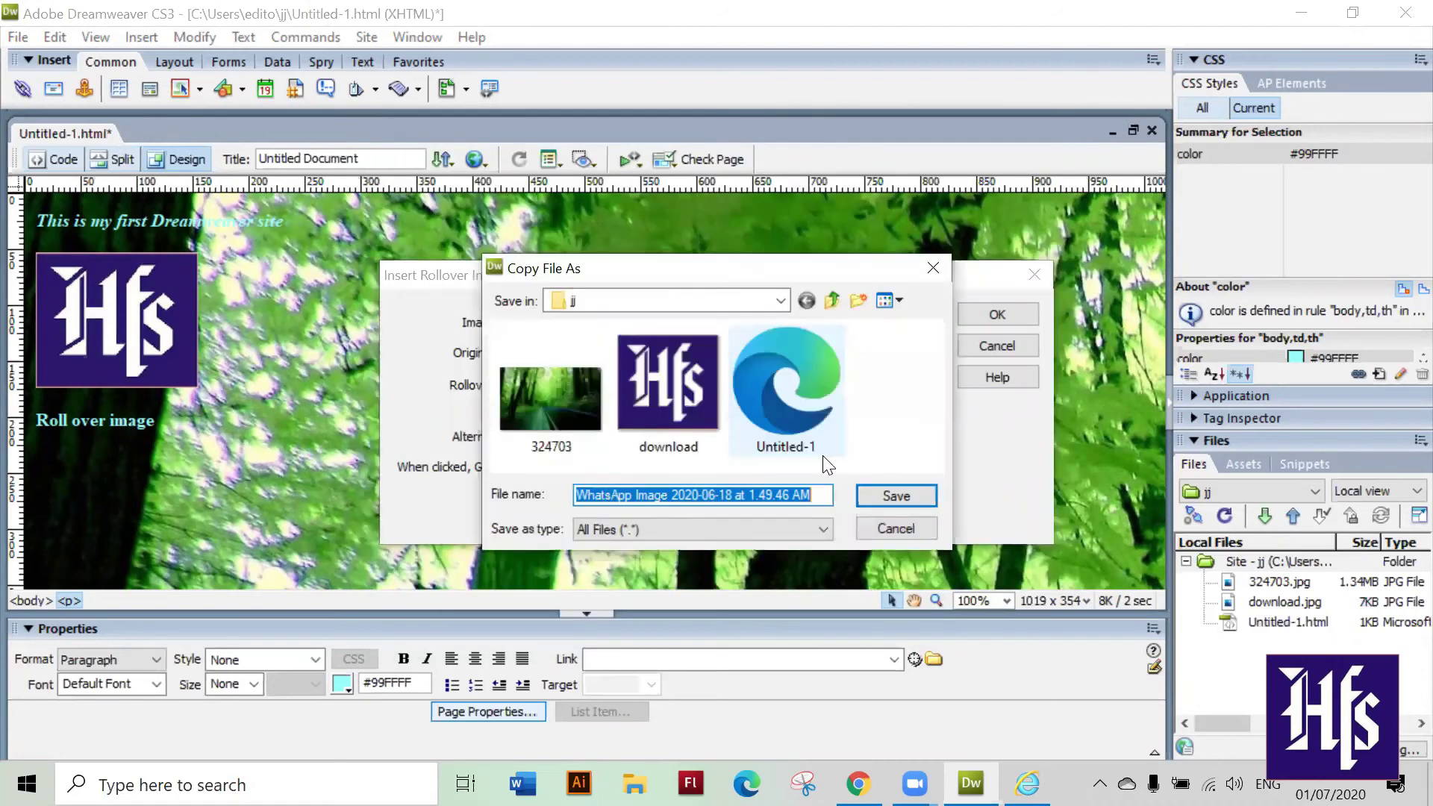
left_click(871, 497)
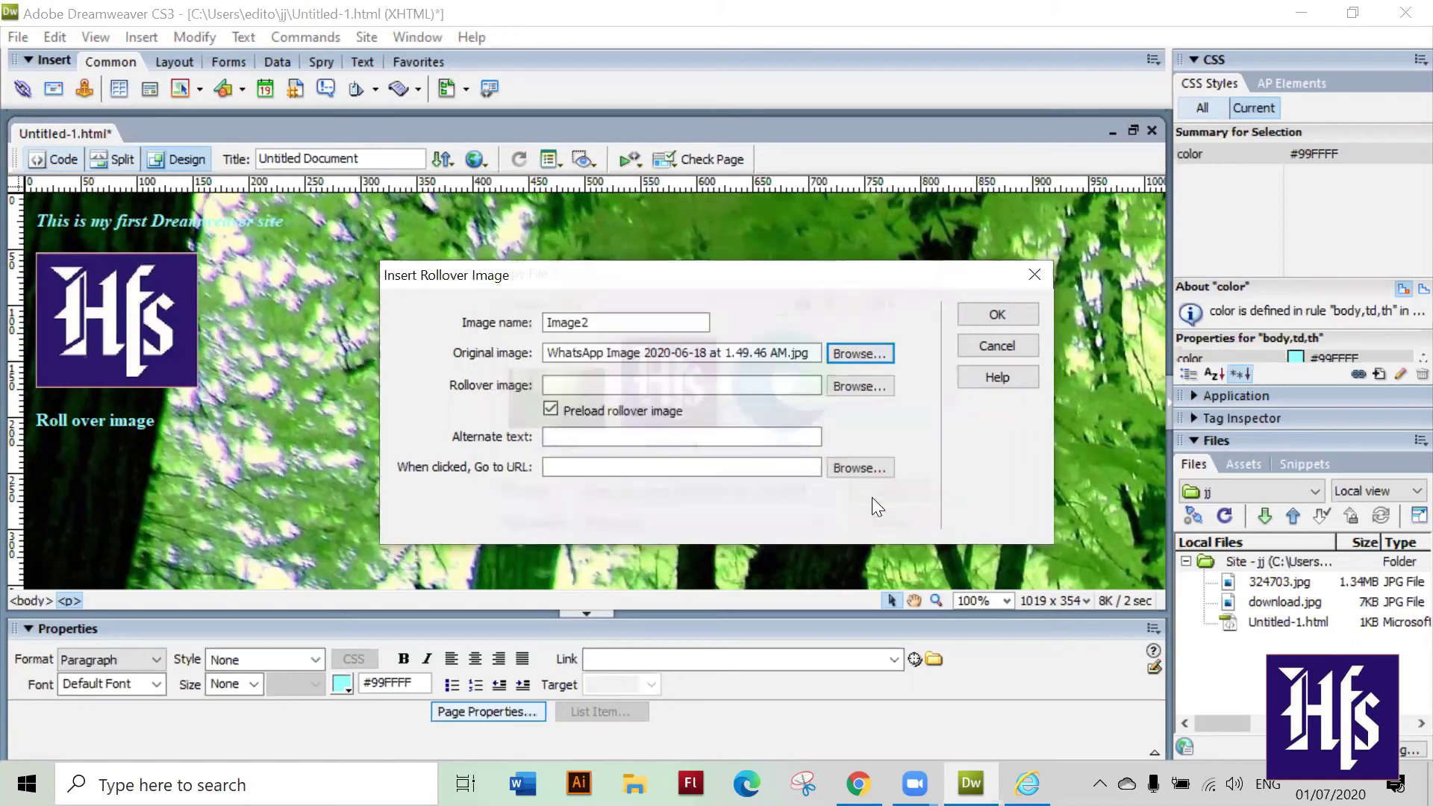
- Choose 113535.jpg as the rollover image and copy it into the jj site folder
left_click(846, 388)
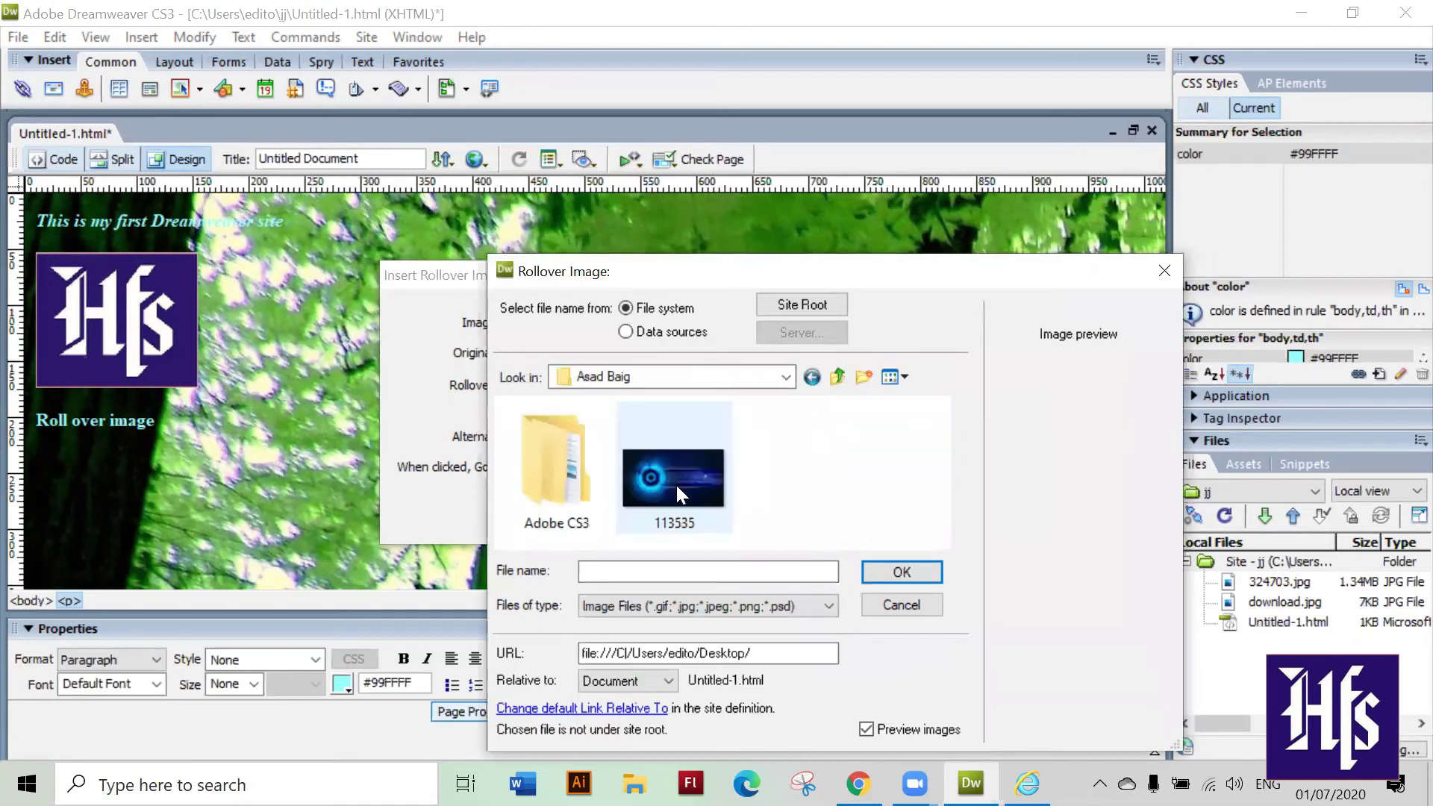
double_click(676, 484)
left_click(676, 471)
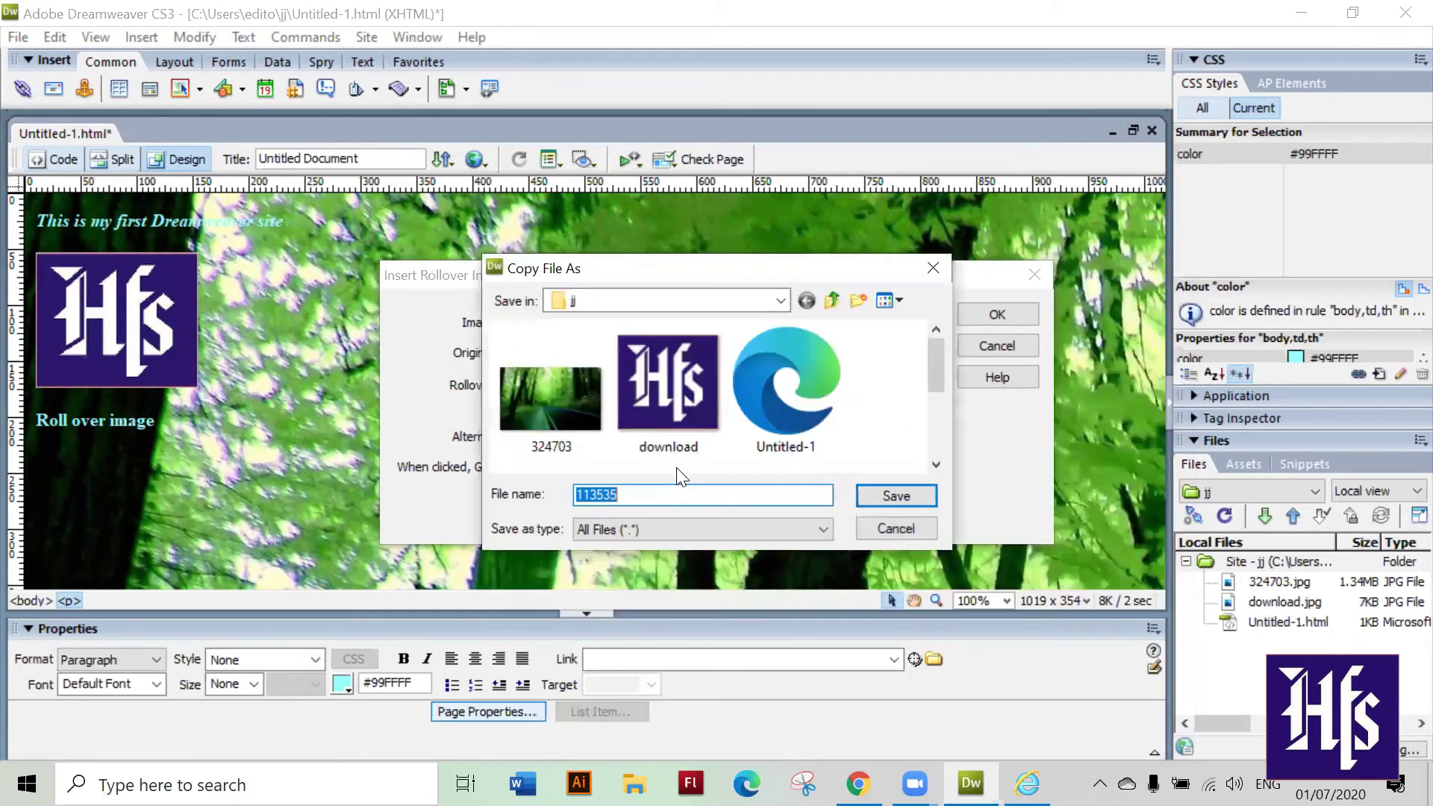
key("Return")
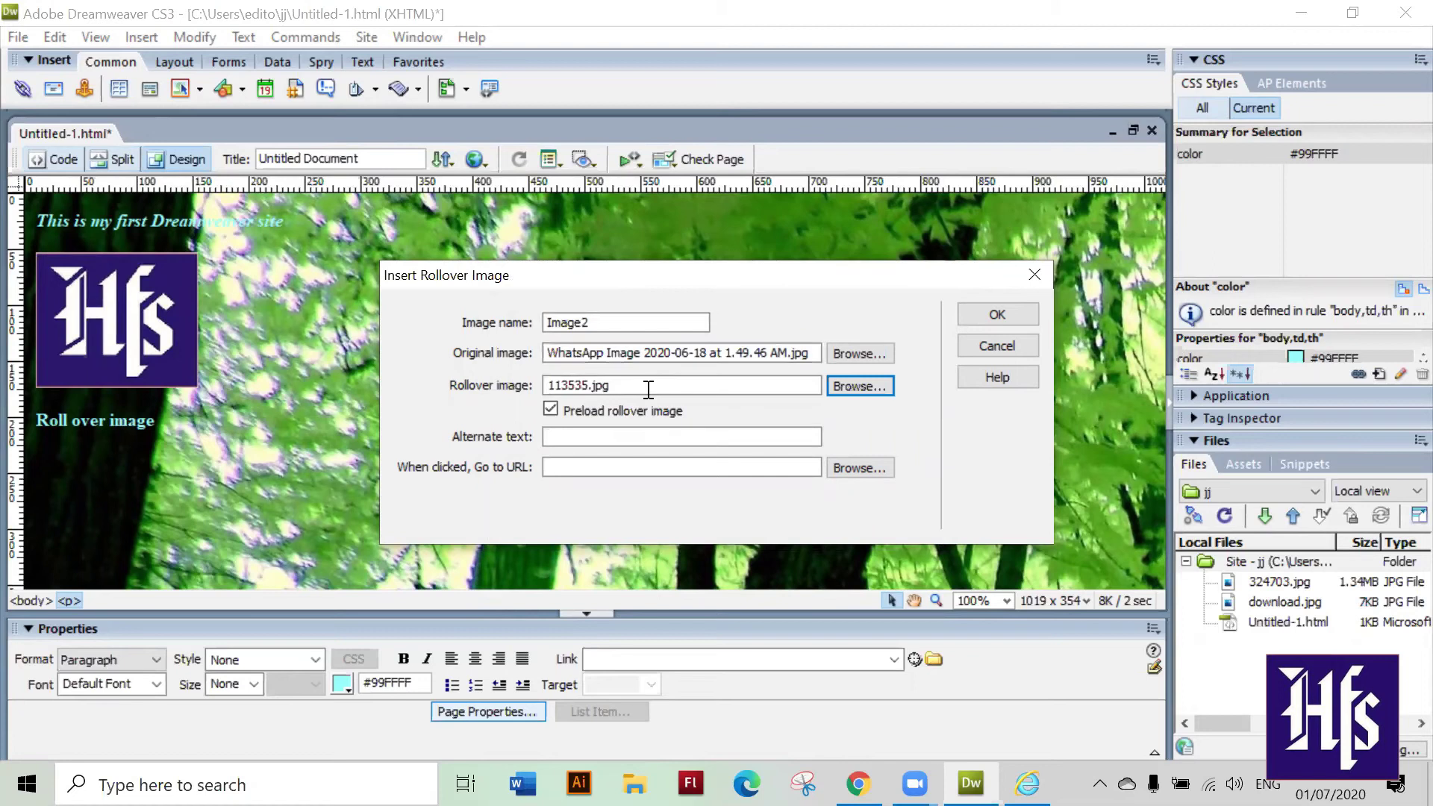
left_click(584, 437)
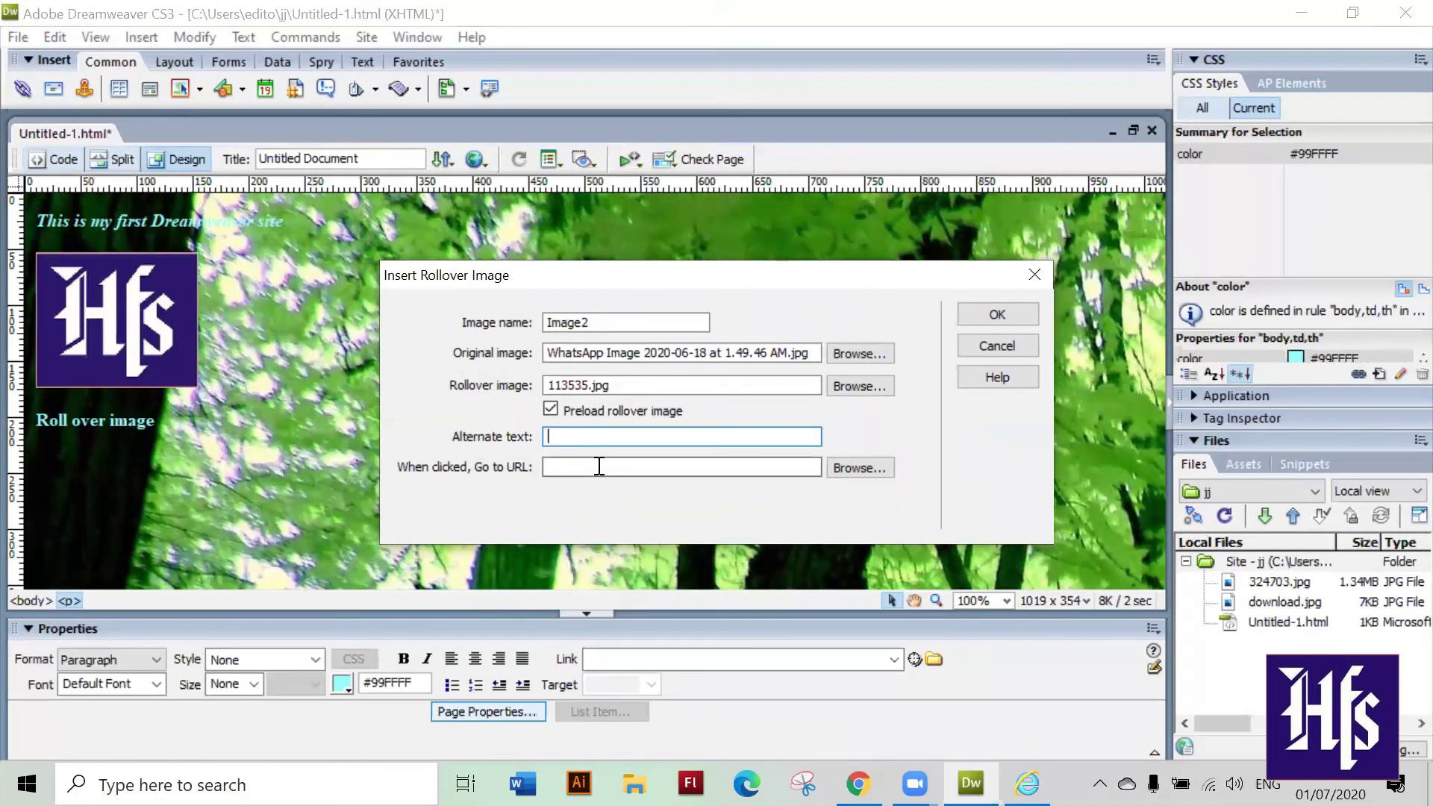
left_click(816, 465)
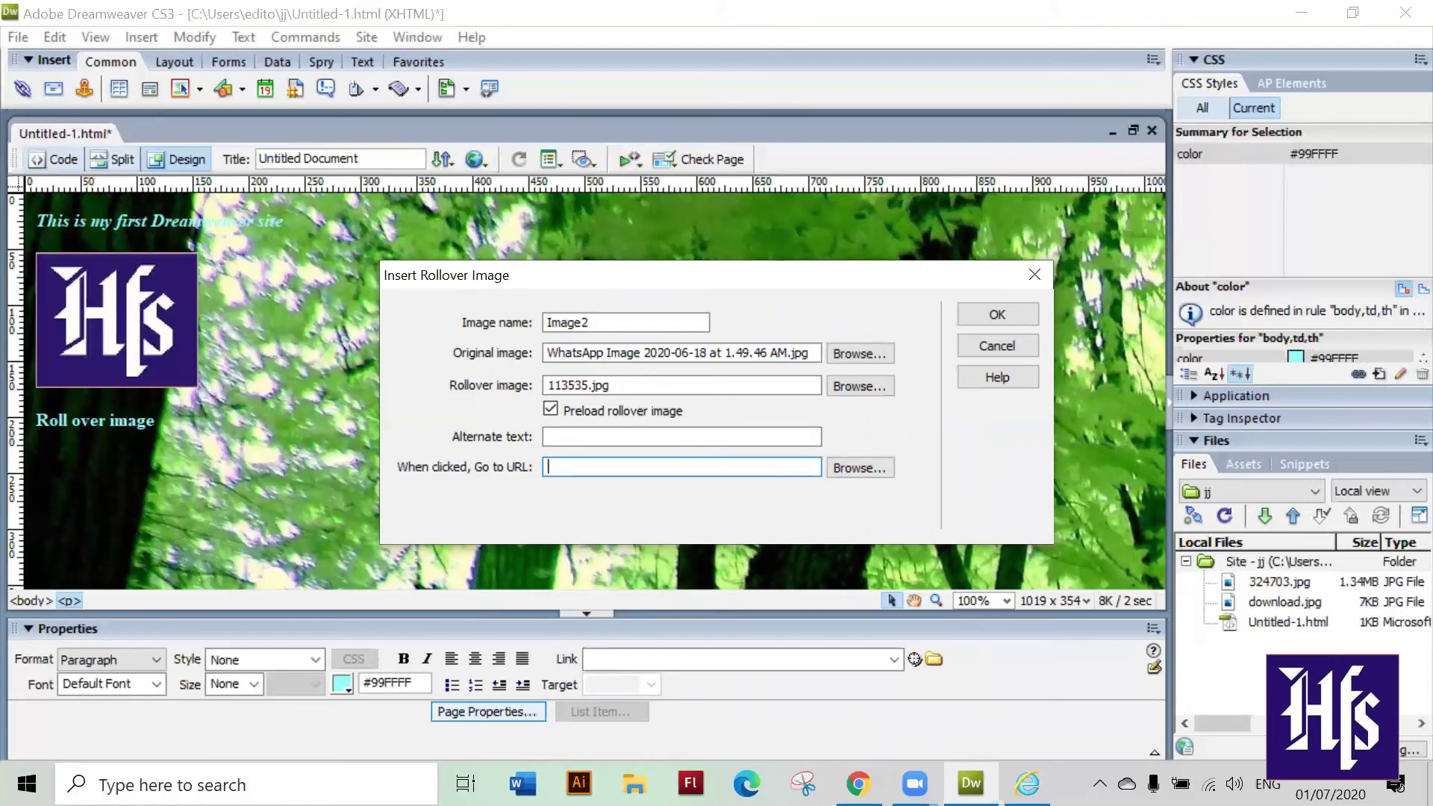
key("alt+Tab")
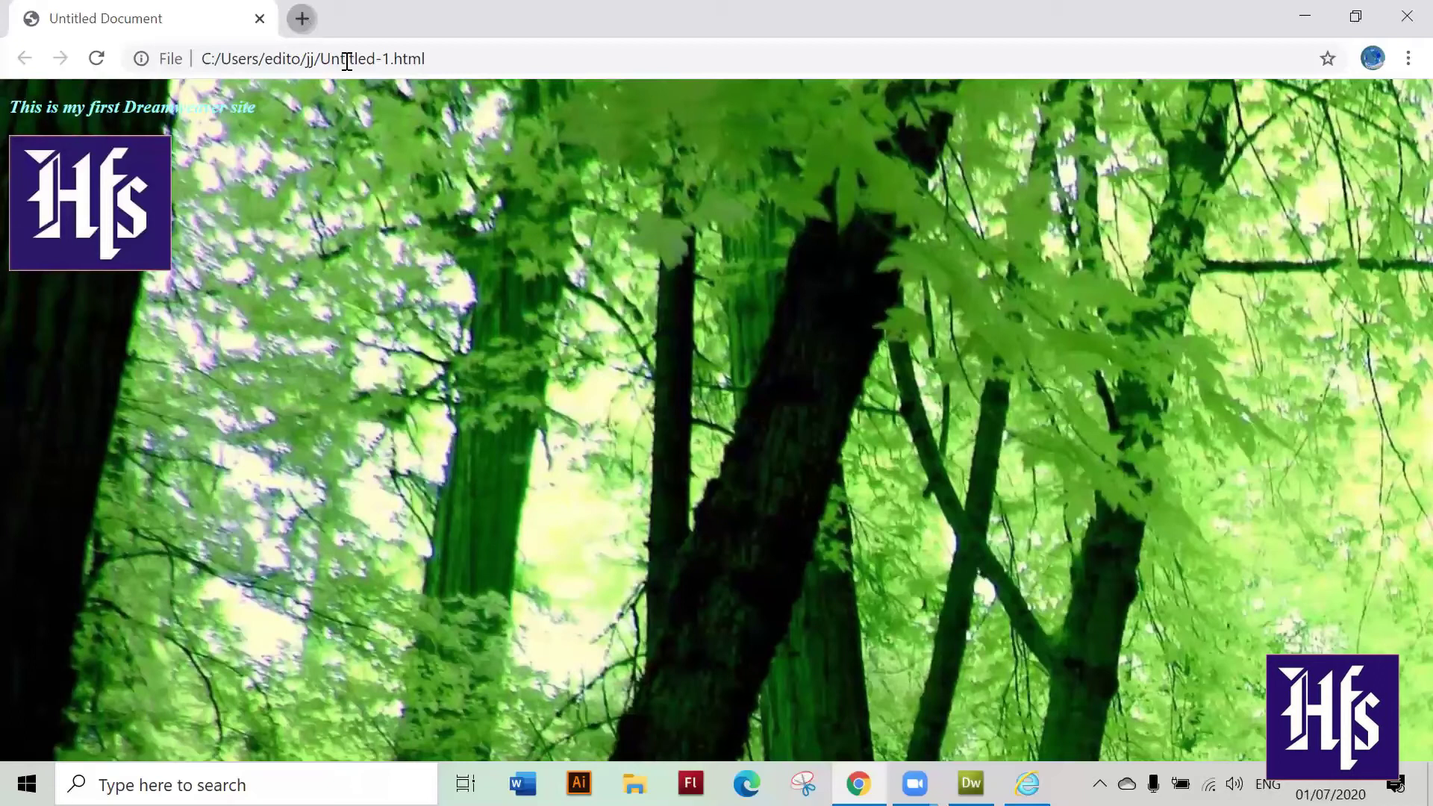
key("ctrl+t")
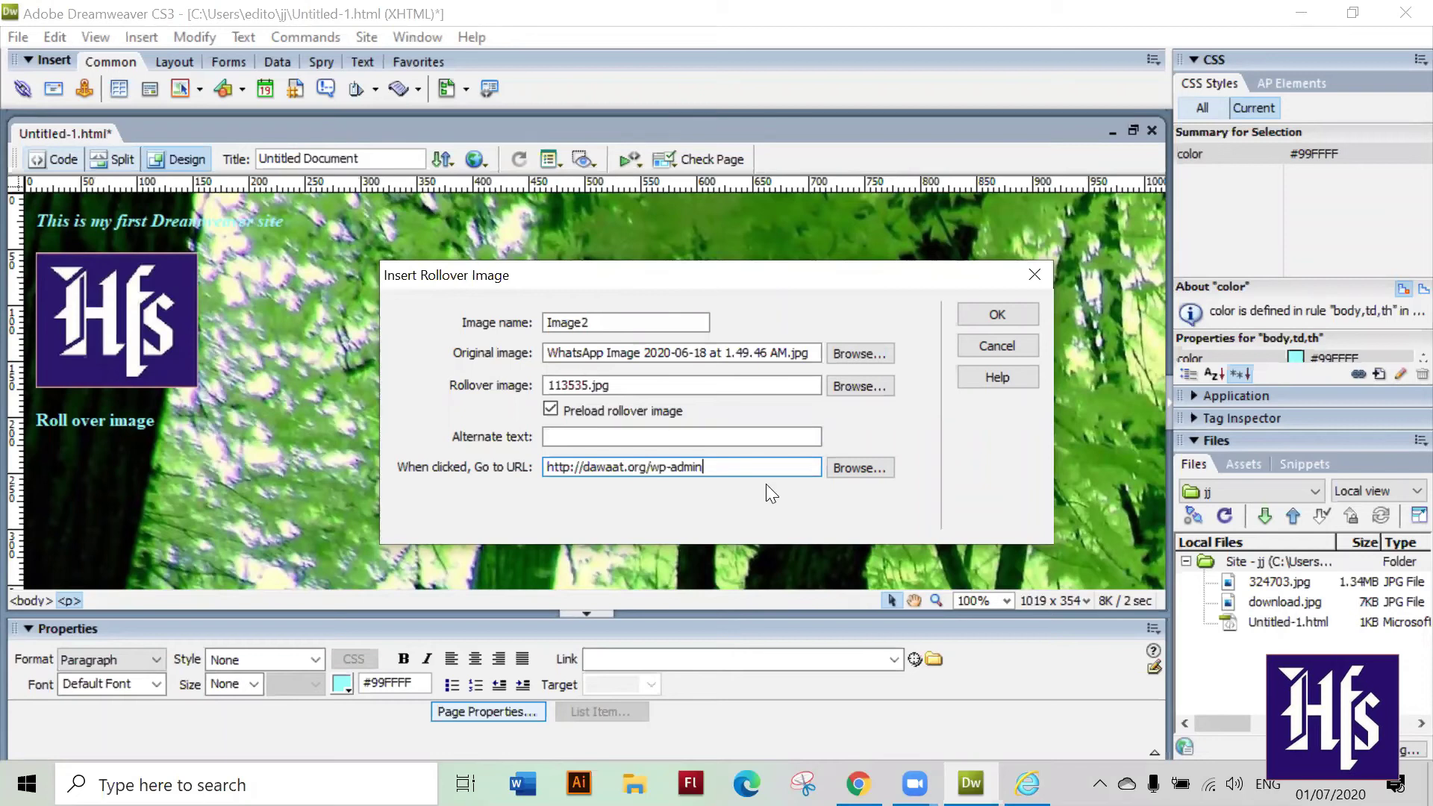
left_click(977, 314)
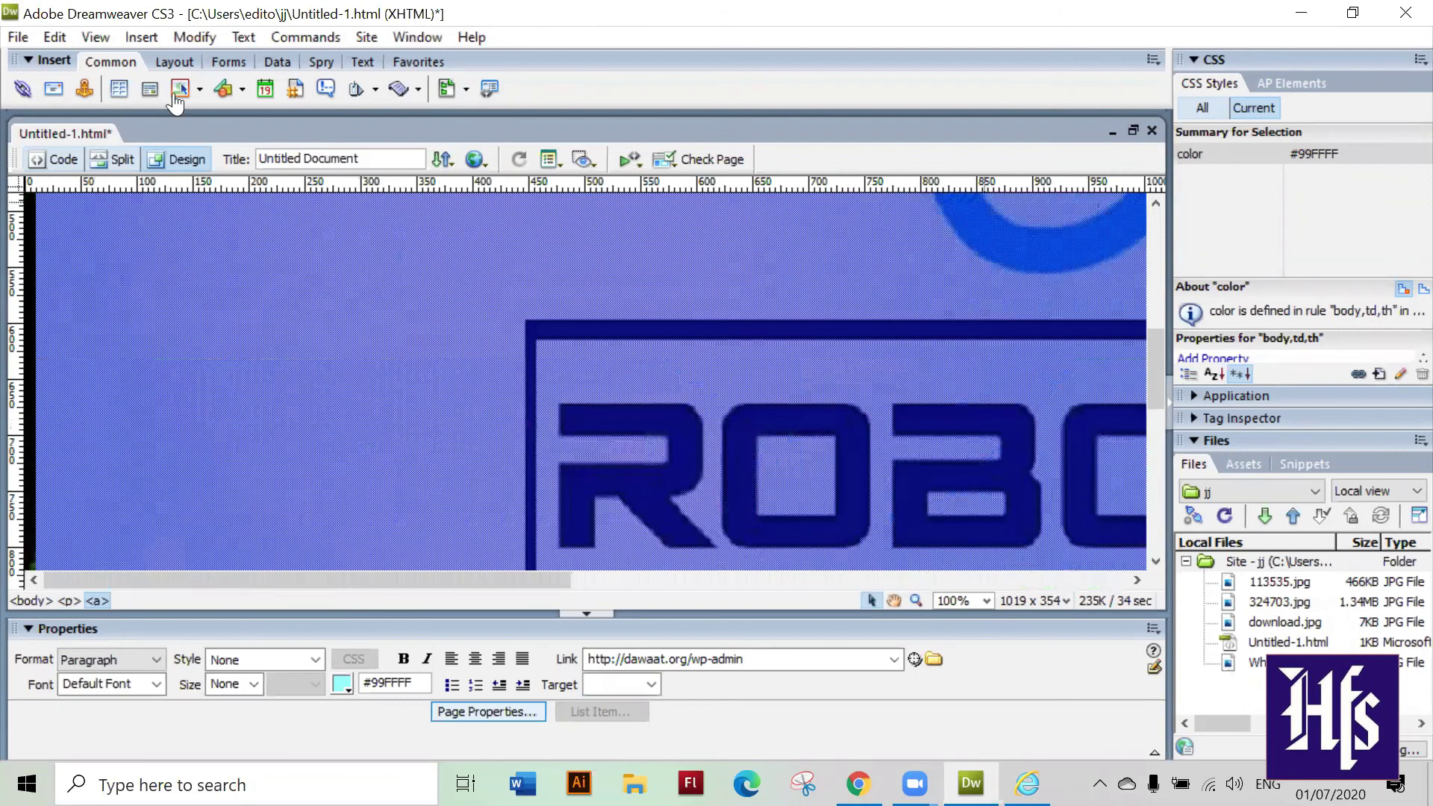
- Preview the page in Chrome, test the rollover image and its link, and return to Dreamweaver
left_click(475, 159)
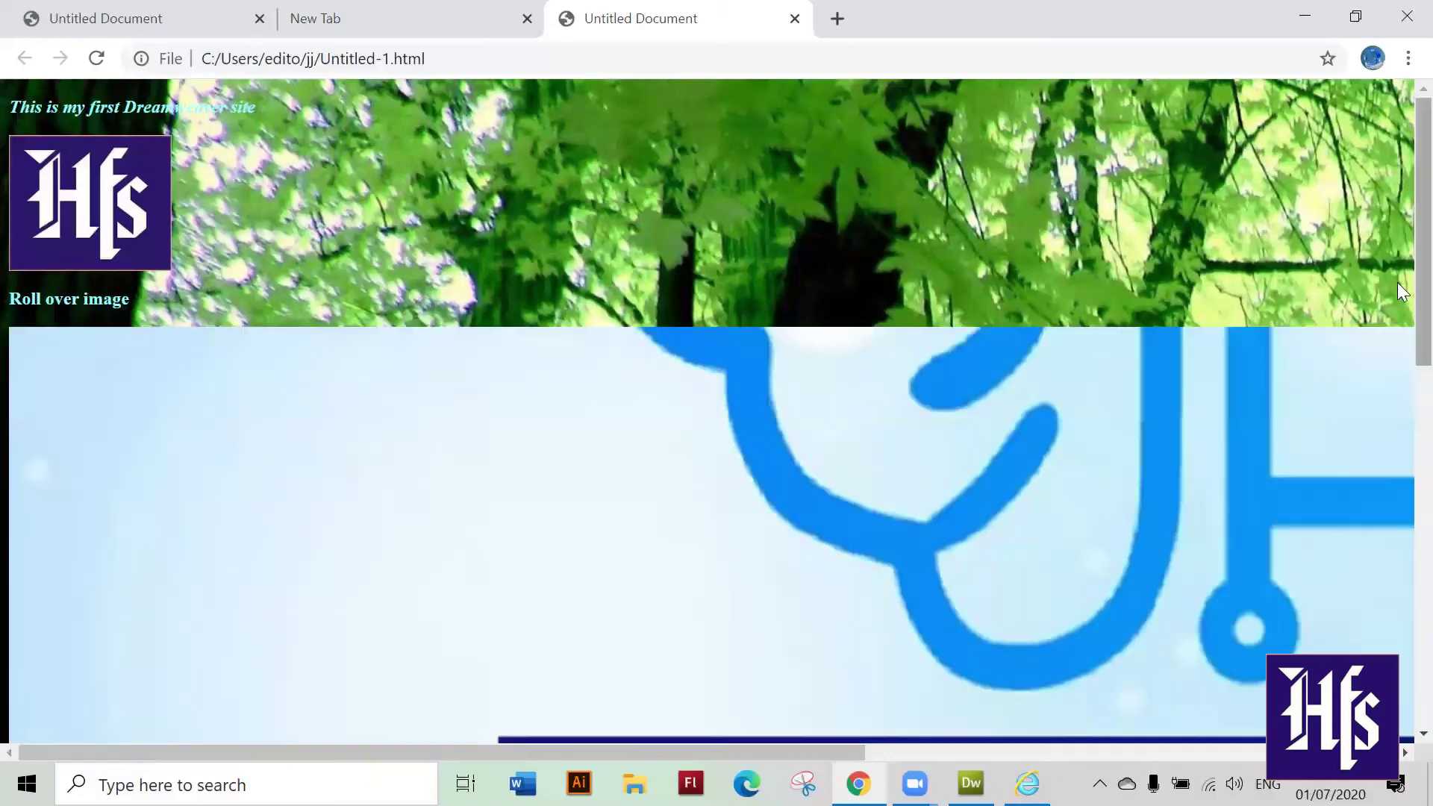
scroll(1397, 282, "down", 5)
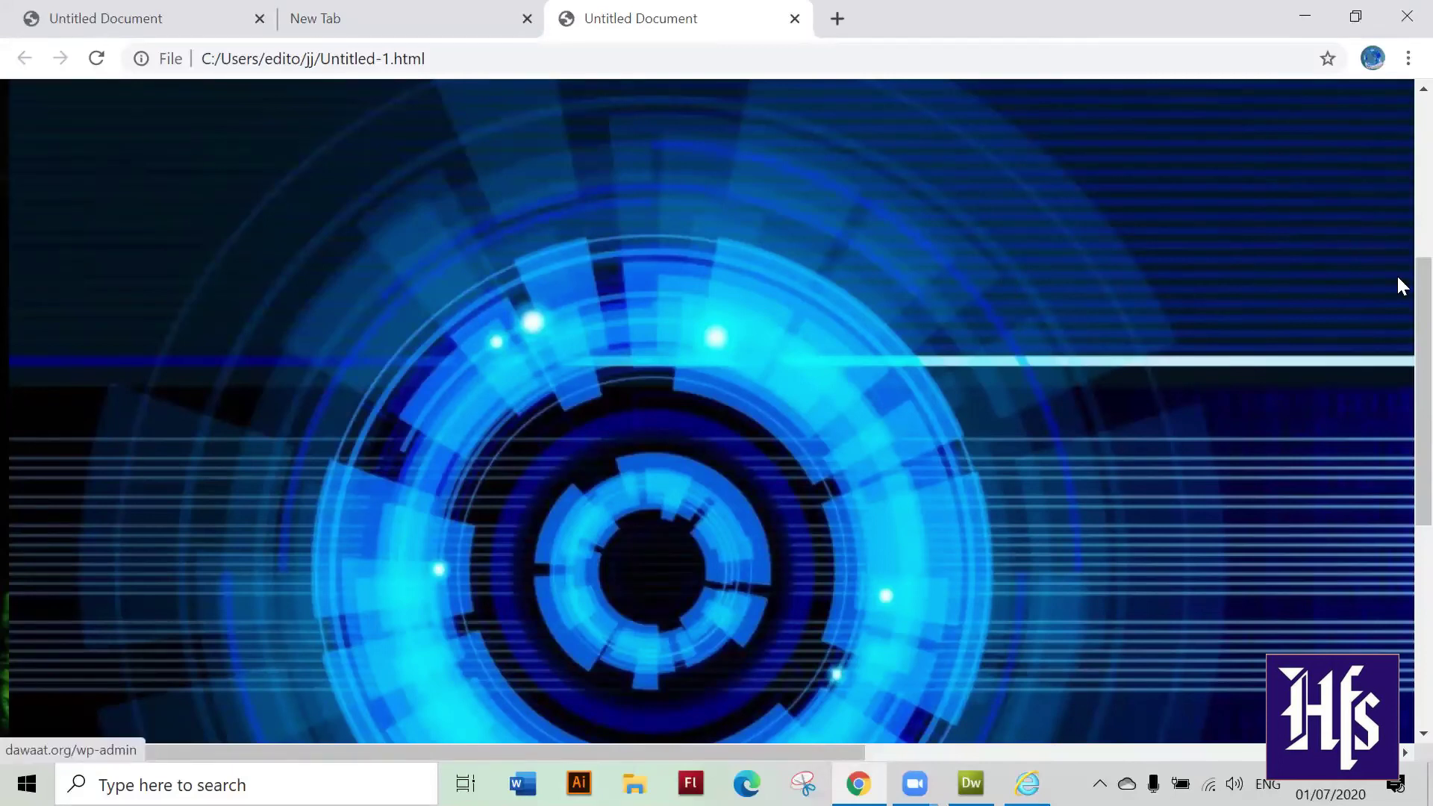
left_click(973, 297)
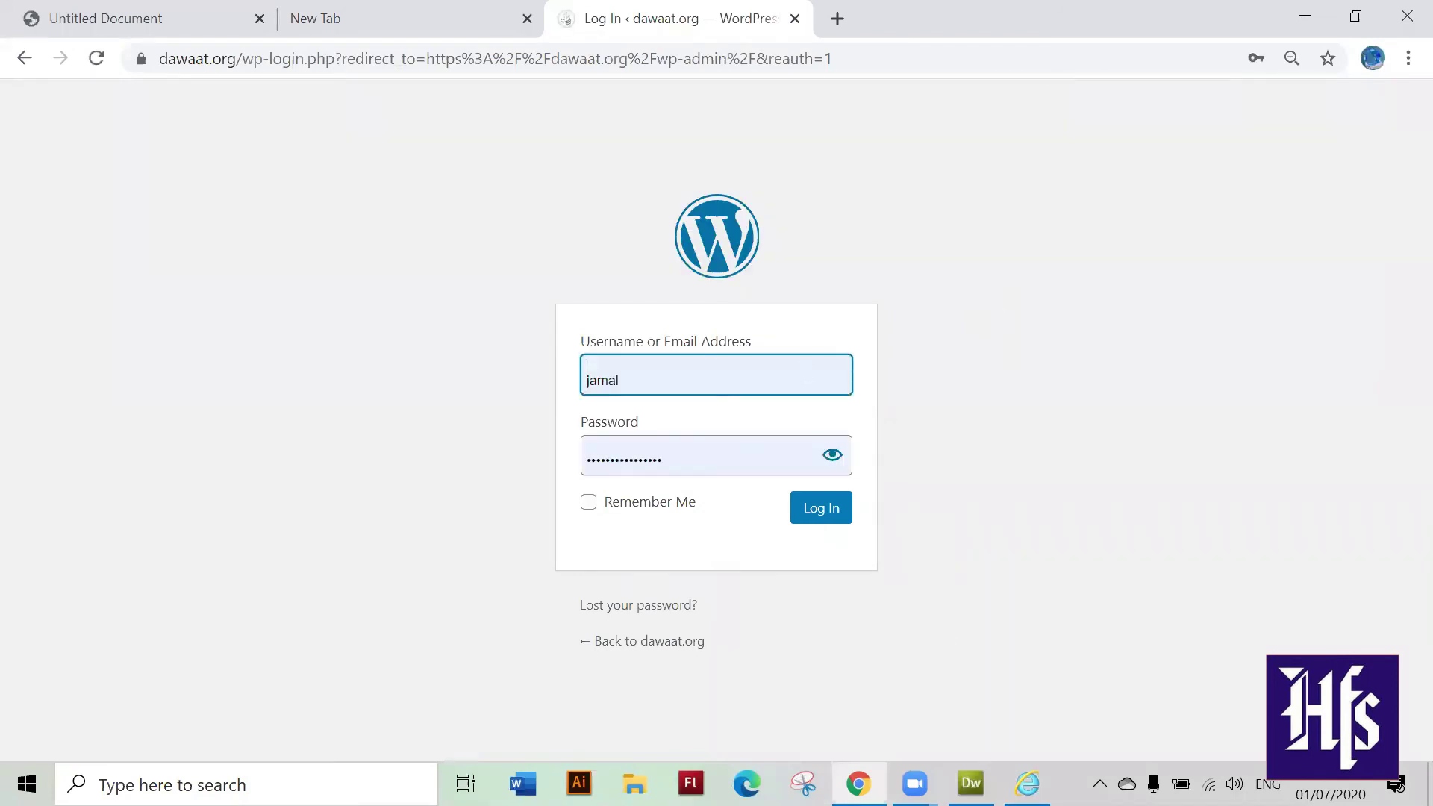
mouse_move(914, 784)
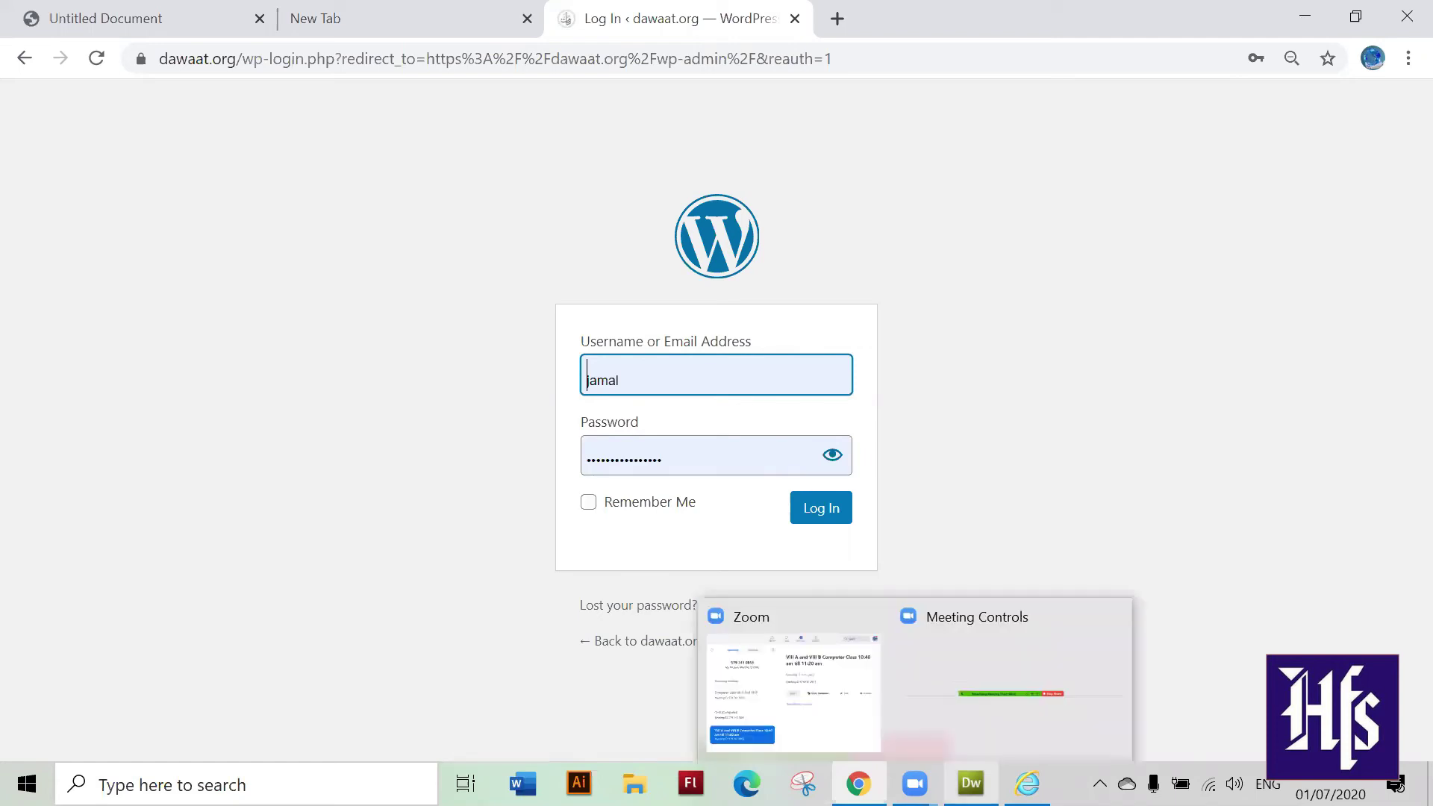
mouse_move(971, 784)
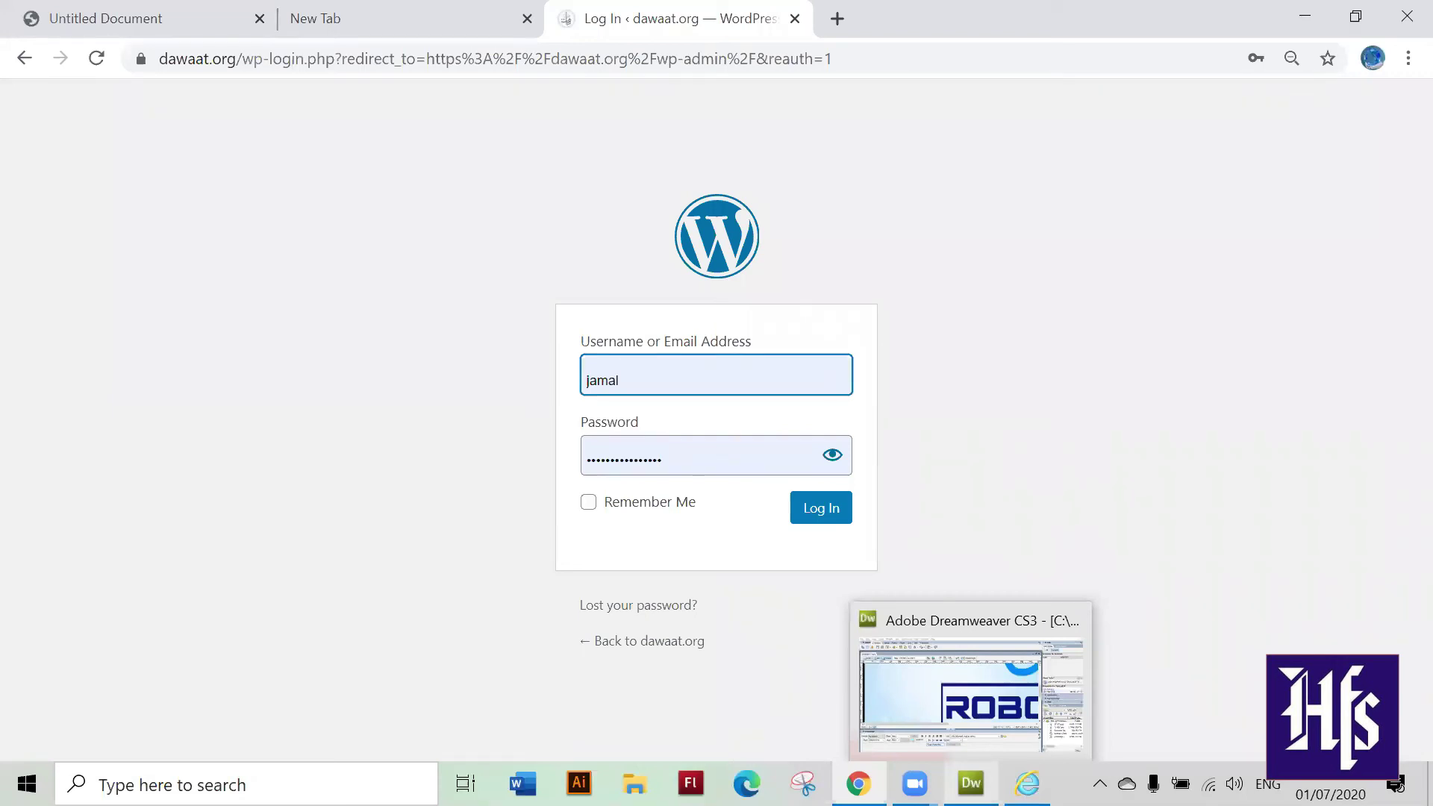
left_click(970, 694)
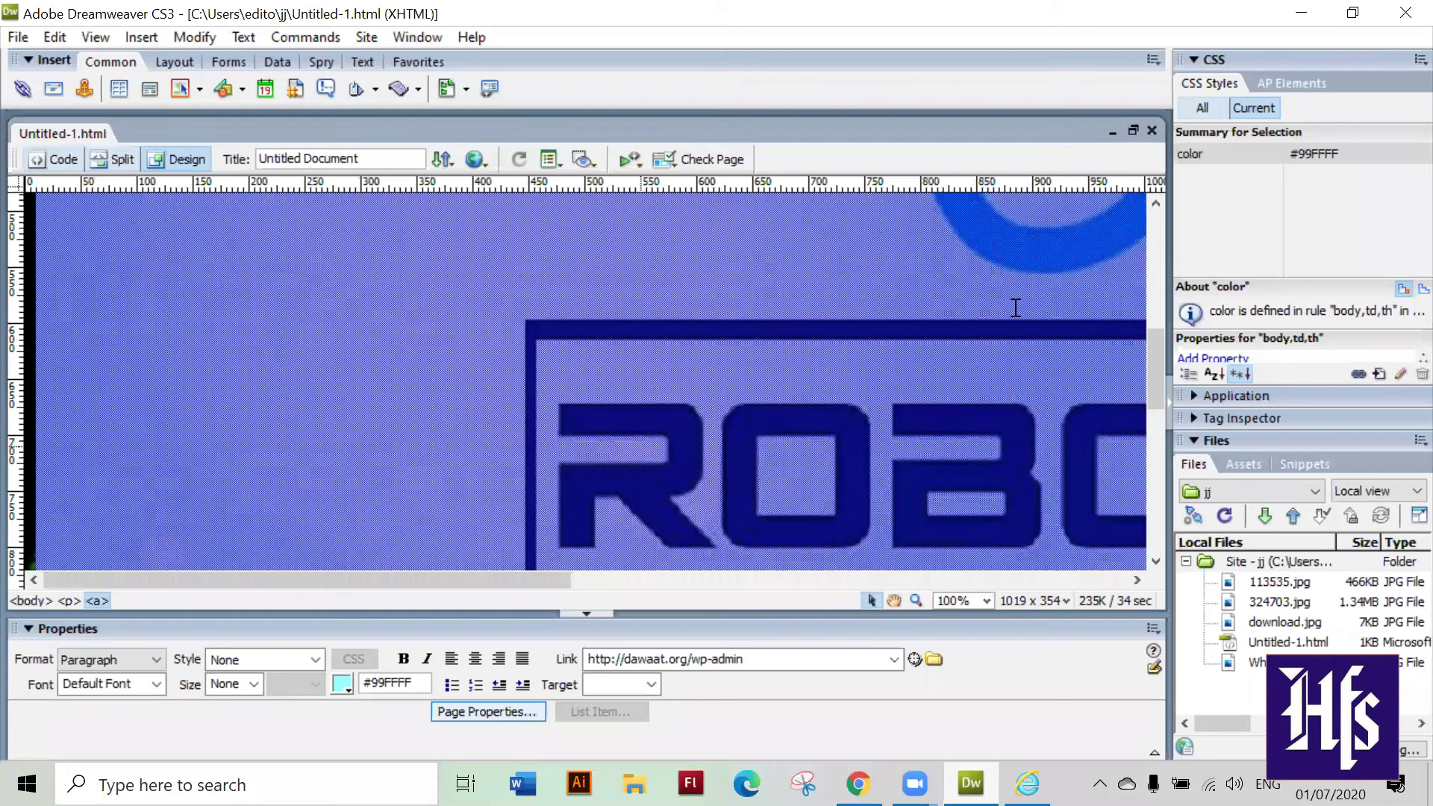
scroll(925, 489, "up", 5)
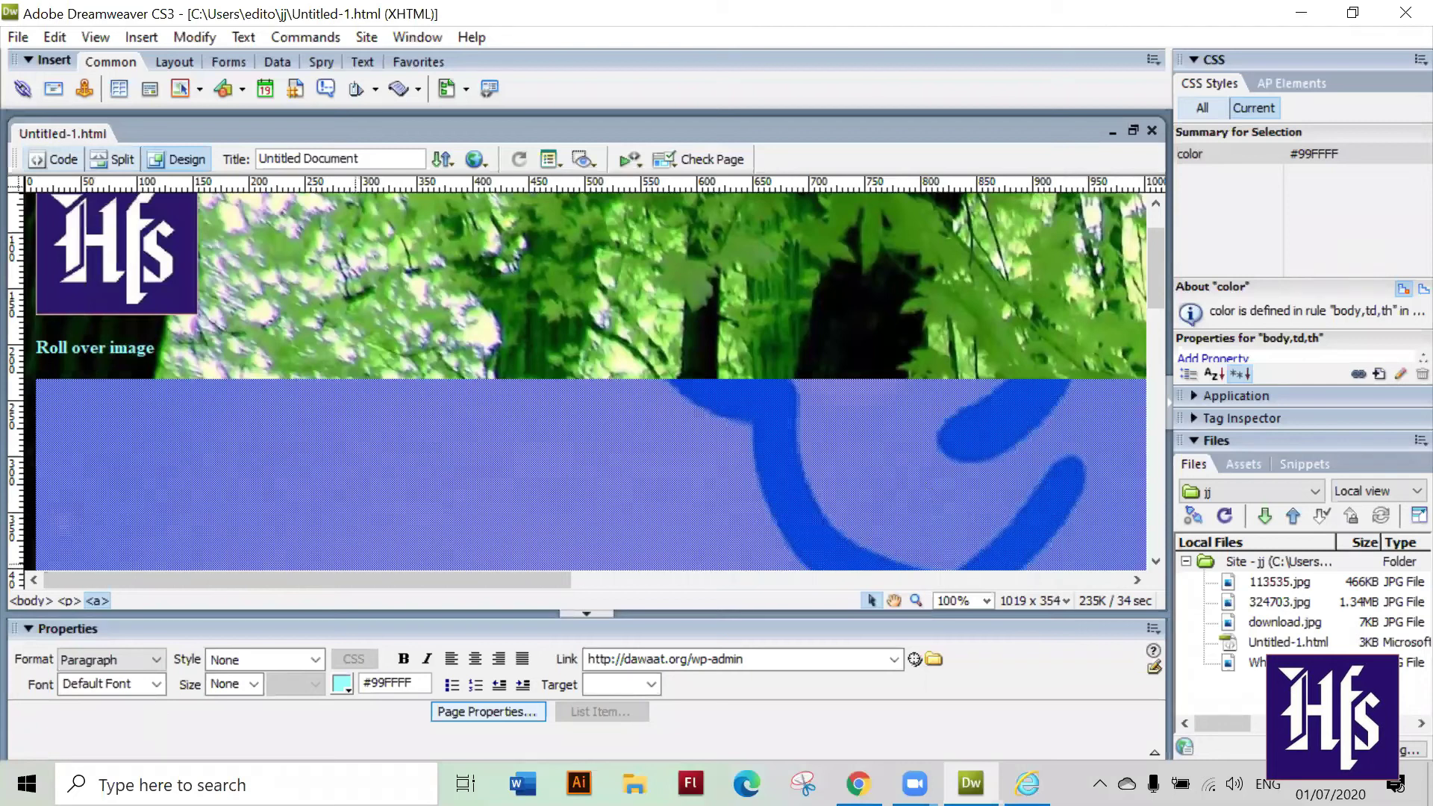
- Launch Paint and open WhatsApp Image 2020-06-18 at 1.49.46 AM from the Desktop
key("super")
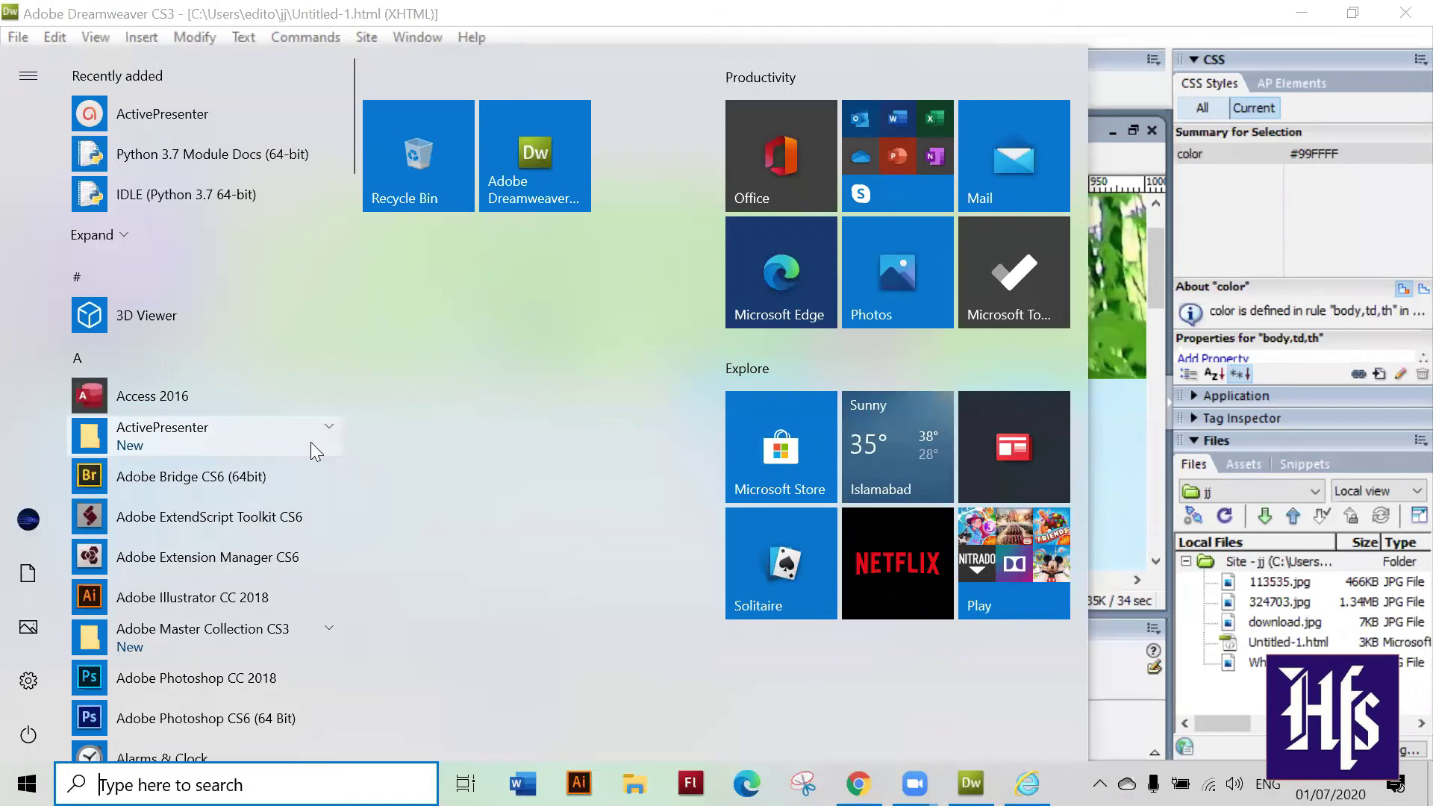
type("painter")
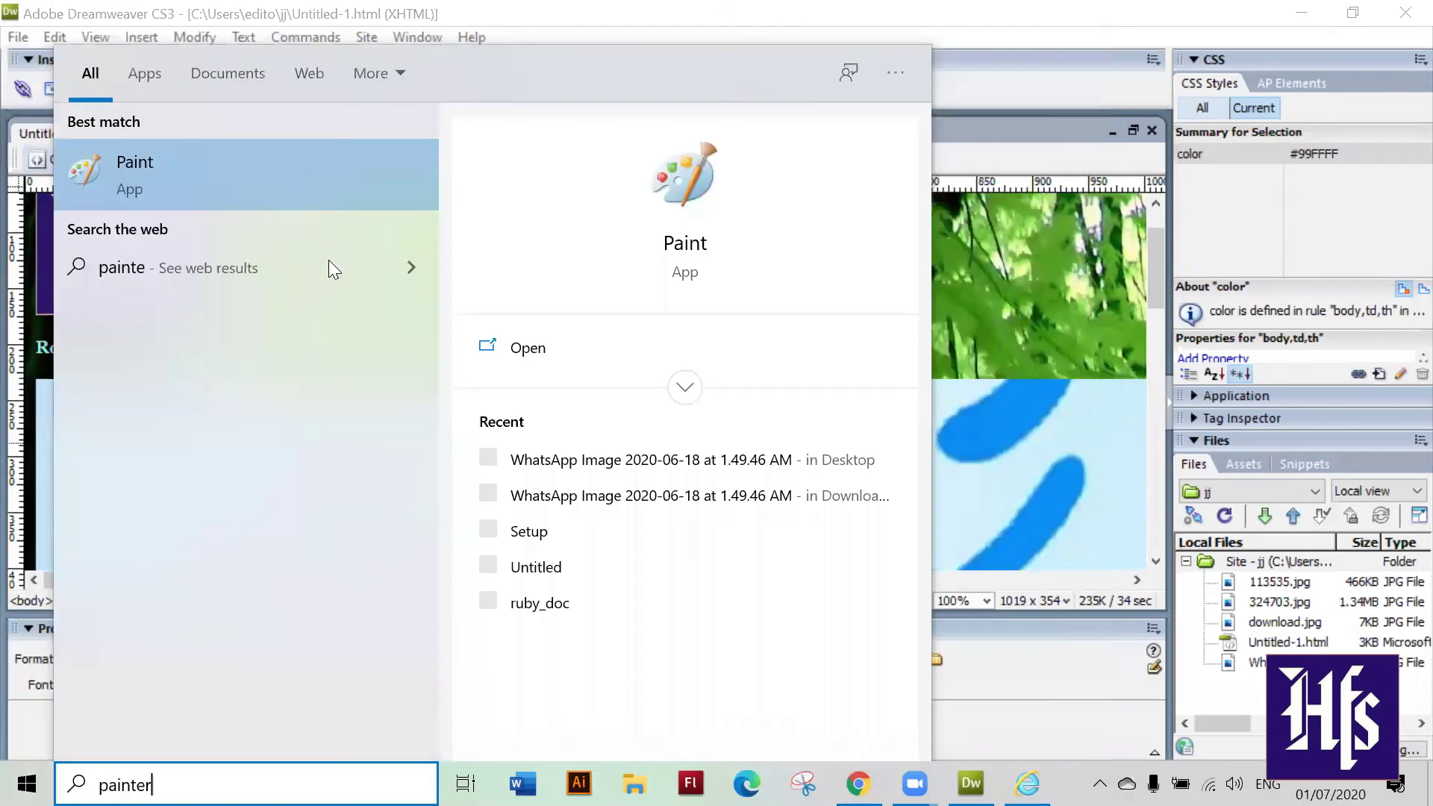
key("BackSpace")
key("BackSpace")
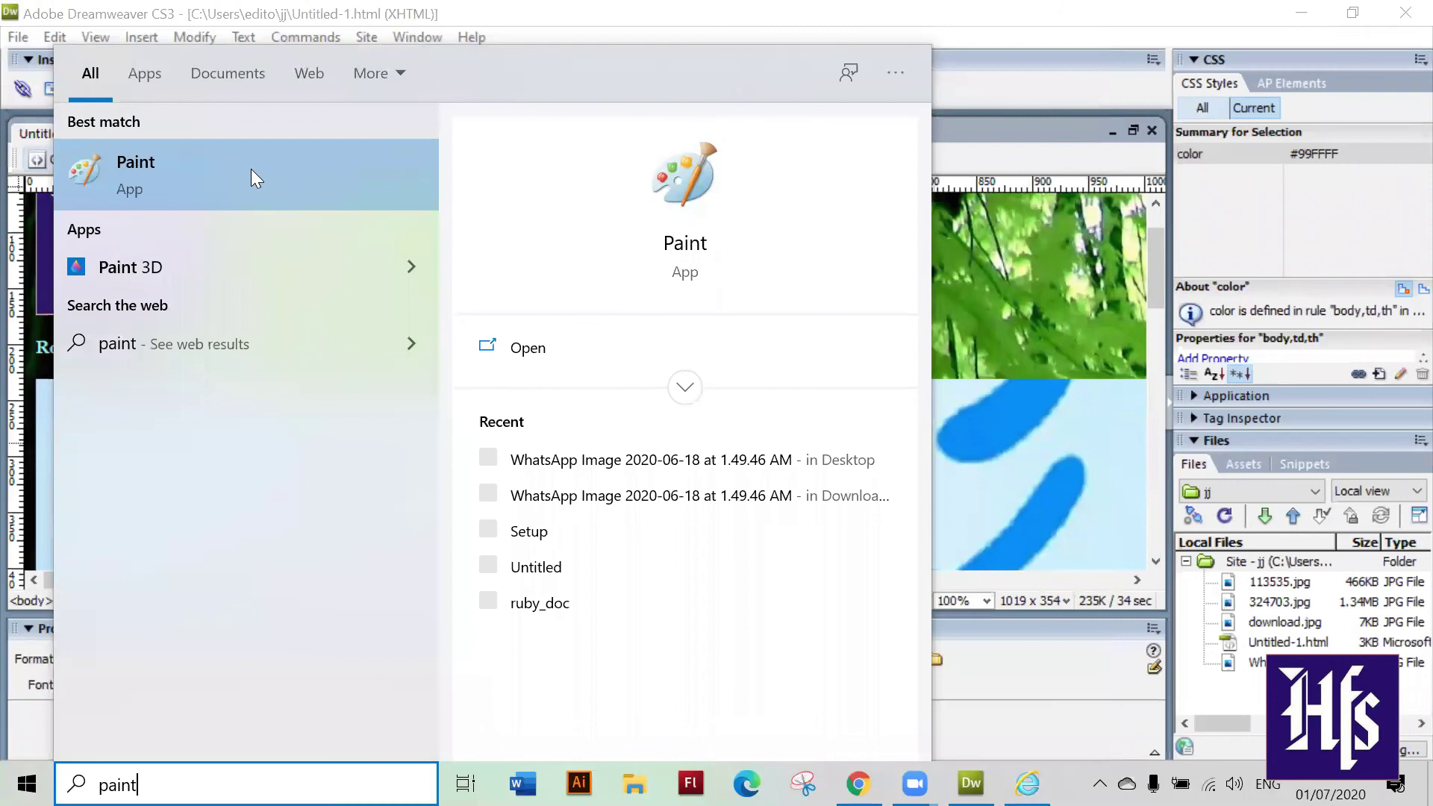
left_click(252, 176)
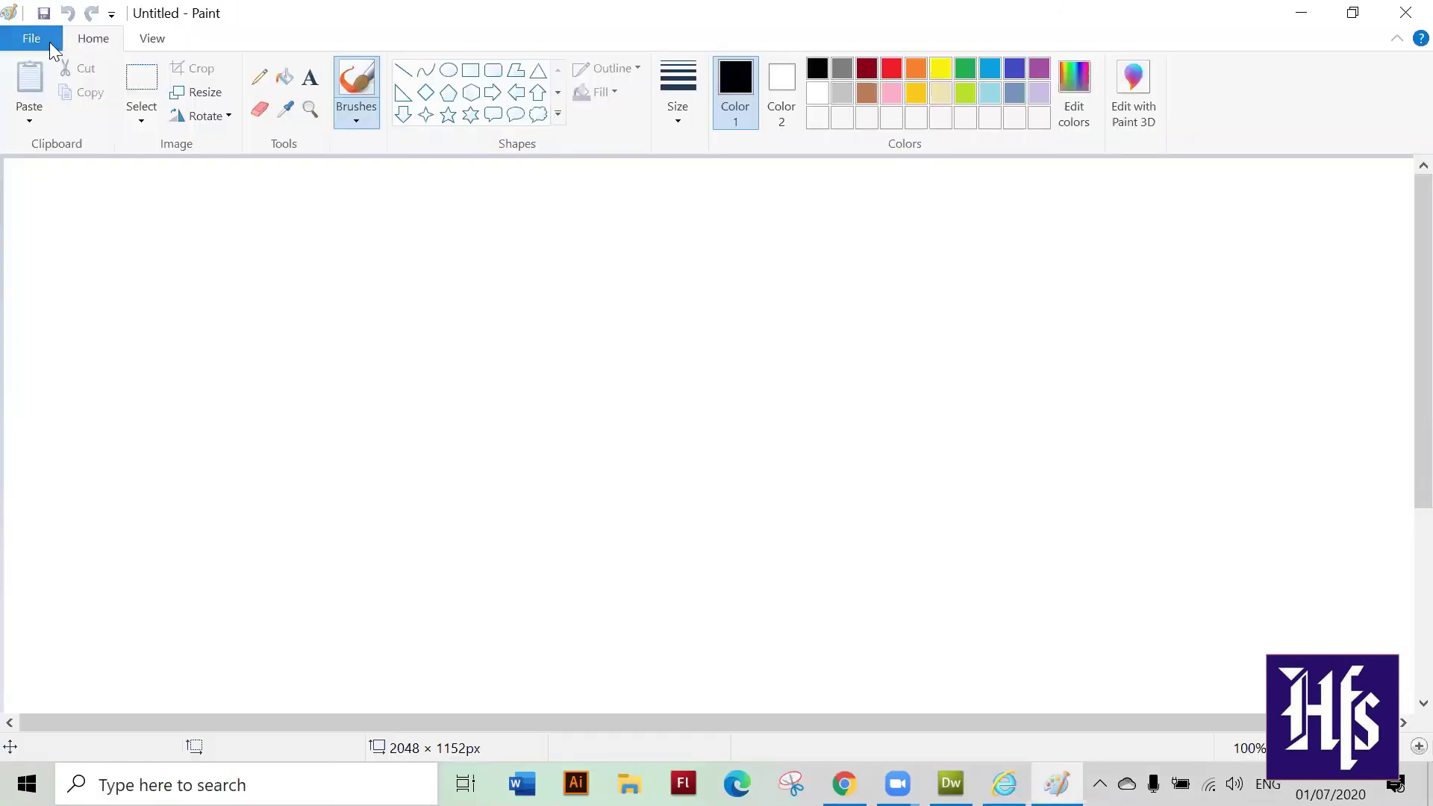
key("alt+f")
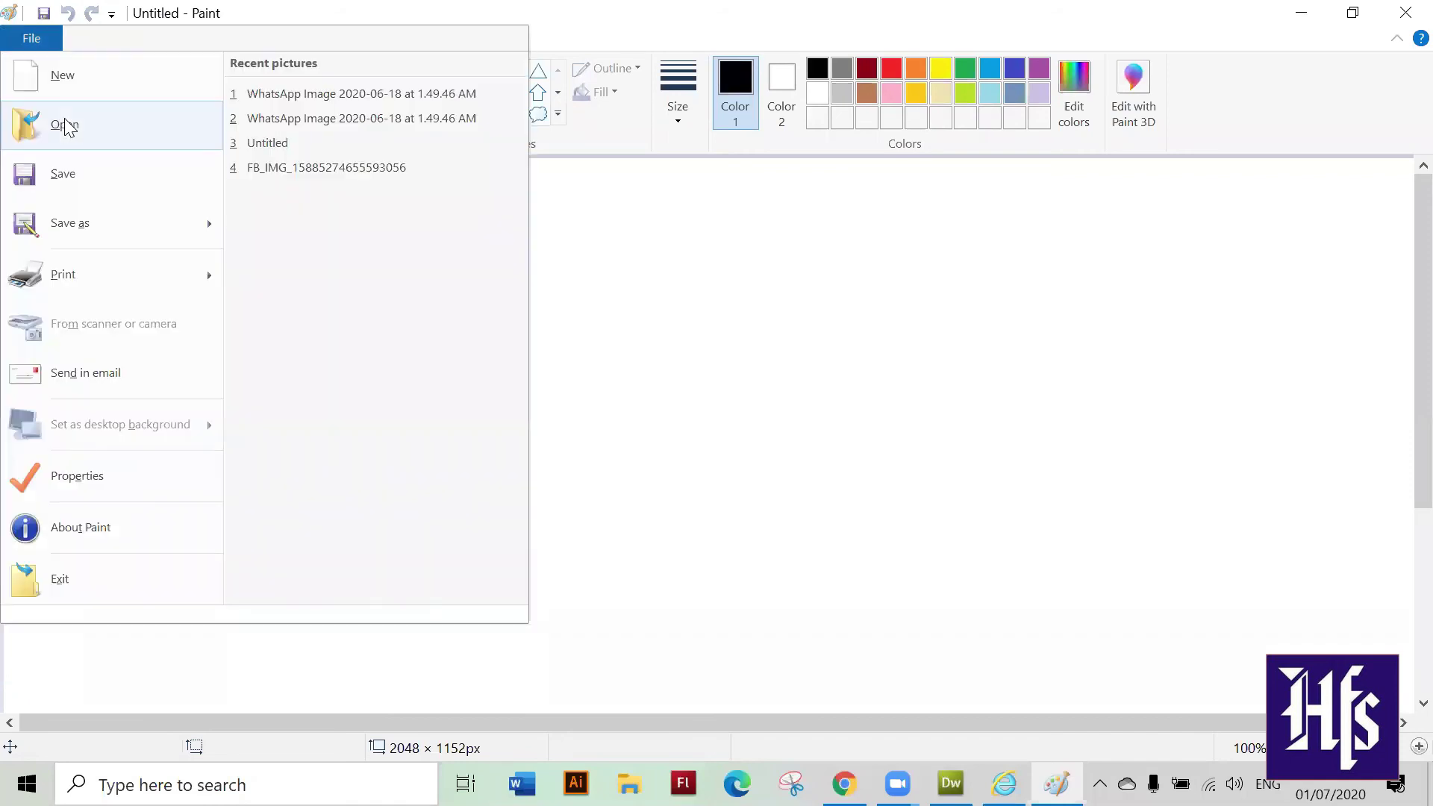
left_click(65, 125)
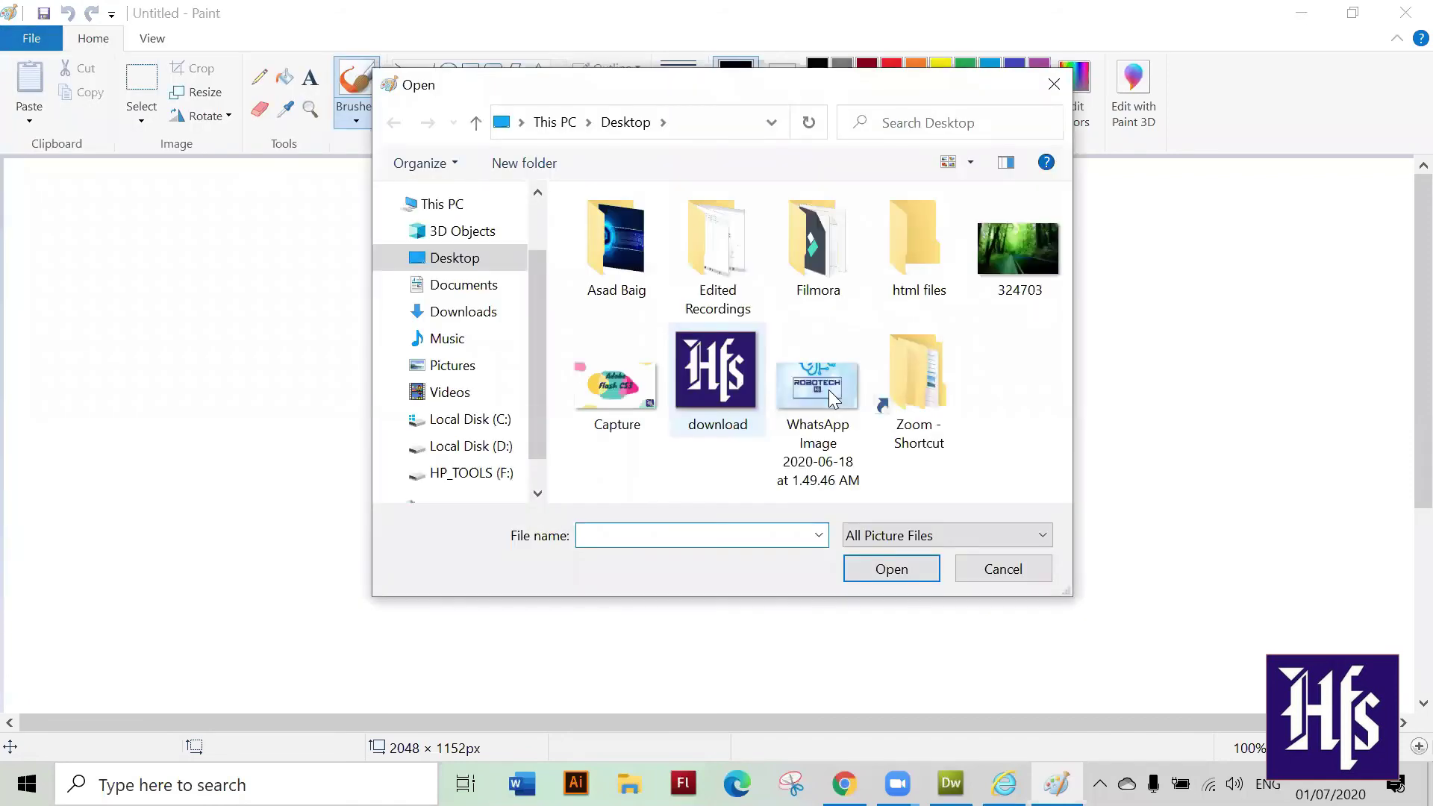
double_click(828, 390)
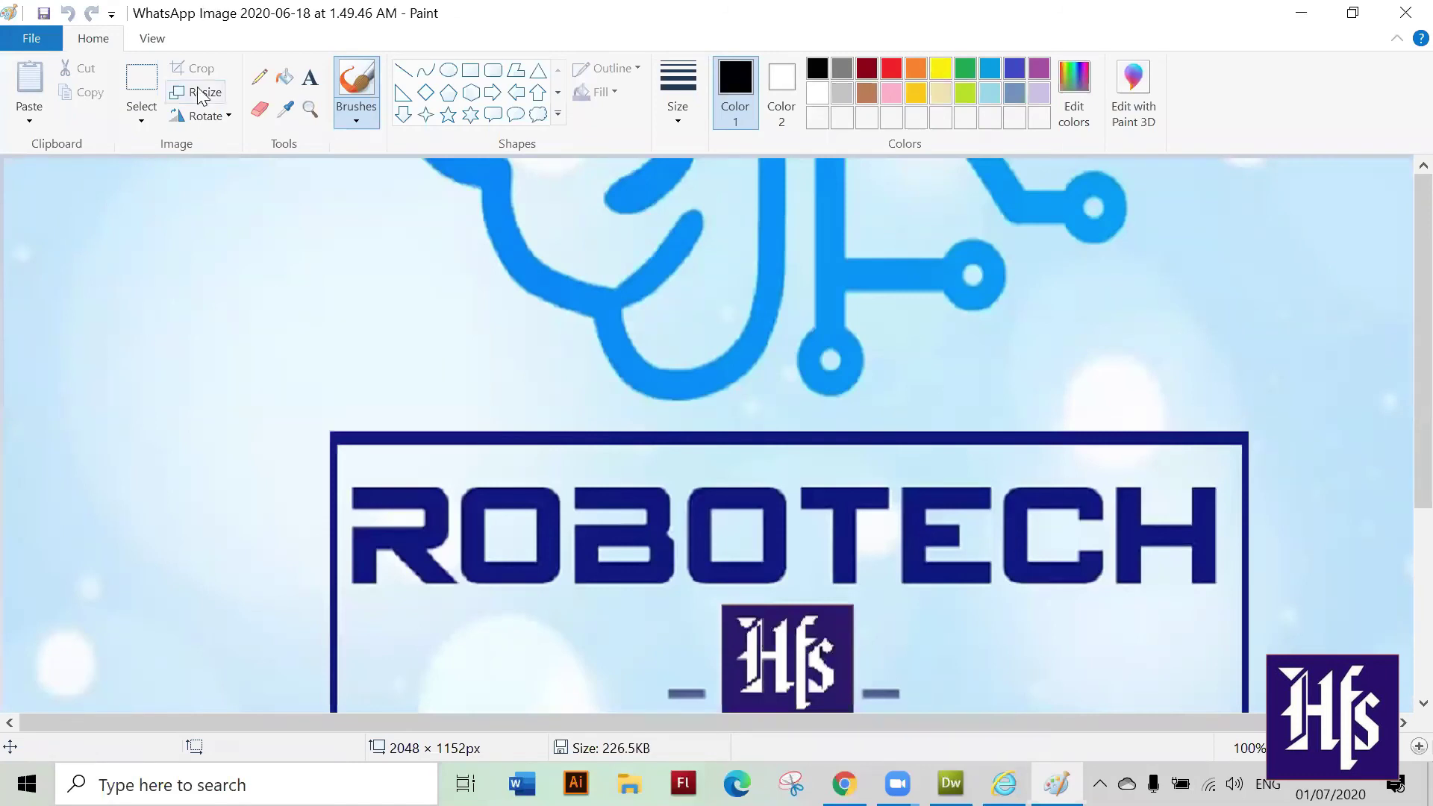
- Resize the picture to 25 percent horizontally and vertically, keeping its aspect ratio
key("ctrl+w")
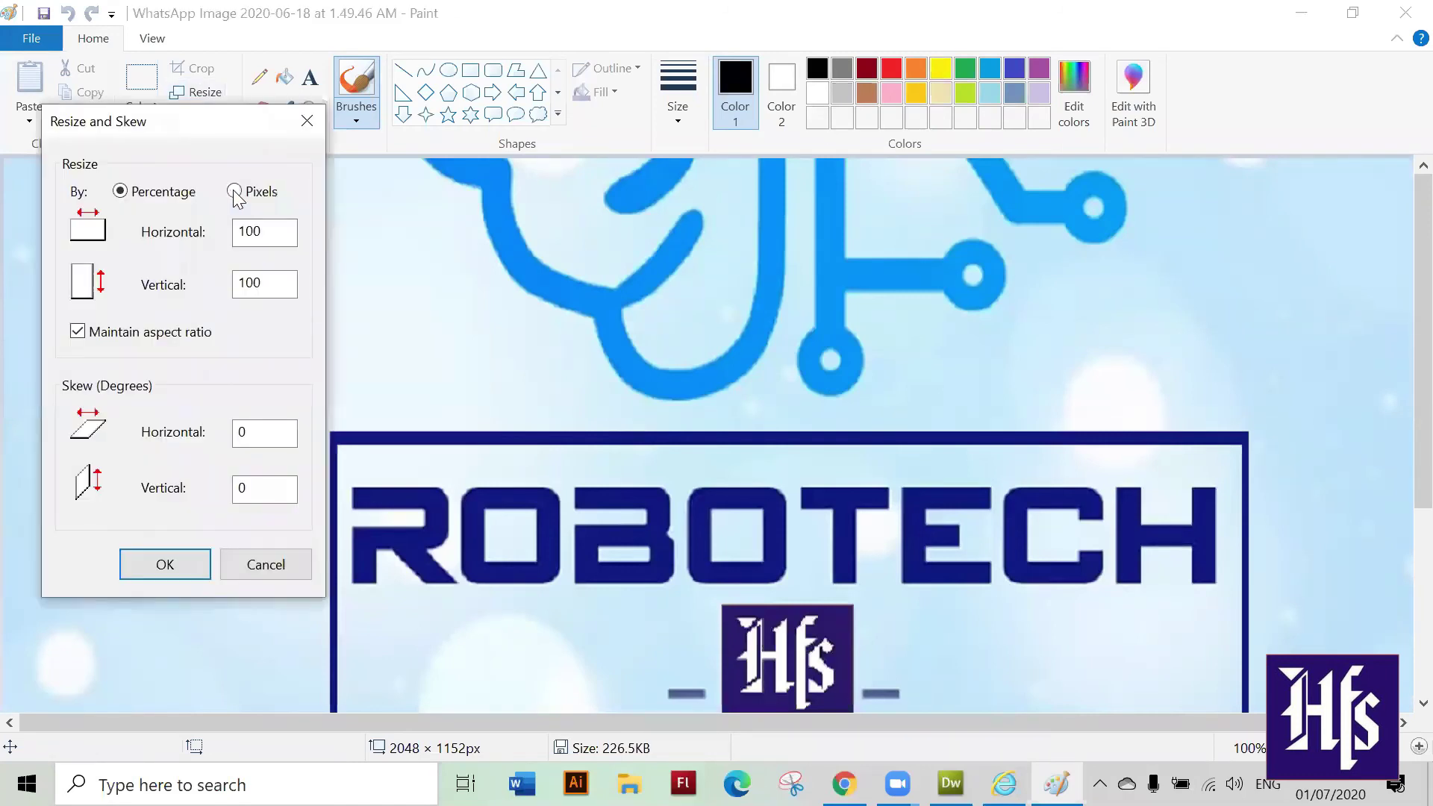
left_click(235, 192)
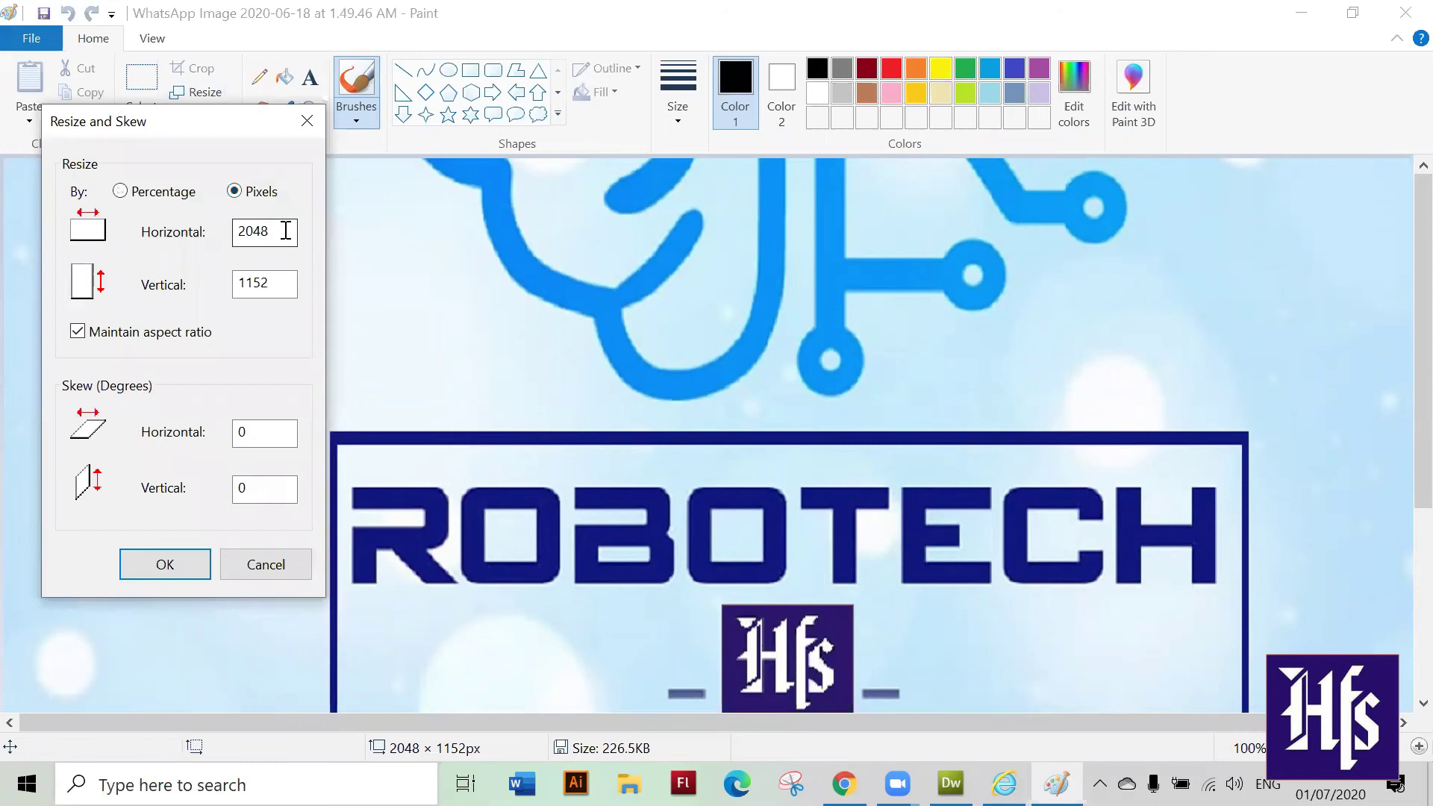
key("Tab")
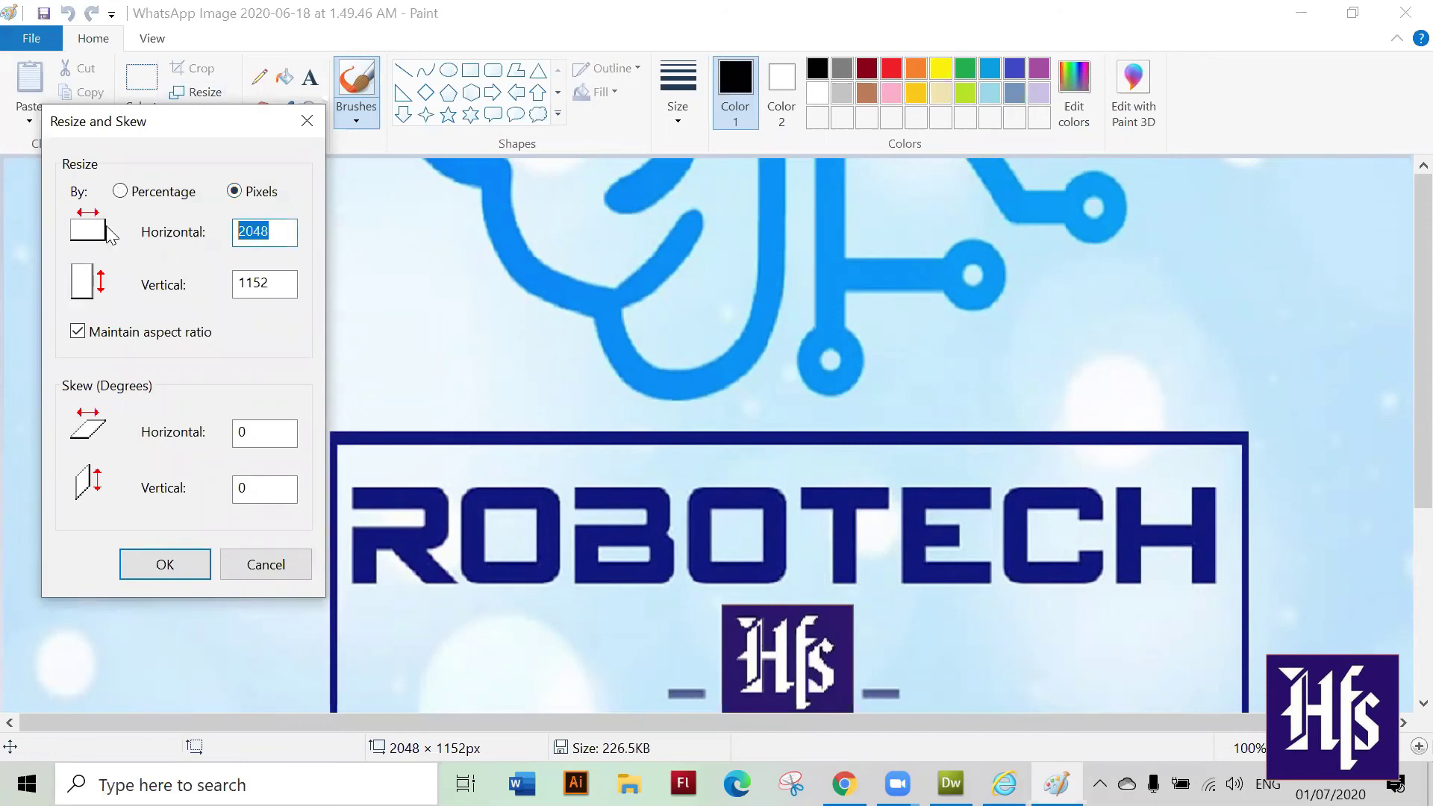
left_click(119, 192)
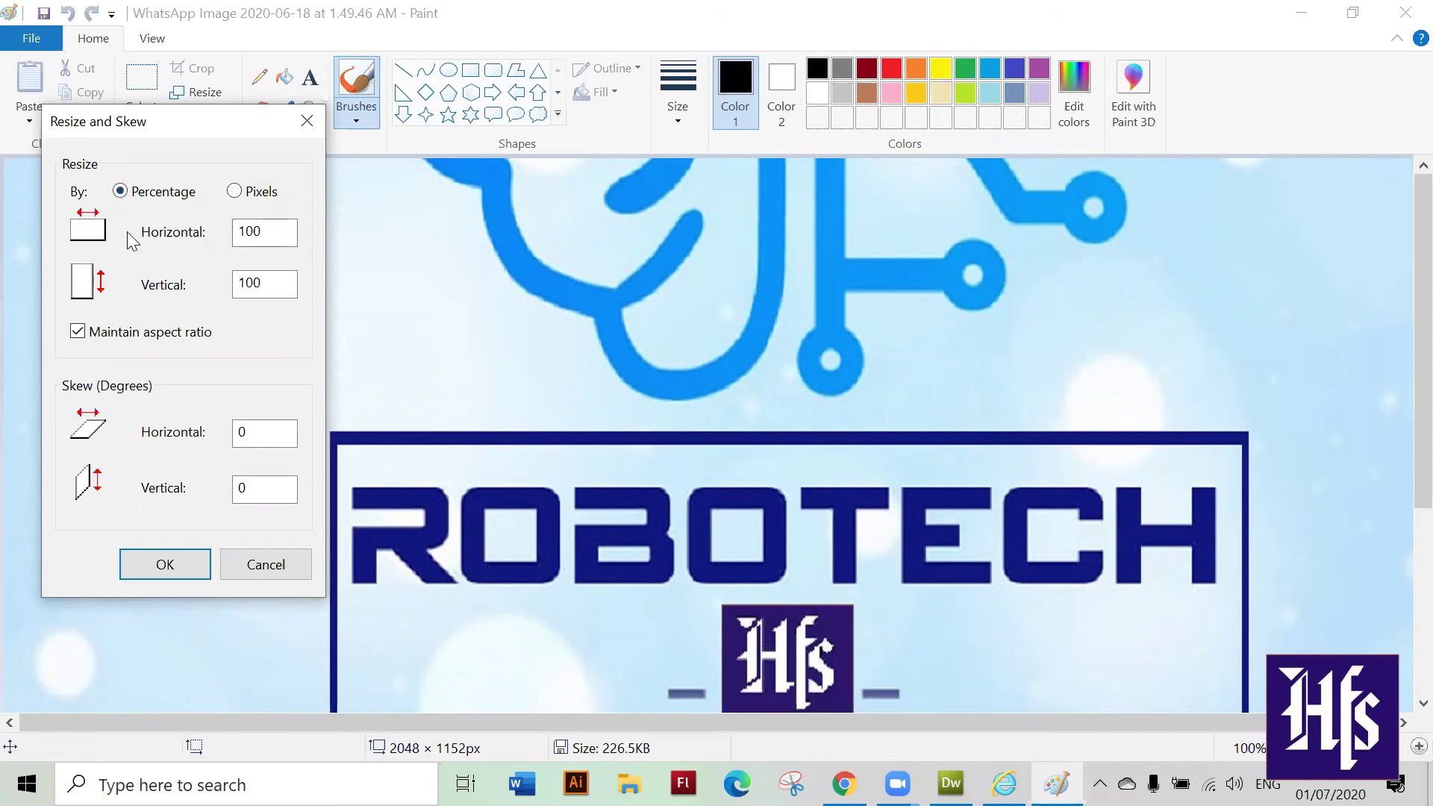
key("Tab")
type("25")
left_click(165, 564)
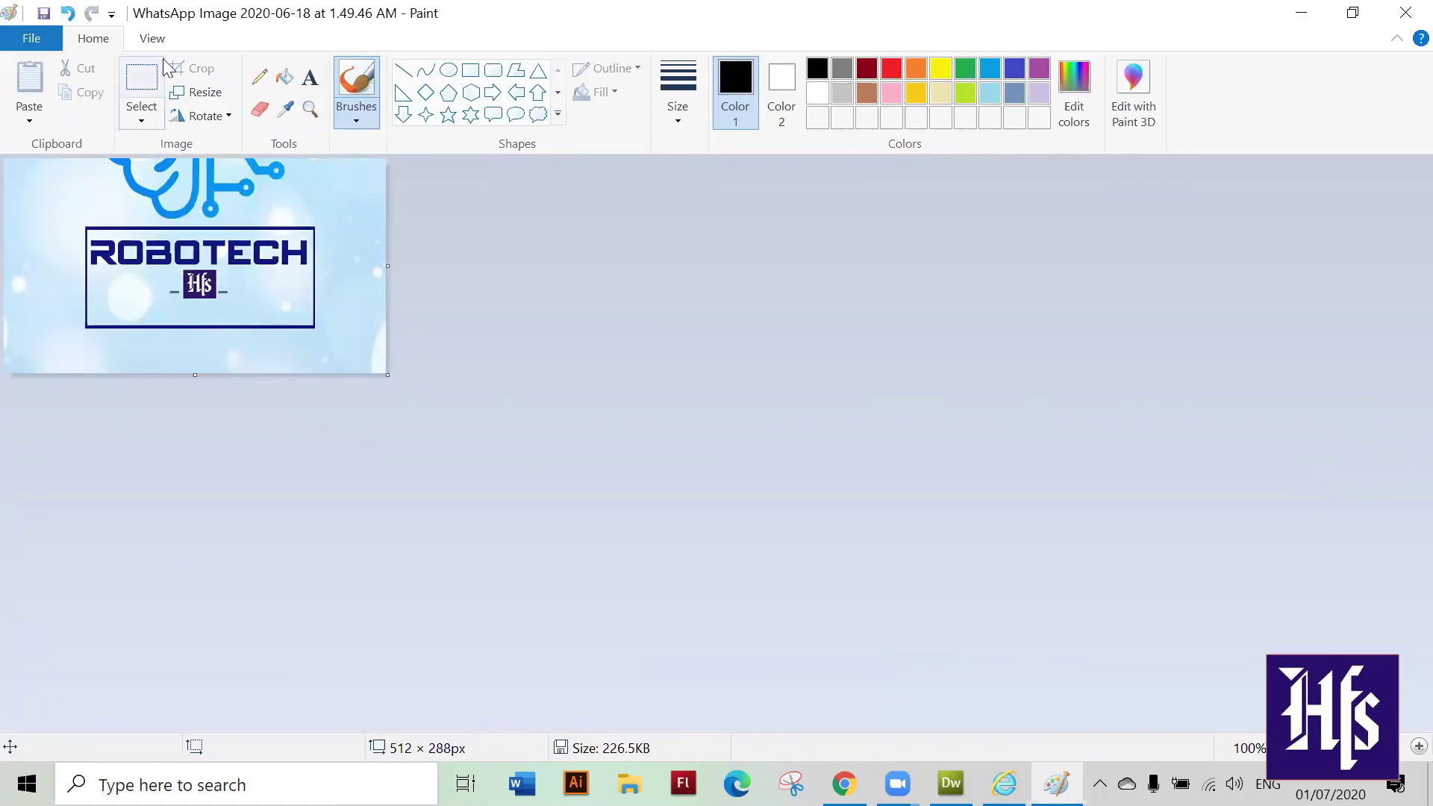
- Check the resized picture's dimensions in pixels and save it under the same file name
left_click(196, 92)
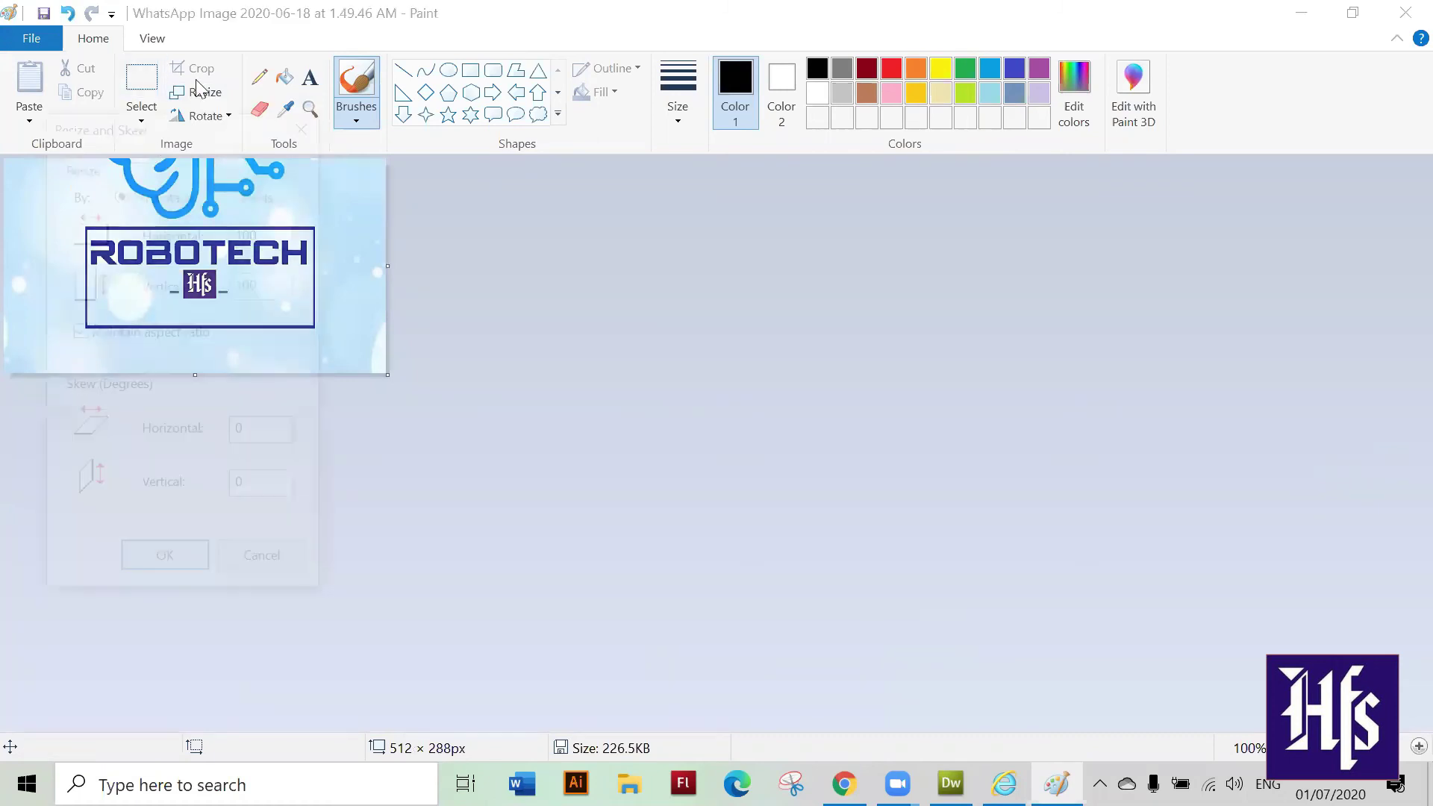
left_click(233, 191)
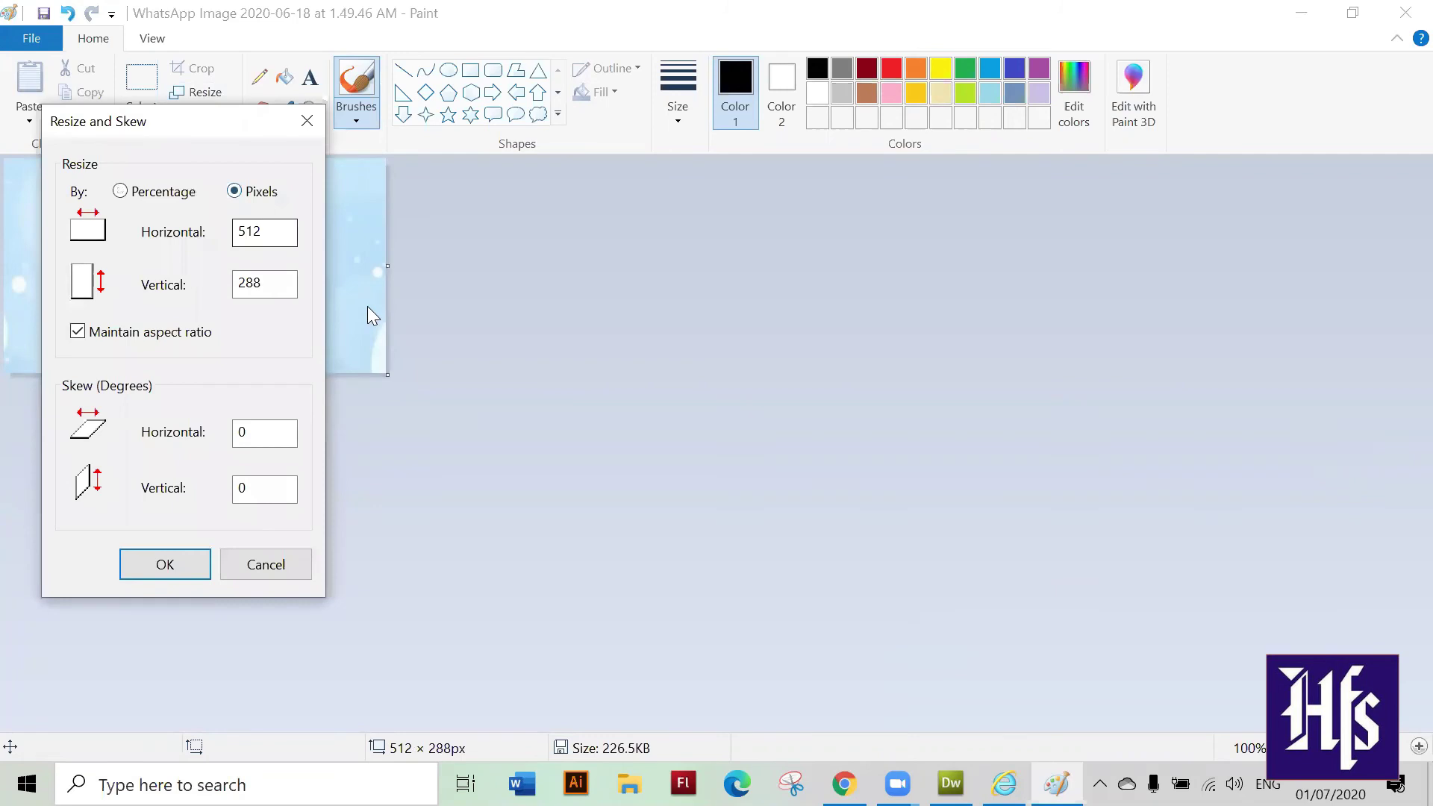
left_click(164, 565)
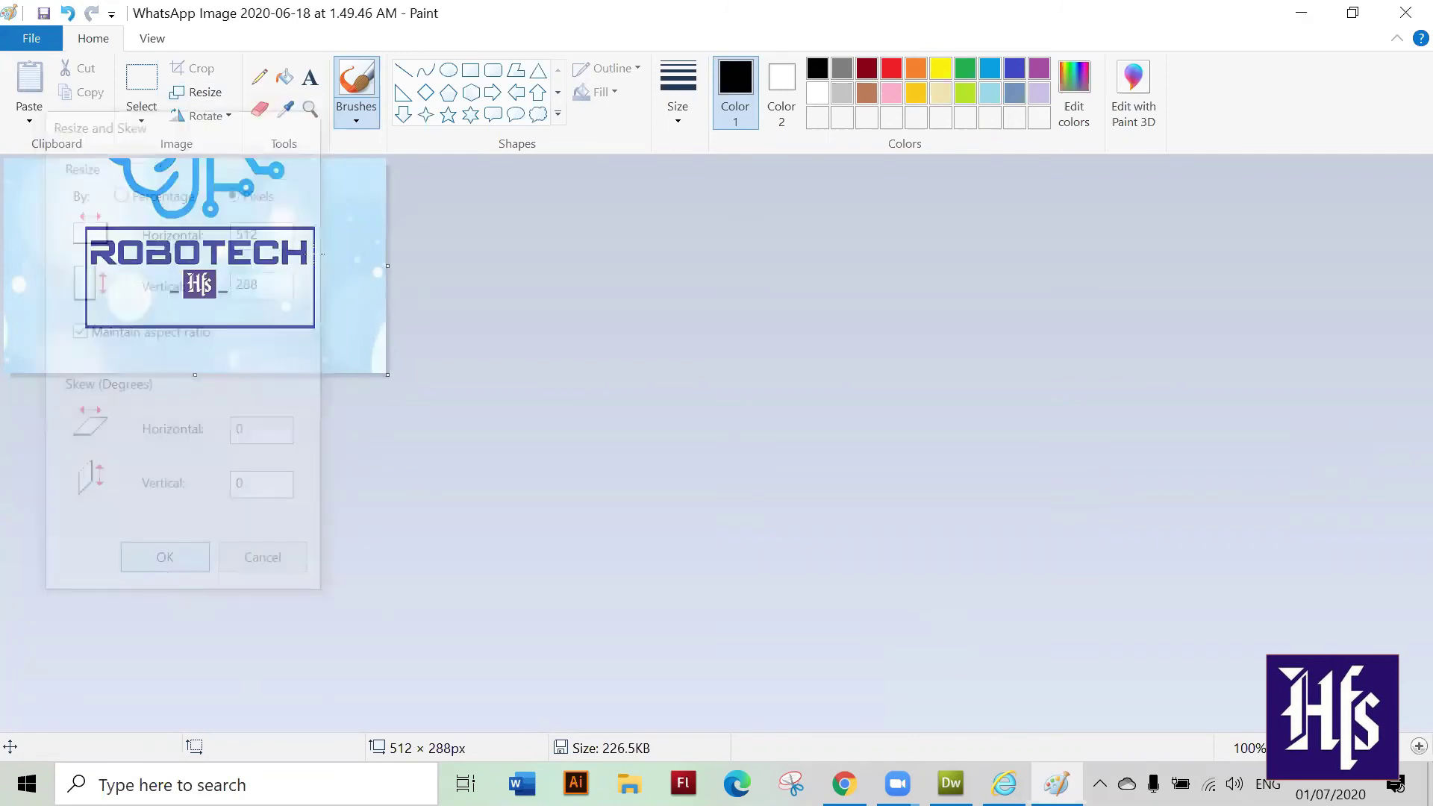
left_click(44, 47)
left_click(97, 177)
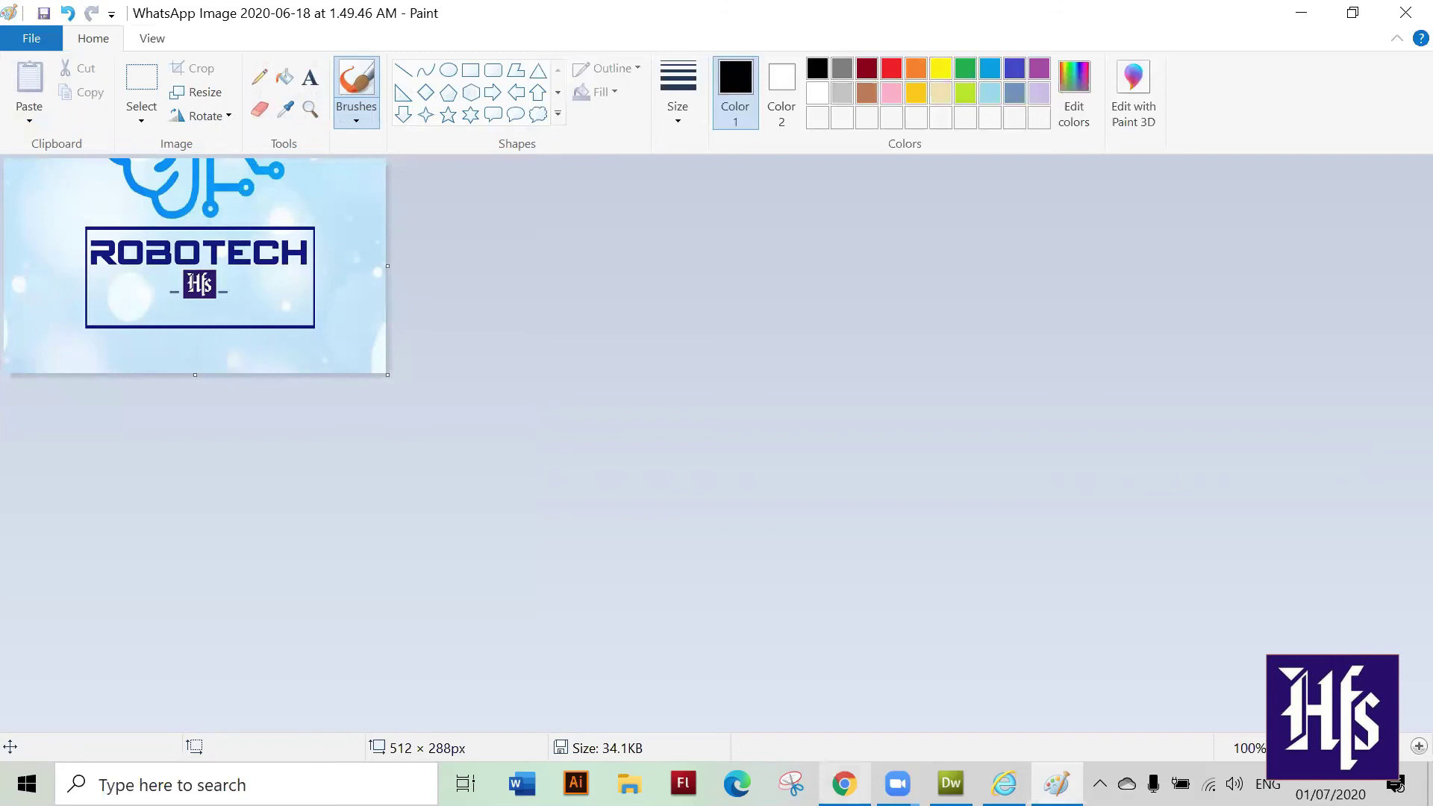
- Switch to Dreamweaver and replace the page's content with the line "my smaller image", followed by a new empty paragraph
left_click(844, 783)
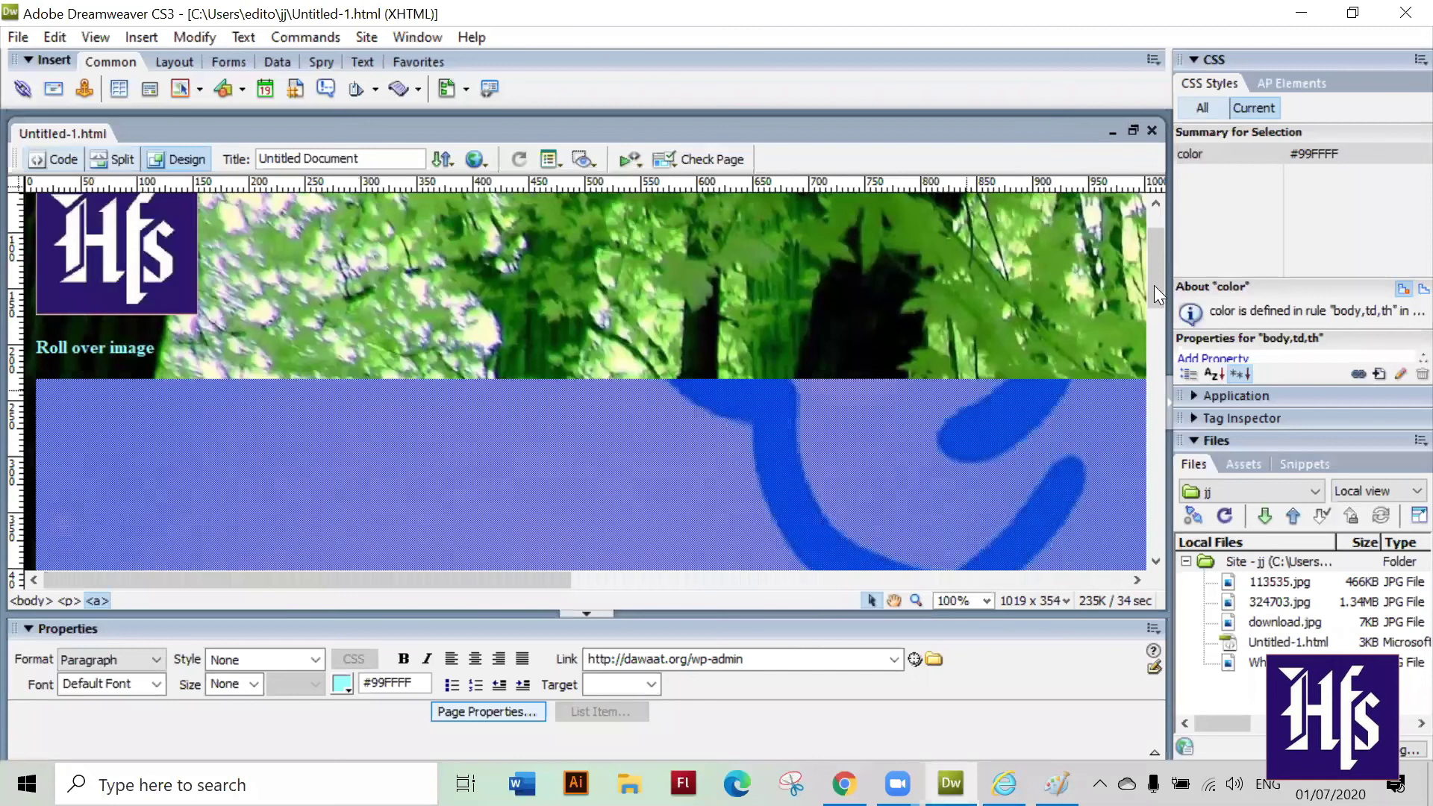
key("ctrl+z")
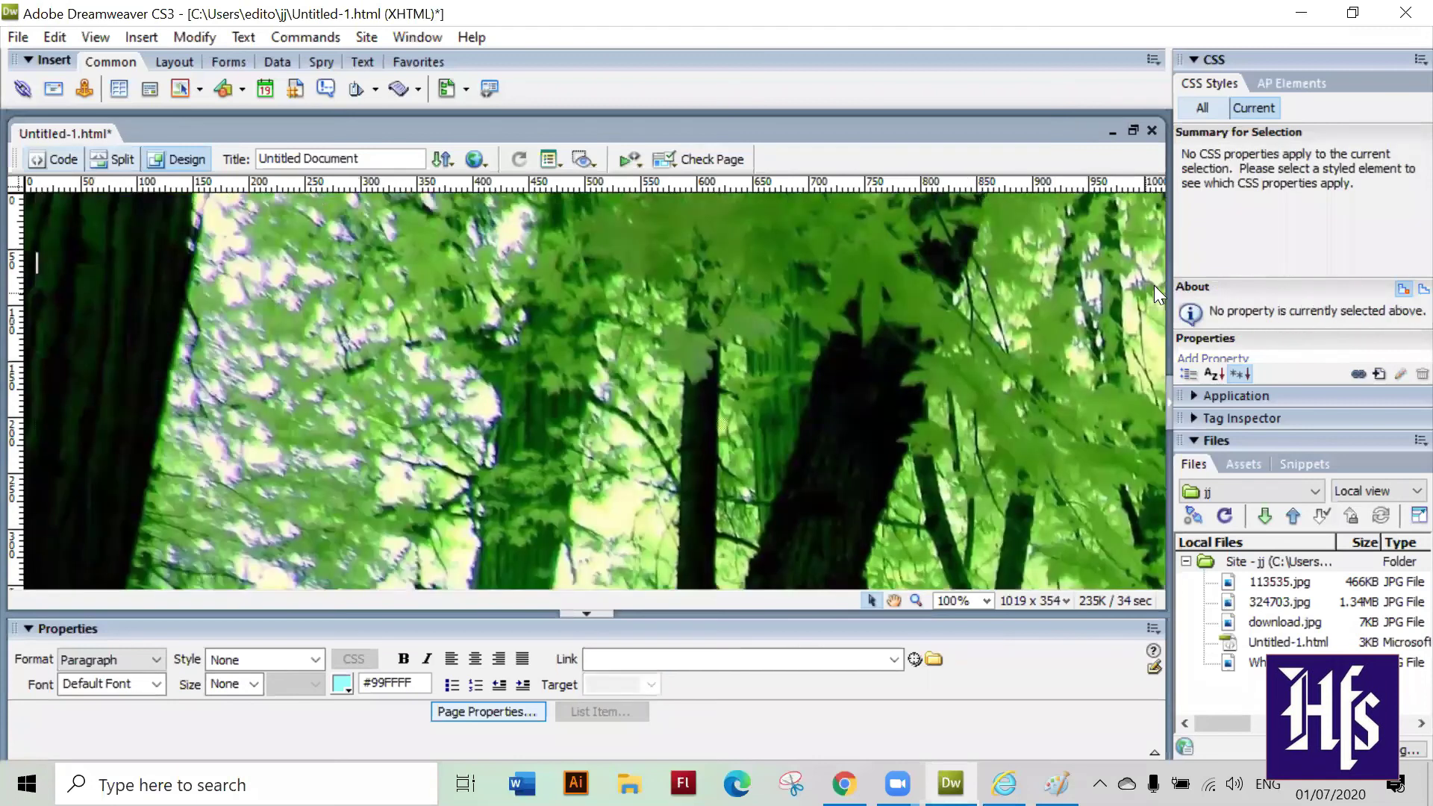
type("my ")
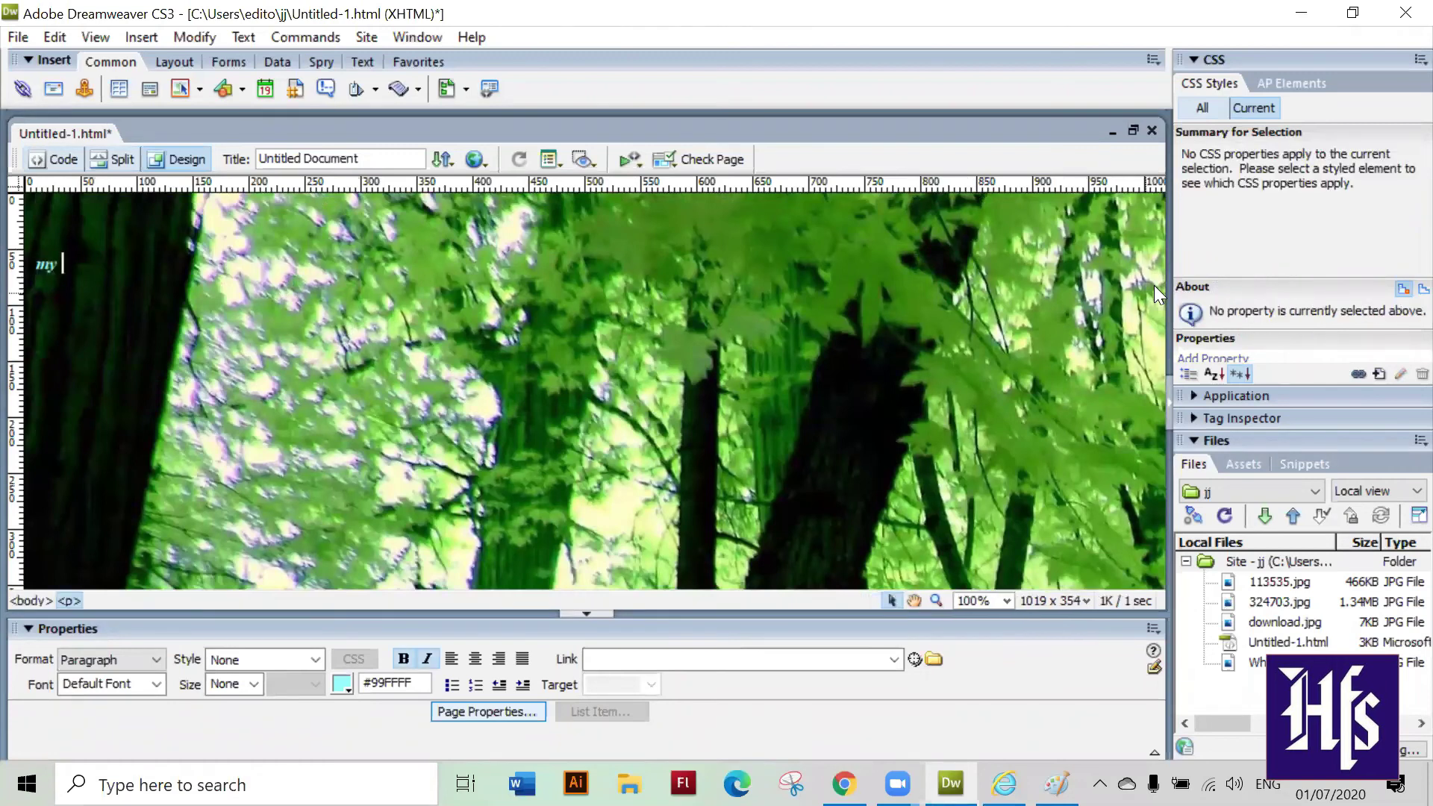
type("smaller")
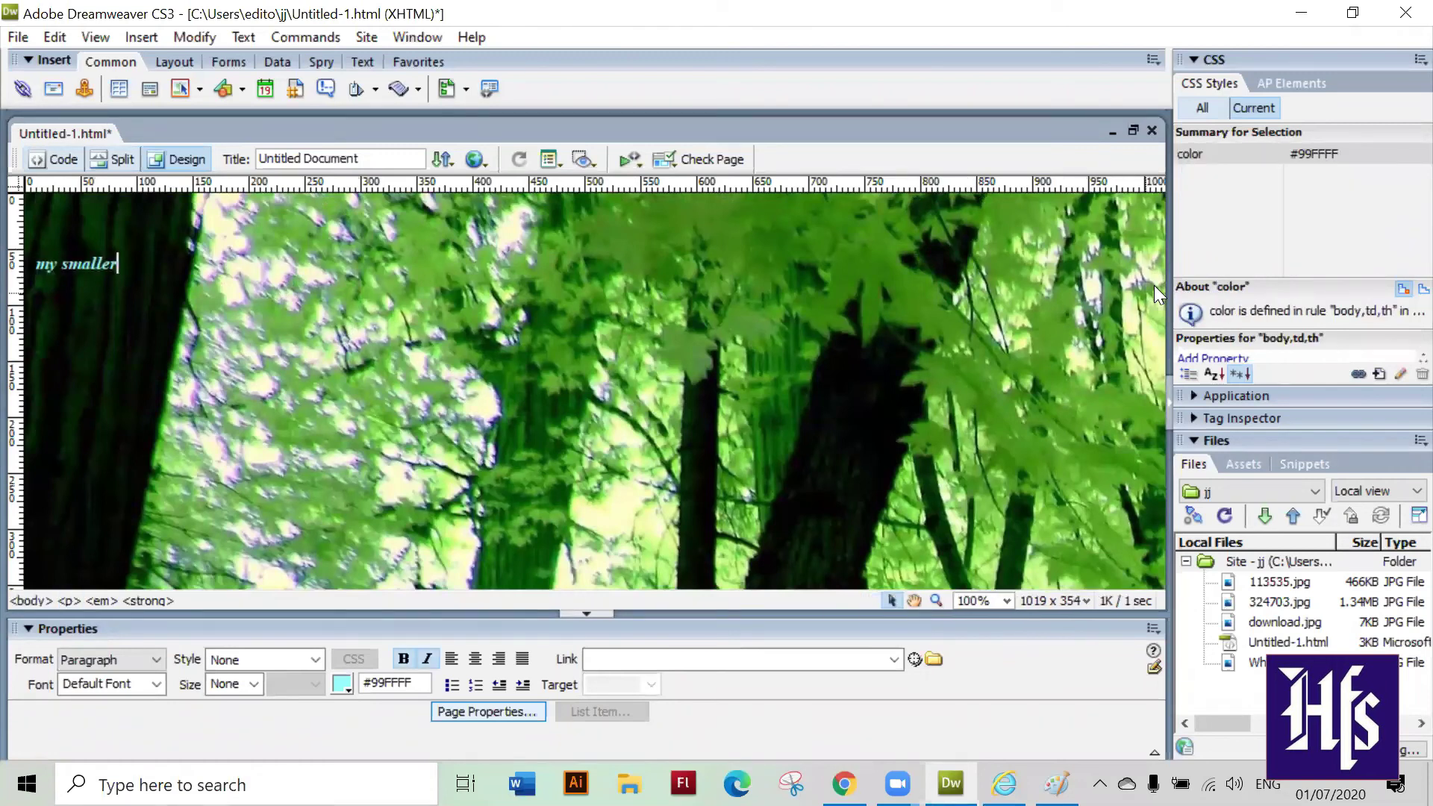
type("im age")
key("BackSpace")
key("BackSpace")
key("BackSpace")
key("BackSpace")
key("BackSpace")
key("BackSpace")
type("image")
key("Left")
key("Left")
key("Left")
key("Left")
key("Left")
left_click(192, 268)
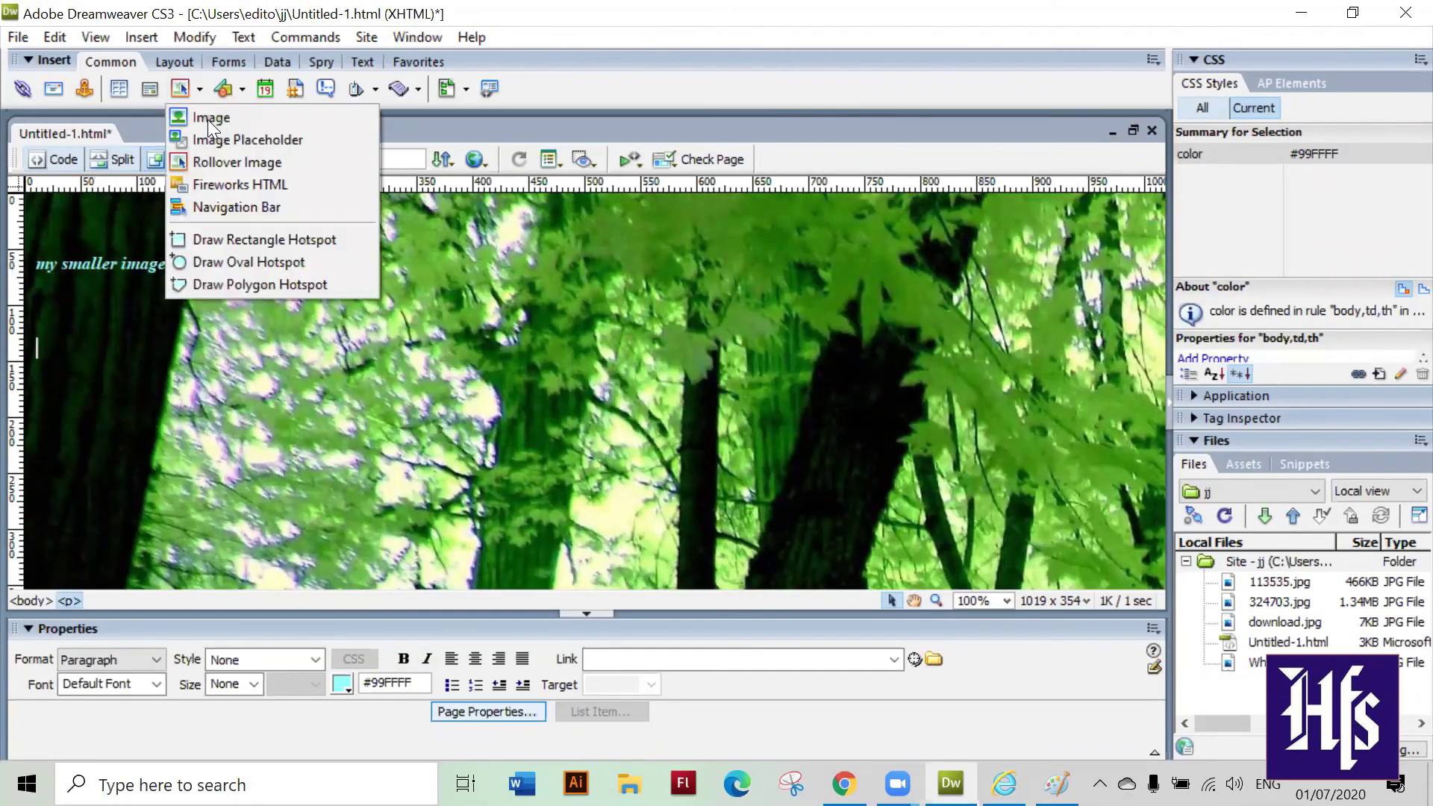
- Insert WhatsApp Image 2020-06-18 at 1.49.46 AM.jpg from the Desktop below the text, replacing its copy in the jj site folder and leaving the alternate text empty
left_click(207, 117)
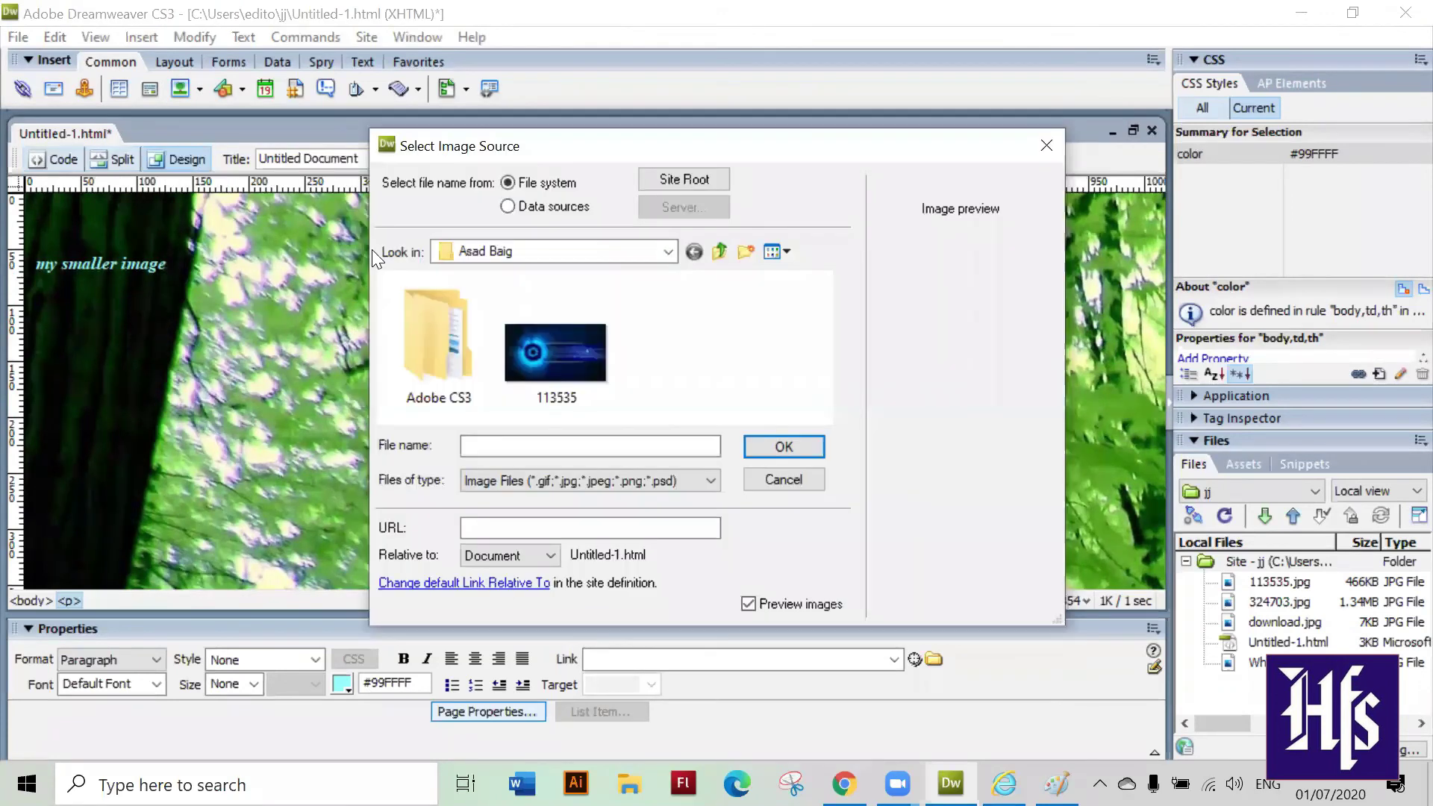
left_click(666, 251)
left_click(520, 394)
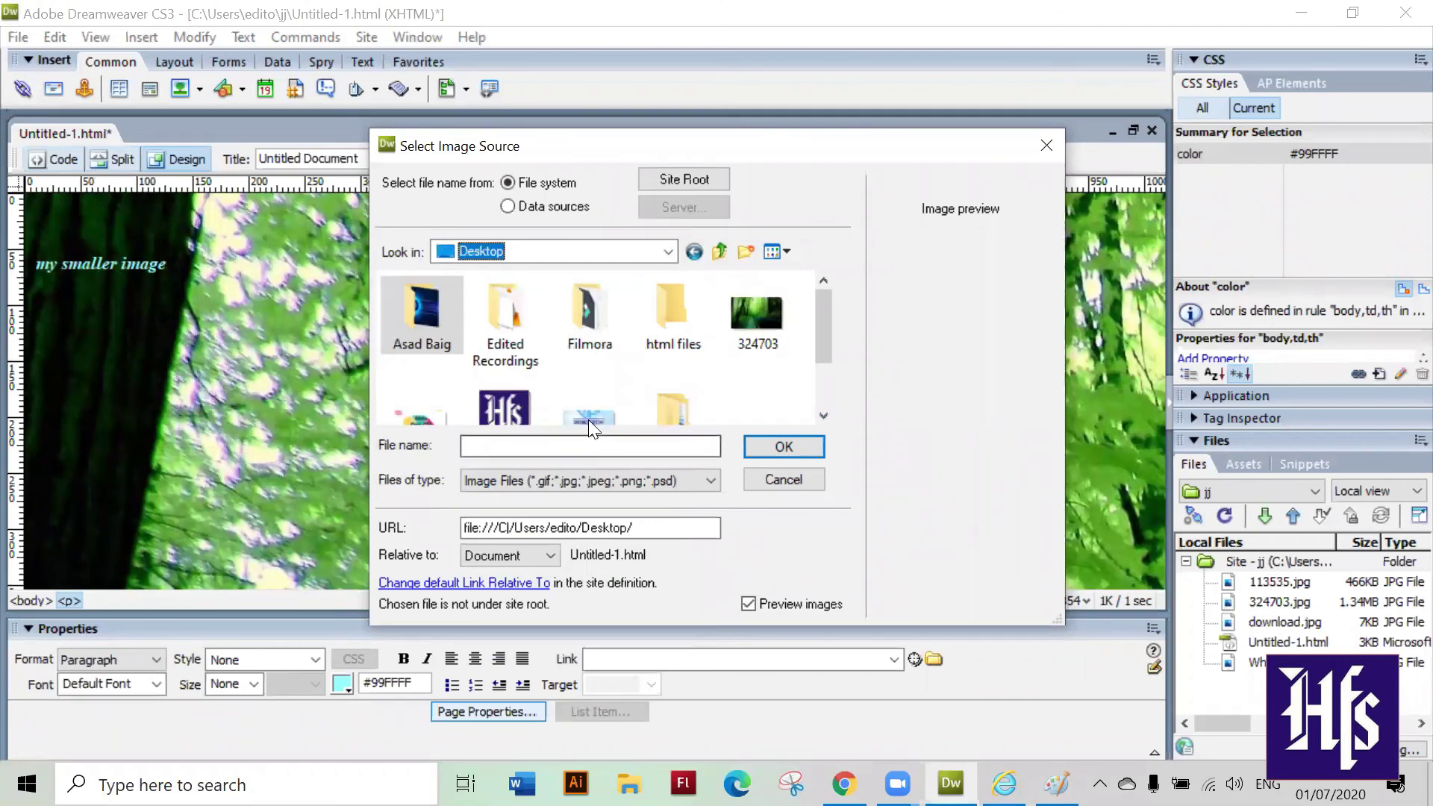
key("Return")
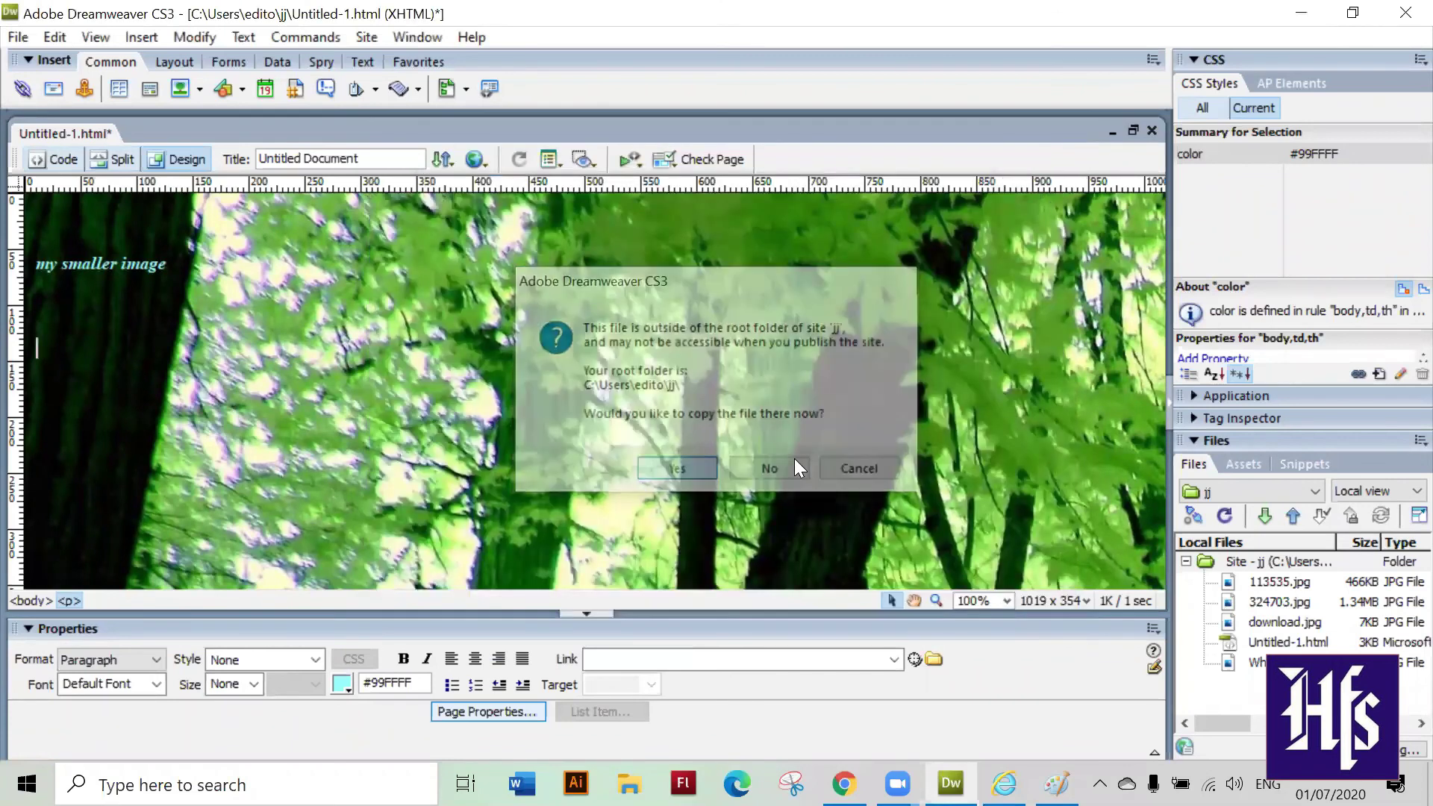
key("Return")
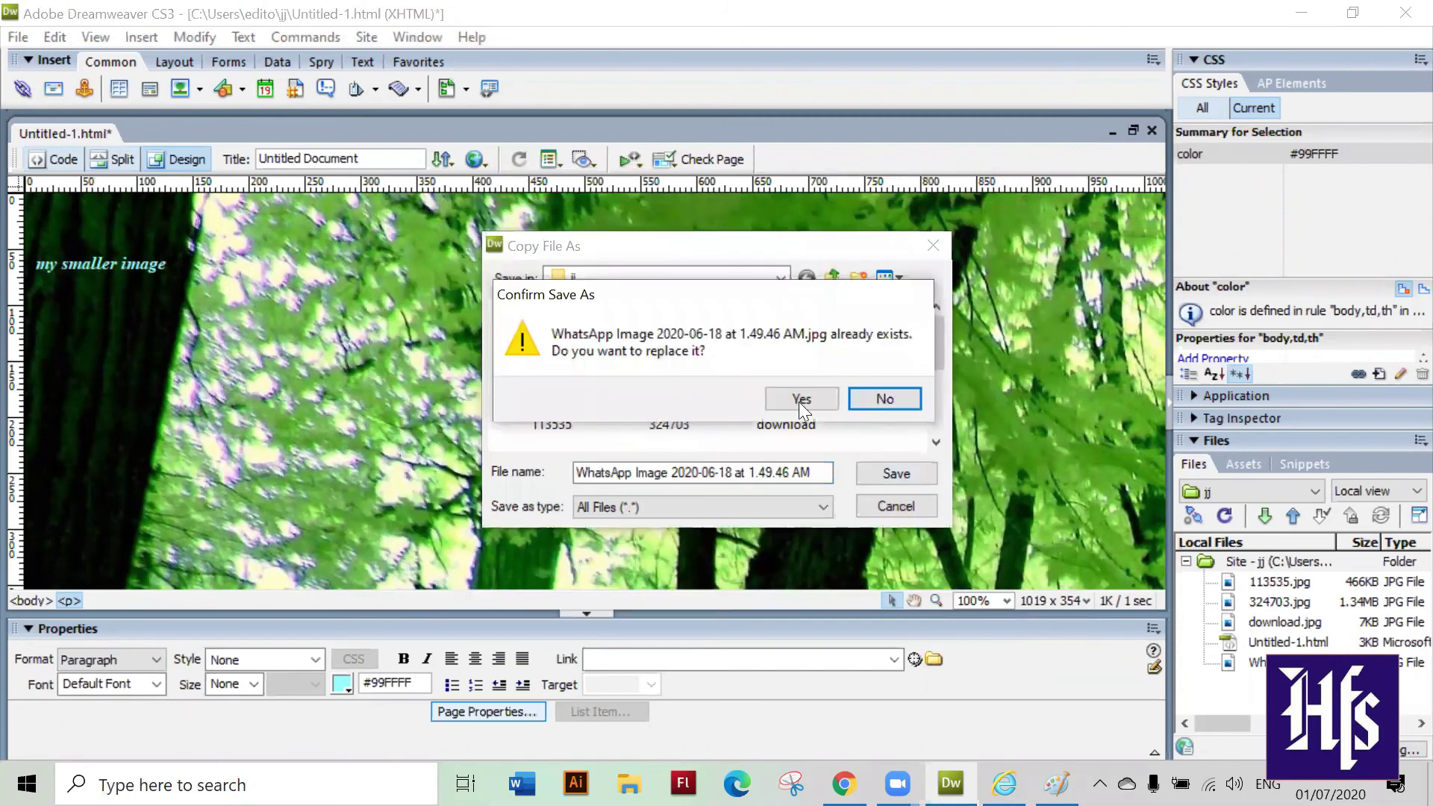
left_click(800, 401)
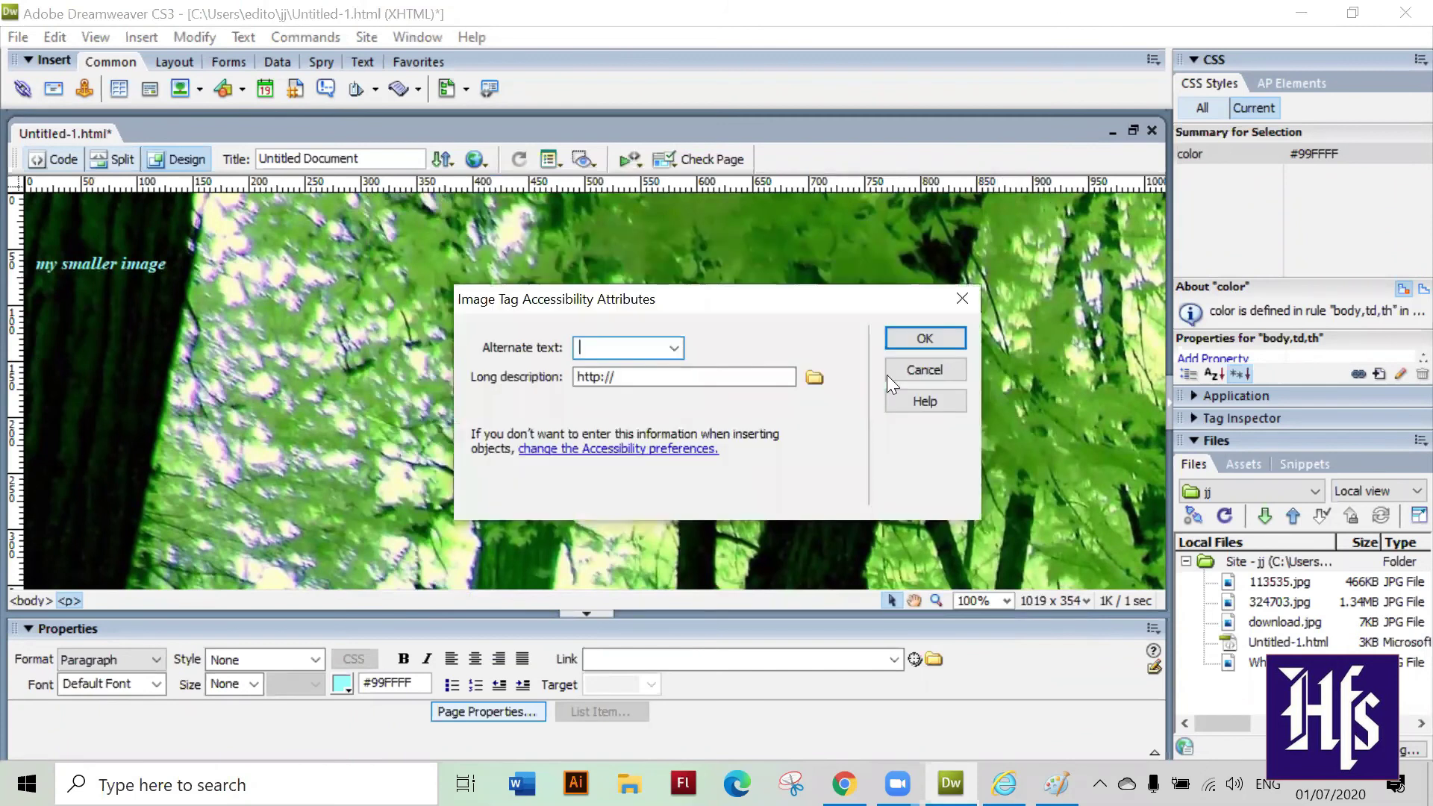
left_click(909, 338)
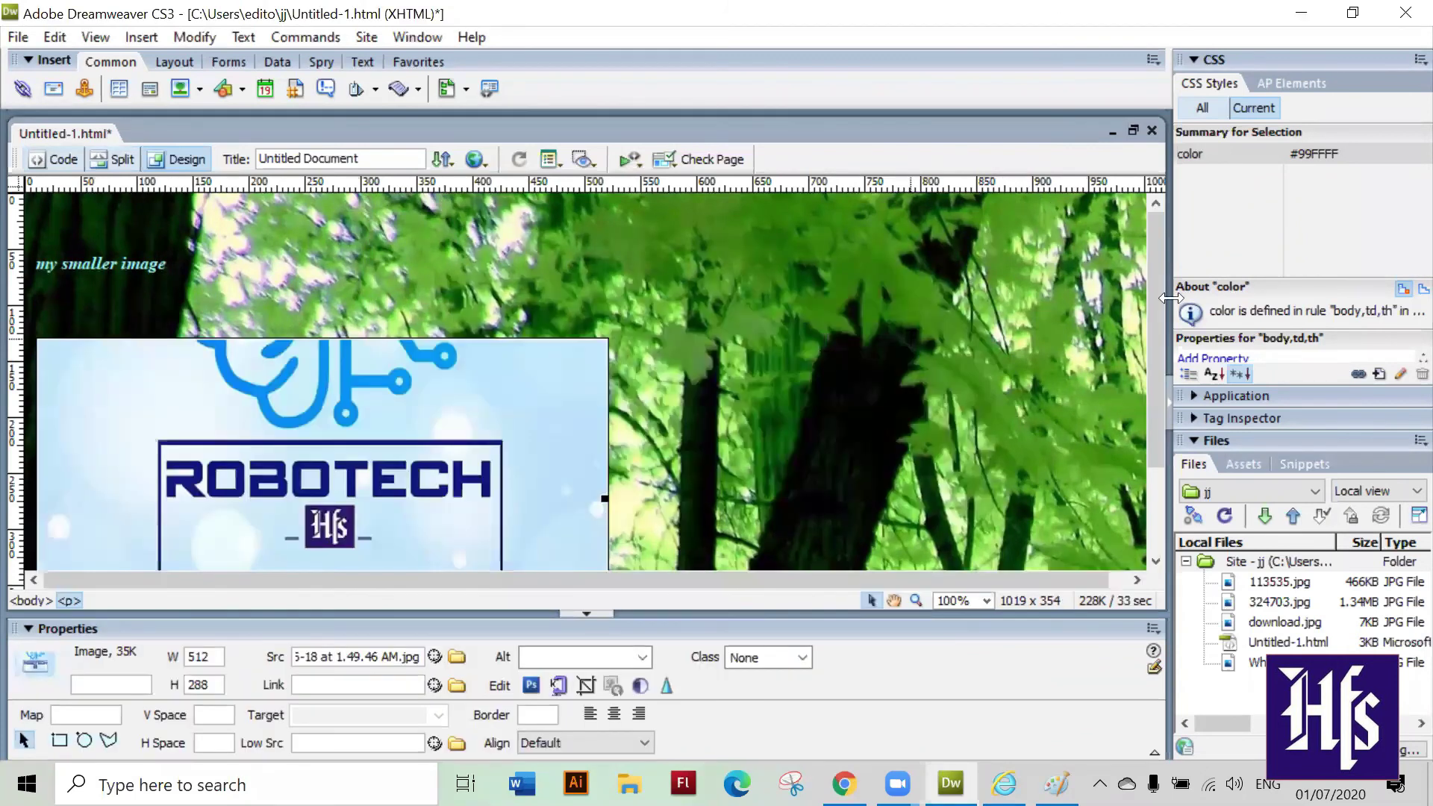
scroll(1156, 270, "down", 3)
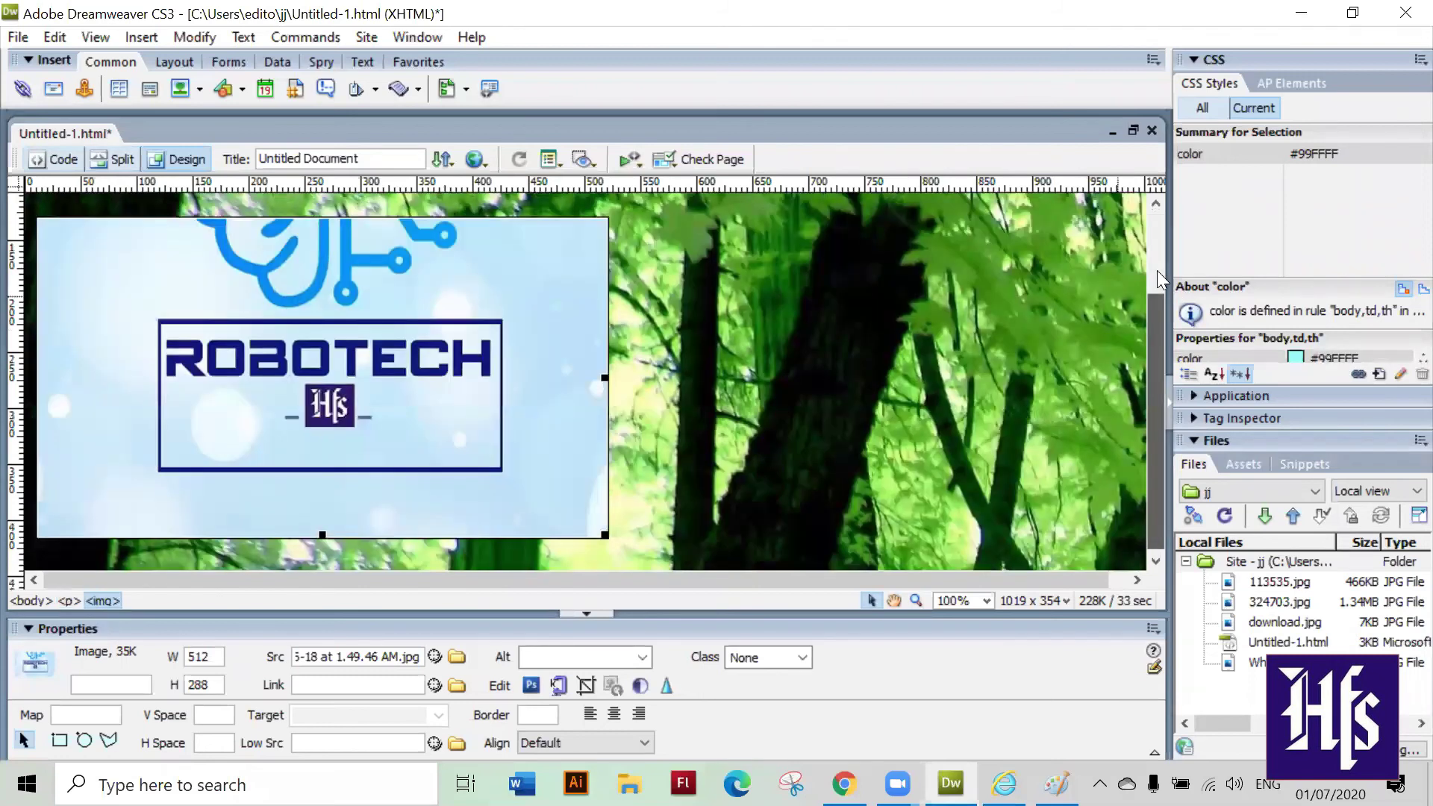
scroll(1165, 290, "up", 3)
scroll(1164, 295, "down", 3)
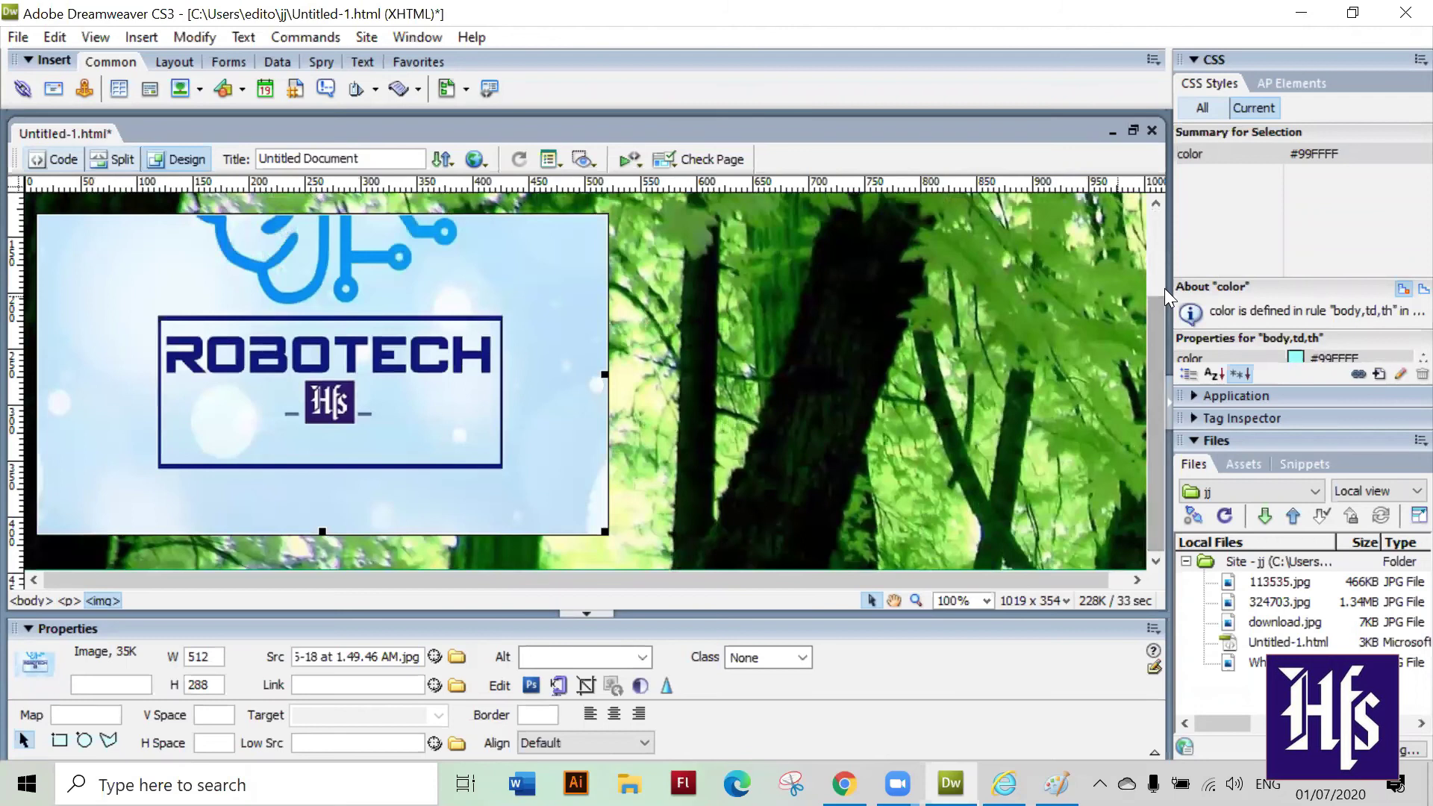
scroll(1152, 246, "up", 4)
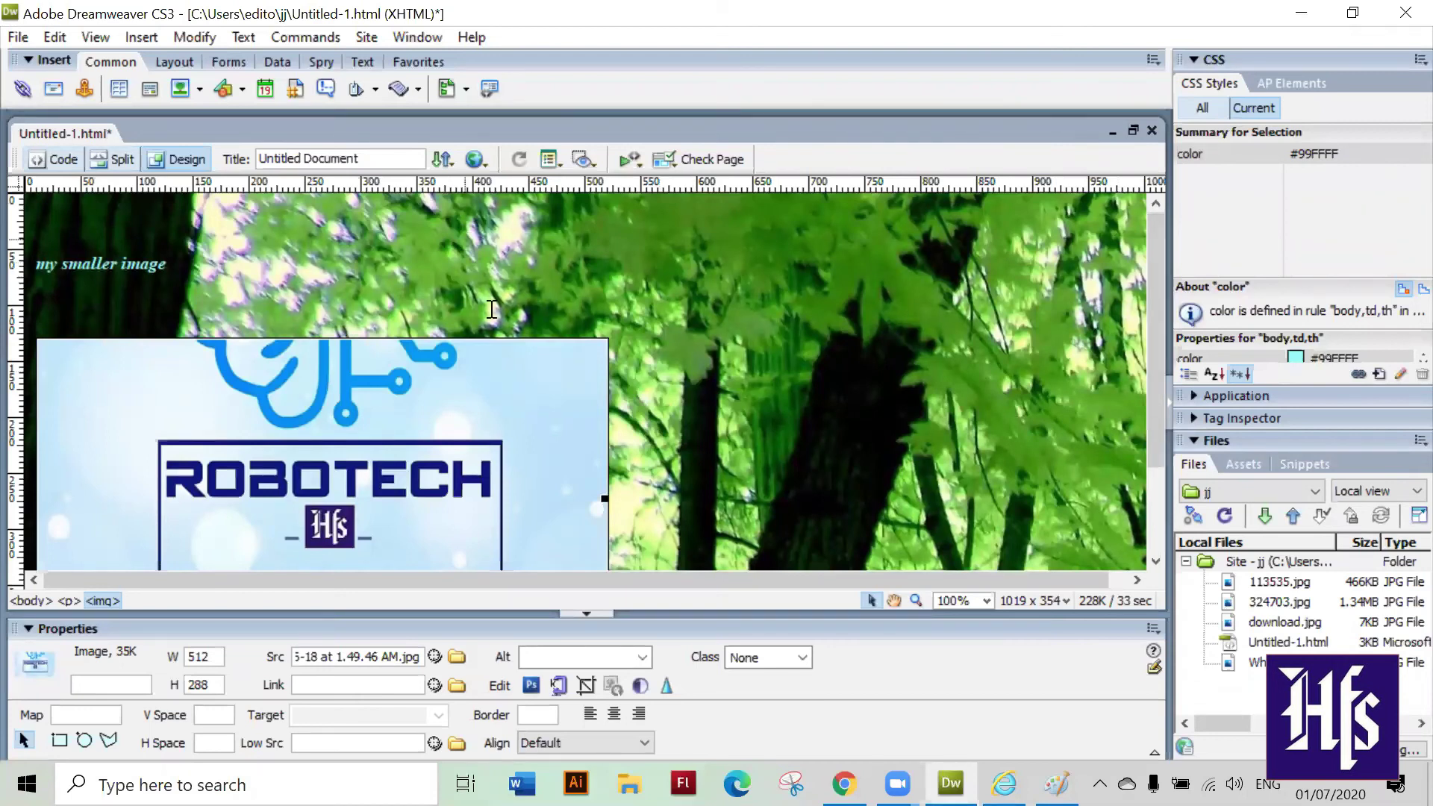
- Switch to the Windows desktop, open the folder that holds 113535.jpg, and preview that picture before closing it
left_click(1300, 10)
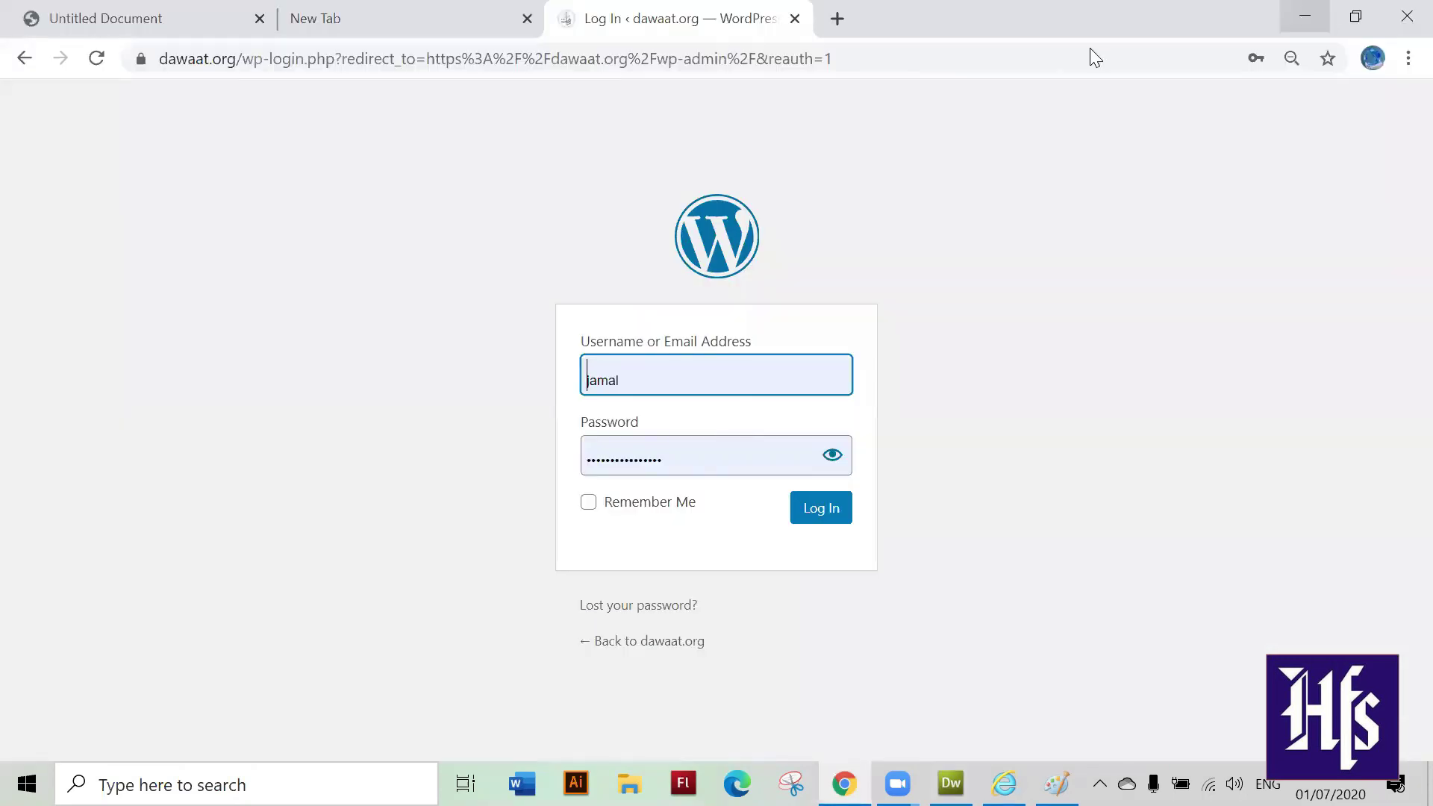
left_click(1300, 10)
left_click(1300, 11)
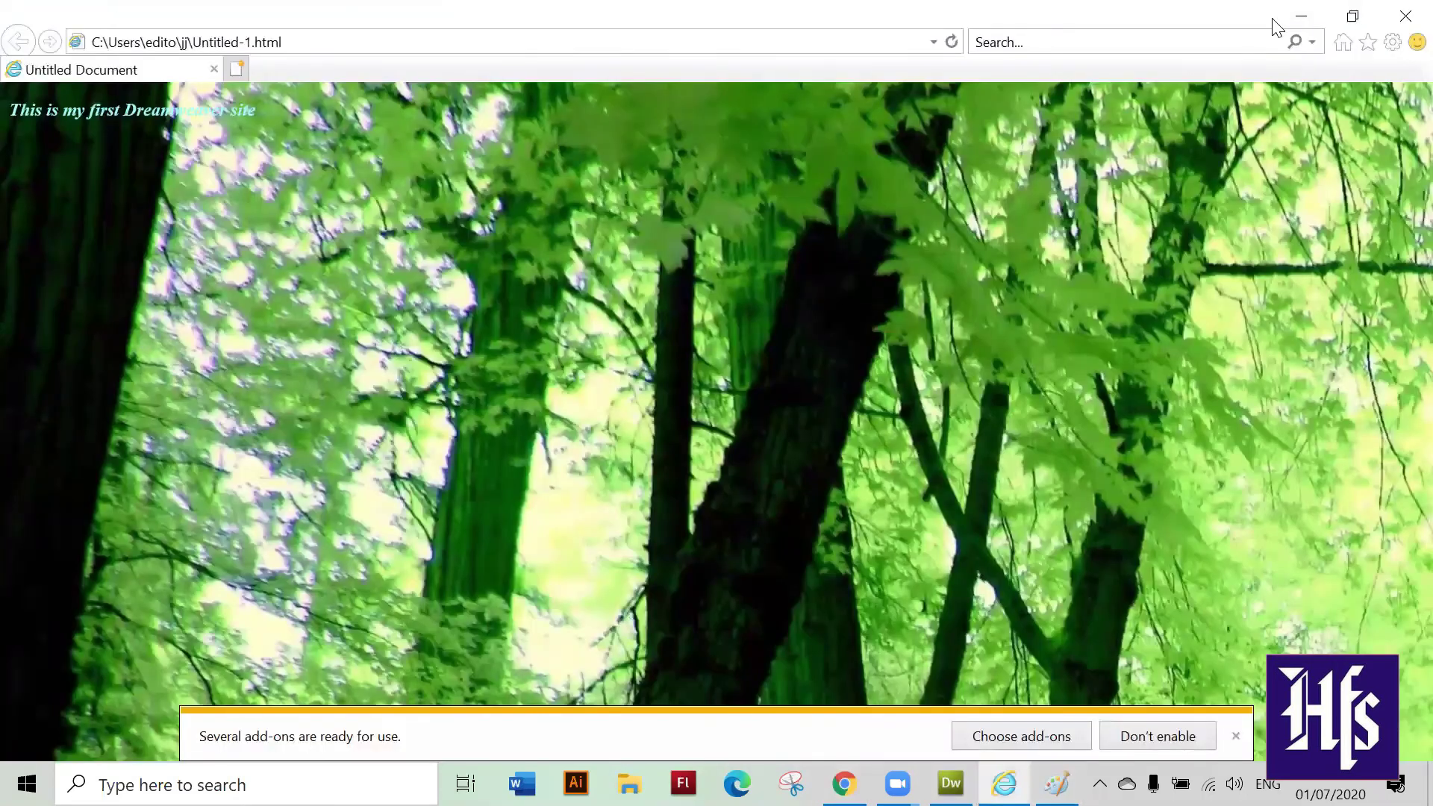
left_click(1300, 11)
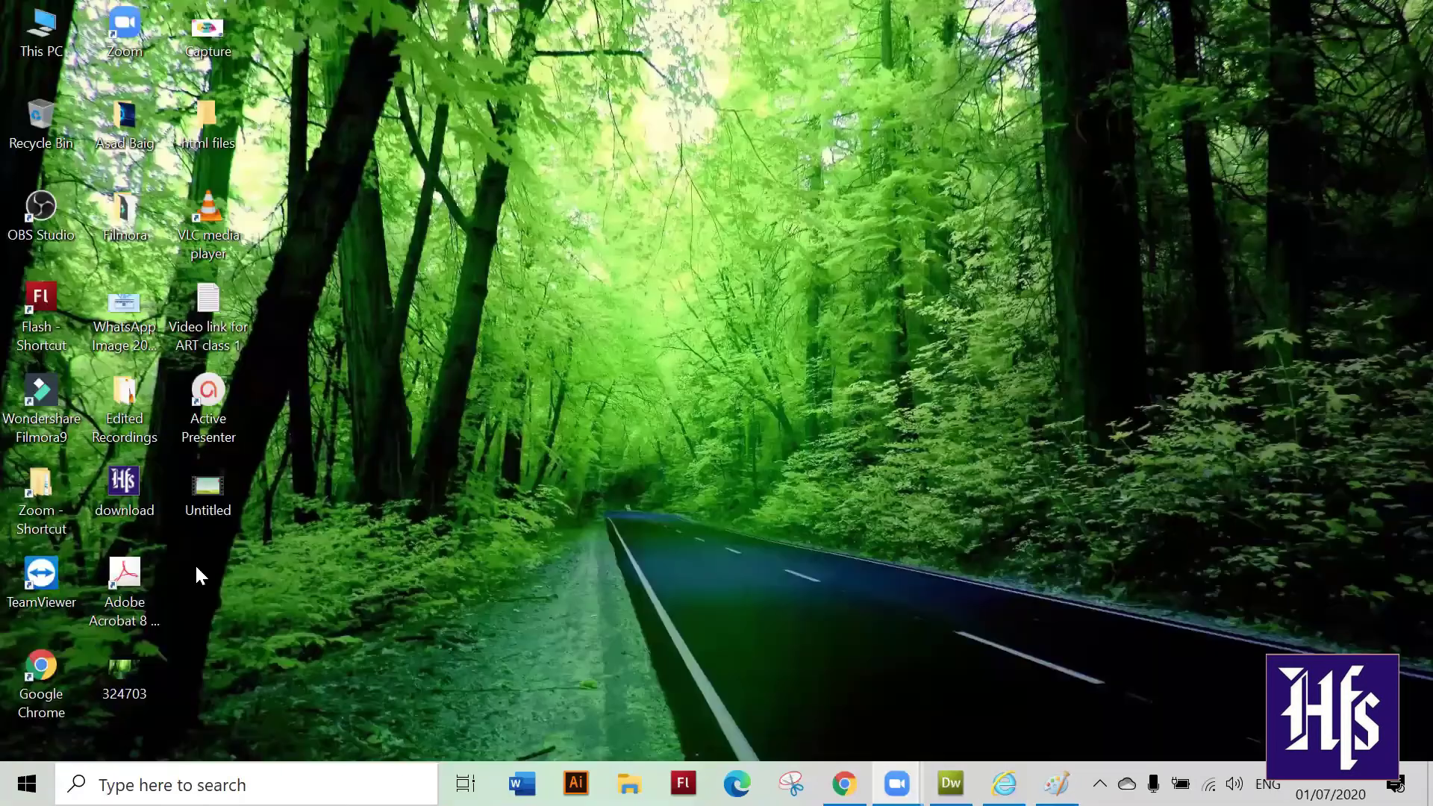
double_click(136, 127)
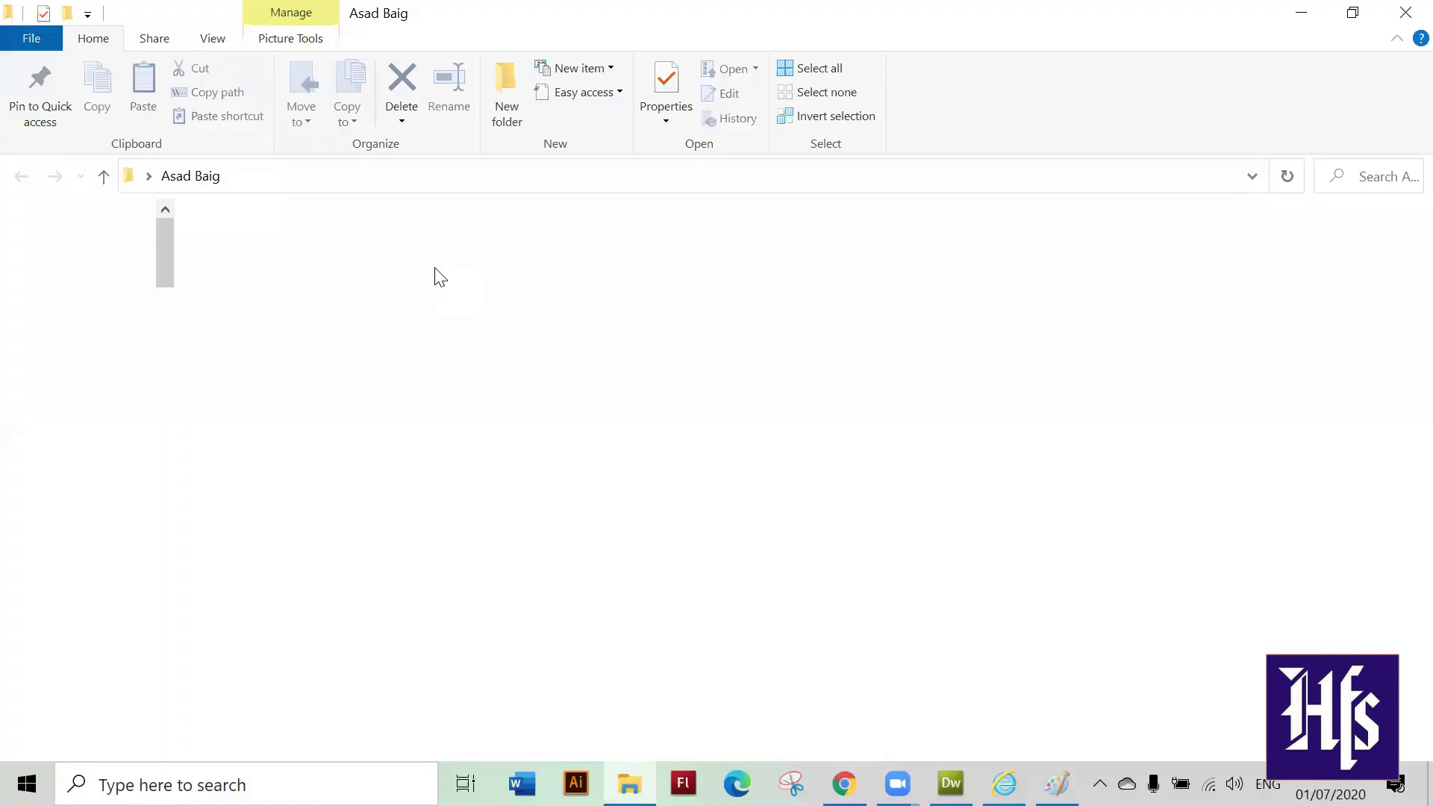
left_click(387, 278)
double_click(386, 272)
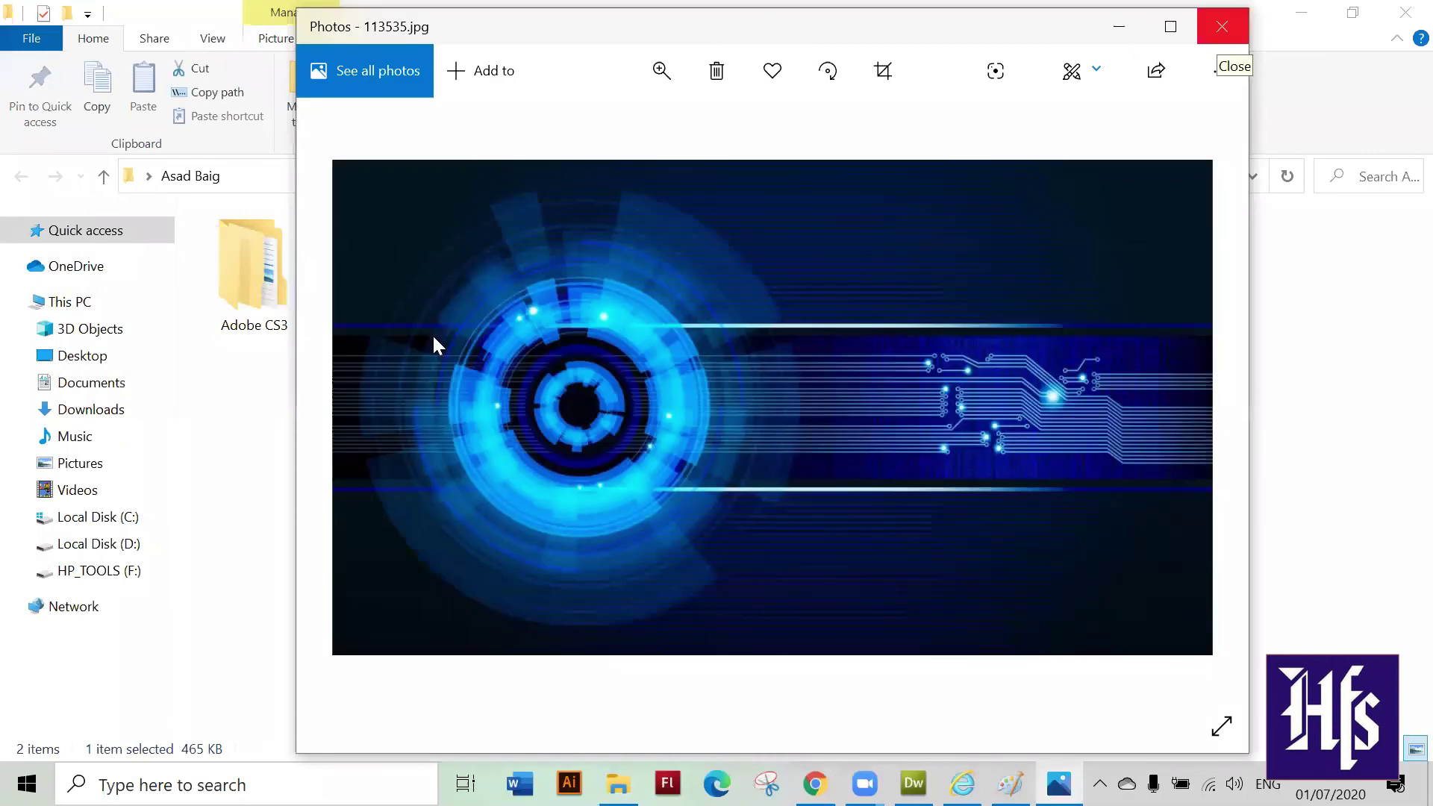
key("alt+F4")
- Open 113535.jpg in Paint, resize it to 25 percent with the aspect ratio maintained, and save it under the same name
right_click(391, 306)
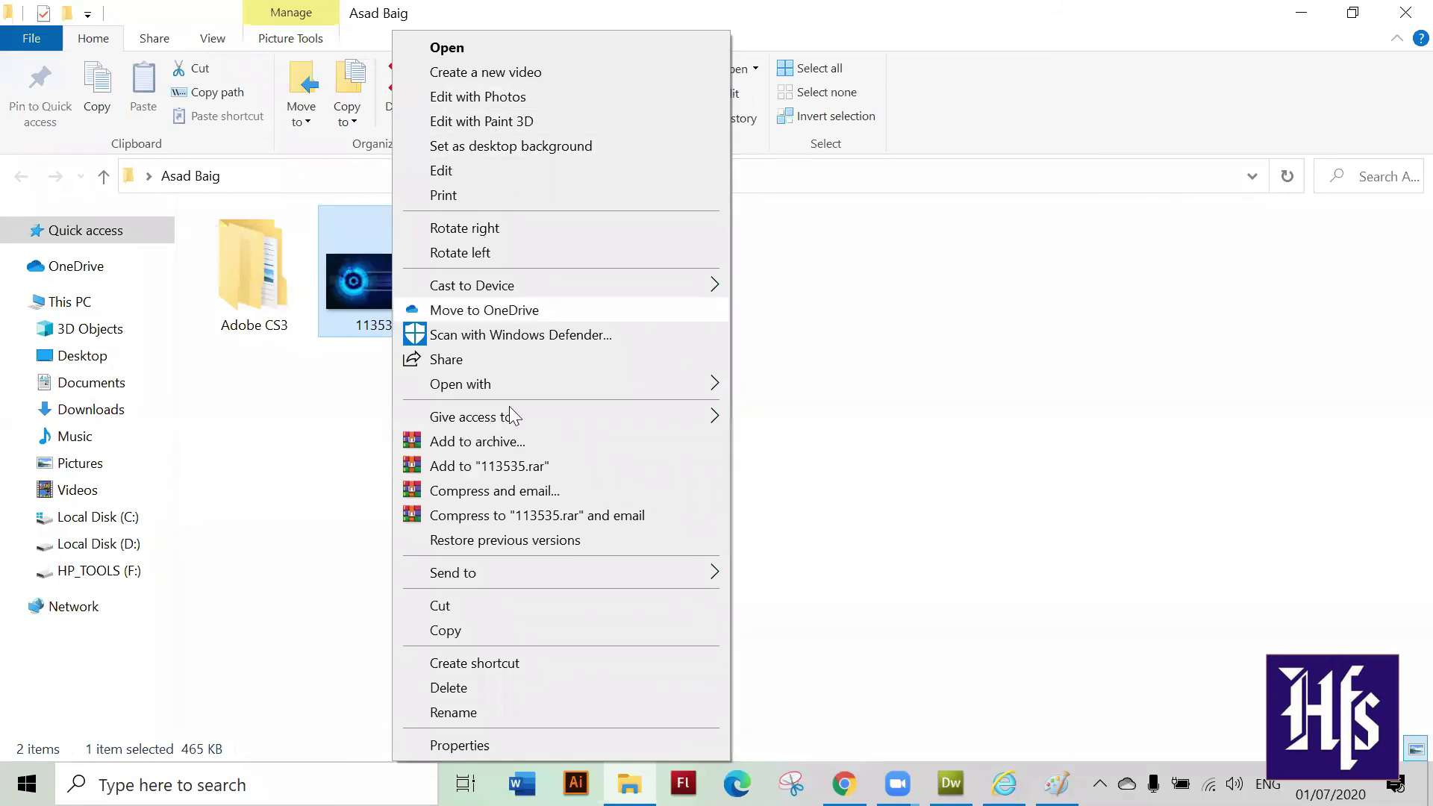
mouse_move(502, 383)
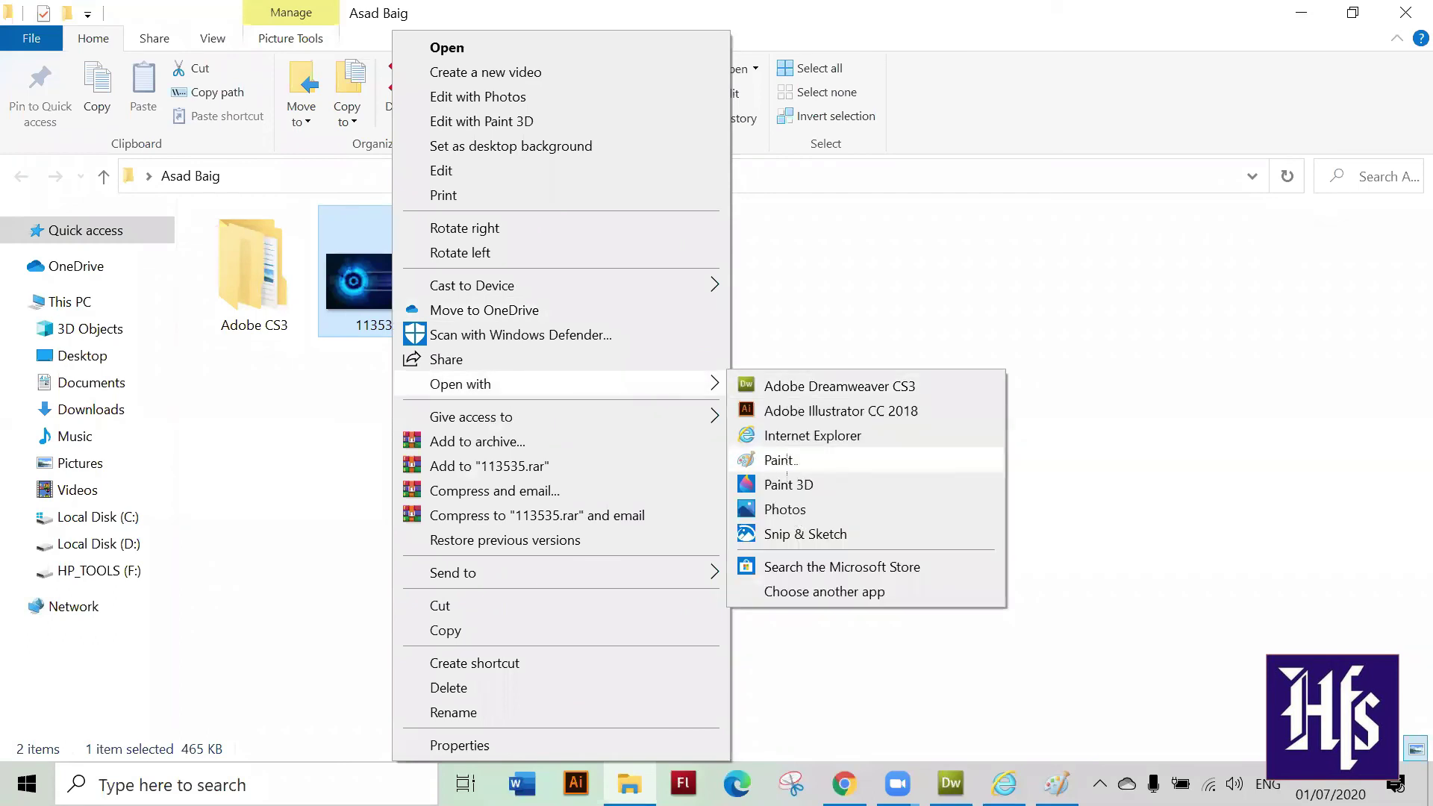
left_click(778, 459)
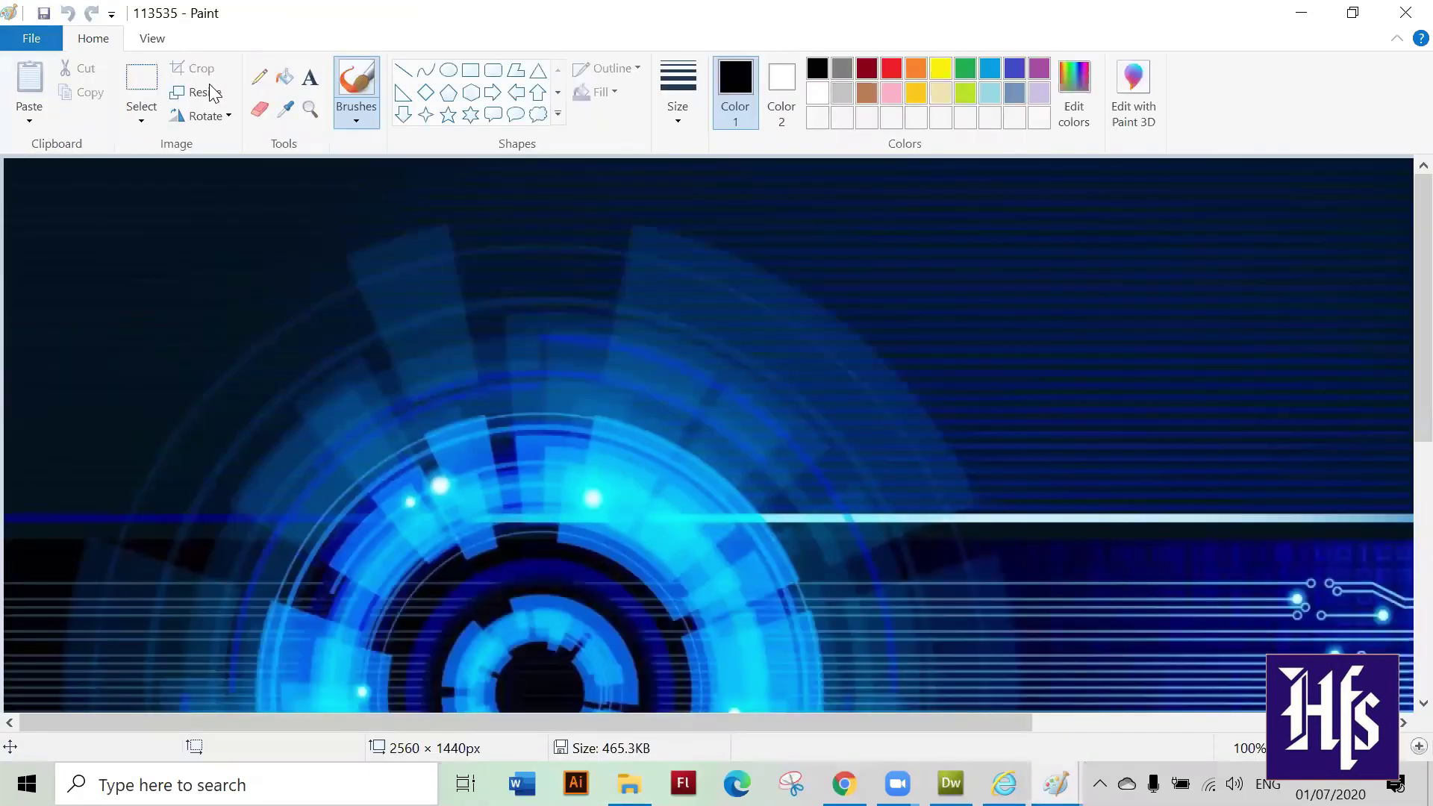
key("ctrl+w")
double_click(264, 234)
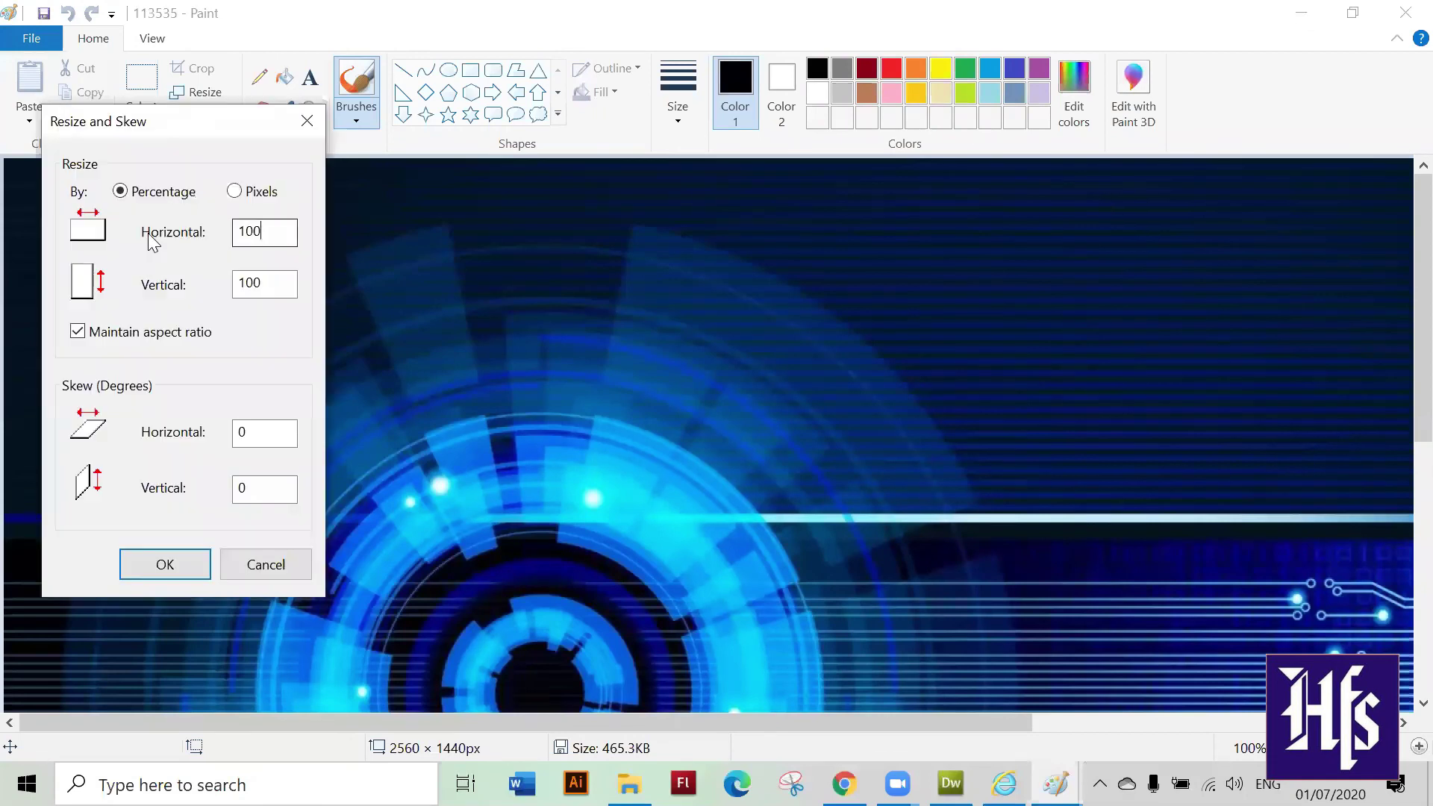
type("25")
left_click(137, 567)
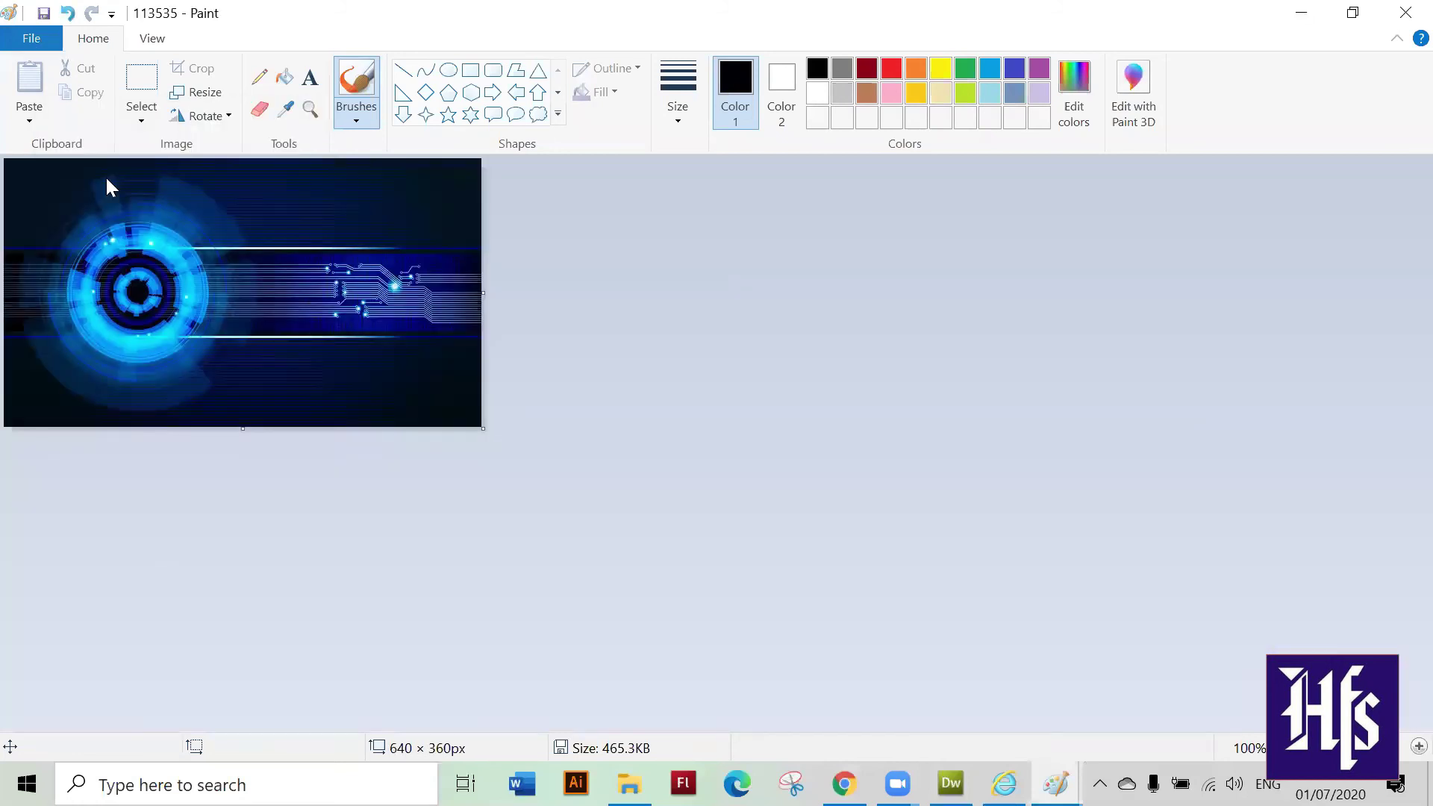
key("alt+f")
key("Return")
- In Dreamweaver, delete the inserted picture and start a rollover image with WhatsApp Image 2020-06-18 at 1.49.46 AM.jpg as original, replacing its site copy
key("alt+Tab")
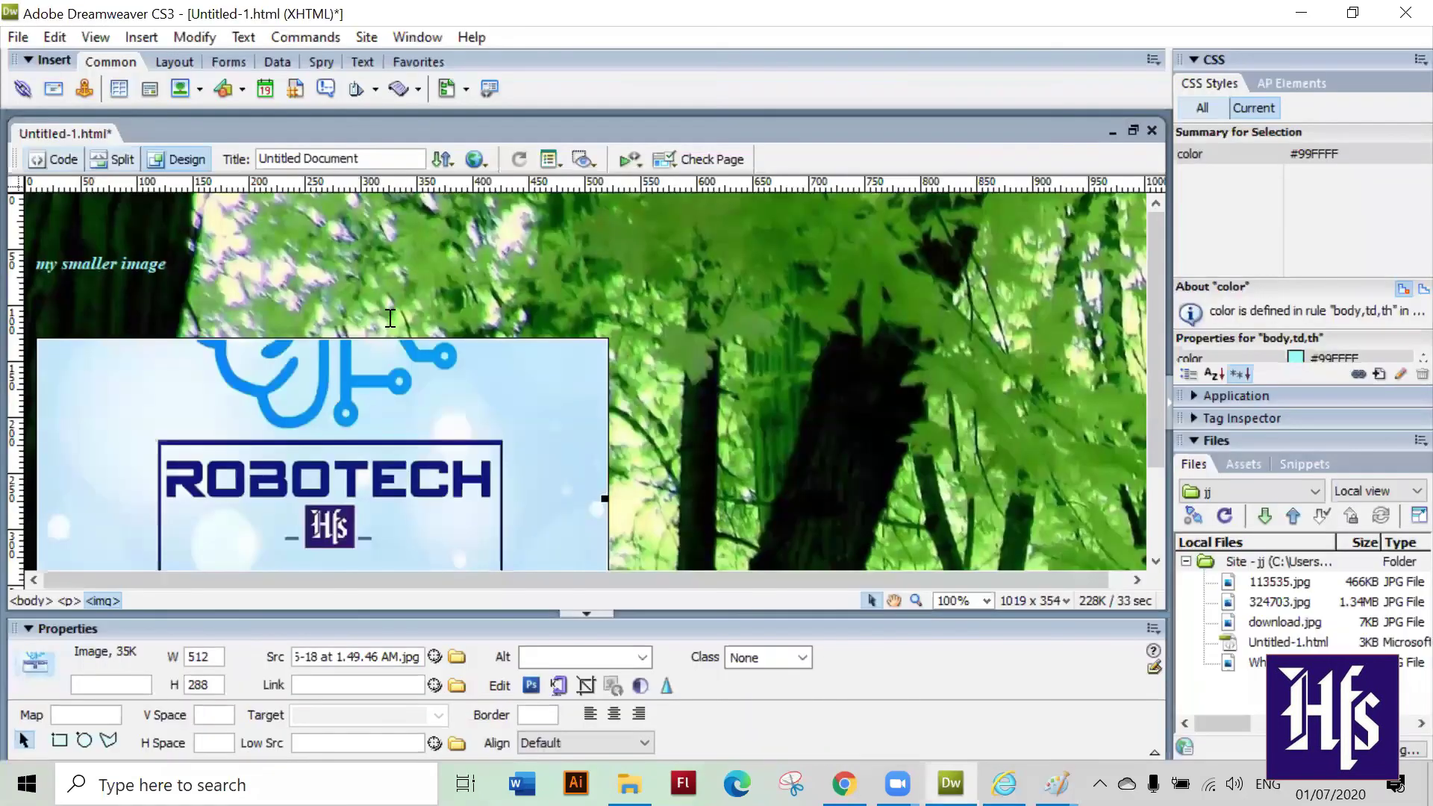
key("Delete")
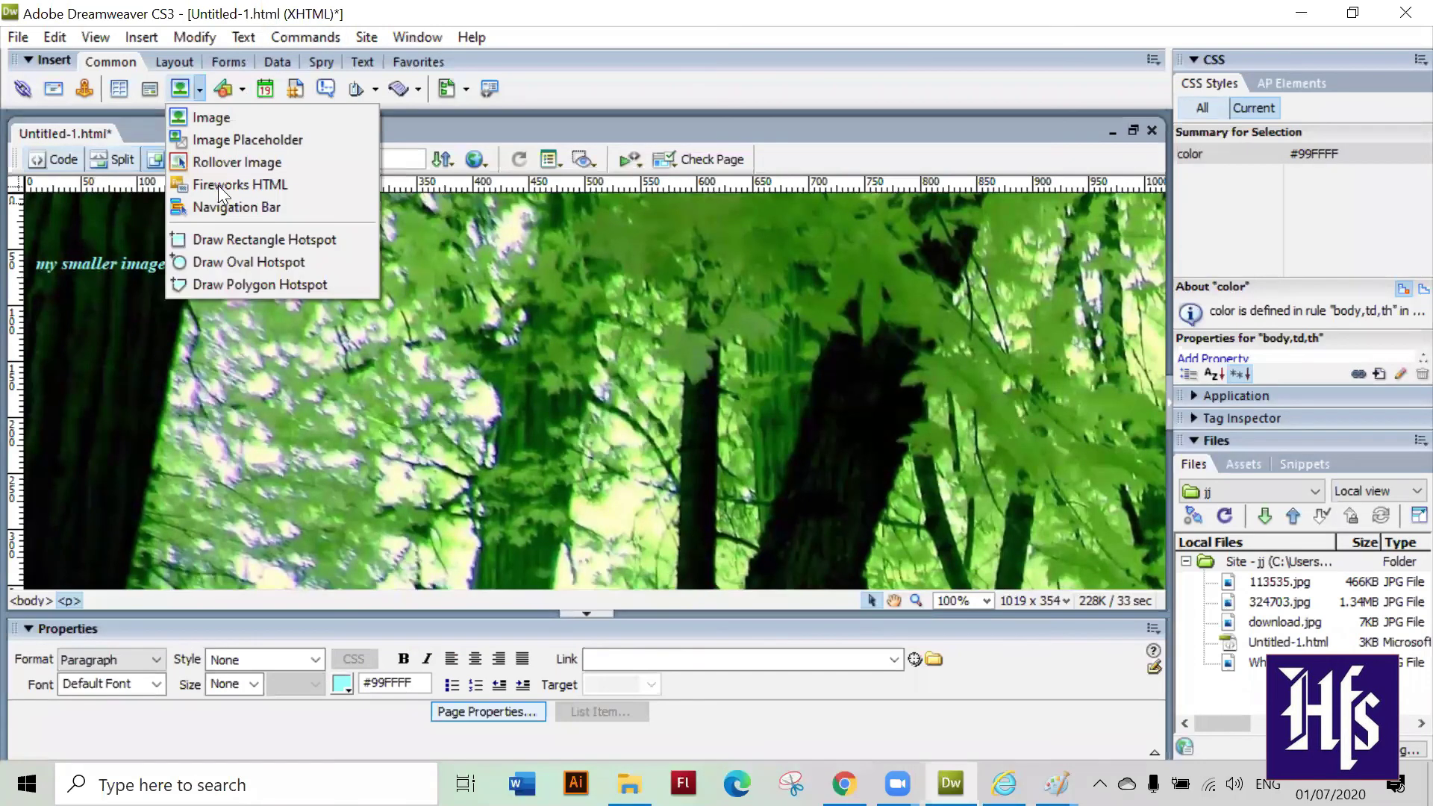
left_click(215, 163)
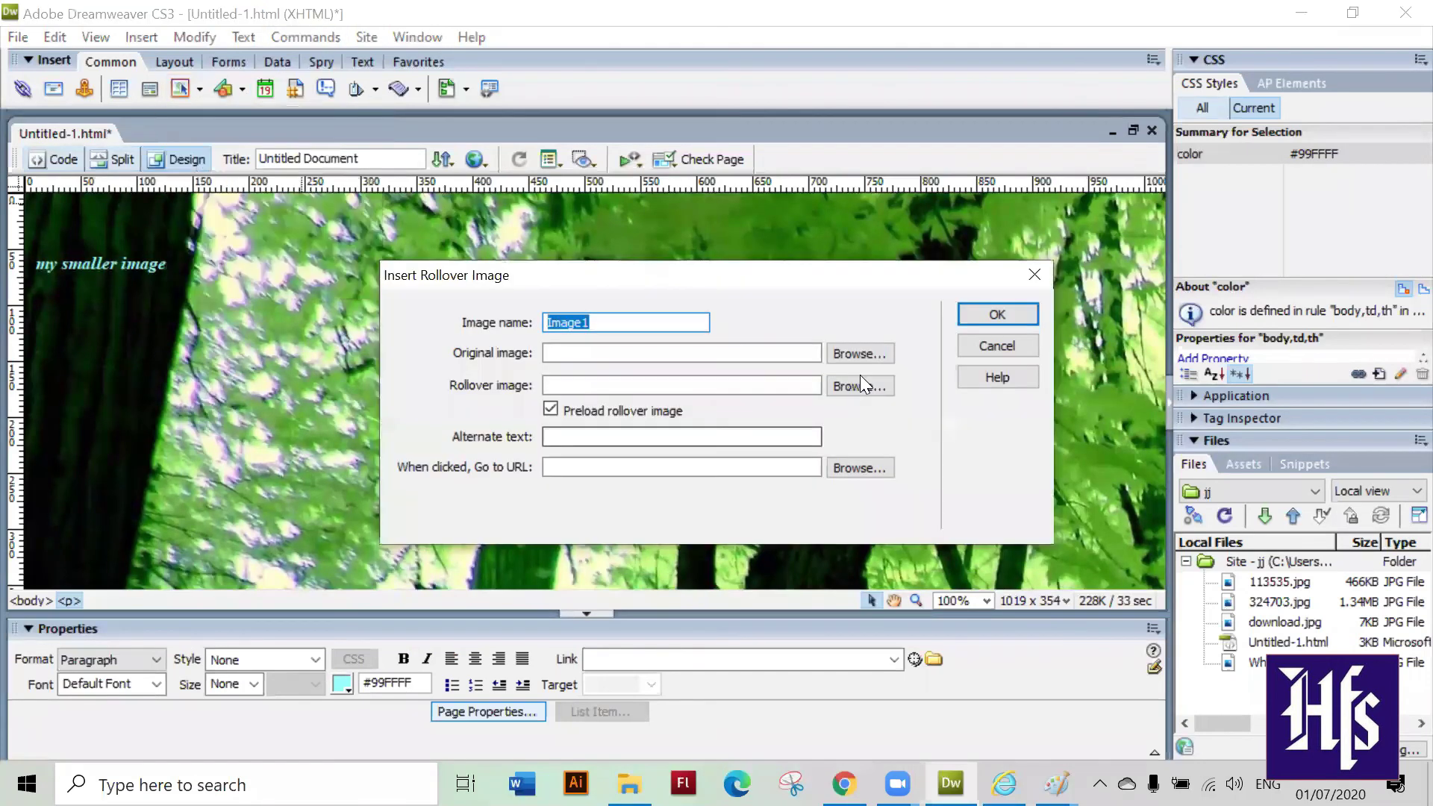
left_click(865, 356)
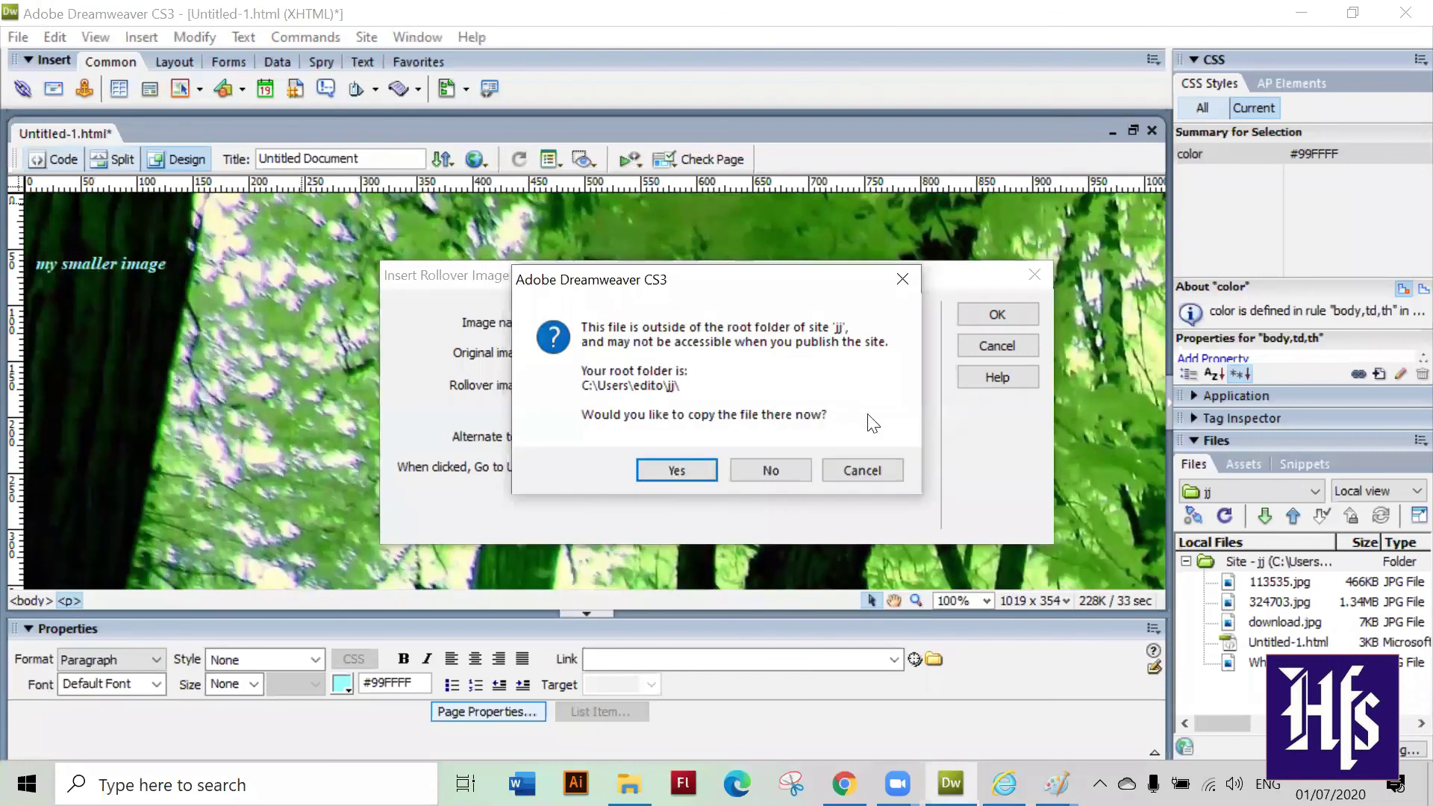
key("Return")
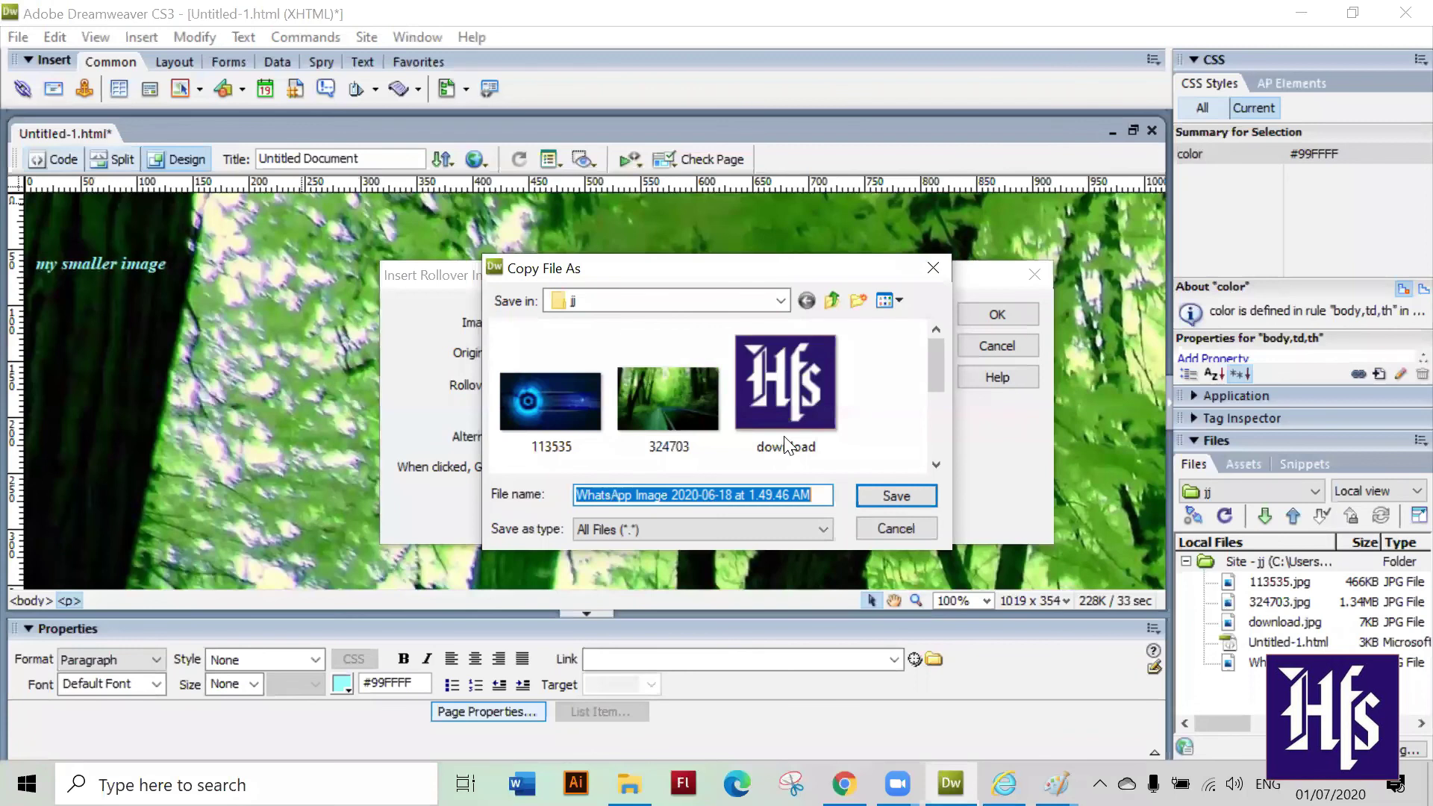
key("Return")
left_click(794, 401)
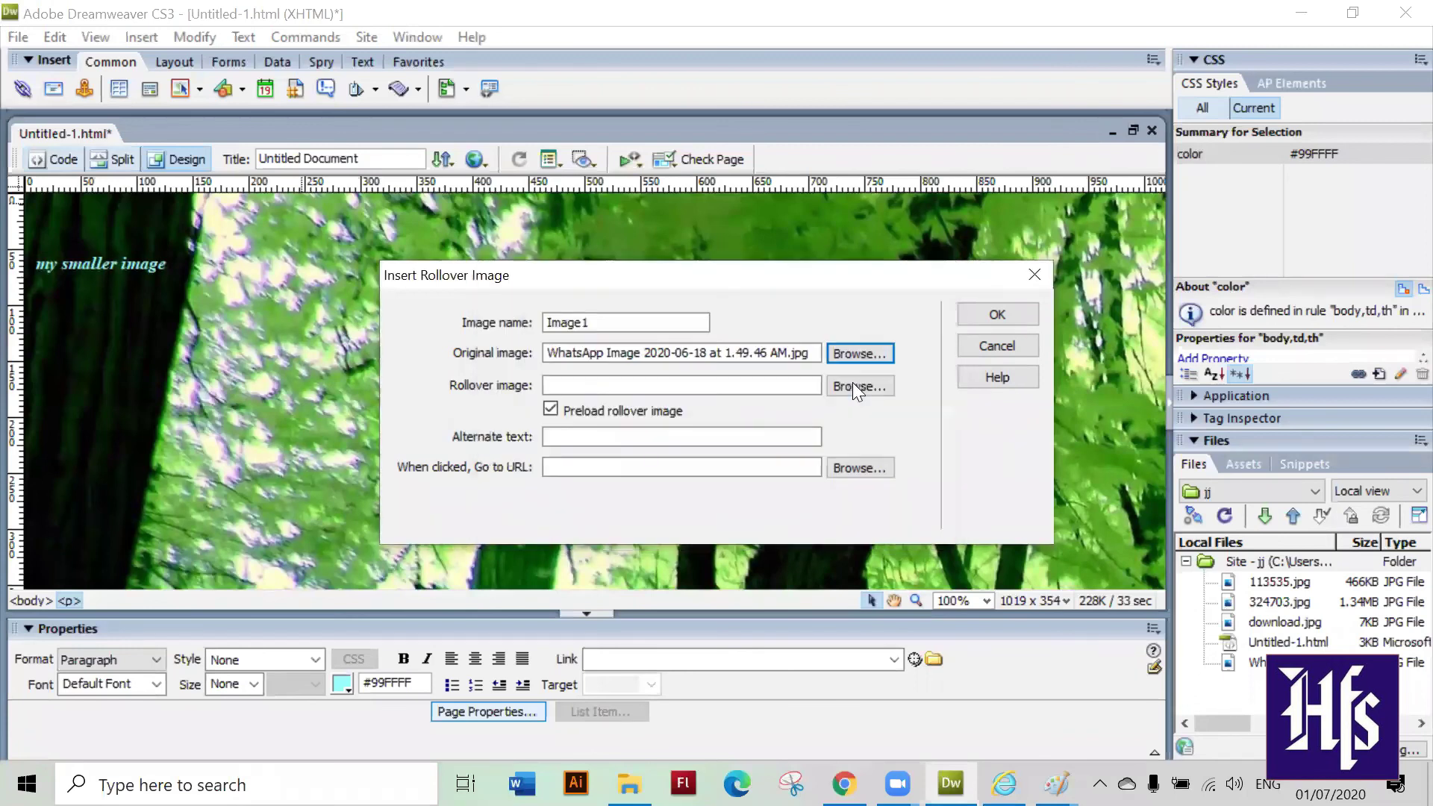
- Choose the resized 113535.jpg from its Desktop folder as the rollover image, replacing the existing copy in the jj site folder
key("Return")
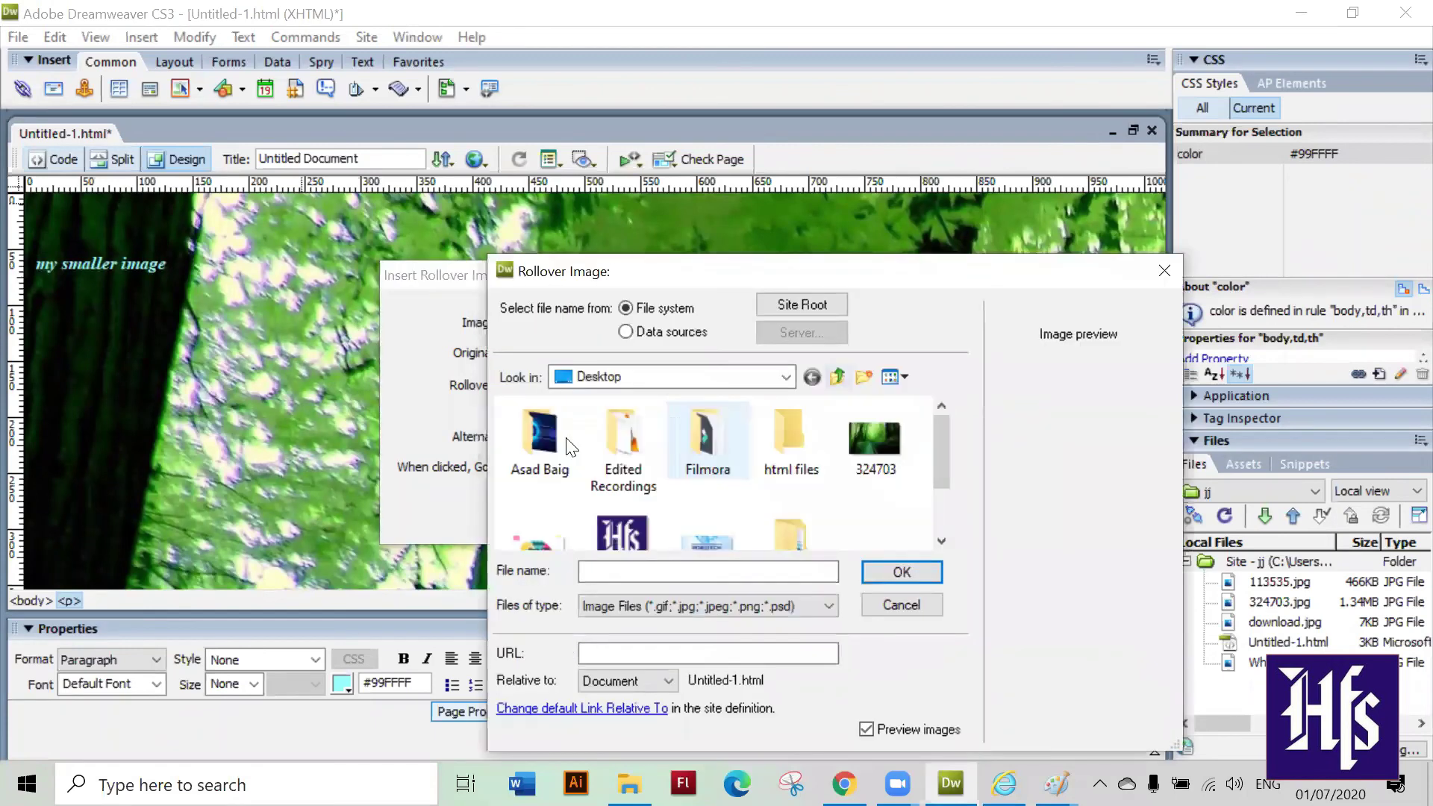
double_click(556, 448)
double_click(691, 485)
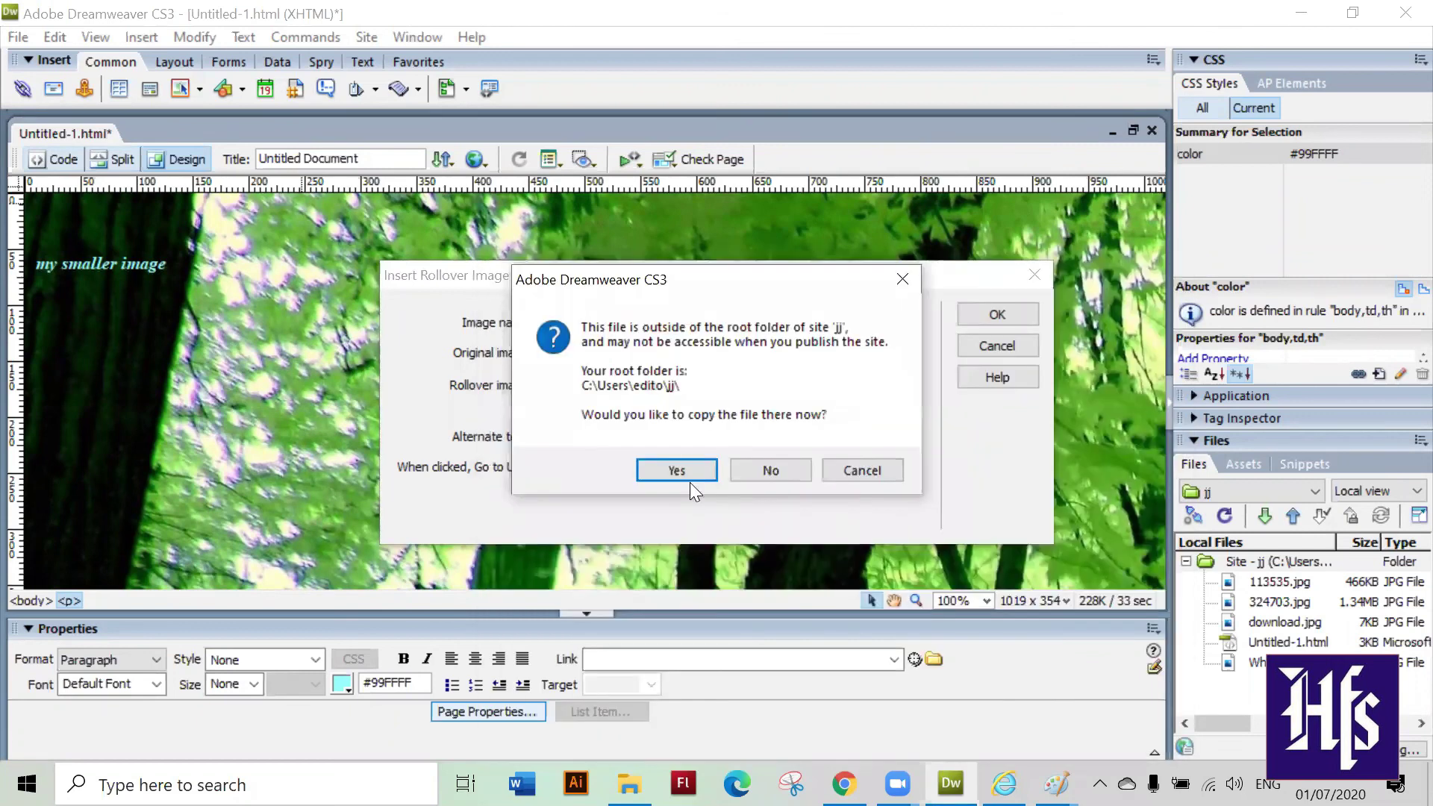
left_click(685, 468)
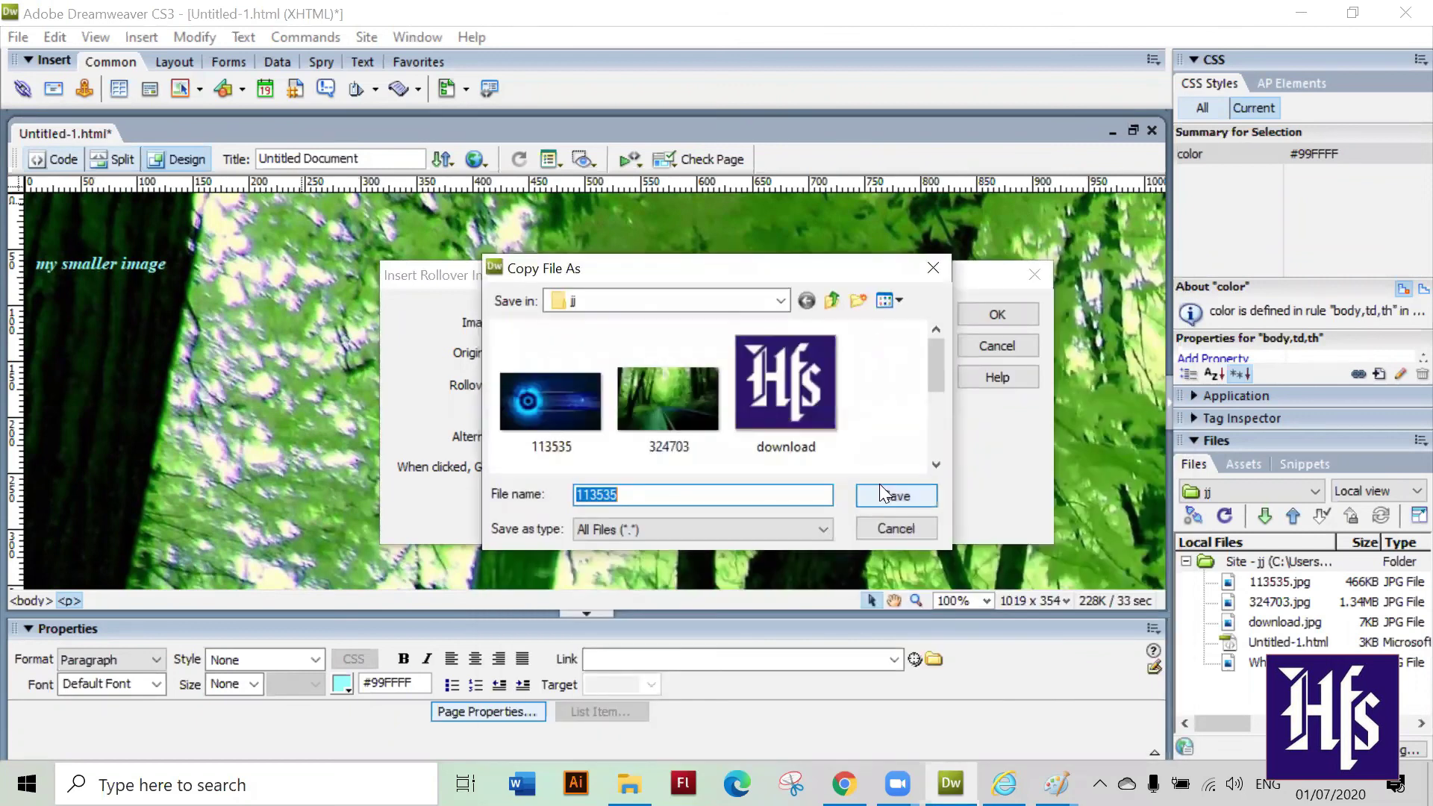
key("Return")
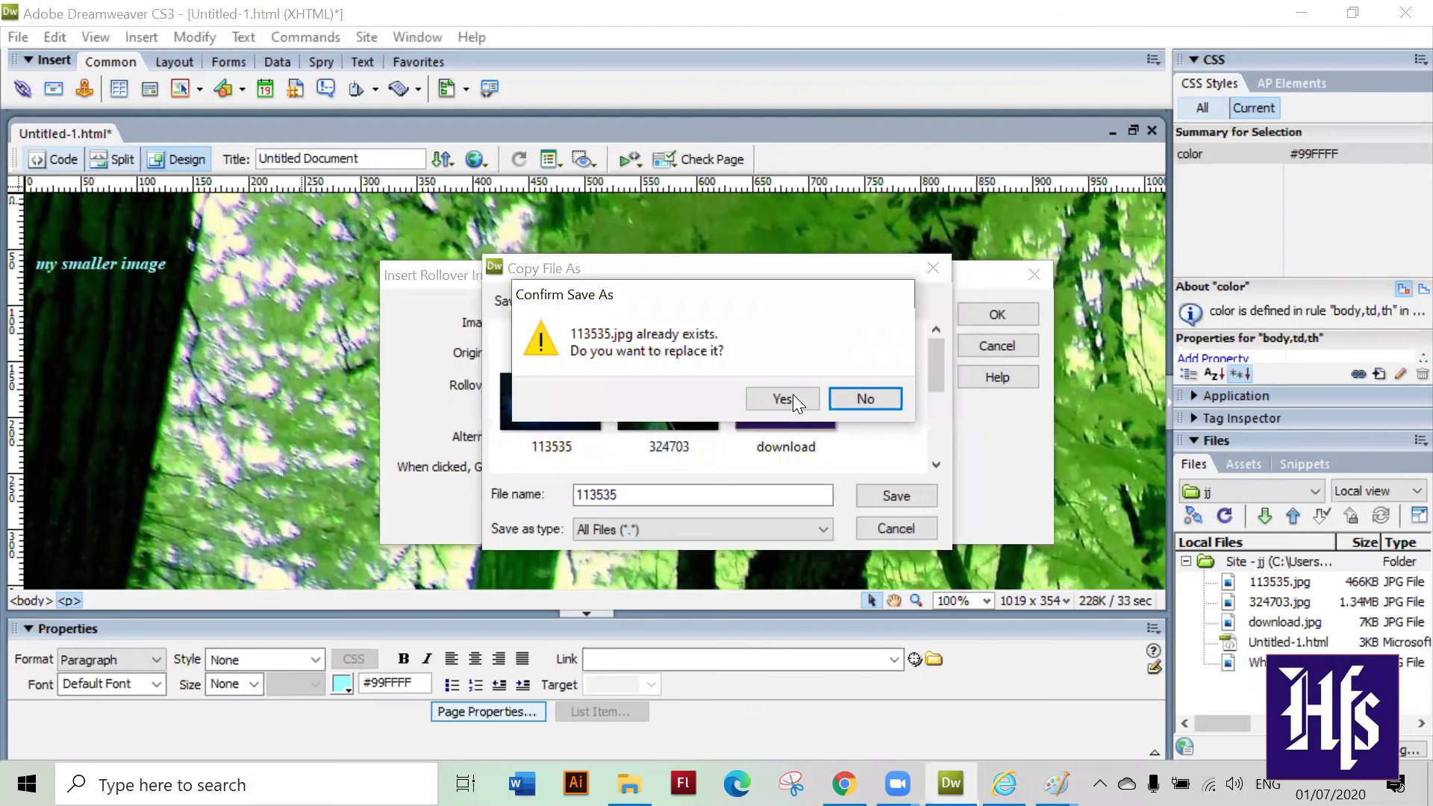
key("Return")
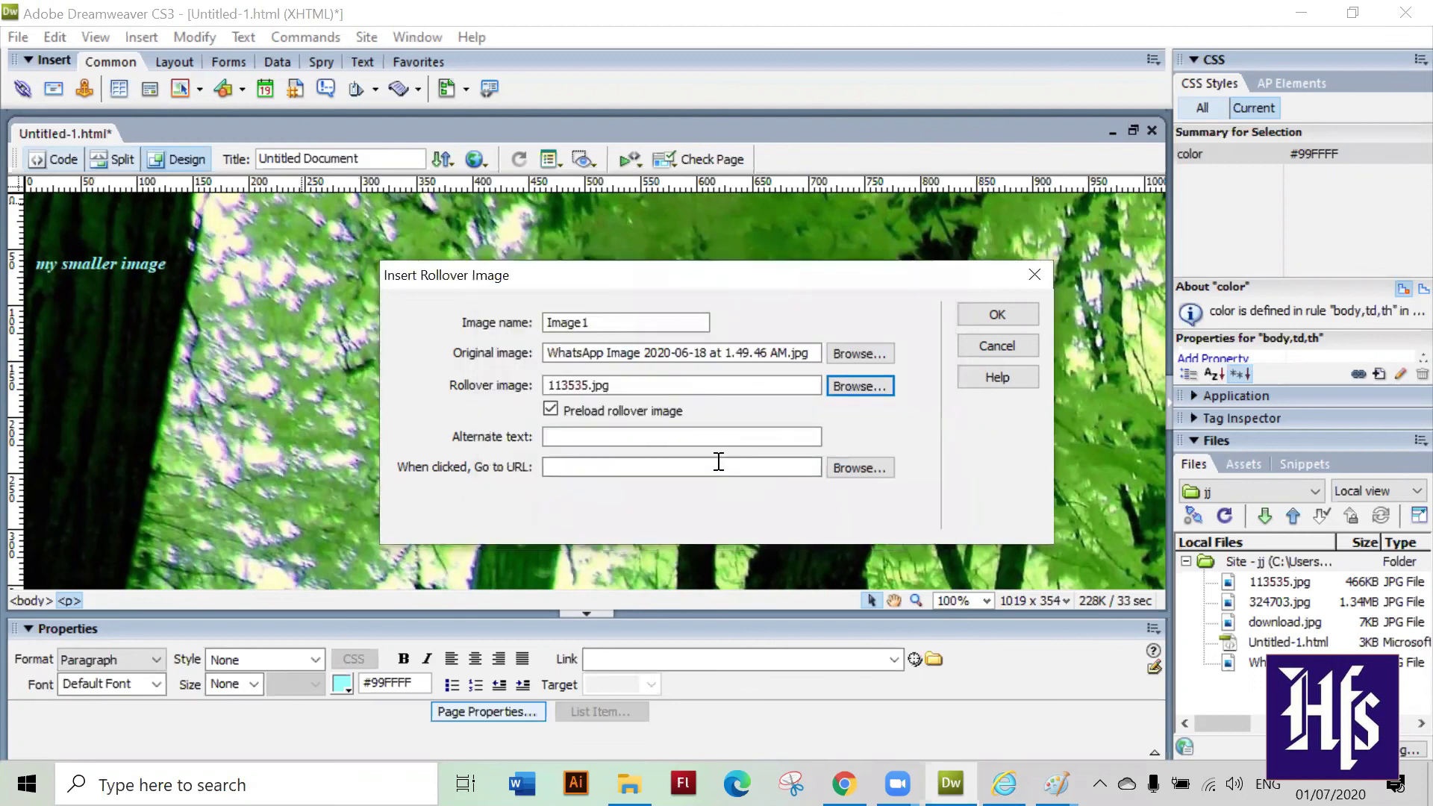
left_click(719, 462)
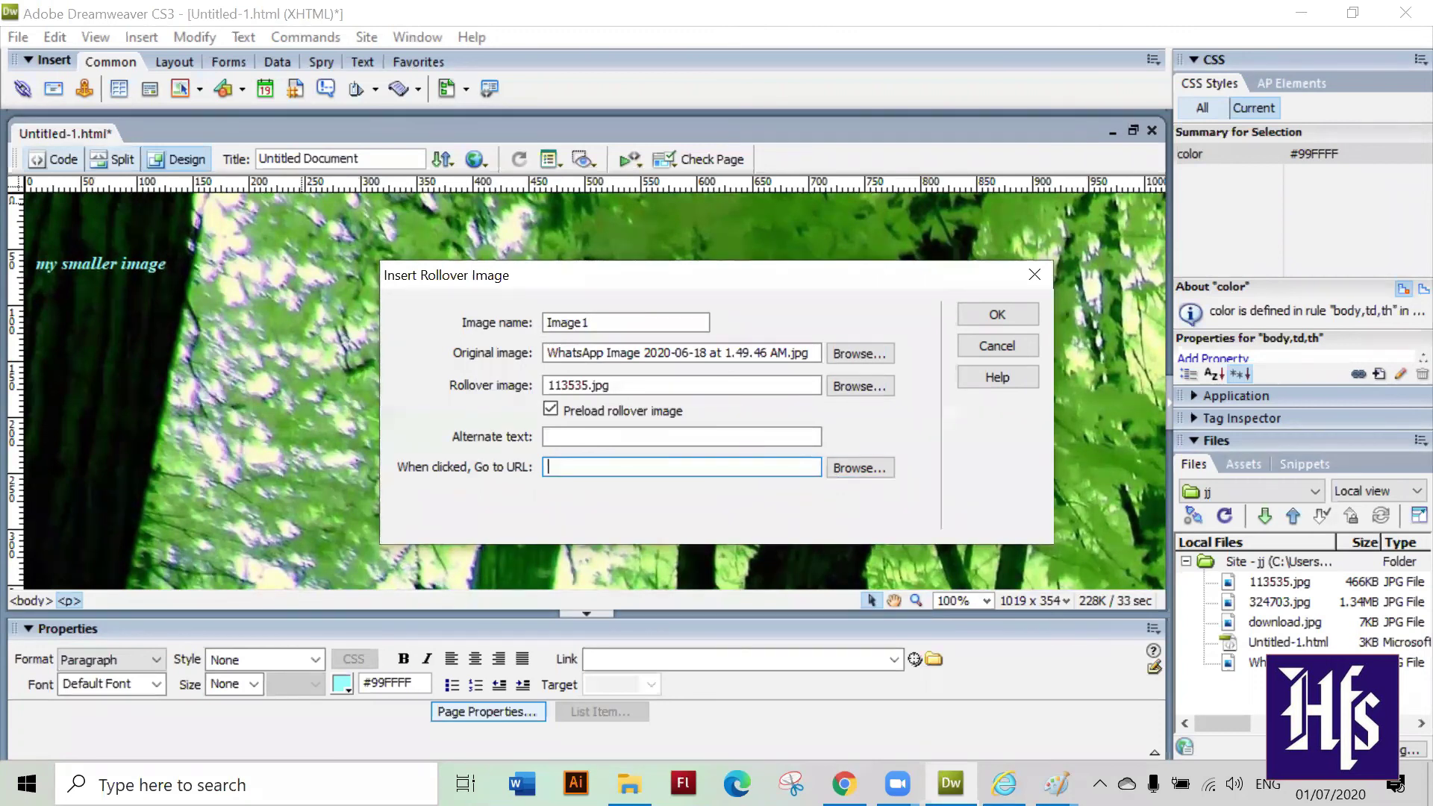
type("www.google.com")
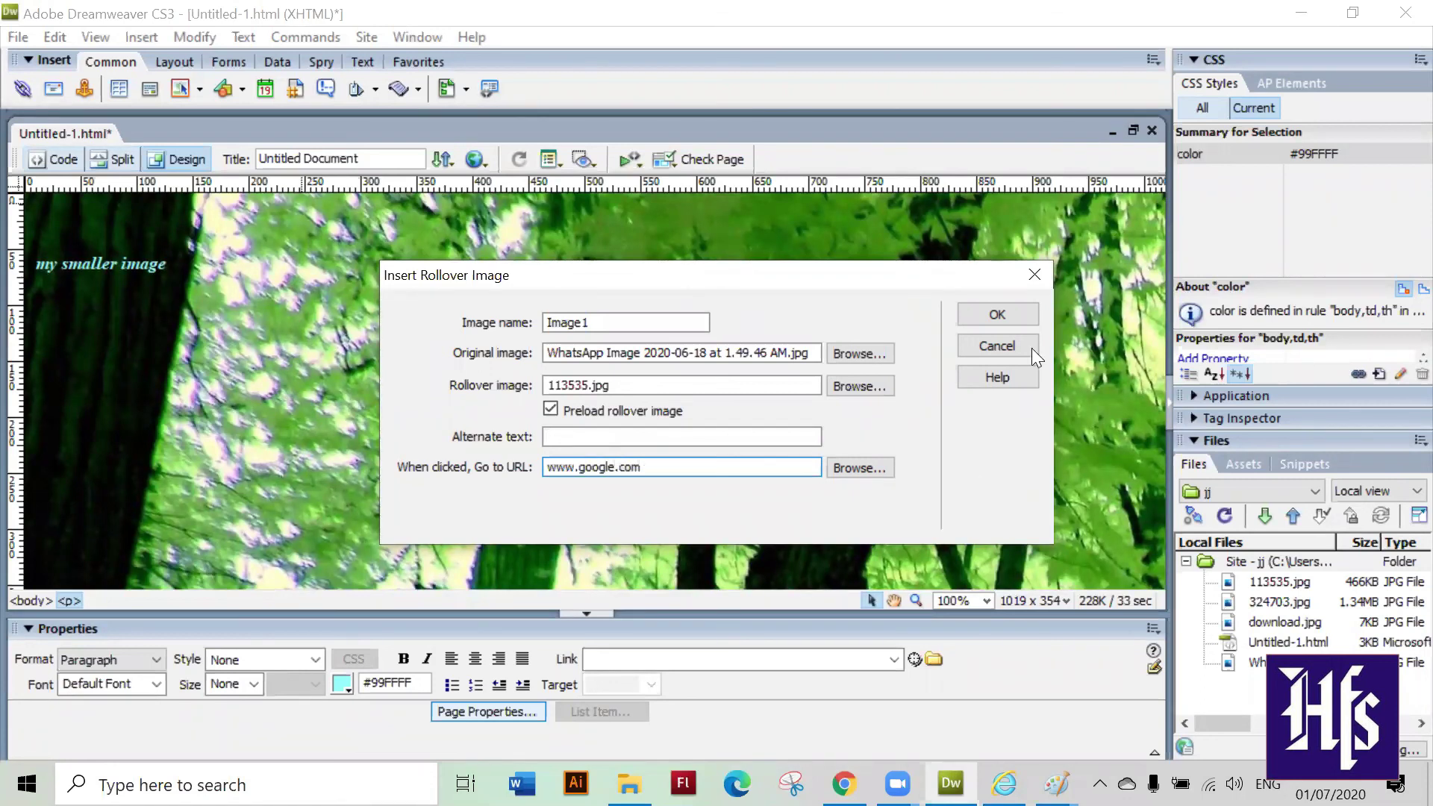
left_click(1008, 317)
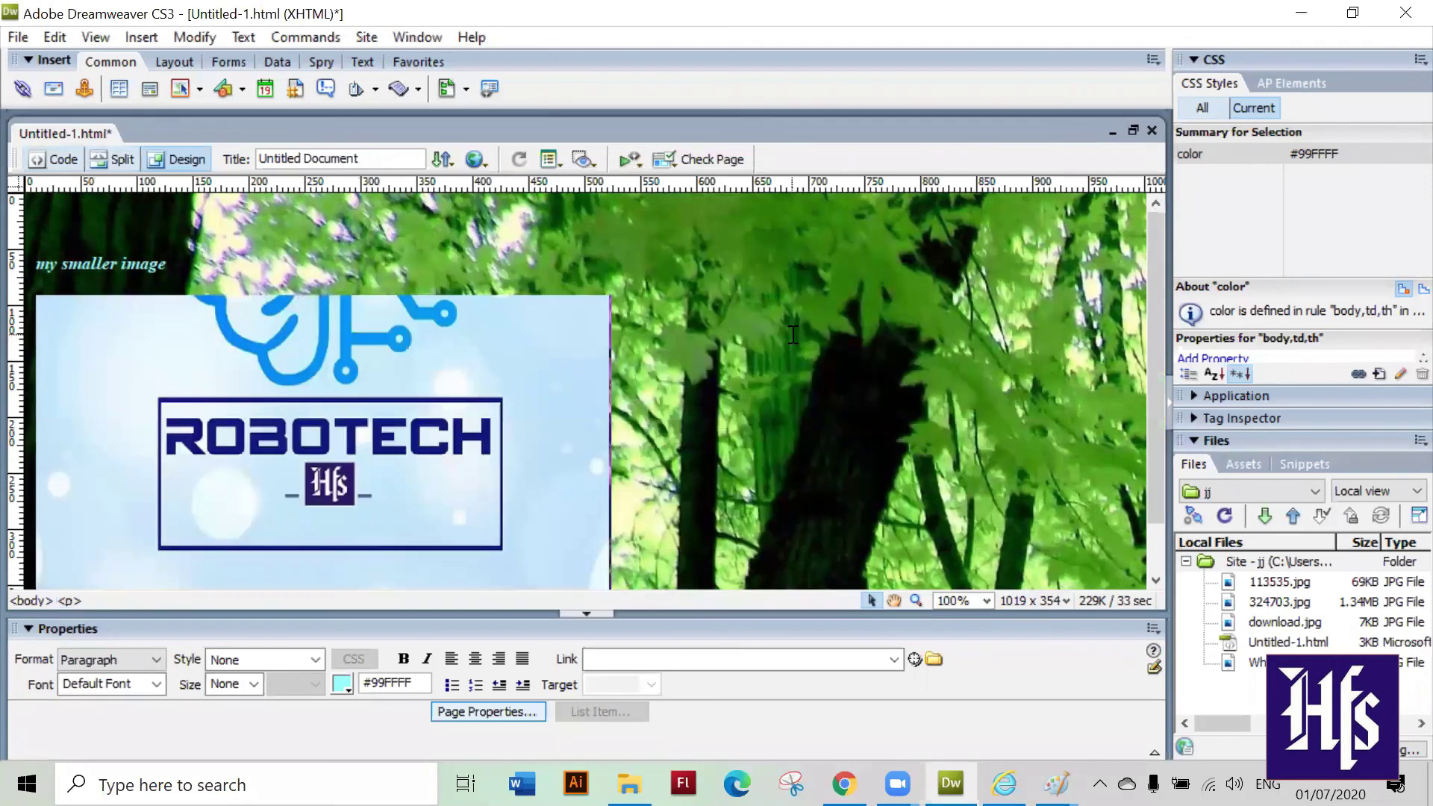
- Preview the page in Chrome, saving the changes to Untitled-1, and test the image's rollover effect and link
left_click(470, 158)
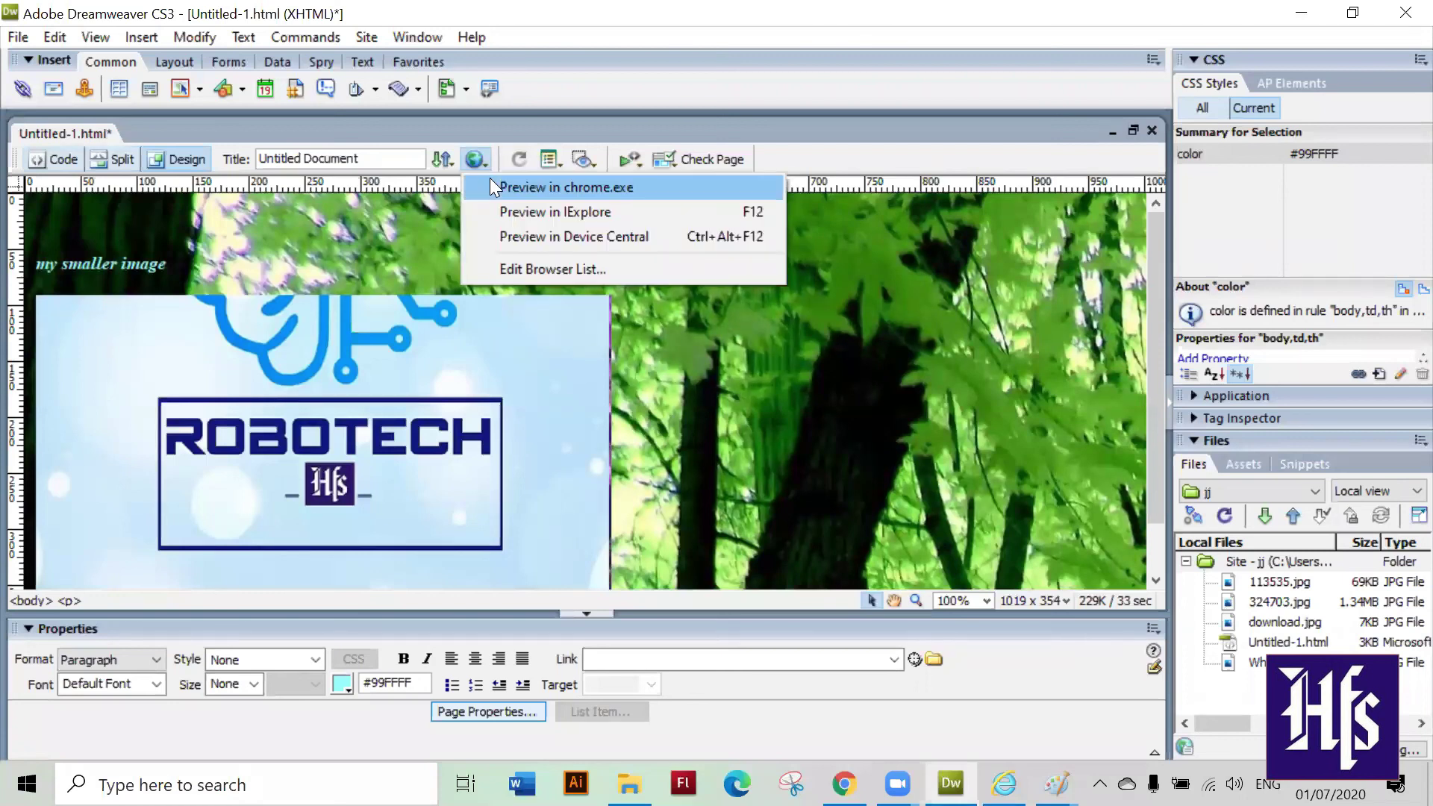
left_click(493, 187)
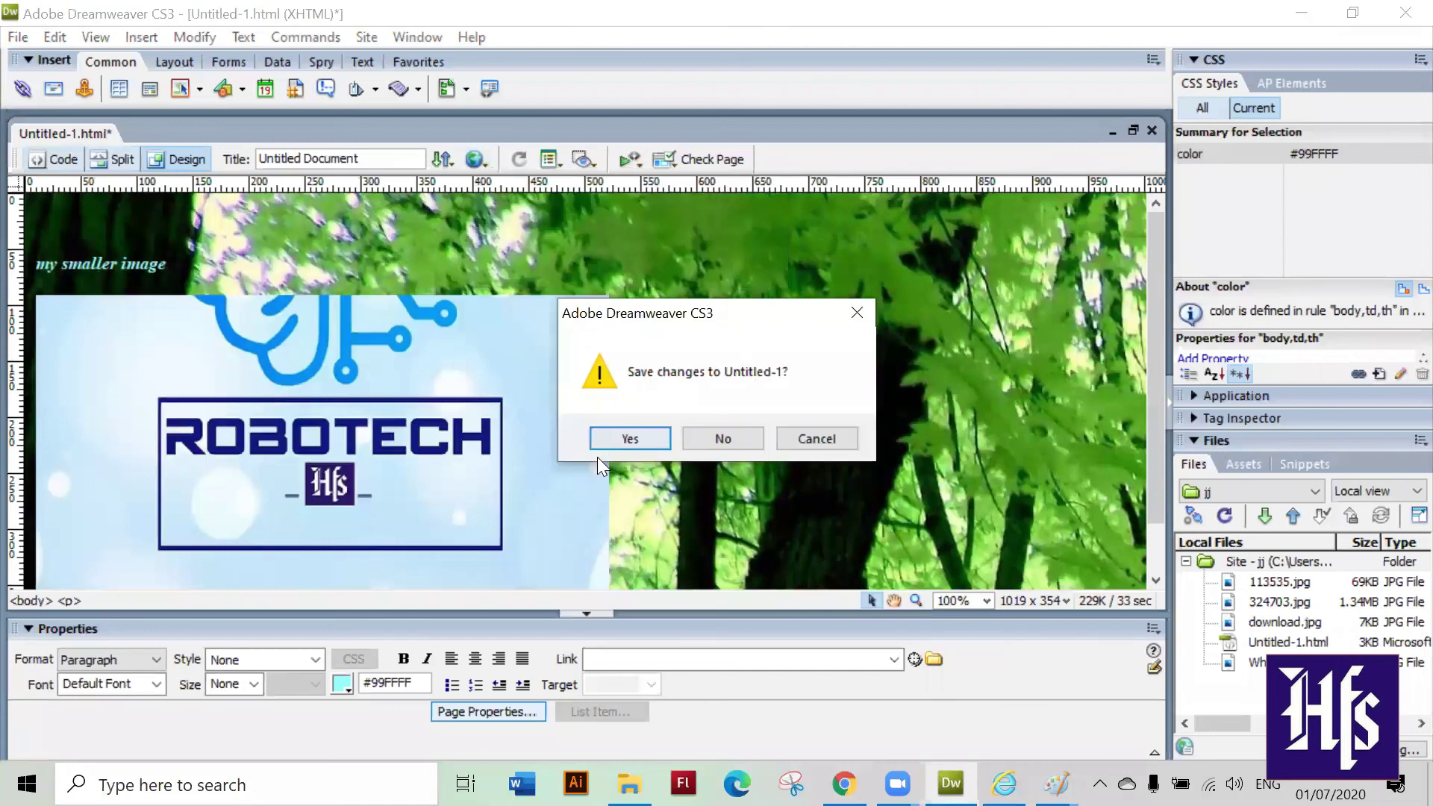
left_click(605, 446)
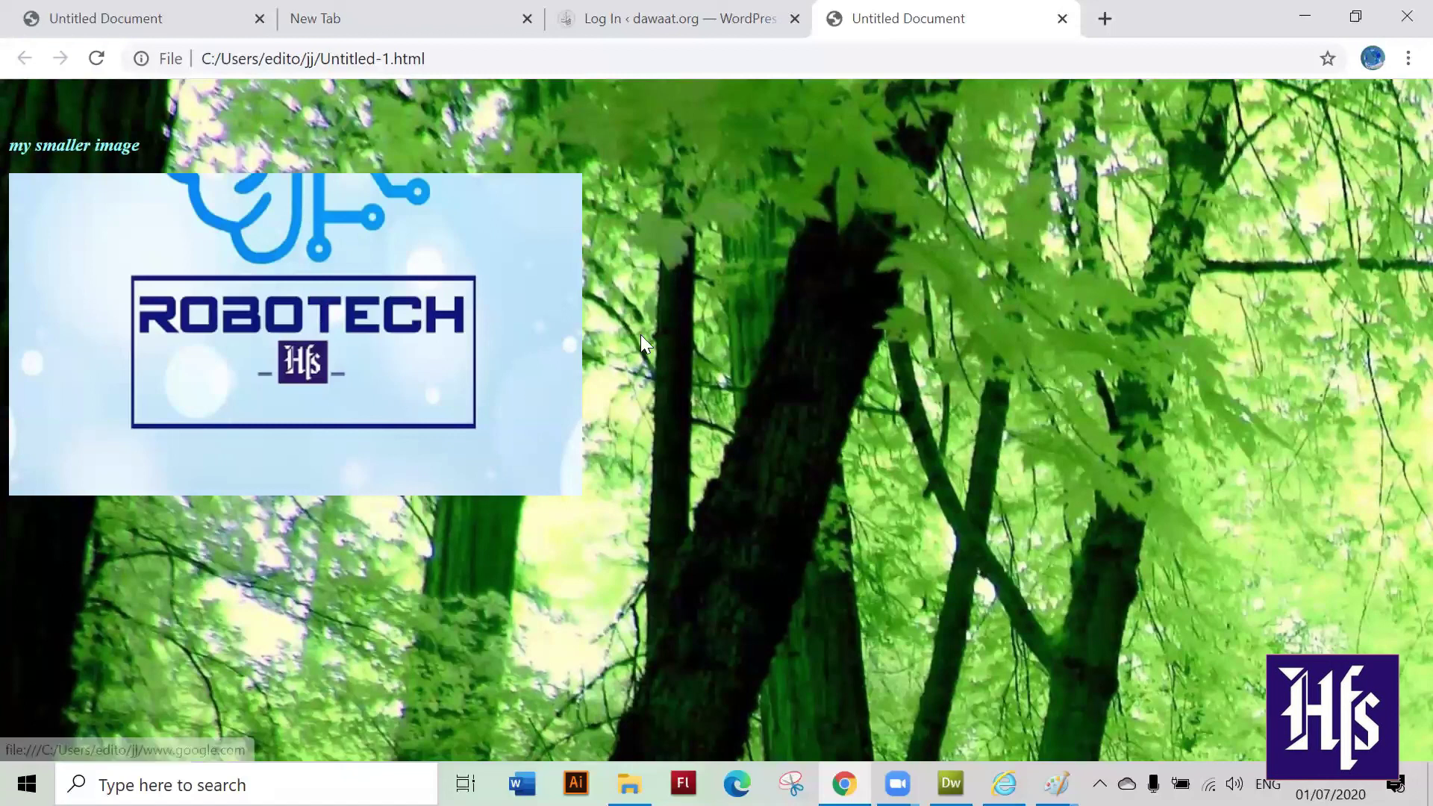
mouse_move(414, 327)
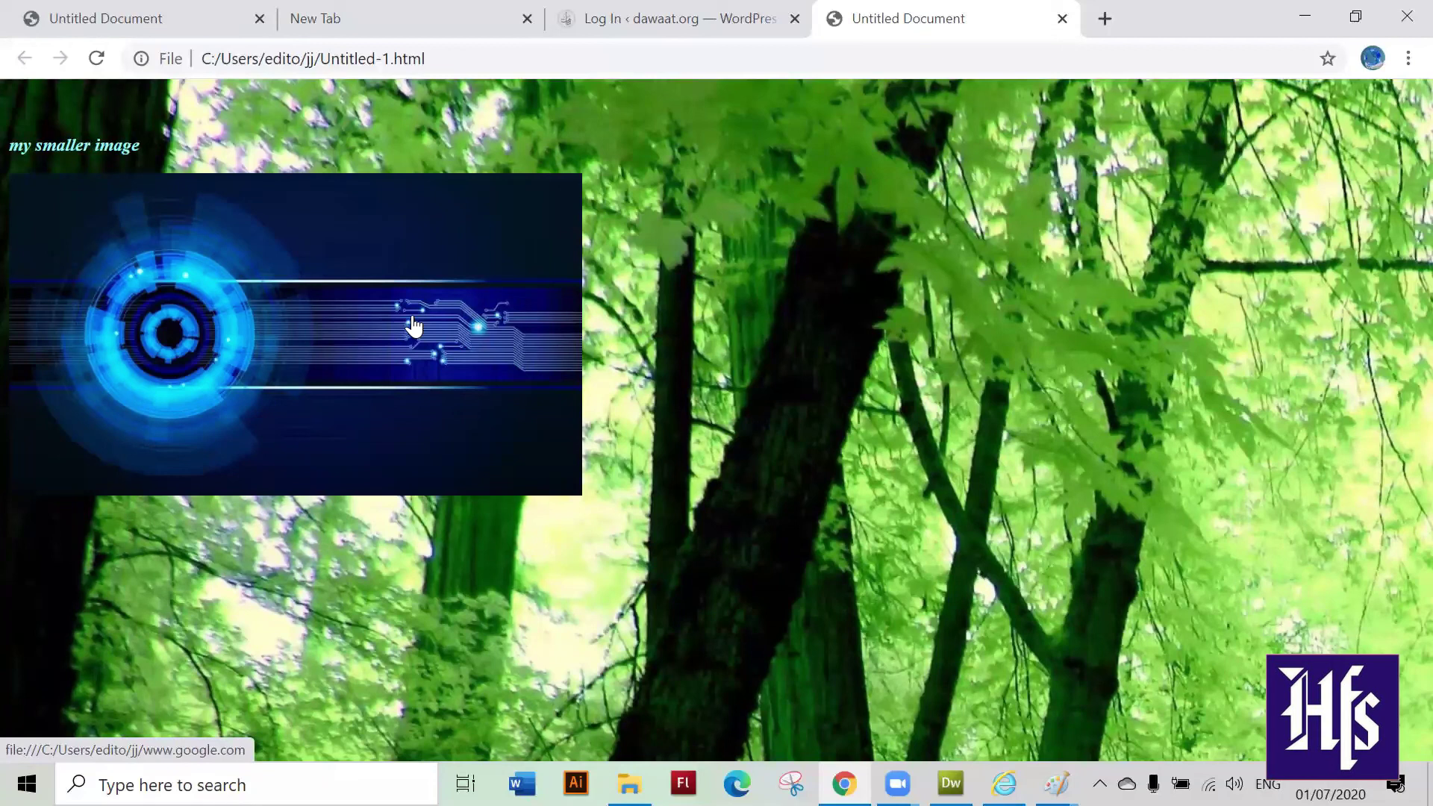
left_click(462, 319)
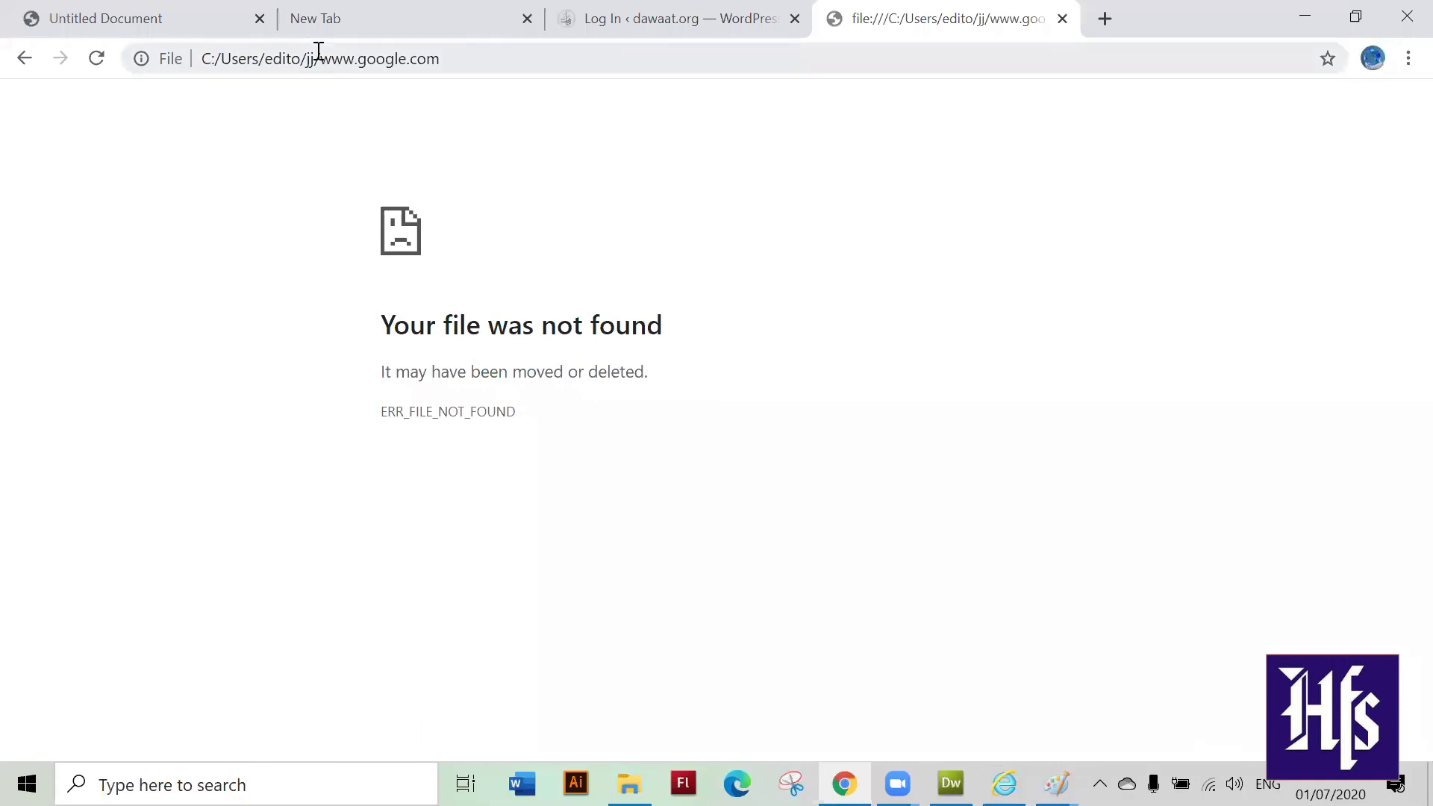
- Return to Dreamweaver and examine the link address assigned to the rollover image
left_click(951, 783)
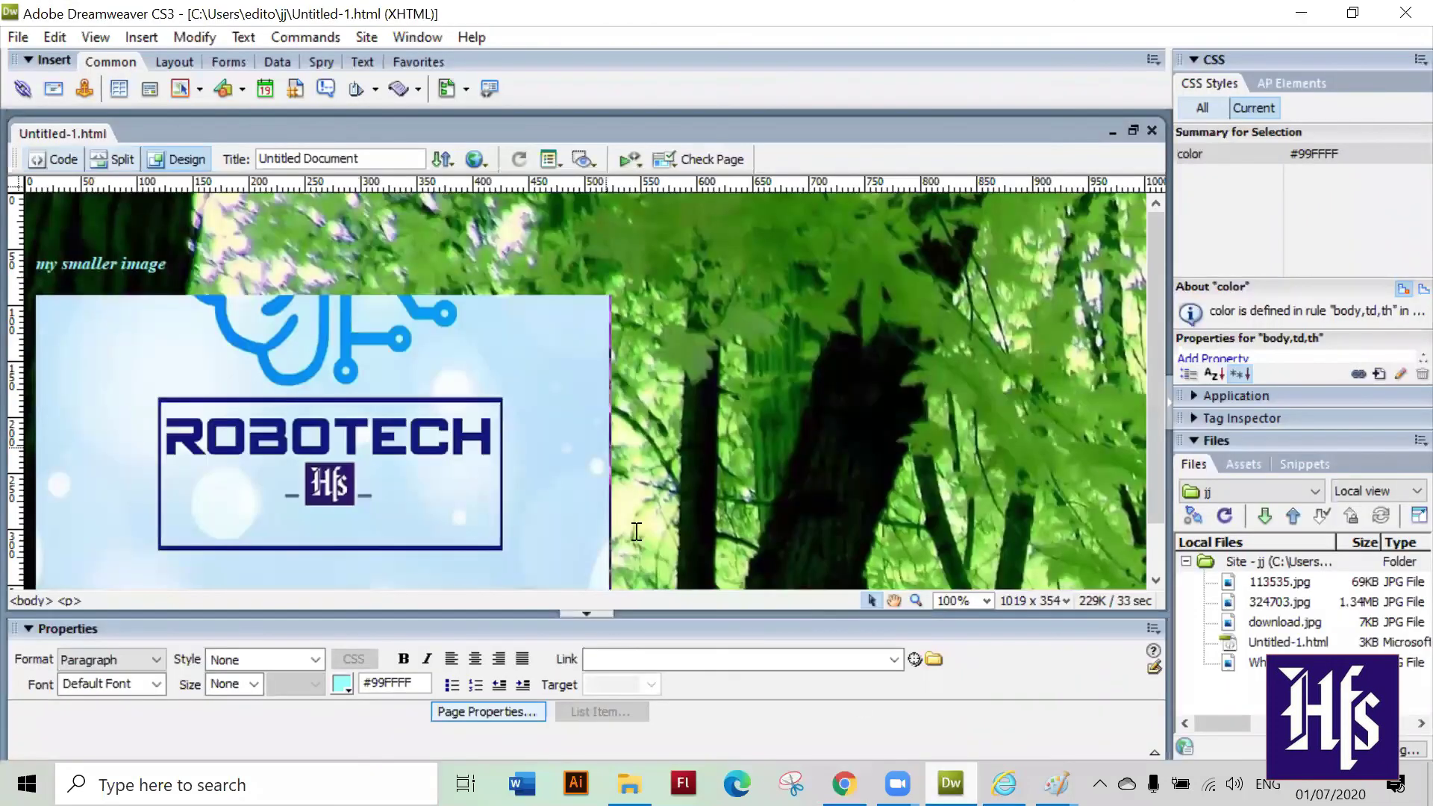
left_click(464, 473)
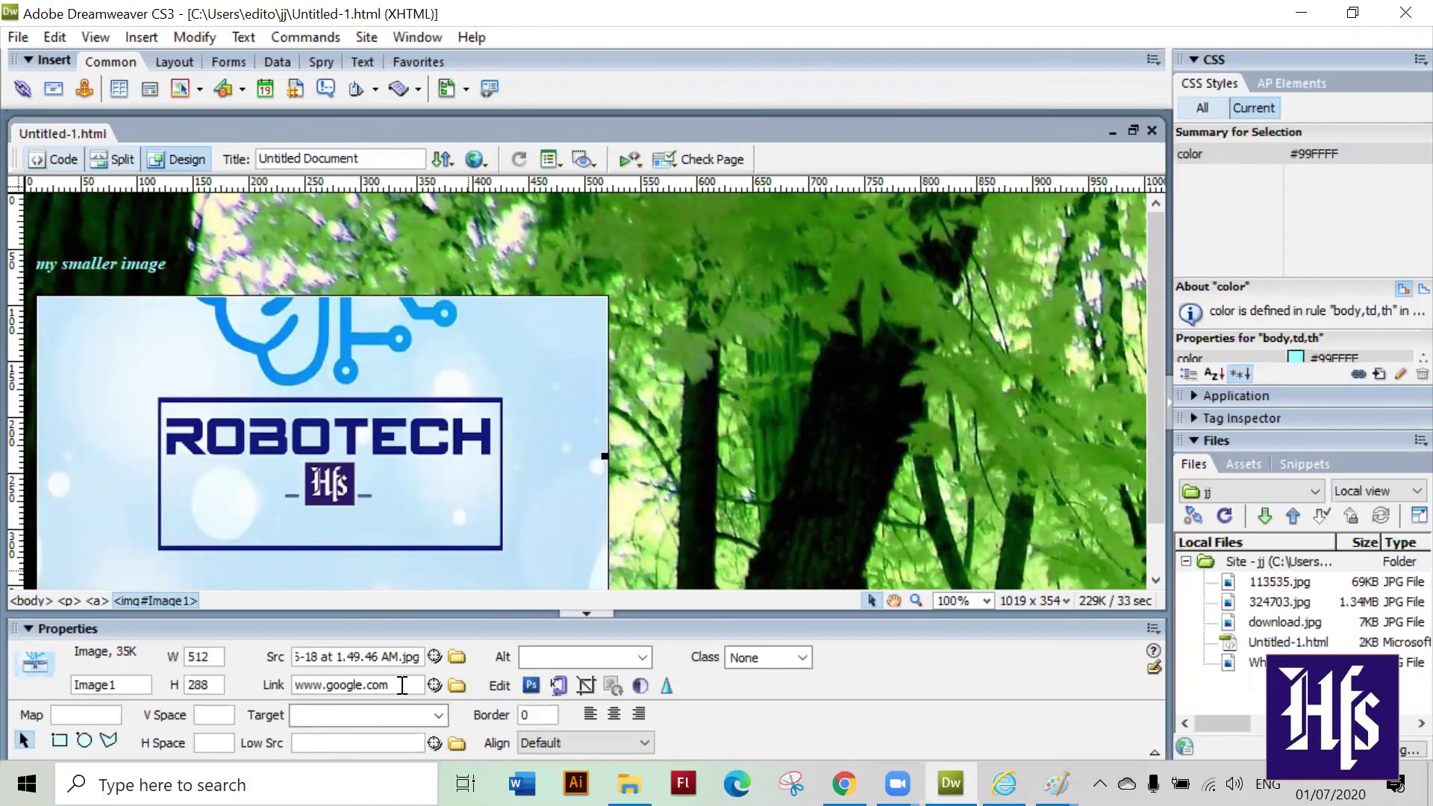
key("Left")
key("Left")
key("Left")
key("Left")
key("Left")
key("Left")
key("Left")
left_click(975, 385)
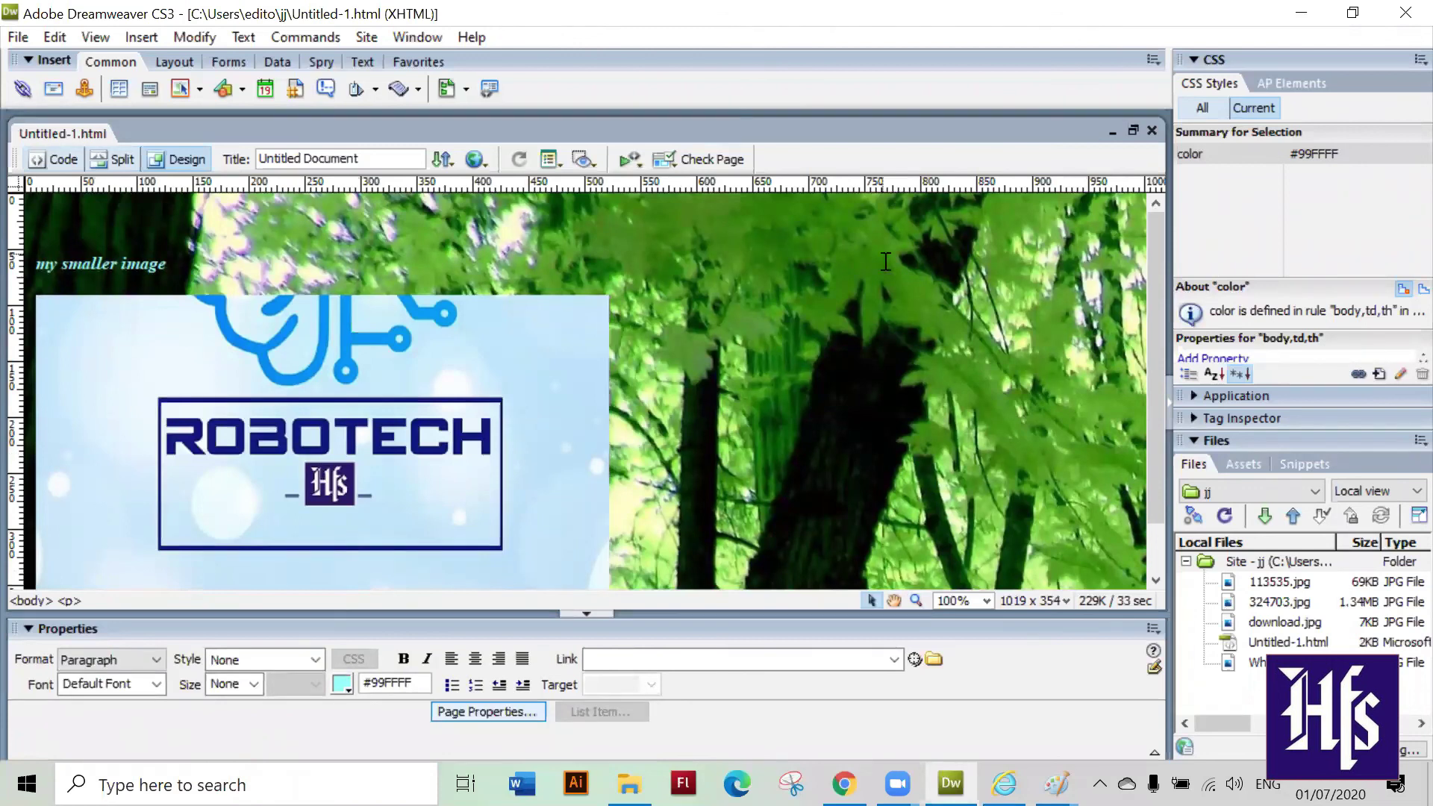